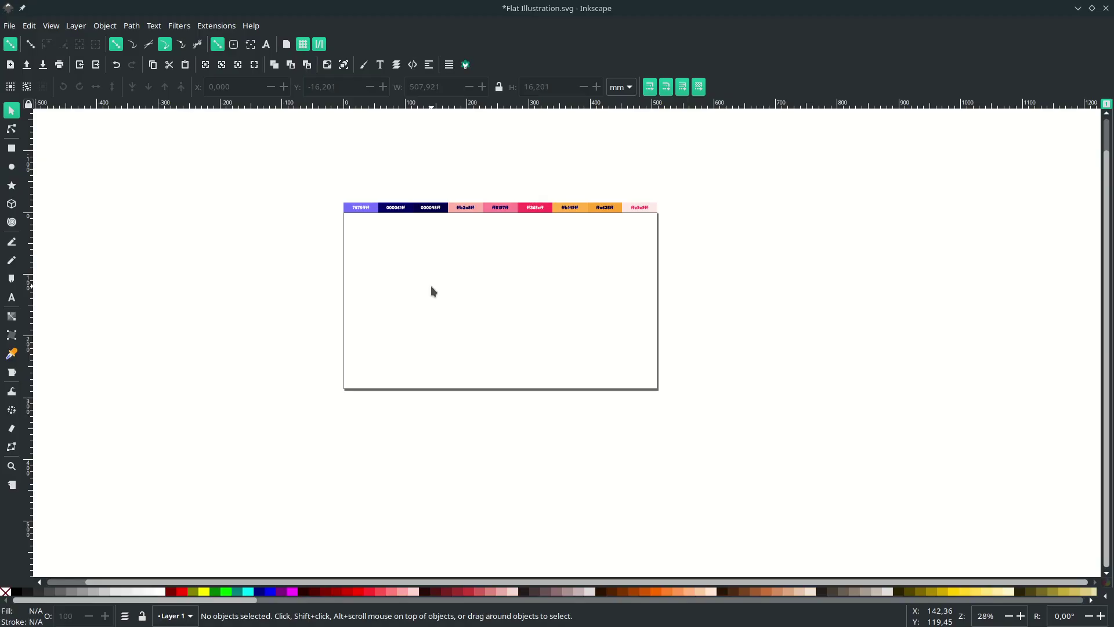
Import the photo brooke-cagle-KsBkeh3y4XM-unsplash.jpg as an embedded image, keeping the DPI from the file and automatic rendering.
{"action": "left_click", "coordinate": [9, 27]}
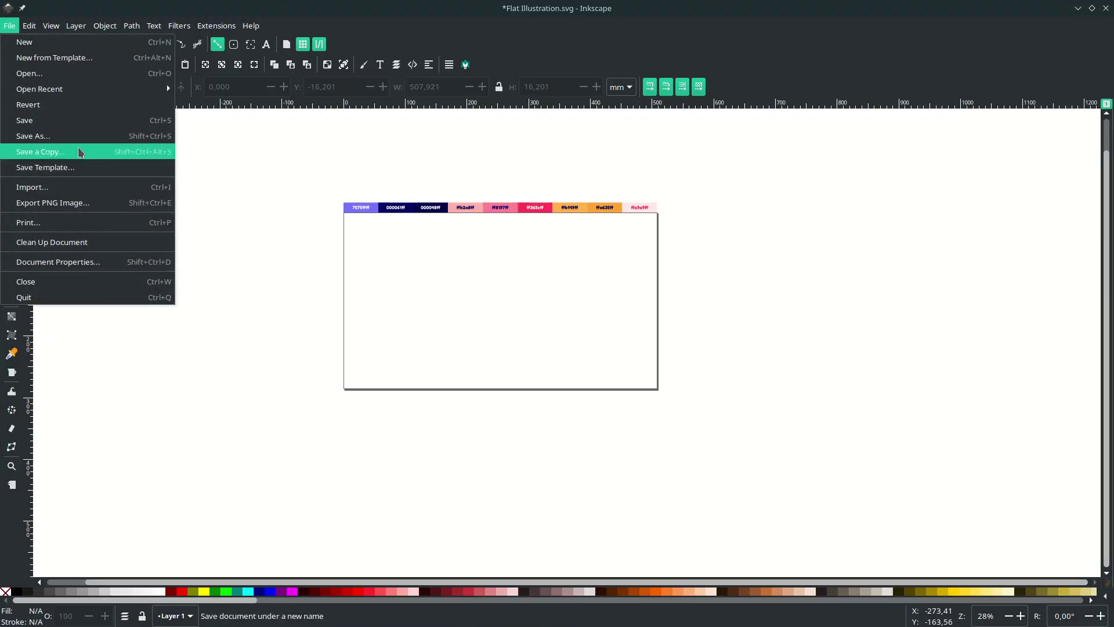
{"action": "left_click", "coordinate": [83, 184]}
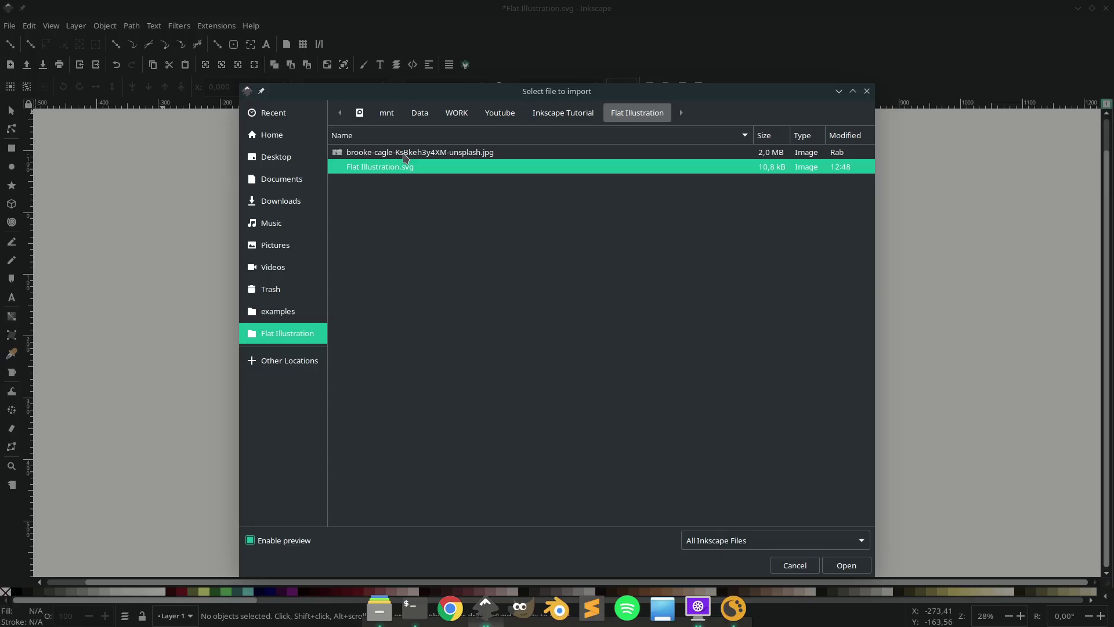
{"action": "double_click", "coordinate": [405, 152]}
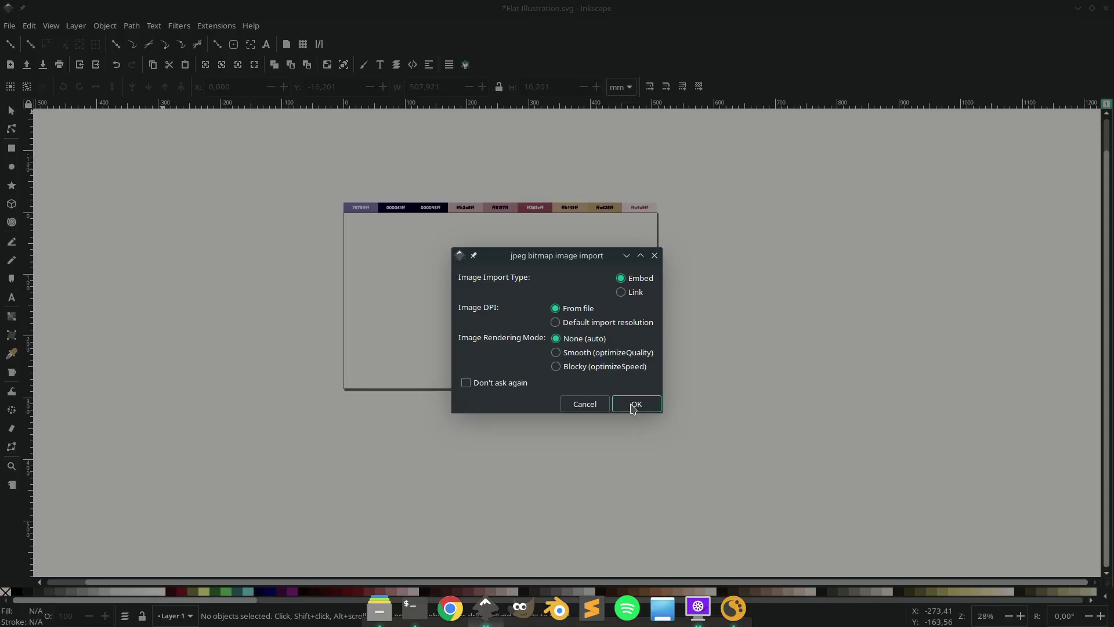
{"action": "left_click", "coordinate": [634, 404]}
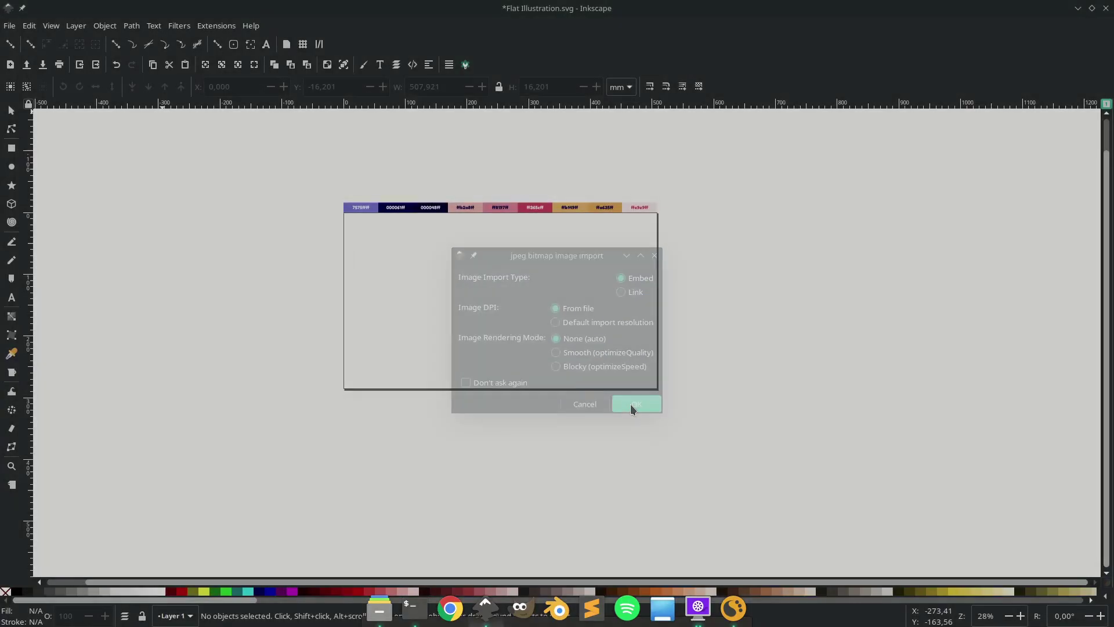
Scale the imported photo down proportionally to about 360 × 240 mm and position it centrally inside the page.
{"action": "scroll", "coordinate": [525, 330], "scroll_direction": "down", "scroll_amount": 2}
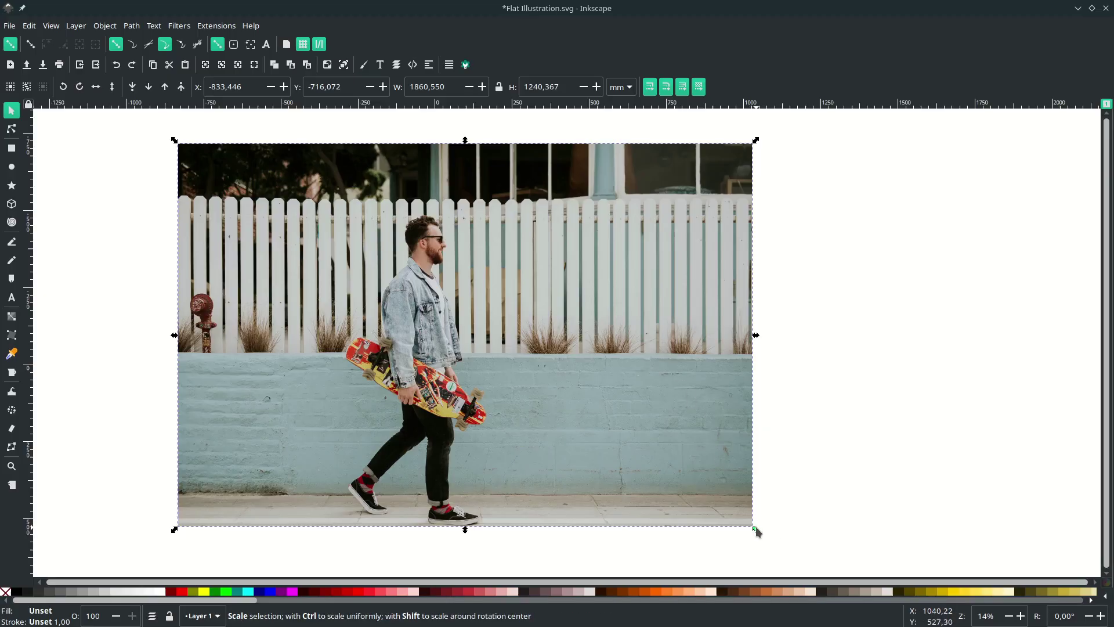
{"action": "left_click_drag", "start_coordinate": [756, 527], "coordinate": [524, 402]}
{"action": "scroll", "coordinate": [547, 440], "scroll_direction": "up", "scroll_amount": 2}
{"action": "left_click_drag", "start_coordinate": [399, 231], "coordinate": [499, 382]}
{"action": "scroll", "coordinate": [508, 518], "scroll_direction": "up", "scroll_amount": 2}
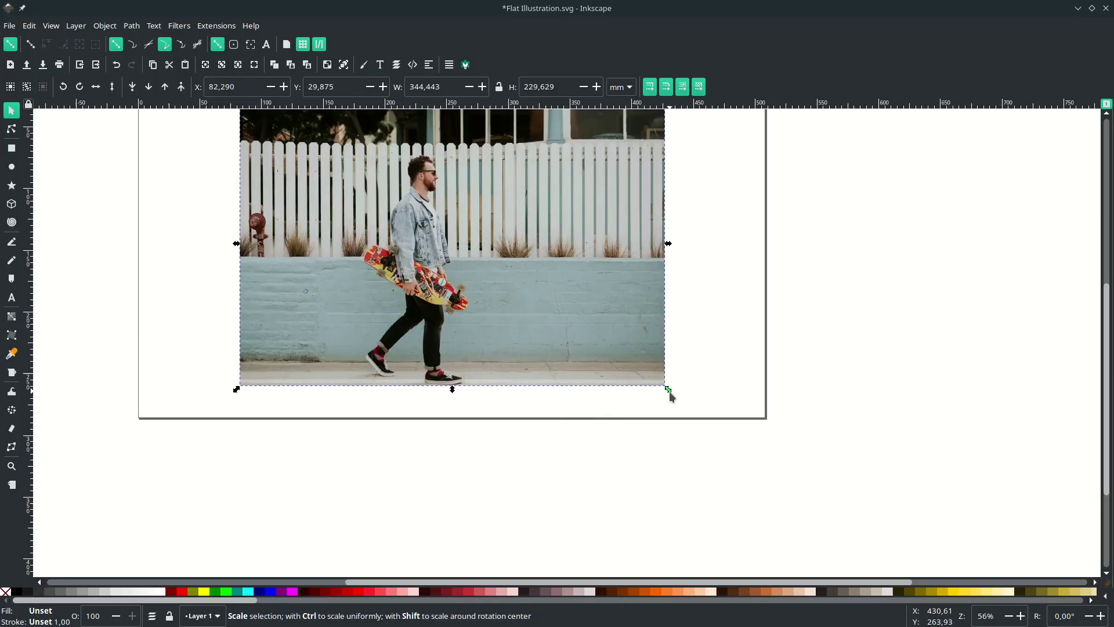
{"action": "left_click_drag", "start_coordinate": [670, 388], "coordinate": [681, 398]}
{"action": "left_click", "coordinate": [652, 437]}
{"action": "scroll", "coordinate": [524, 339], "scroll_direction": "up", "scroll_amount": 2}
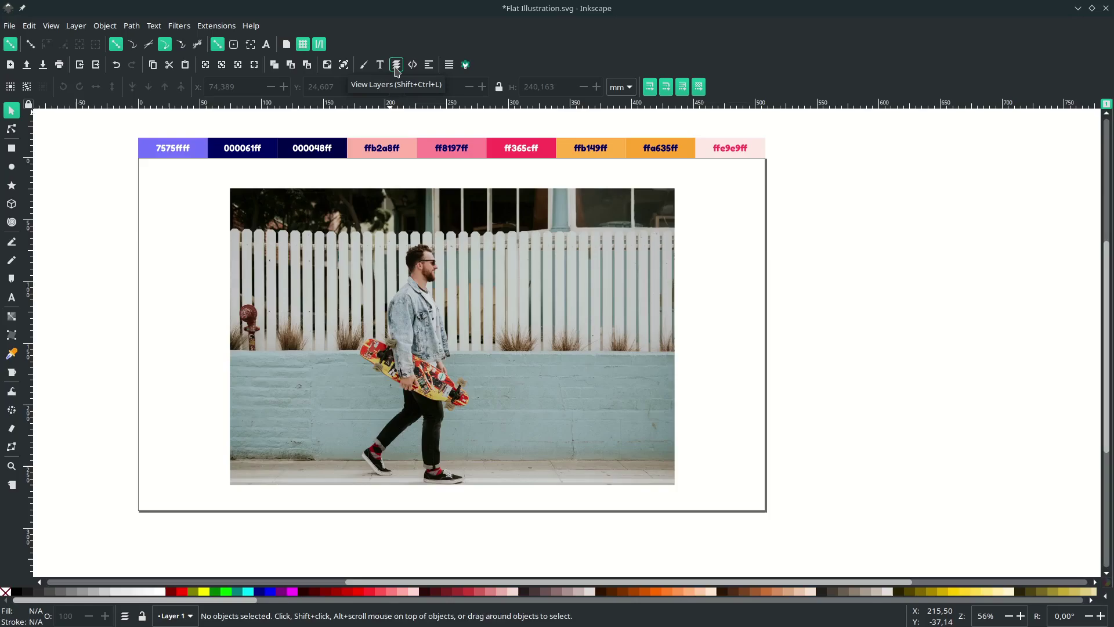
Show the document's layers and rename Layer 1 to Images.
{"action": "left_click", "coordinate": [397, 66]}
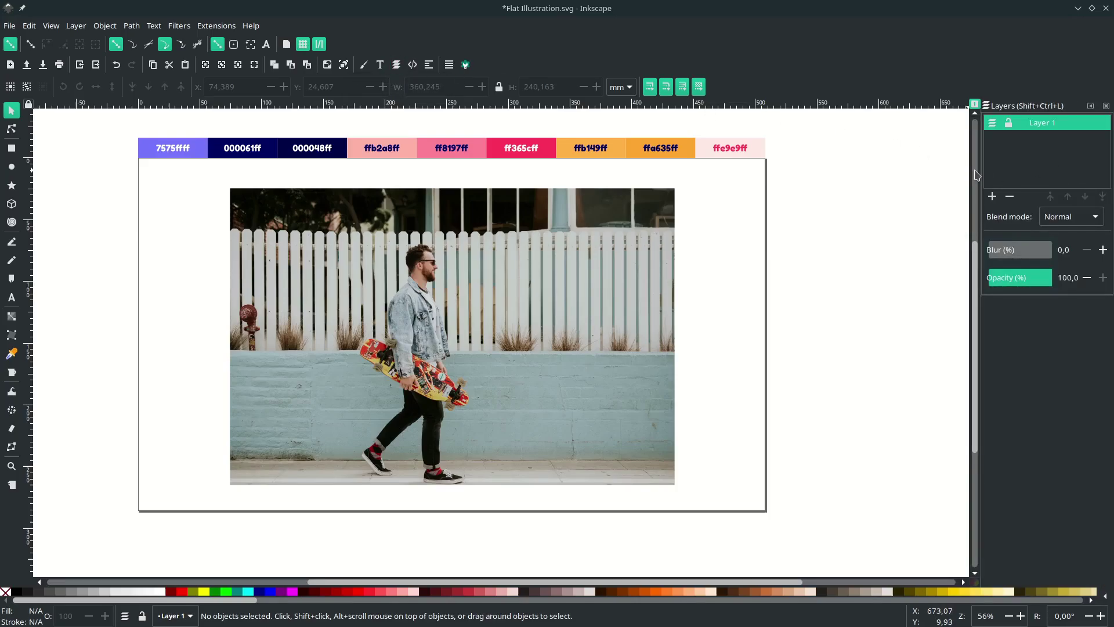
{"action": "left_click_drag", "start_coordinate": [982, 170], "coordinate": [950, 169]}
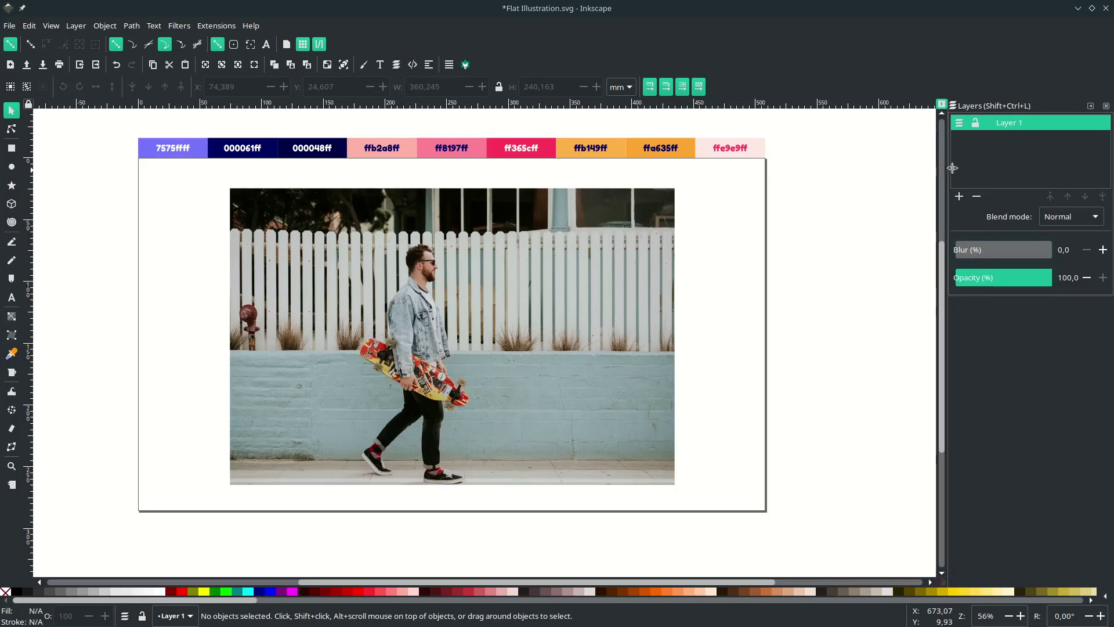
{"action": "double_click", "coordinate": [1015, 126]}
{"action": "type", "text": "Images"}
{"action": "key", "text": "Return"}
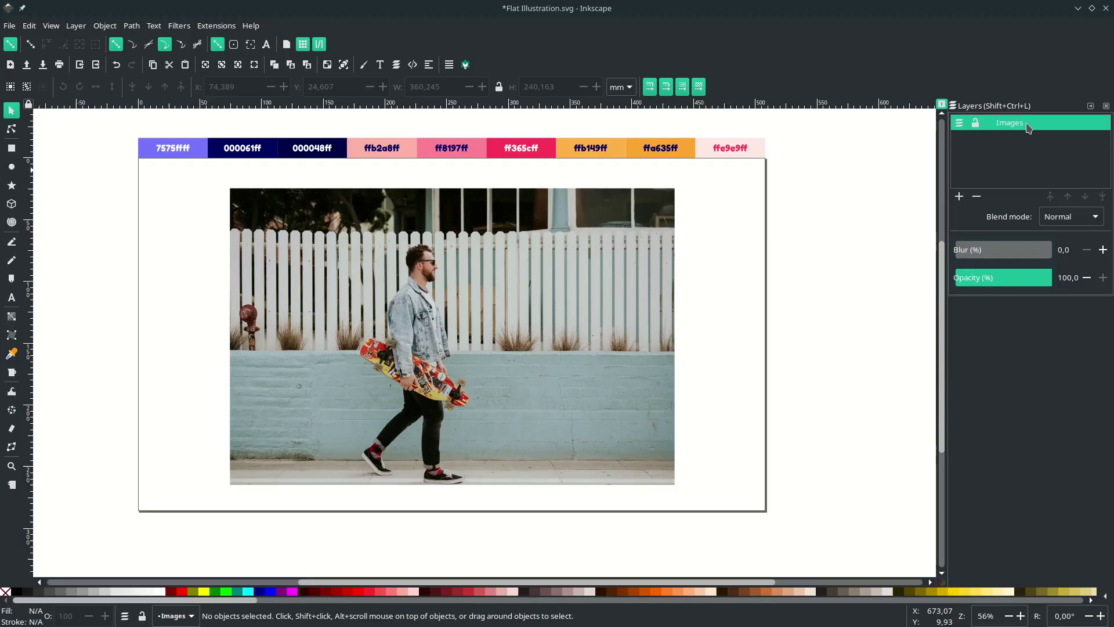
Set the photo's opacity to 30 and deselect it.
{"action": "left_click", "coordinate": [505, 284]}
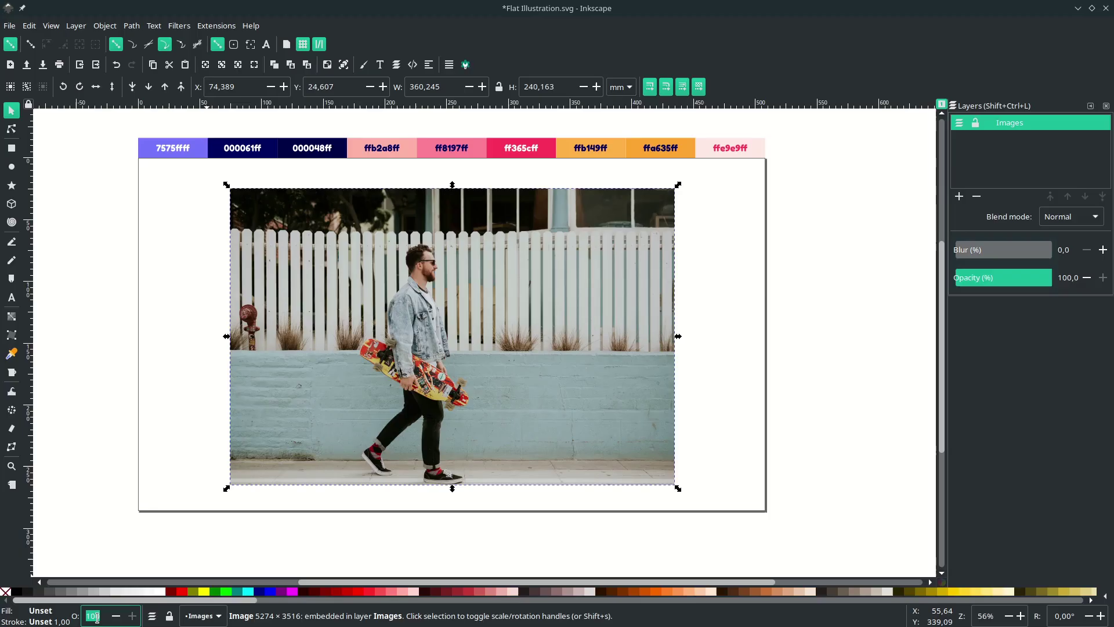
{"action": "type", "text": "30"}
{"action": "key", "text": "Return"}
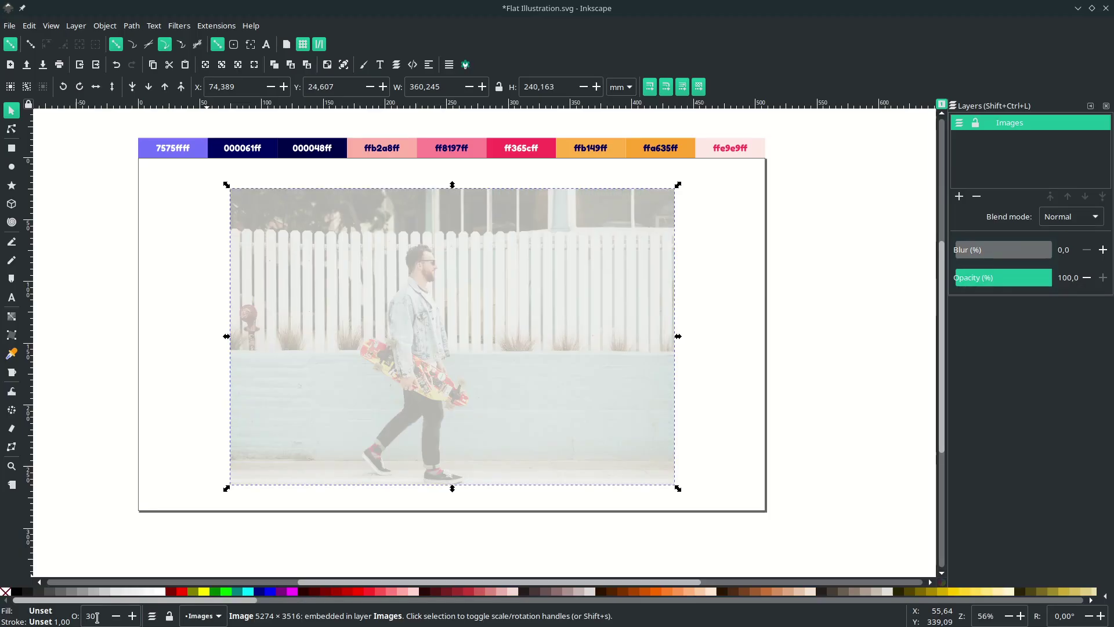
{"action": "left_click", "coordinate": [738, 322]}
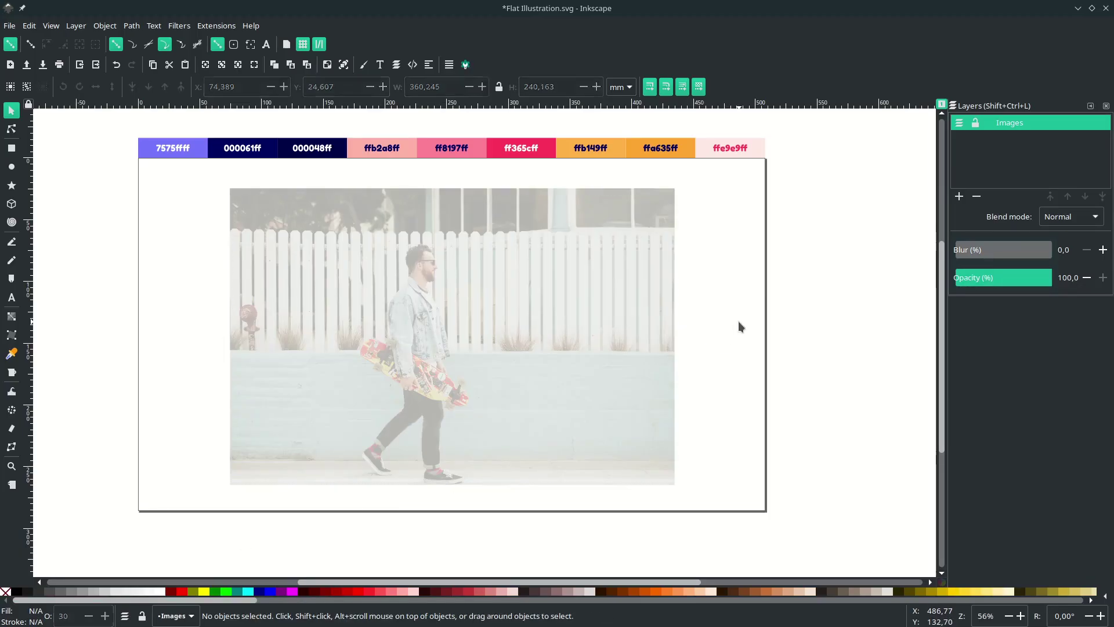
Lock the Images layer and add a new layer named Flat Illustration above it.
{"action": "left_click", "coordinate": [975, 125]}
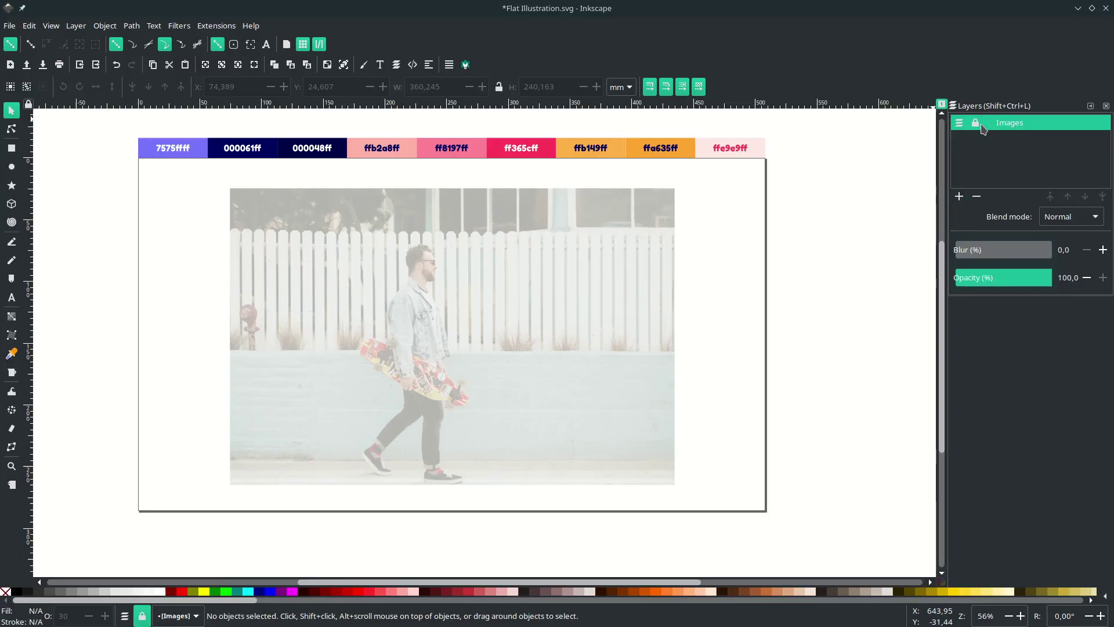
{"action": "left_click", "coordinate": [960, 197]}
{"action": "type", "text": "Flat Illustration"}
{"action": "key", "text": "Return"}
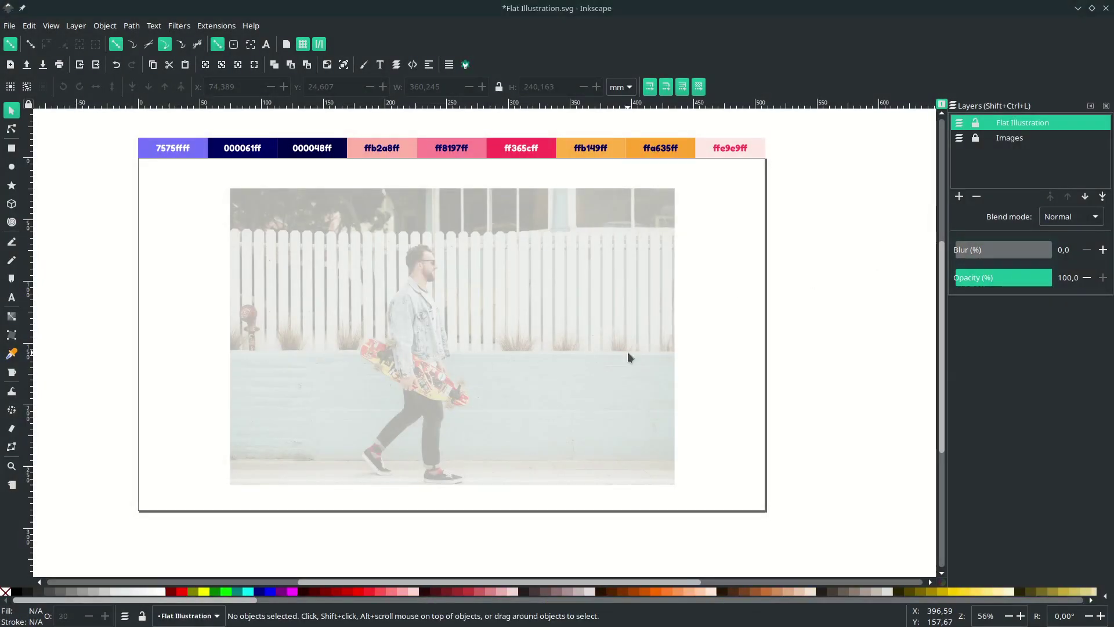
Examine the faded reference photo of the man, from his head and jacket down to the skateboard, legs and shoes.
{"action": "left_click_drag", "start_coordinate": [436, 270], "coordinate": [514, 287]}
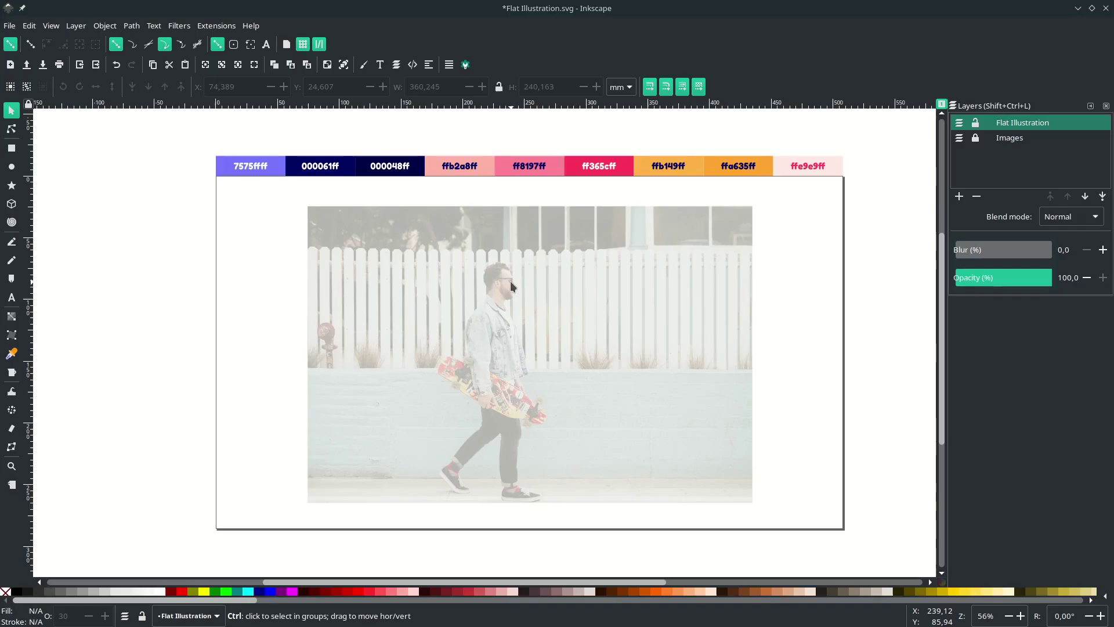
{"action": "scroll", "coordinate": [510, 280], "scroll_direction": "up", "scroll_amount": 6}
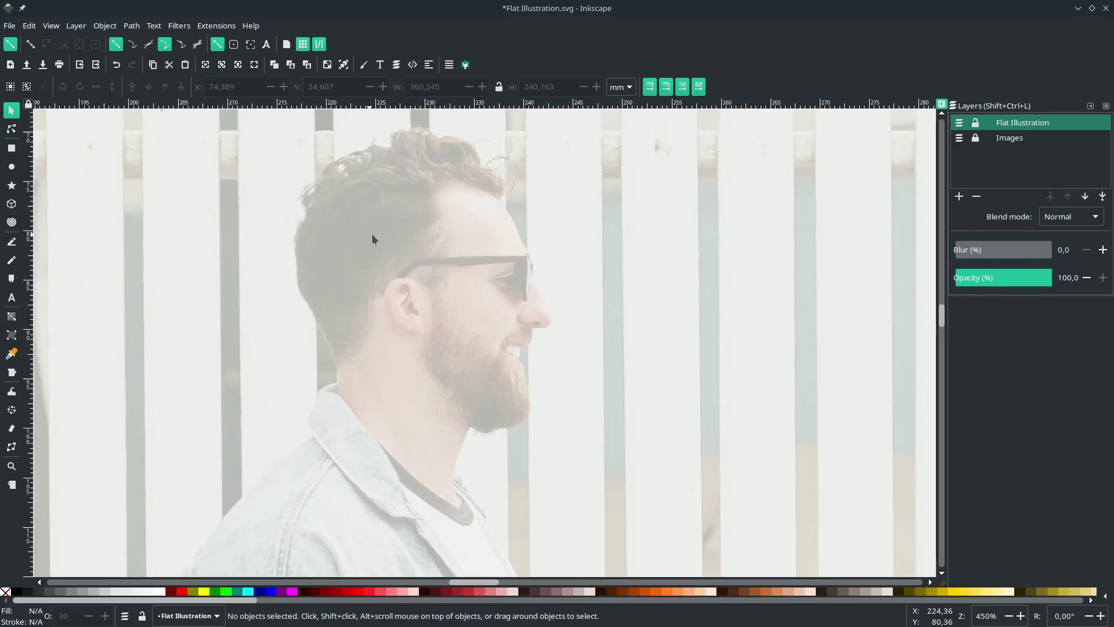
{"action": "scroll", "coordinate": [449, 351], "scroll_direction": "down", "scroll_amount": 4}
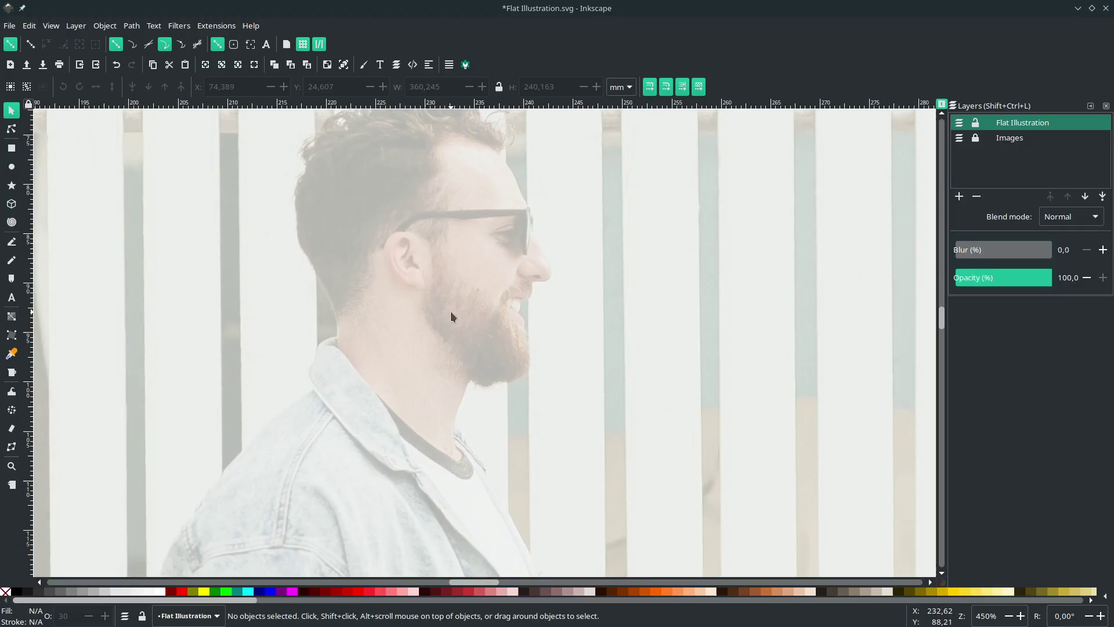
{"action": "scroll", "coordinate": [388, 339], "scroll_direction": "down", "scroll_amount": 5}
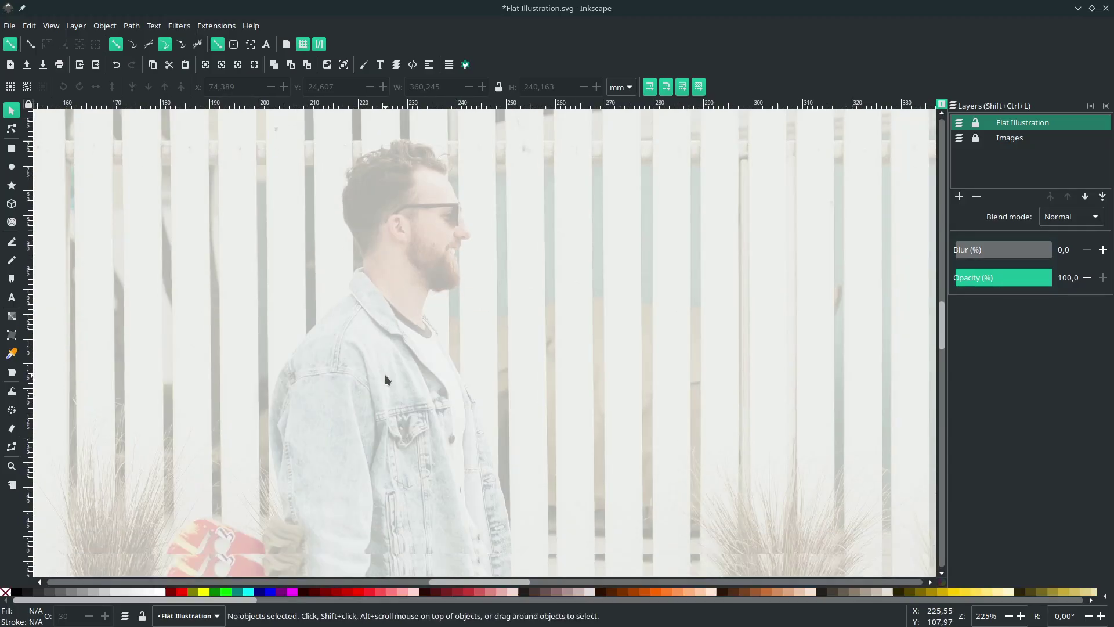
{"action": "scroll", "coordinate": [406, 406], "scroll_direction": "down", "scroll_amount": 3}
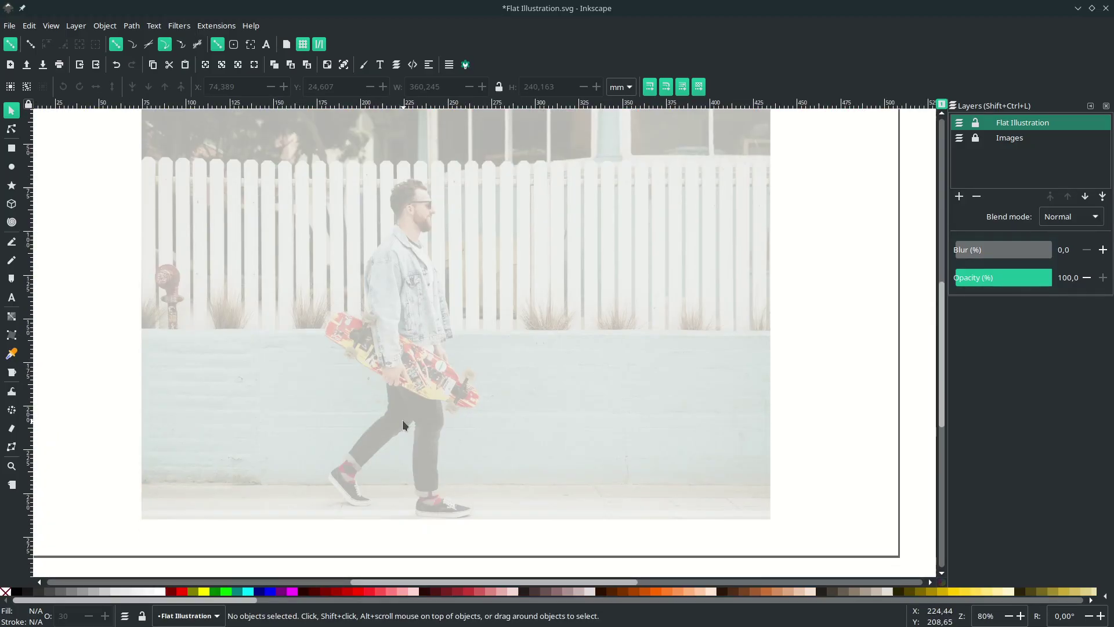
{"action": "scroll", "coordinate": [430, 406], "scroll_direction": "up", "scroll_amount": 1}
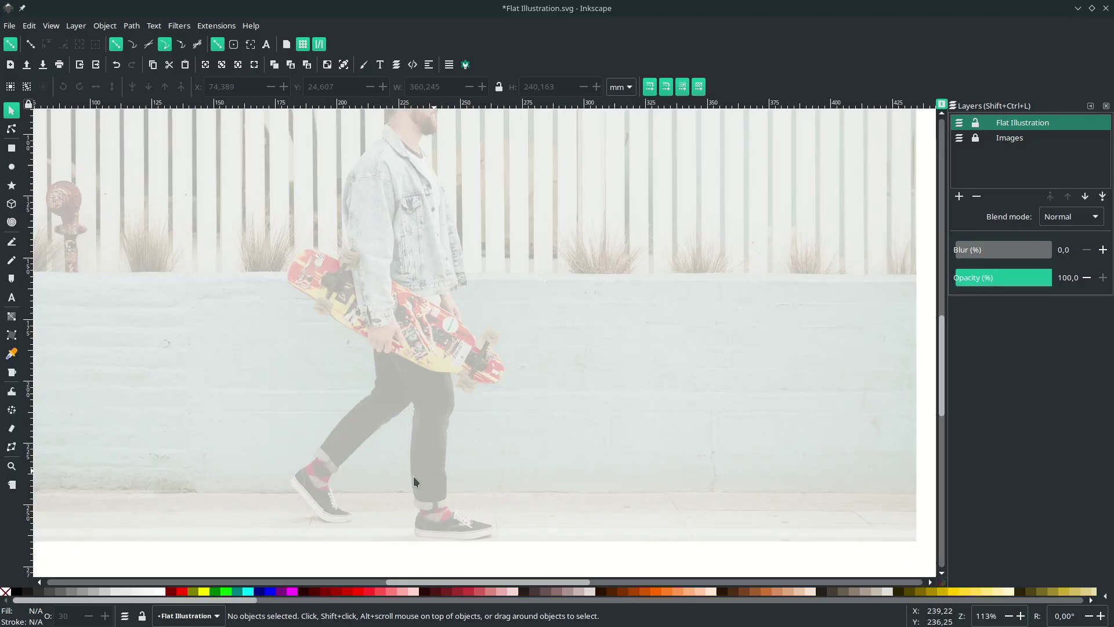
{"action": "scroll", "coordinate": [426, 207], "scroll_direction": "up", "scroll_amount": 3}
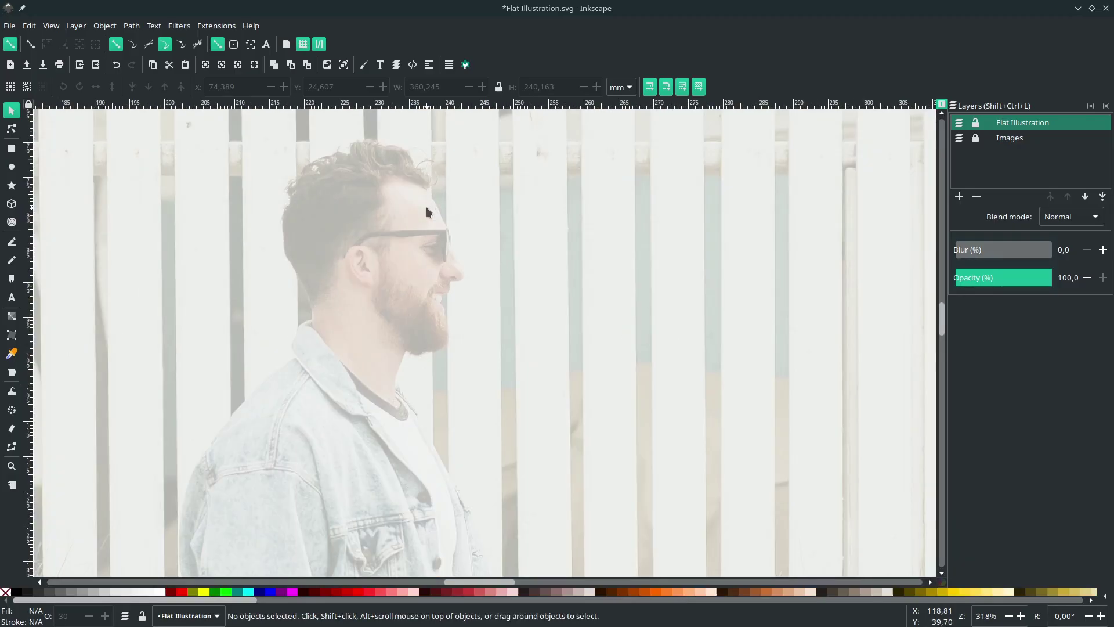
Start a Bezier path at the front hairline and trace the forehead profile down to the front edge of the sunglasses.
{"action": "key", "text": "b"}
{"action": "scroll", "coordinate": [430, 216], "scroll_direction": "up", "scroll_amount": 1}
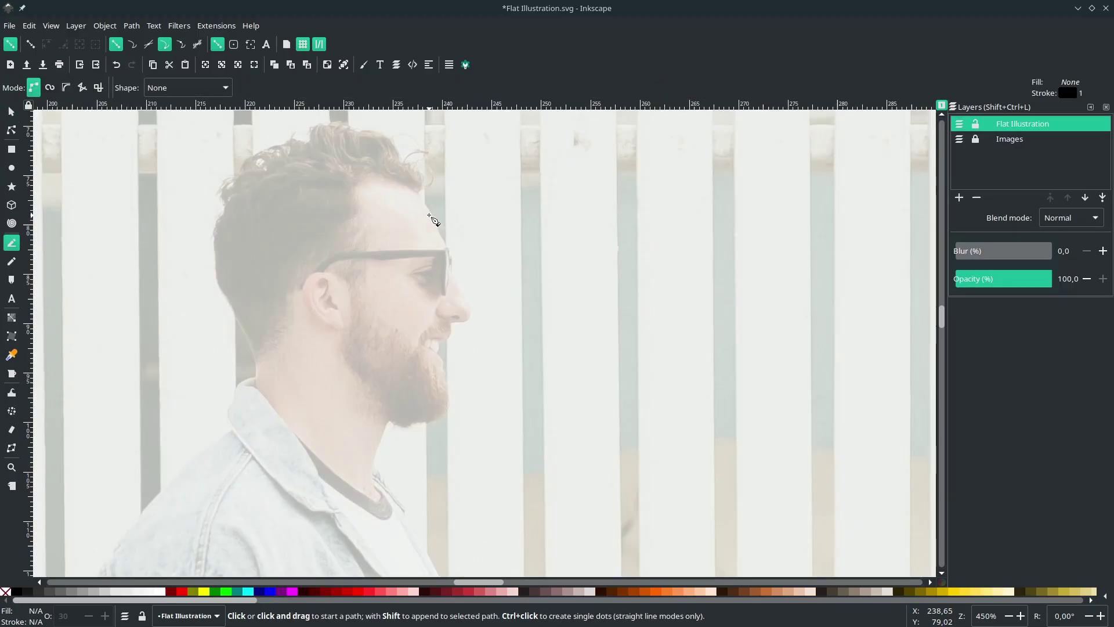
{"action": "scroll", "coordinate": [433, 218], "scroll_direction": "up", "scroll_amount": 3}
{"action": "left_click", "coordinate": [451, 174]}
{"action": "scroll", "coordinate": [470, 209], "scroll_direction": "down", "scroll_amount": 1}
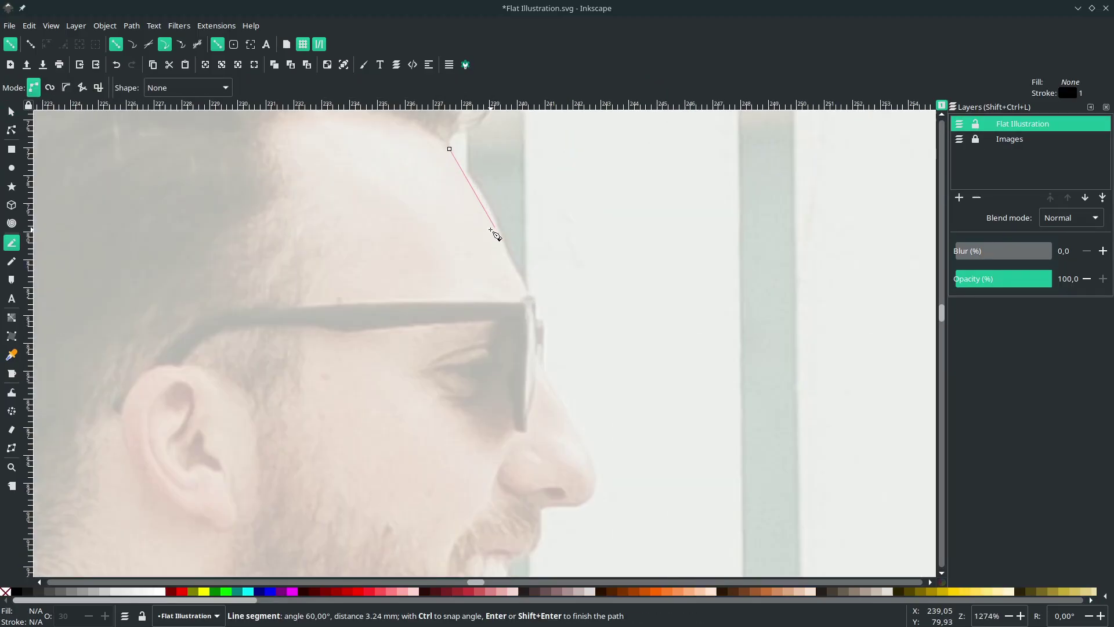
{"action": "scroll", "coordinate": [501, 236], "scroll_direction": "up", "scroll_amount": 2}
{"action": "left_click_drag", "start_coordinate": [505, 238], "coordinate": [544, 344]}
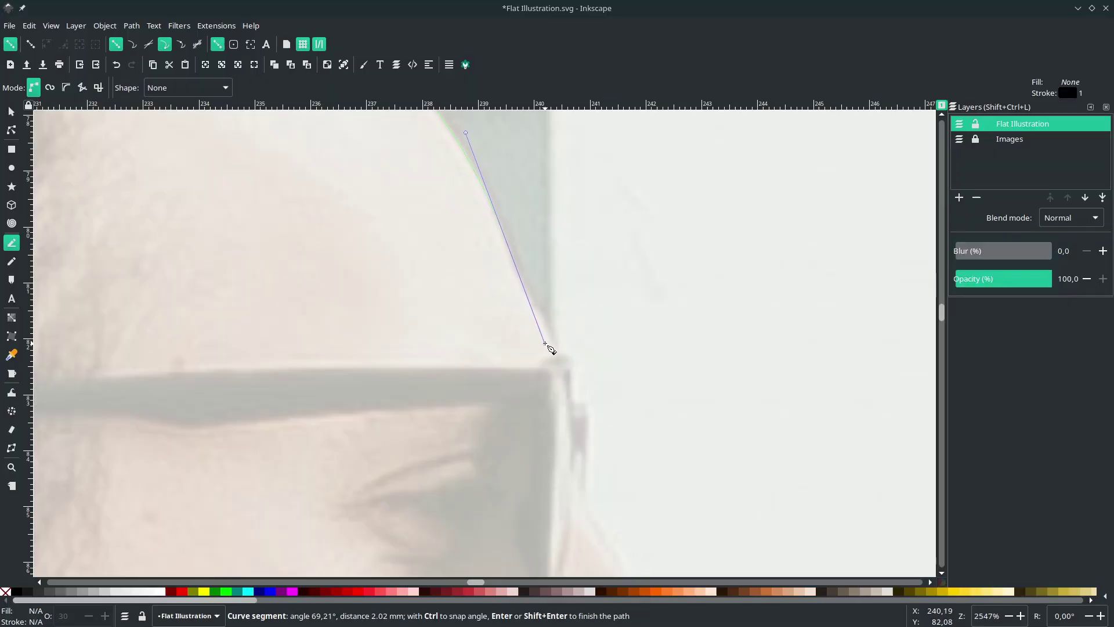
{"action": "left_click_drag", "start_coordinate": [584, 377], "coordinate": [594, 407]}
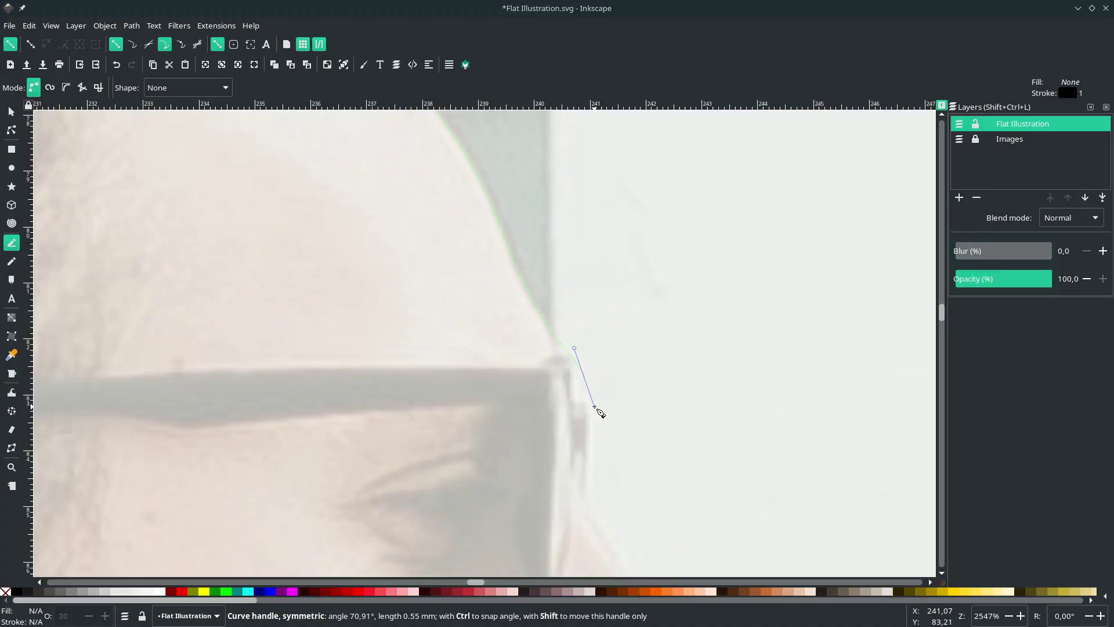
{"action": "left_click_drag", "start_coordinate": [595, 407], "coordinate": [594, 409]}
Continue the face path along the nose bridge, around the nose tip and back to the upper lip.
{"action": "scroll", "coordinate": [587, 429], "scroll_direction": "down", "scroll_amount": 9}
{"action": "left_click_drag", "start_coordinate": [585, 293], "coordinate": [592, 317]}
{"action": "scroll", "coordinate": [644, 396], "scroll_direction": "down", "scroll_amount": 5}
{"action": "scroll", "coordinate": [676, 453], "scroll_direction": "up", "scroll_amount": 2}
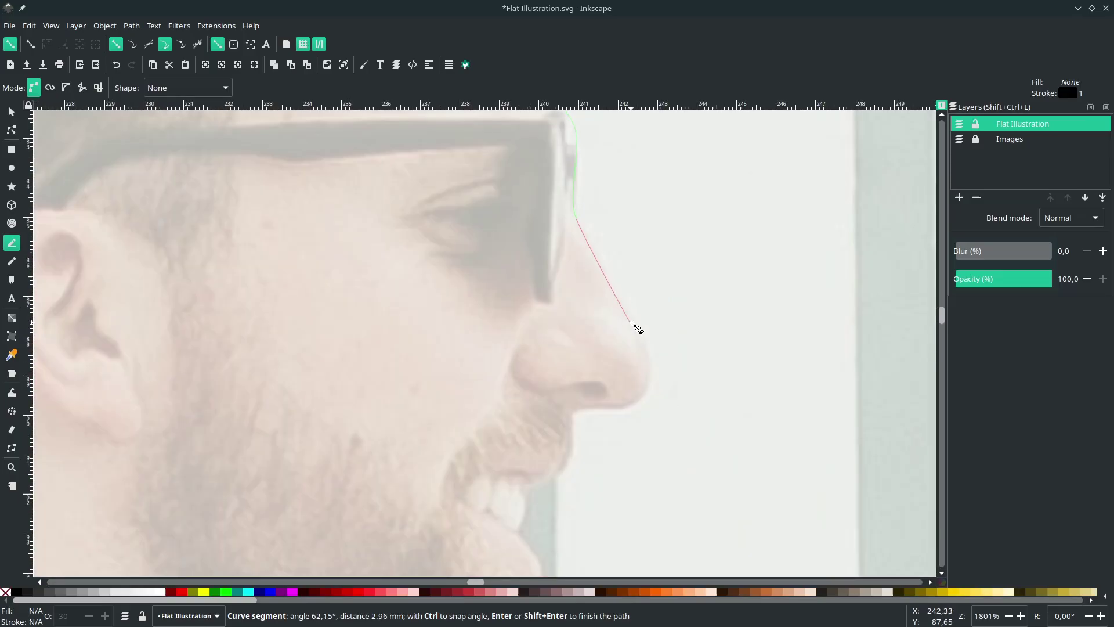
{"action": "left_click_drag", "start_coordinate": [652, 354], "coordinate": [558, 425]}
Extend the face path down past the mouth, then up across the cheek and temple, and close it at the front hairline.
{"action": "scroll", "coordinate": [561, 423], "scroll_direction": "down", "scroll_amount": 3}
{"action": "scroll", "coordinate": [571, 400], "scroll_direction": "down", "scroll_amount": 5}
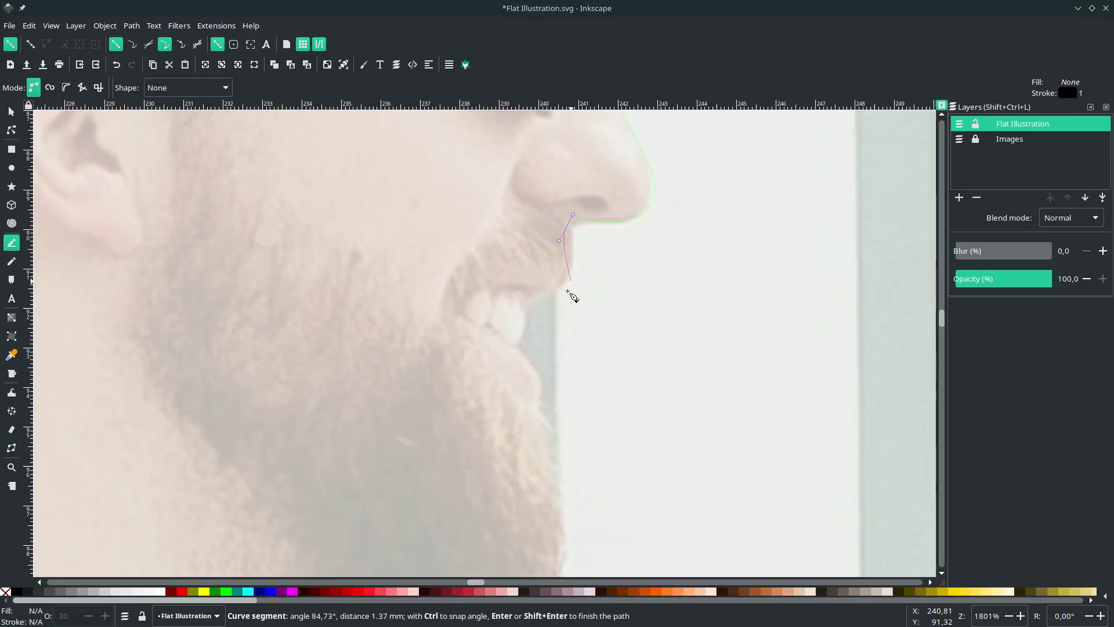
{"action": "left_click_drag", "start_coordinate": [533, 402], "coordinate": [516, 476]}
{"action": "key", "text": "BackSpace"}
{"action": "scroll", "coordinate": [528, 443], "scroll_direction": "down", "scroll_amount": 1}
{"action": "scroll", "coordinate": [467, 473], "scroll_direction": "down", "scroll_amount": 2}
{"action": "scroll", "coordinate": [371, 348], "scroll_direction": "up", "scroll_amount": 2}
{"action": "left_click_drag", "start_coordinate": [348, 328], "coordinate": [335, 180]}
{"action": "scroll", "coordinate": [334, 244], "scroll_direction": "up", "scroll_amount": 4}
{"action": "left_click", "coordinate": [452, 226]}
Start a hair path at the face outline's forehead corner and trace the front curls over the top of the head.
{"action": "scroll", "coordinate": [452, 226], "scroll_direction": "down", "scroll_amount": 3}
{"action": "scroll", "coordinate": [688, 452], "scroll_direction": "up", "scroll_amount": 5}
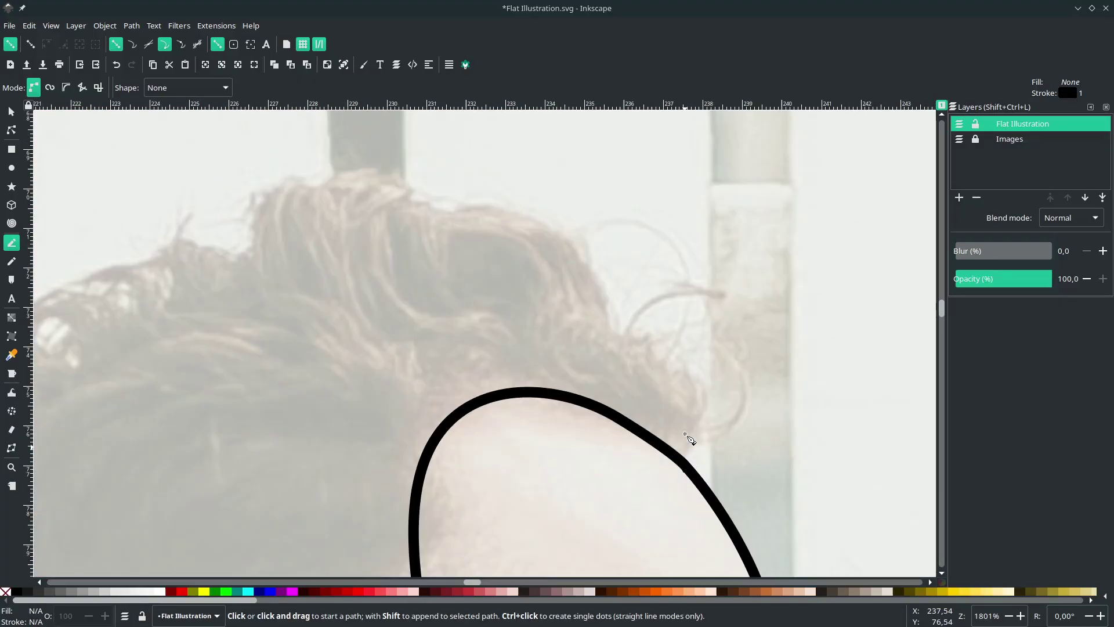
{"action": "left_click", "coordinate": [685, 465]}
{"action": "left_click_drag", "start_coordinate": [687, 363], "coordinate": [644, 330]}
{"action": "left_click_drag", "start_coordinate": [581, 277], "coordinate": [548, 217]}
{"action": "scroll", "coordinate": [524, 218], "scroll_direction": "up", "scroll_amount": 2}
{"action": "scroll", "coordinate": [525, 219], "scroll_direction": "left", "scroll_amount": 1}
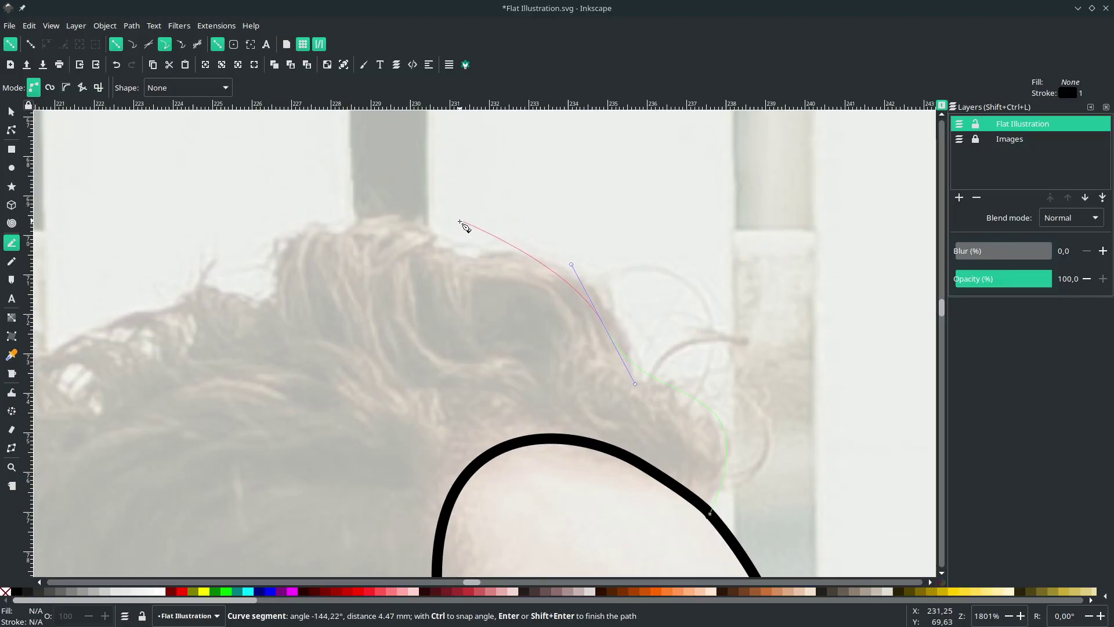
{"action": "left_click_drag", "start_coordinate": [395, 225], "coordinate": [323, 215]}
{"action": "key", "text": "BackSpace"}
{"action": "left_click_drag", "start_coordinate": [356, 217], "coordinate": [472, 255]}
{"action": "left_click_drag", "start_coordinate": [287, 372], "coordinate": [251, 387]}
Continue the hair path from the crown down the back of the head towards the nape.
{"action": "scroll", "coordinate": [251, 389], "scroll_direction": "down", "scroll_amount": 5}
{"action": "scroll", "coordinate": [251, 388], "scroll_direction": "left", "scroll_amount": 4}
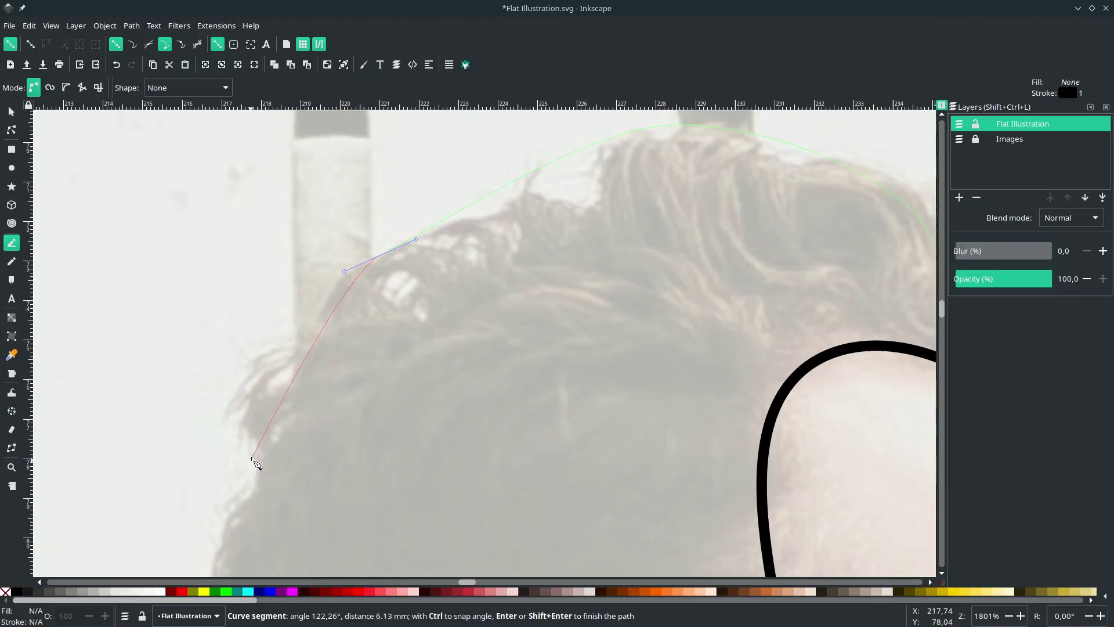
{"action": "left_click_drag", "start_coordinate": [250, 460], "coordinate": [238, 523]}
{"action": "scroll", "coordinate": [239, 525], "scroll_direction": "down", "scroll_amount": 3}
{"action": "scroll", "coordinate": [239, 526], "scroll_direction": "down", "scroll_amount": 8}
{"action": "scroll", "coordinate": [299, 452], "scroll_direction": "up", "scroll_amount": 2}
{"action": "left_click_drag", "start_coordinate": [315, 403], "coordinate": [352, 484]}
{"action": "scroll", "coordinate": [352, 484], "scroll_direction": "down", "scroll_amount": 6}
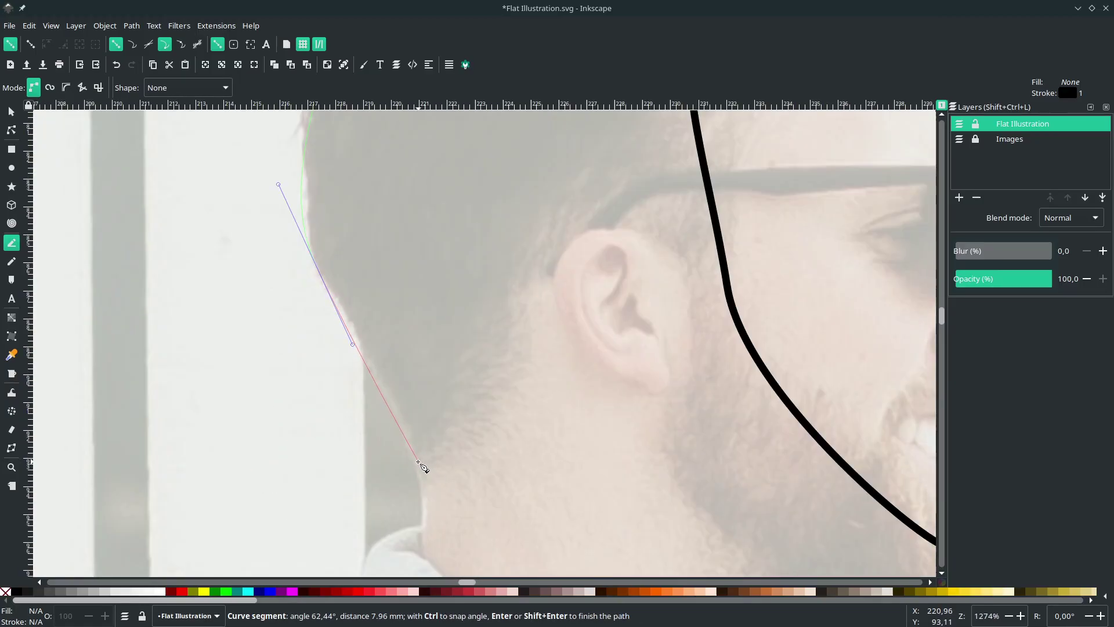
Turn the hair path sharply at the nape and trace the hairline up behind the ear and over to the beard.
{"action": "left_click_drag", "start_coordinate": [419, 468], "coordinate": [453, 458]}
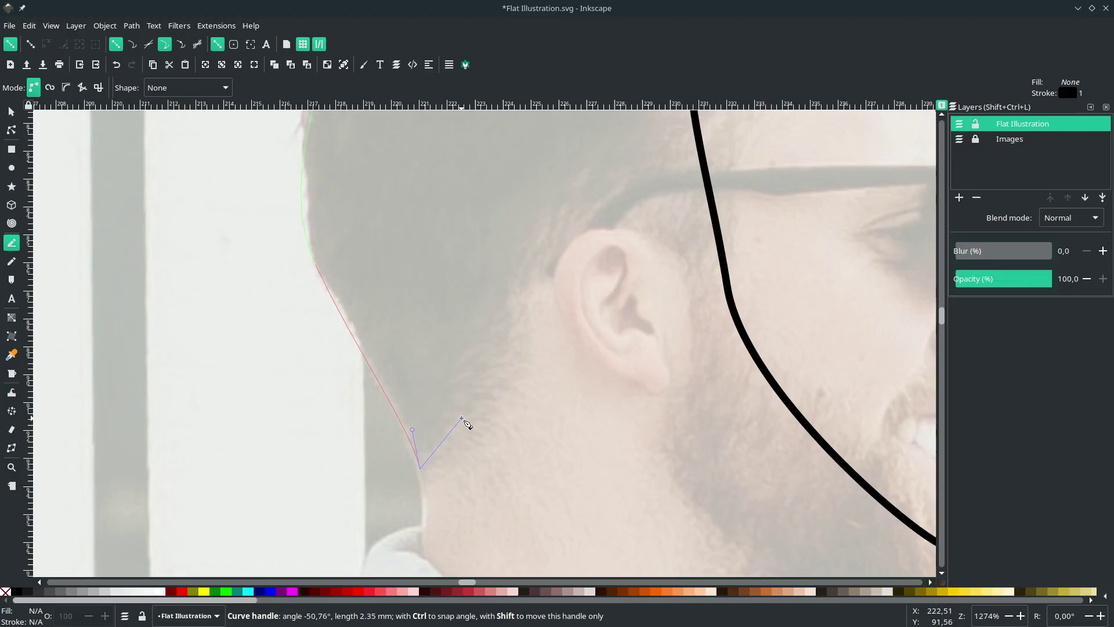
{"action": "left_click_drag", "start_coordinate": [462, 417], "coordinate": [461, 417]}
{"action": "left_click_drag", "start_coordinate": [497, 374], "coordinate": [710, 403]}
{"action": "scroll", "coordinate": [545, 316], "scroll_direction": "up", "scroll_amount": 4}
{"action": "scroll", "coordinate": [644, 284], "scroll_direction": "down", "scroll_amount": 4}
Trace the beard's rear edge down under the chin and up its front to the face outline beside the mouth.
{"action": "scroll", "coordinate": [701, 354], "scroll_direction": "down", "scroll_amount": 5}
{"action": "scroll", "coordinate": [754, 441], "scroll_direction": "down", "scroll_amount": 5}
{"action": "scroll", "coordinate": [767, 452], "scroll_direction": "right", "scroll_amount": 1}
{"action": "left_click_drag", "start_coordinate": [805, 428], "coordinate": [859, 445]}
{"action": "scroll", "coordinate": [858, 444], "scroll_direction": "right", "scroll_amount": 4}
{"action": "left_click_drag", "start_coordinate": [844, 400], "coordinate": [858, 380]}
{"action": "scroll", "coordinate": [848, 271], "scroll_direction": "up", "scroll_amount": 2}
{"action": "scroll", "coordinate": [848, 272], "scroll_direction": "right", "scroll_amount": 3}
{"action": "mouse_move", "coordinate": [757, 261]}
{"action": "left_mouse_down"}
{"action": "mouse_move", "coordinate": [761, 245]}
{"action": "mouse_move", "coordinate": [752, 269]}
{"action": "left_mouse_up"}
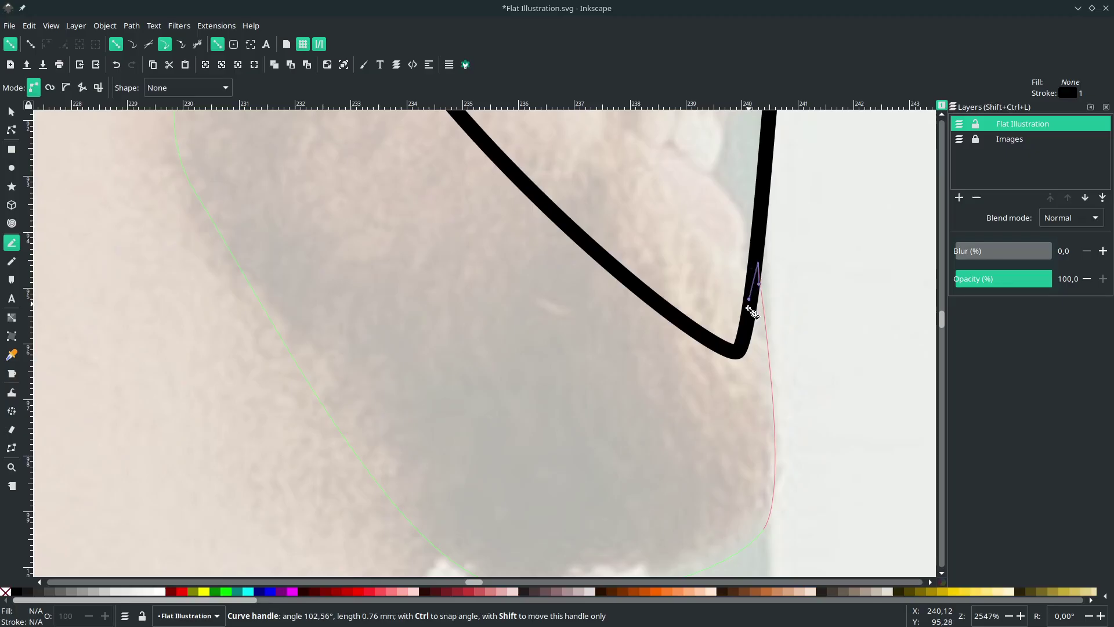
{"action": "left_click_drag", "start_coordinate": [747, 313], "coordinate": [748, 312]}
Continue the hair path around the face outline's chin point and up along its jaw edge to the cheek in front of the ear.
{"action": "left_click", "coordinate": [740, 351]}
{"action": "left_click_drag", "start_coordinate": [648, 299], "coordinate": [618, 267]}
{"action": "scroll", "coordinate": [620, 268], "scroll_direction": "down", "scroll_amount": 1}
{"action": "scroll", "coordinate": [603, 290], "scroll_direction": "up", "scroll_amount": 5}
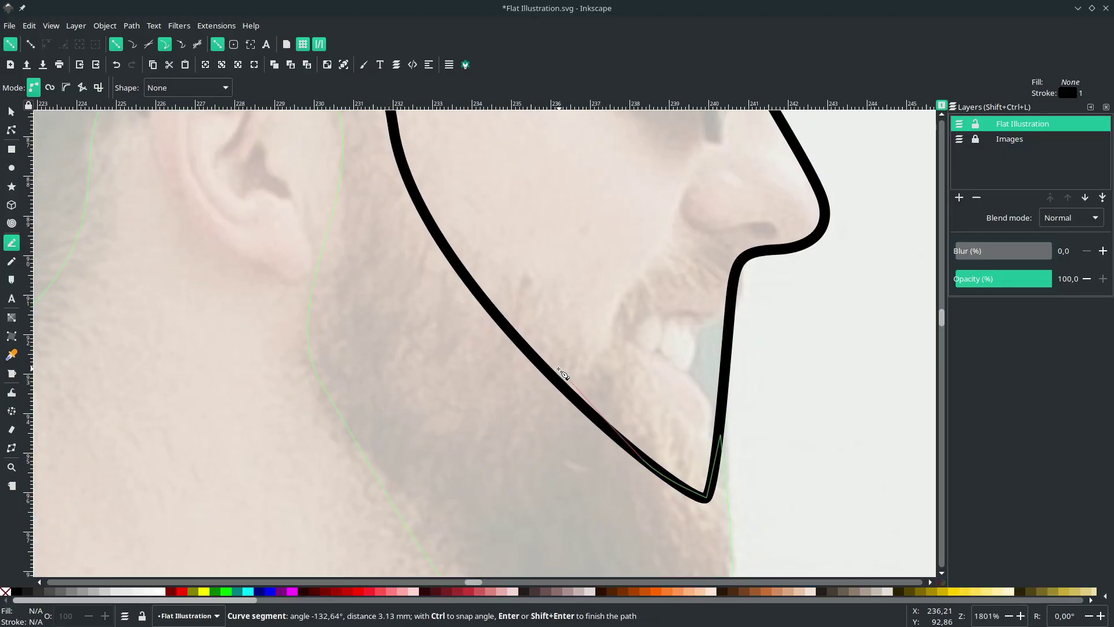
{"action": "scroll", "coordinate": [560, 371], "scroll_direction": "up", "scroll_amount": 1}
{"action": "left_click_drag", "start_coordinate": [569, 397], "coordinate": [520, 352]}
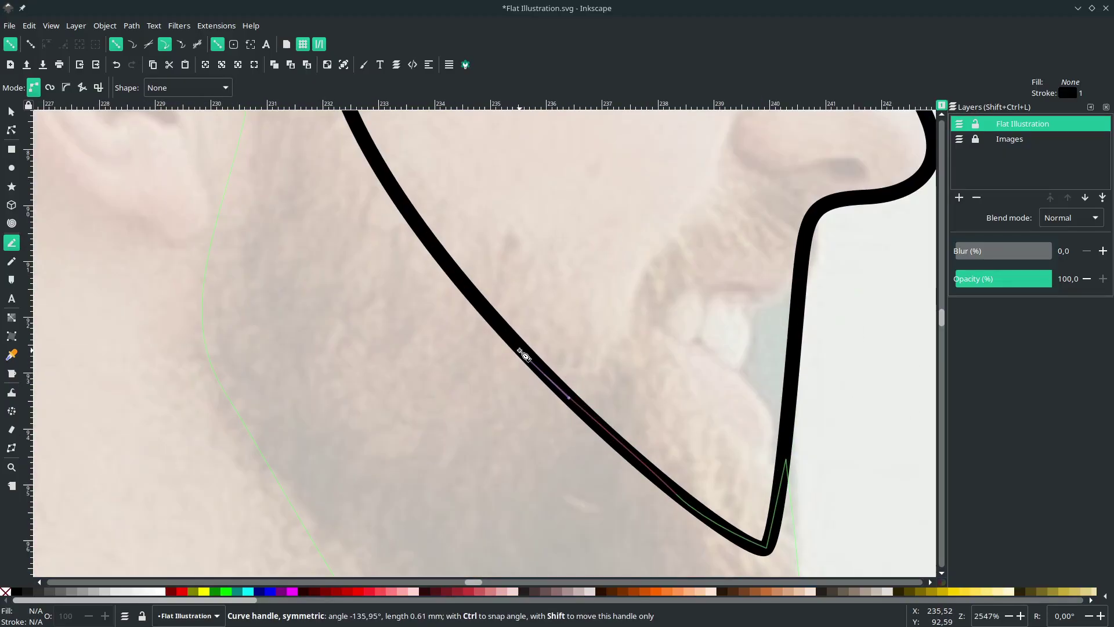
{"action": "scroll", "coordinate": [517, 346], "scroll_direction": "left", "scroll_amount": 3}
{"action": "scroll", "coordinate": [557, 357], "scroll_direction": "up", "scroll_amount": 5}
{"action": "left_click_drag", "start_coordinate": [470, 322], "coordinate": [458, 302]}
{"action": "scroll", "coordinate": [464, 316], "scroll_direction": "left", "scroll_amount": 3}
{"action": "scroll", "coordinate": [466, 321], "scroll_direction": "up", "scroll_amount": 6}
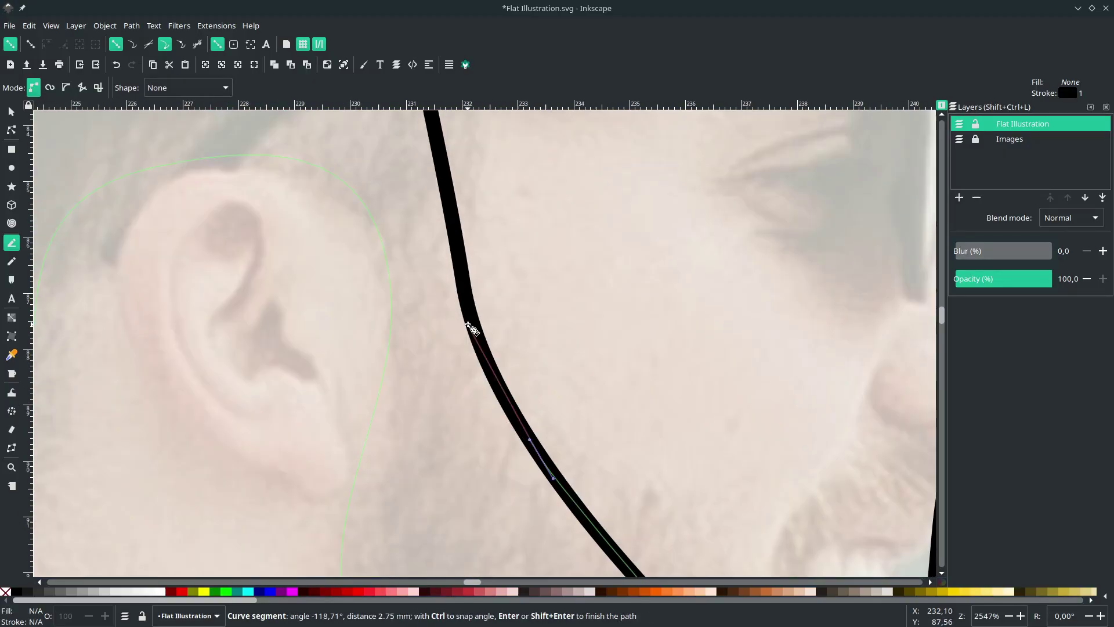
{"action": "left_click", "coordinate": [469, 323]}
Follow the face outline up the temple and over to the forehead corner, closing the hair and beard path, and deselect it.
{"action": "scroll", "coordinate": [449, 334], "scroll_direction": "up", "scroll_amount": 14}
{"action": "left_click", "coordinate": [408, 307]}
{"action": "scroll", "coordinate": [412, 316], "scroll_direction": "down", "scroll_amount": 2}
{"action": "scroll", "coordinate": [409, 321], "scroll_direction": "up", "scroll_amount": 5}
{"action": "left_click_drag", "start_coordinate": [401, 329], "coordinate": [419, 292]}
{"action": "scroll", "coordinate": [453, 282], "scroll_direction": "up", "scroll_amount": 2}
{"action": "left_click_drag", "start_coordinate": [492, 264], "coordinate": [552, 262]}
{"action": "left_click", "coordinate": [636, 297]}
{"action": "left_click", "coordinate": [732, 365]}
{"action": "scroll", "coordinate": [732, 365], "scroll_direction": "down", "scroll_amount": 5}
{"action": "left_click", "coordinate": [12, 112]}
{"action": "key", "text": "Escape"}
Start a neck path at the beard's underside and trace the front of the throat down and around the shirt neckline's tip.
{"action": "scroll", "coordinate": [543, 454], "scroll_direction": "up", "scroll_amount": 1}
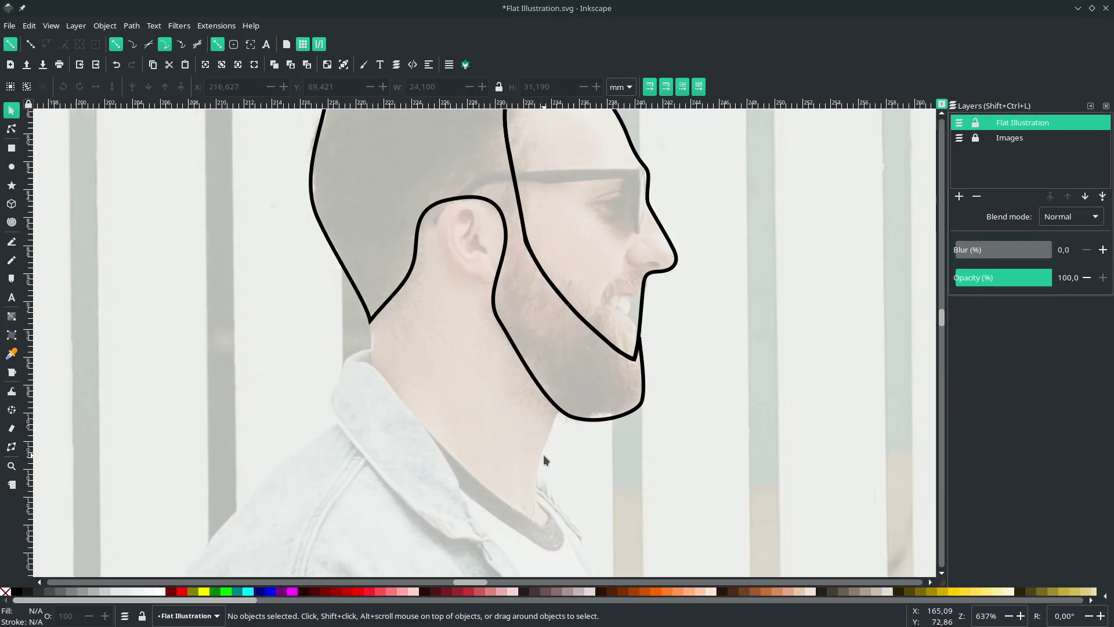
{"action": "scroll", "coordinate": [529, 464], "scroll_direction": "up", "scroll_amount": 1}
{"action": "key", "text": "b"}
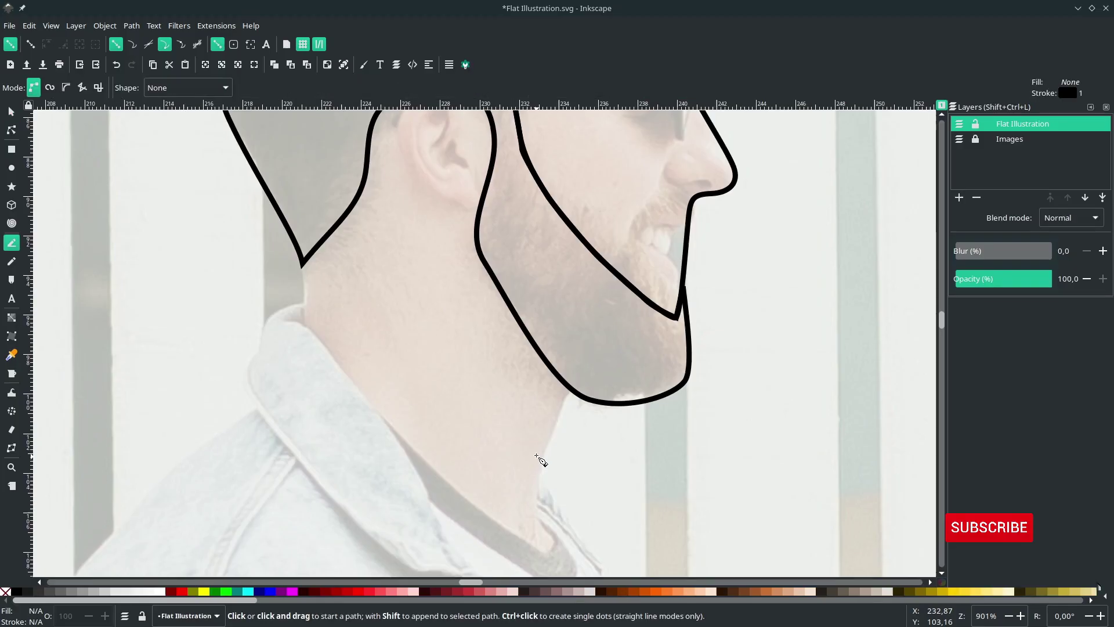
{"action": "scroll", "coordinate": [557, 406], "scroll_direction": "down", "scroll_amount": 1}
{"action": "scroll", "coordinate": [567, 362], "scroll_direction": "up", "scroll_amount": 1}
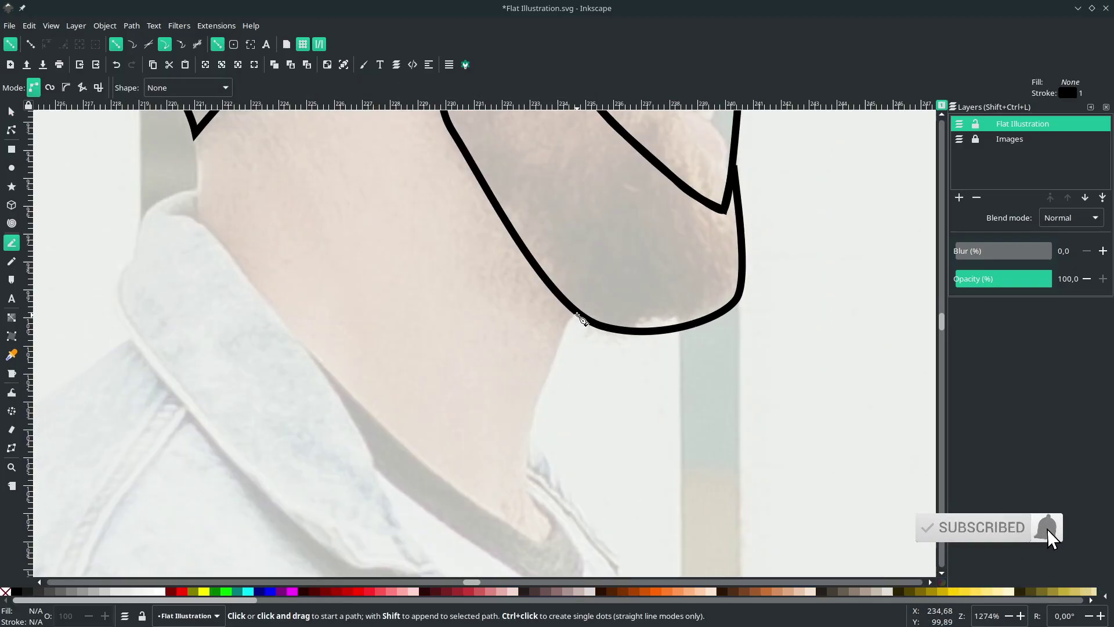
{"action": "left_click", "coordinate": [577, 314]}
{"action": "scroll", "coordinate": [551, 406], "scroll_direction": "down", "scroll_amount": 1}
{"action": "scroll", "coordinate": [534, 425], "scroll_direction": "up", "scroll_amount": 2}
{"action": "left_click_drag", "start_coordinate": [530, 349], "coordinate": [515, 464]}
{"action": "scroll", "coordinate": [515, 465], "scroll_direction": "down", "scroll_amount": 8}
{"action": "left_click_drag", "start_coordinate": [568, 364], "coordinate": [593, 392]}
{"action": "left_click_drag", "start_coordinate": [520, 389], "coordinate": [483, 367]}
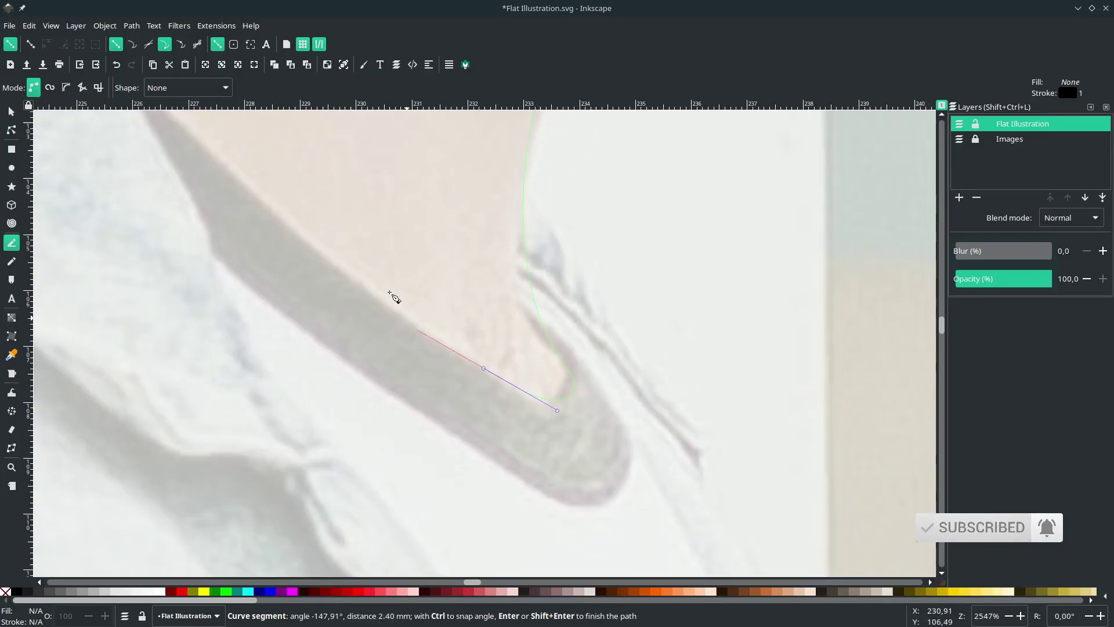
Continue the neck path along the neckline and jacket collar up to the hair outline's corner at the nape.
{"action": "scroll", "coordinate": [438, 349], "scroll_direction": "down", "scroll_amount": 2}
{"action": "left_click_drag", "start_coordinate": [281, 243], "coordinate": [243, 203]}
{"action": "scroll", "coordinate": [244, 203], "scroll_direction": "up", "scroll_amount": 3}
{"action": "left_click", "coordinate": [232, 234]}
{"action": "scroll", "coordinate": [229, 198], "scroll_direction": "up", "scroll_amount": 3}
{"action": "left_click_drag", "start_coordinate": [211, 296], "coordinate": [222, 284]}
{"action": "scroll", "coordinate": [223, 284], "scroll_direction": "up", "scroll_amount": 3}
Trace the neck path along the hairline from the nape up behind the ear, over it and down towards the beard.
{"action": "left_click_drag", "start_coordinate": [291, 299], "coordinate": [332, 258]}
{"action": "scroll", "coordinate": [334, 261], "scroll_direction": "up", "scroll_amount": 10}
{"action": "left_click_drag", "start_coordinate": [343, 418], "coordinate": [352, 363]}
{"action": "left_click_drag", "start_coordinate": [368, 252], "coordinate": [392, 215]}
{"action": "left_click_drag", "start_coordinate": [470, 187], "coordinate": [523, 174]}
{"action": "left_click_drag", "start_coordinate": [621, 181], "coordinate": [647, 194]}
{"action": "left_click_drag", "start_coordinate": [689, 242], "coordinate": [698, 271]}
{"action": "scroll", "coordinate": [696, 271], "scroll_direction": "down", "scroll_amount": 2}
{"action": "scroll", "coordinate": [690, 278], "scroll_direction": "up", "scroll_amount": 1}
{"action": "left_click_drag", "start_coordinate": [689, 344], "coordinate": [681, 367]}
{"action": "scroll", "coordinate": [676, 366], "scroll_direction": "down", "scroll_amount": 4}
Follow the beard's rear edge down to the starting point under the chin to close the neck path, and deselect it.
{"action": "left_click", "coordinate": [658, 350]}
{"action": "scroll", "coordinate": [660, 367], "scroll_direction": "down", "scroll_amount": 4}
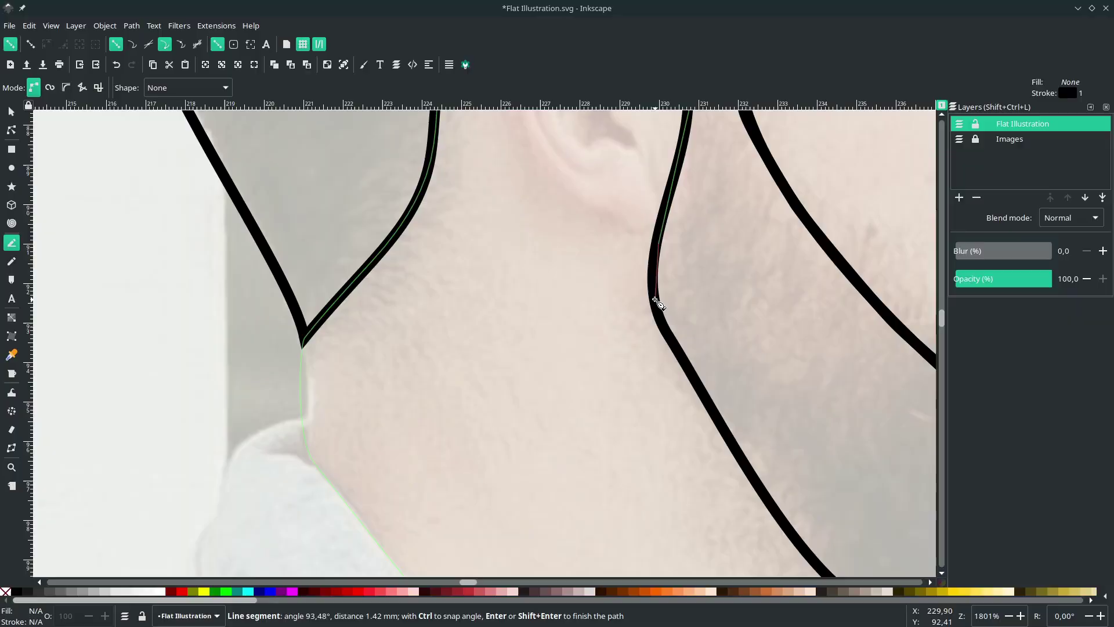
{"action": "left_click", "coordinate": [656, 300]}
{"action": "scroll", "coordinate": [667, 307], "scroll_direction": "down", "scroll_amount": 3}
{"action": "scroll", "coordinate": [700, 326], "scroll_direction": "right", "scroll_amount": 4}
{"action": "scroll", "coordinate": [638, 325], "scroll_direction": "up", "scroll_amount": 2}
{"action": "left_click", "coordinate": [581, 323]}
{"action": "scroll", "coordinate": [591, 334], "scroll_direction": "down", "scroll_amount": 4}
{"action": "left_click", "coordinate": [673, 380]}
{"action": "scroll", "coordinate": [681, 380], "scroll_direction": "down", "scroll_amount": 4}
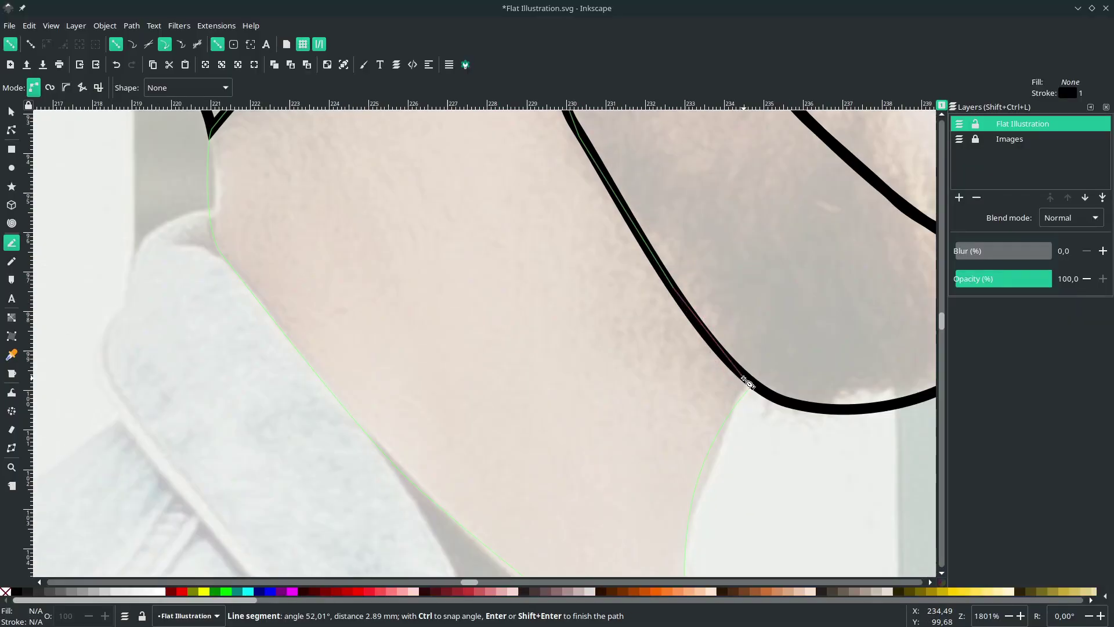
{"action": "left_click", "coordinate": [749, 386]}
{"action": "scroll", "coordinate": [751, 389], "scroll_direction": "down", "scroll_amount": 8}
{"action": "key", "text": "s"}
{"action": "left_click", "coordinate": [500, 299]}
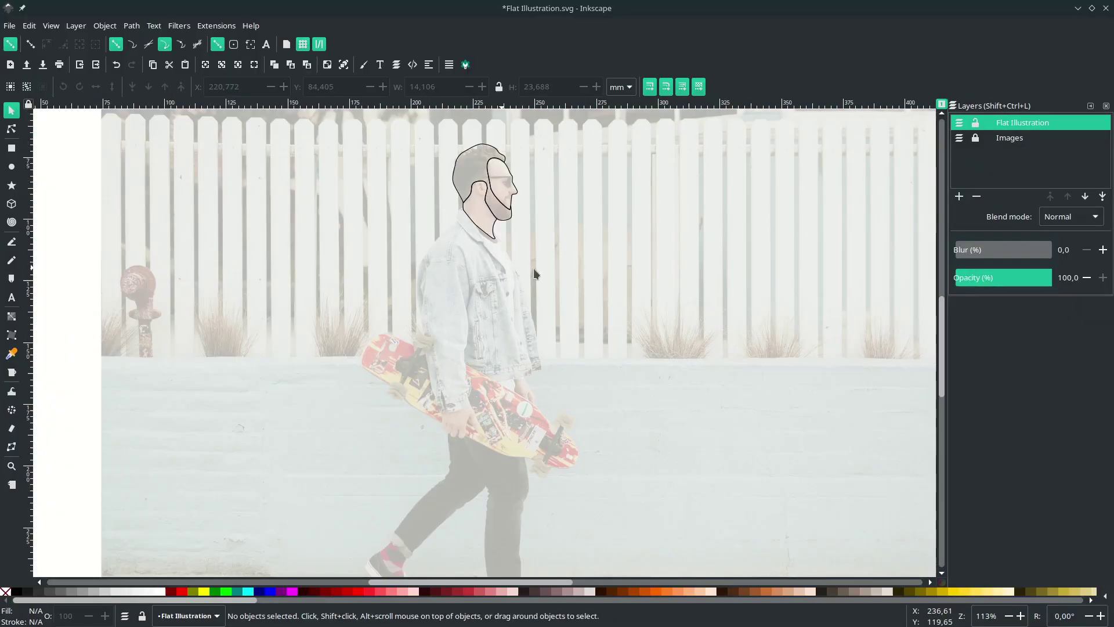
Start a jacket collar path at the back of the neck and trace its outer edge down to the collar point.
{"action": "scroll", "coordinate": [471, 258], "scroll_direction": "up", "scroll_amount": 2}
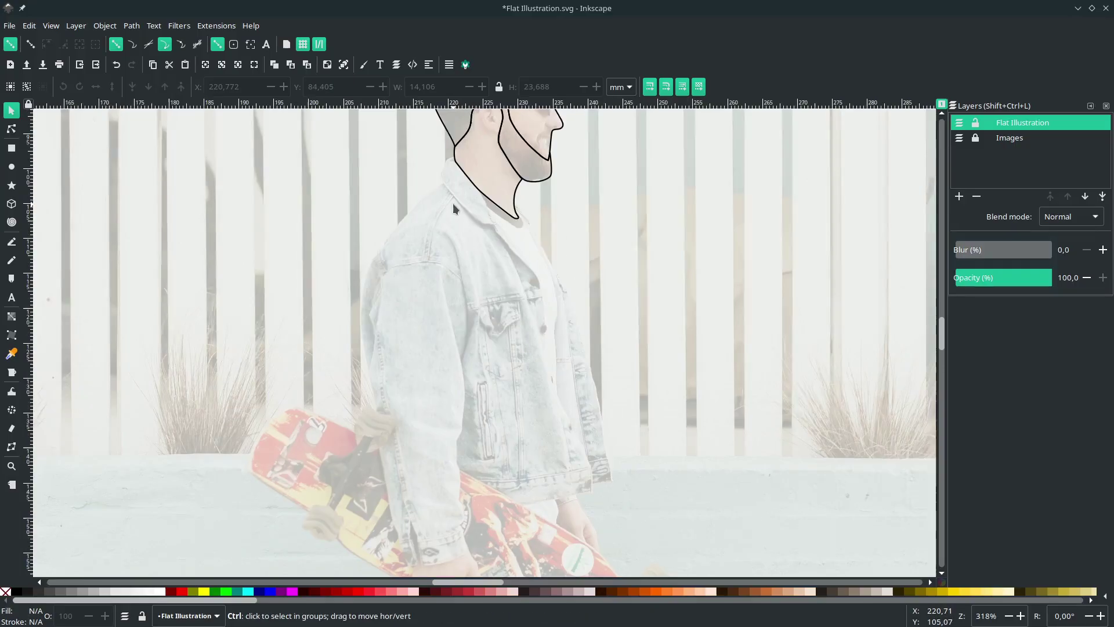
{"action": "scroll", "coordinate": [453, 207], "scroll_direction": "up", "scroll_amount": 4}
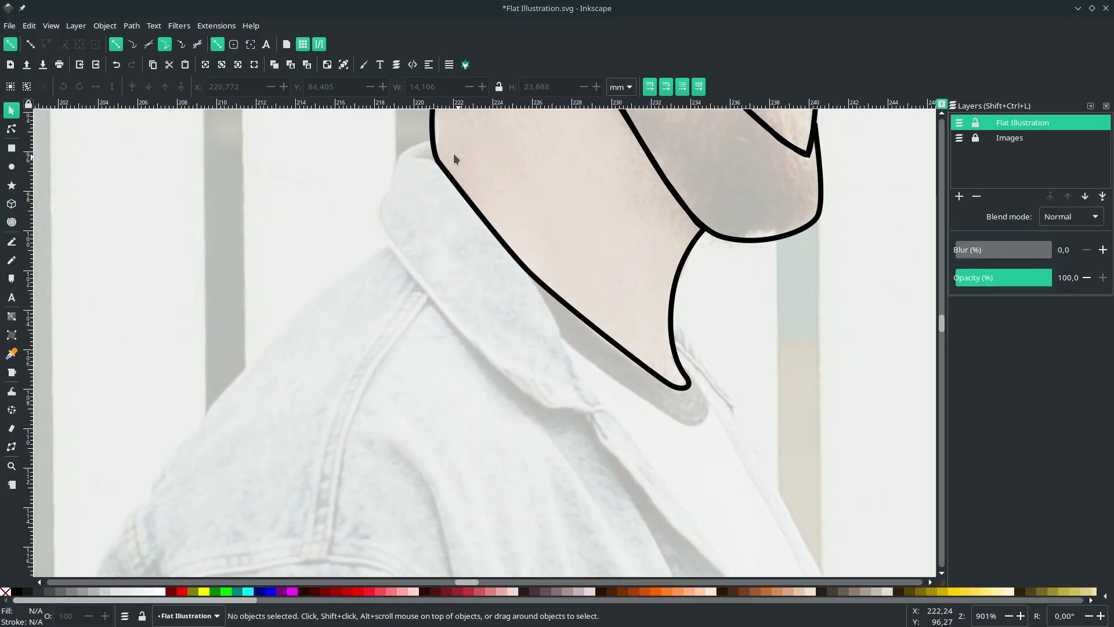
{"action": "key", "text": "b"}
{"action": "scroll", "coordinate": [434, 141], "scroll_direction": "up", "scroll_amount": 1}
{"action": "left_click", "coordinate": [435, 141]}
{"action": "left_click_drag", "start_coordinate": [356, 262], "coordinate": [358, 284]}
{"action": "scroll", "coordinate": [406, 331], "scroll_direction": "down", "scroll_amount": 3}
{"action": "left_click_drag", "start_coordinate": [562, 421], "coordinate": [627, 463]}
{"action": "left_click", "coordinate": [659, 454]}
Trace the collar's front edge up to the neck outline and follow the neck back to the start, closing the collar path.
{"action": "scroll", "coordinate": [644, 394], "scroll_direction": "down", "scroll_amount": 3}
{"action": "left_click_drag", "start_coordinate": [617, 284], "coordinate": [609, 263]}
{"action": "left_click", "coordinate": [583, 203]}
{"action": "scroll", "coordinate": [534, 194], "scroll_direction": "up", "scroll_amount": 6}
{"action": "left_click_drag", "start_coordinate": [445, 177], "coordinate": [440, 161]}
{"action": "left_click", "coordinate": [438, 139]}
{"action": "key", "text": "n"}
{"action": "left_click", "coordinate": [438, 138]}
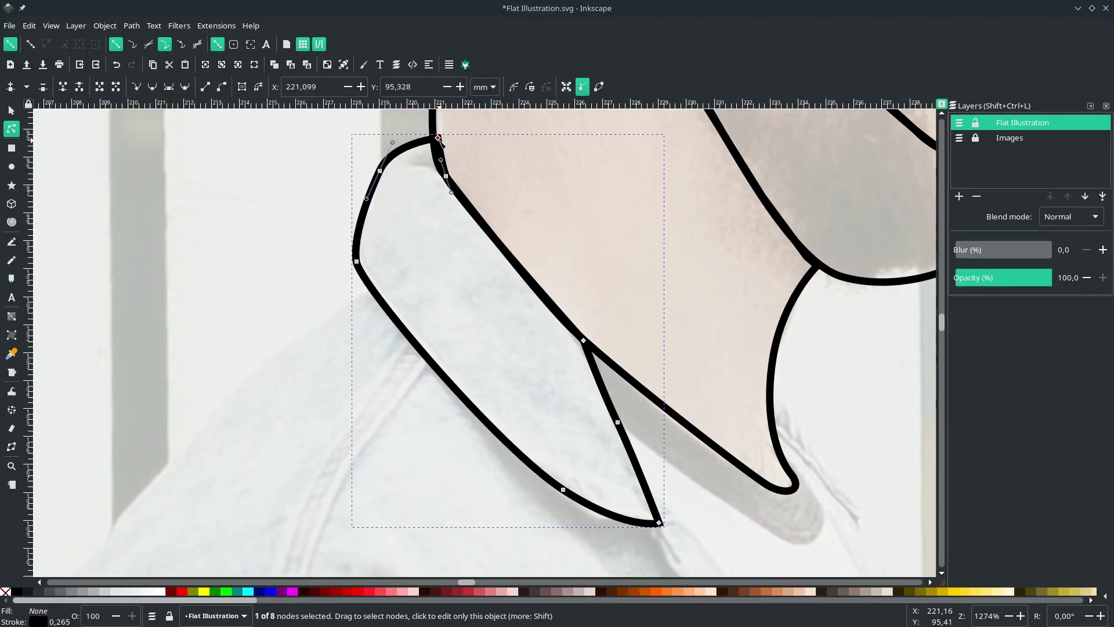
{"action": "key", "text": "ctrl+z"}
{"action": "key", "text": "s"}
{"action": "scroll", "coordinate": [407, 203], "scroll_direction": "up", "scroll_amount": 3}
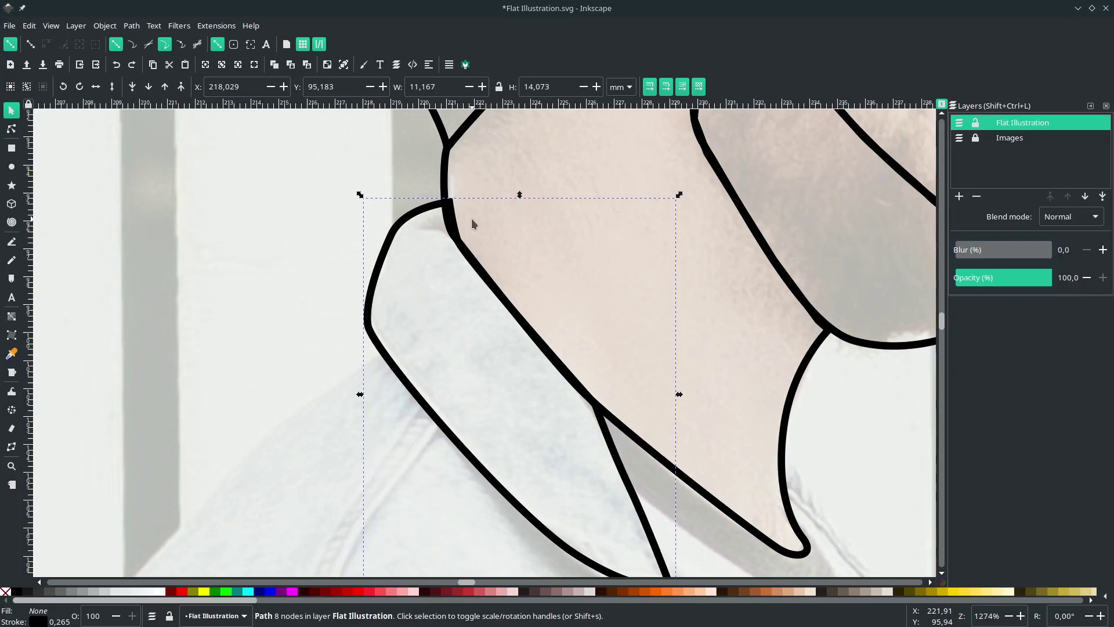
Move the collar path's smooth node just below its top corner closer to the neck outline.
{"action": "key", "text": "n"}
{"action": "scroll", "coordinate": [460, 219], "scroll_direction": "up", "scroll_amount": 3, "text": "ctrl"}
{"action": "scroll", "coordinate": [455, 261], "scroll_direction": "up", "scroll_amount": 1}
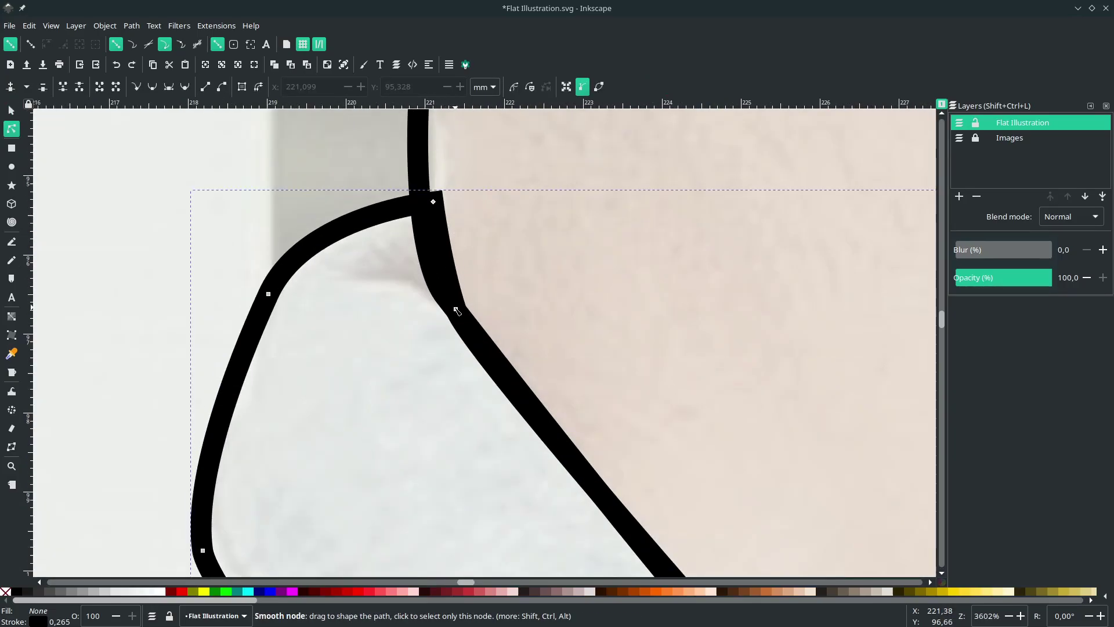
{"action": "left_click", "coordinate": [455, 309]}
{"action": "left_click_drag", "start_coordinate": [456, 309], "coordinate": [452, 303]}
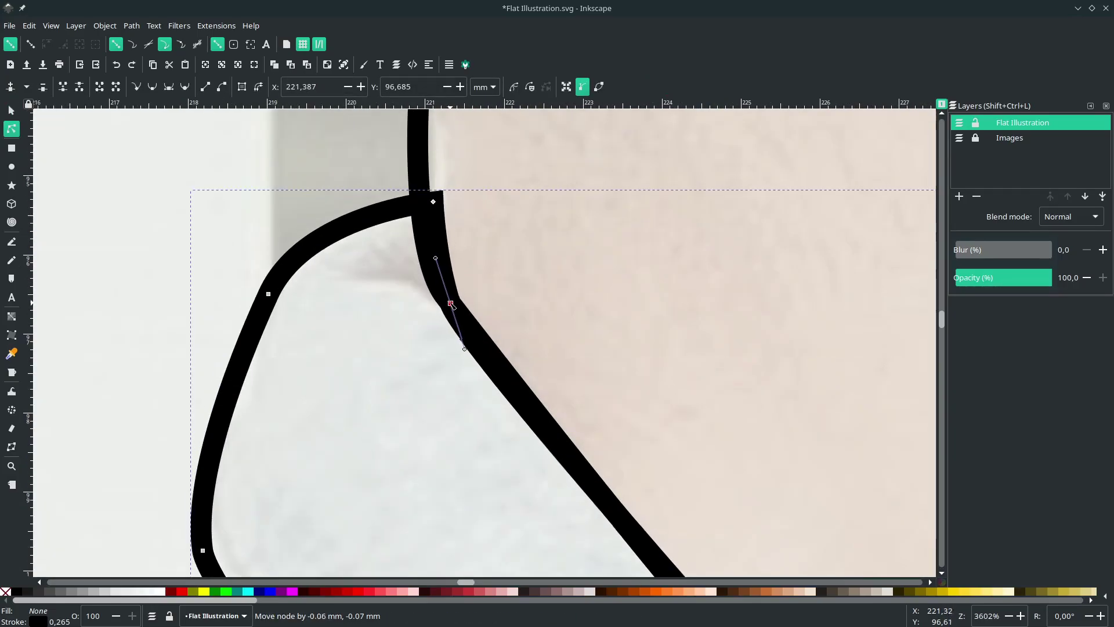
Align the collar's top corner node with the neck outline and adjust the adjoining curve to follow it, then deselect the path.
{"action": "left_click", "coordinate": [432, 202]}
{"action": "left_click_drag", "start_coordinate": [433, 202], "coordinate": [422, 202]}
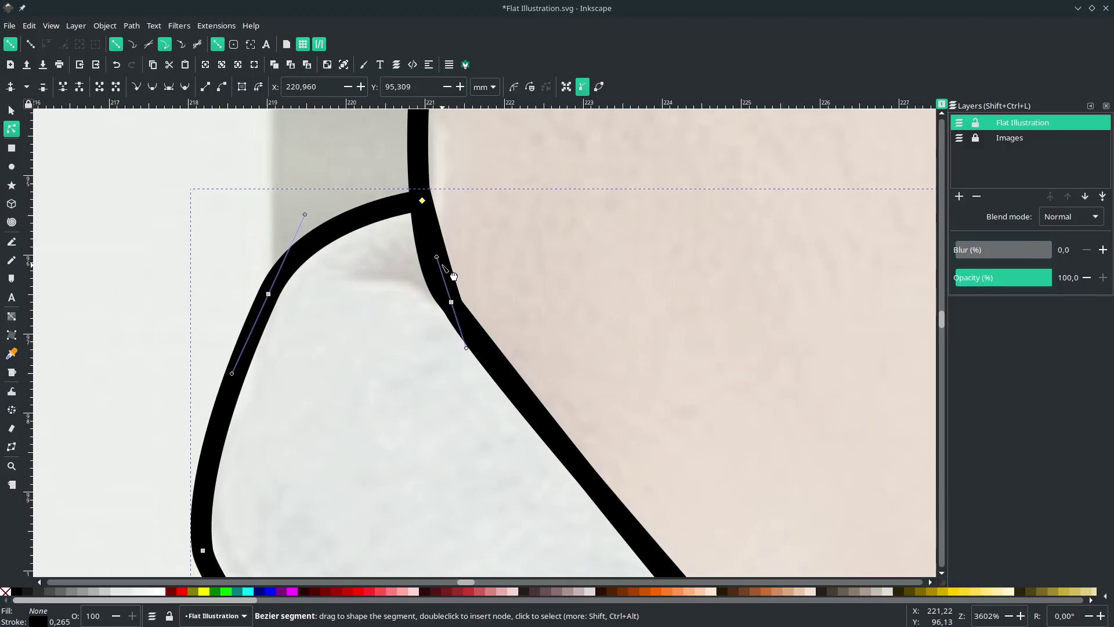
{"action": "left_click_drag", "start_coordinate": [436, 257], "coordinate": [424, 246]}
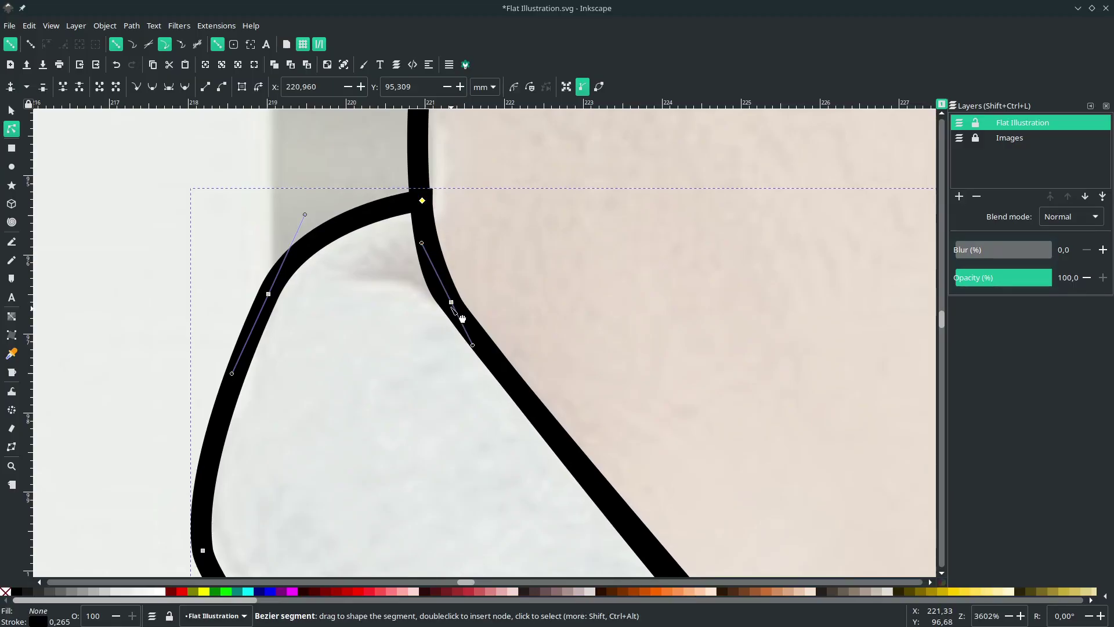
{"action": "left_click_drag", "start_coordinate": [451, 301], "coordinate": [448, 300]}
{"action": "scroll", "coordinate": [520, 350], "scroll_direction": "down", "scroll_amount": 5}
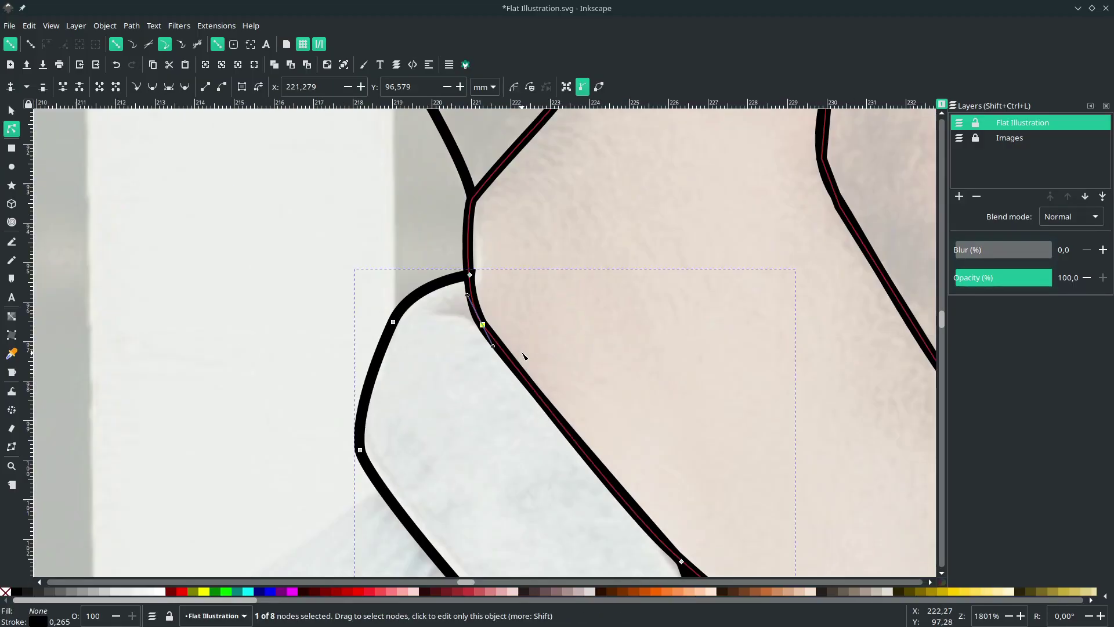
{"action": "key", "text": "Escape"}
{"action": "scroll", "coordinate": [520, 423], "scroll_direction": "down", "scroll_amount": 4}
{"action": "key", "text": "Escape"}
Start a jacket path at the collar's outer edge and trace the shoulder and the back of the sleeve downwards.
{"action": "scroll", "coordinate": [513, 423], "scroll_direction": "down", "scroll_amount": 2}
{"action": "scroll", "coordinate": [385, 241], "scroll_direction": "down", "scroll_amount": 2}
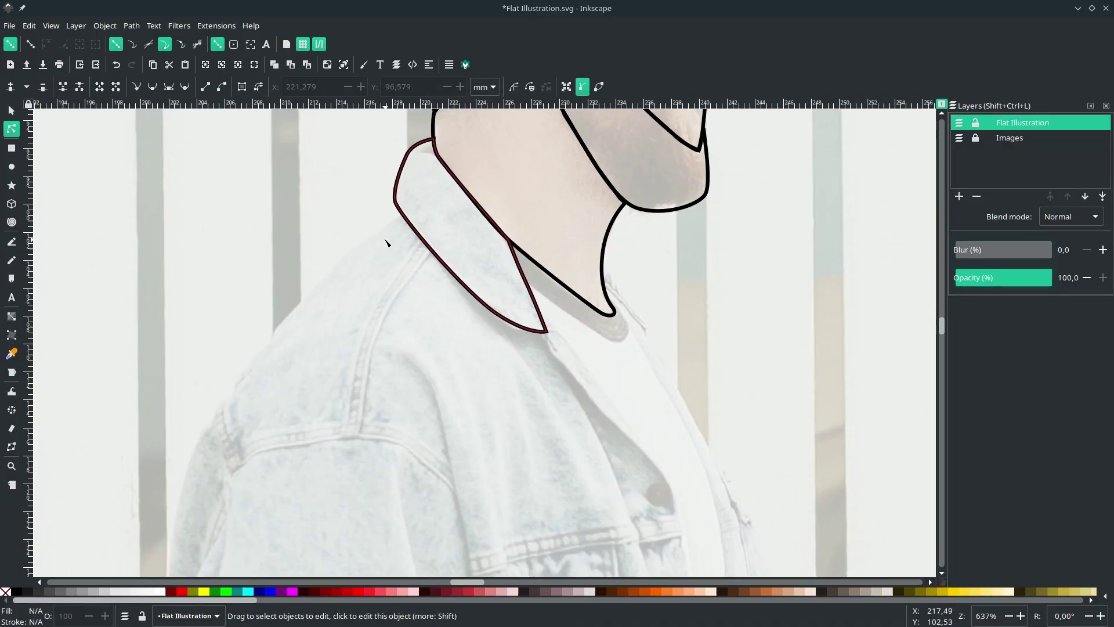
{"action": "key", "text": "b"}
{"action": "left_click", "coordinate": [452, 217]}
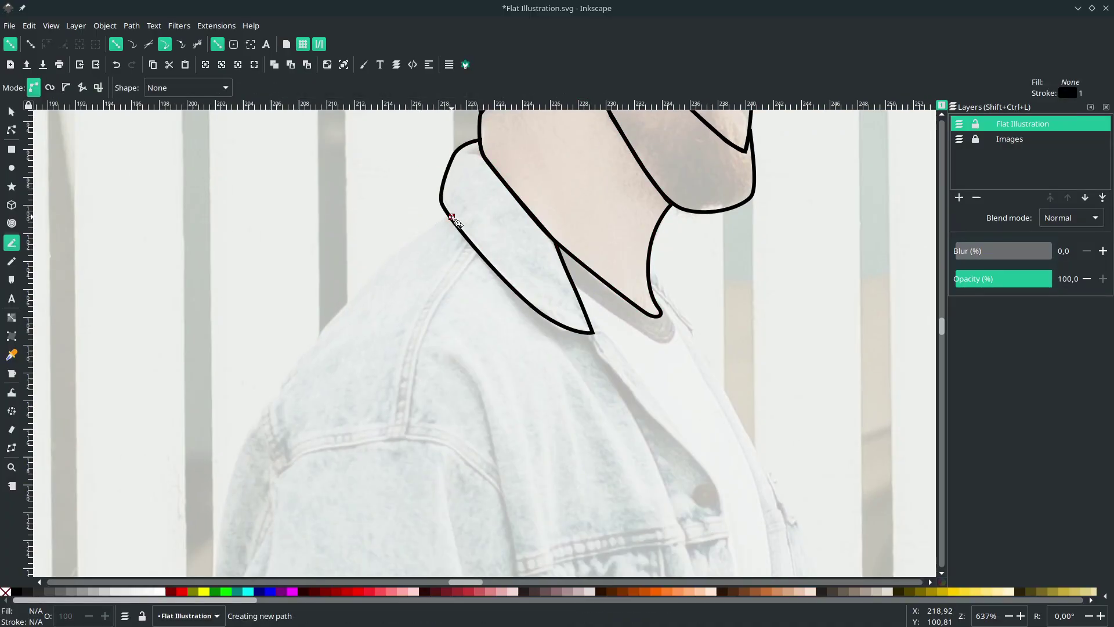
{"action": "scroll", "coordinate": [302, 313], "scroll_direction": "down", "scroll_amount": 2}
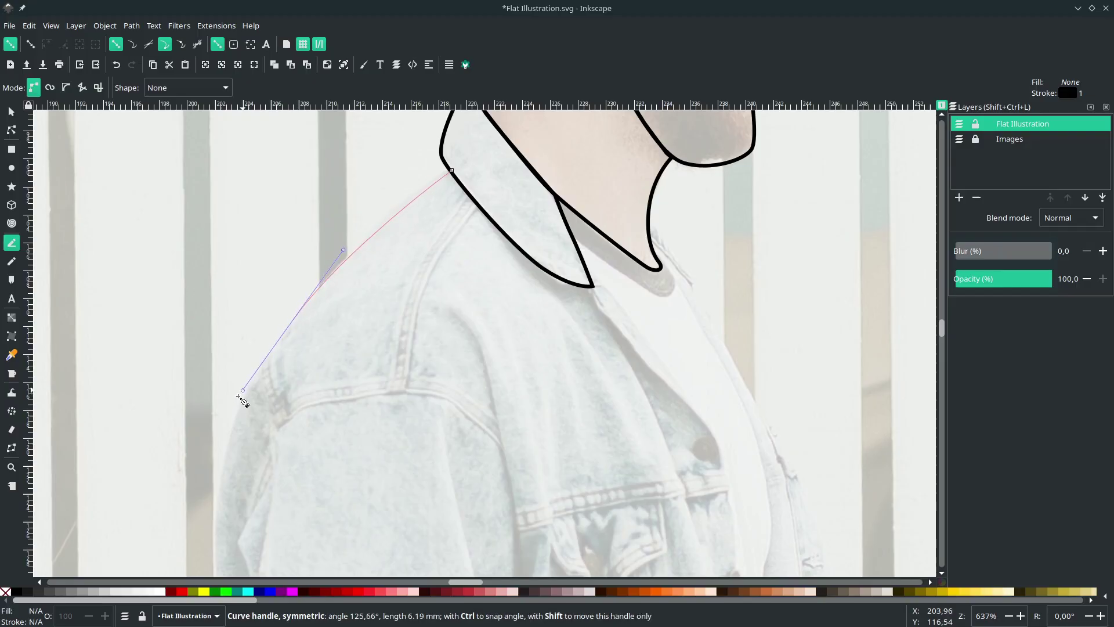
{"action": "left_click_drag", "start_coordinate": [223, 428], "coordinate": [220, 431]}
{"action": "scroll", "coordinate": [220, 431], "scroll_direction": "down", "scroll_amount": 10}
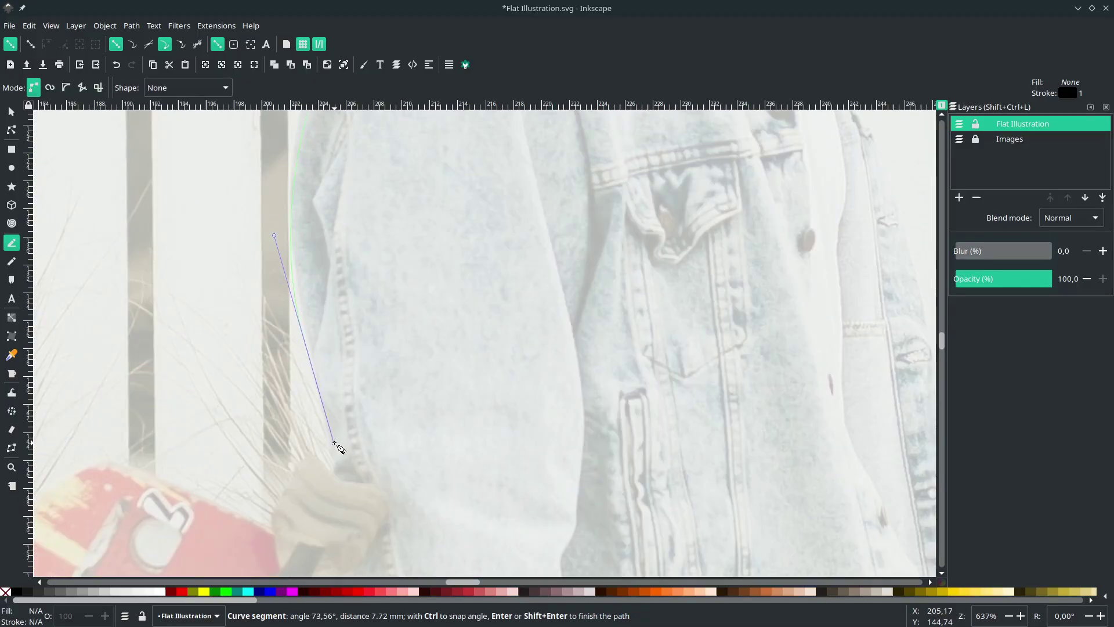
{"action": "left_click_drag", "start_coordinate": [334, 444], "coordinate": [335, 444]}
Continue the jacket path around the sleeve cuff and up its front edge, and along the jacket hem to the front corner.
{"action": "scroll", "coordinate": [335, 444], "scroll_direction": "down", "scroll_amount": 10}
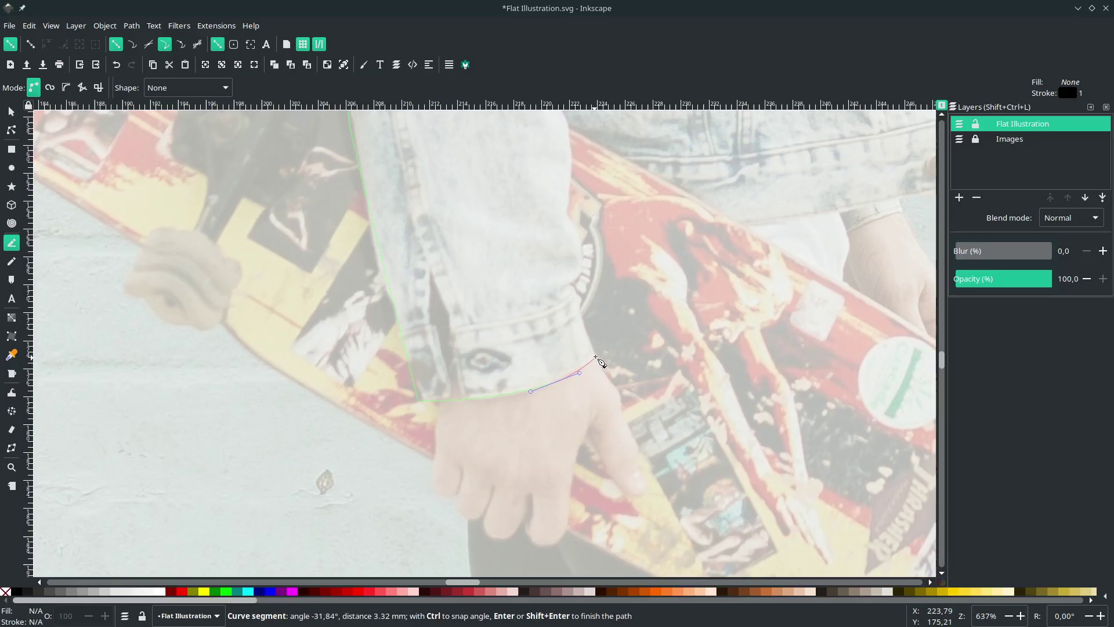
{"action": "scroll", "coordinate": [599, 363], "scroll_direction": "up", "scroll_amount": 2}
{"action": "left_click_drag", "start_coordinate": [574, 332], "coordinate": [574, 330]}
{"action": "scroll", "coordinate": [572, 318], "scroll_direction": "up", "scroll_amount": 4}
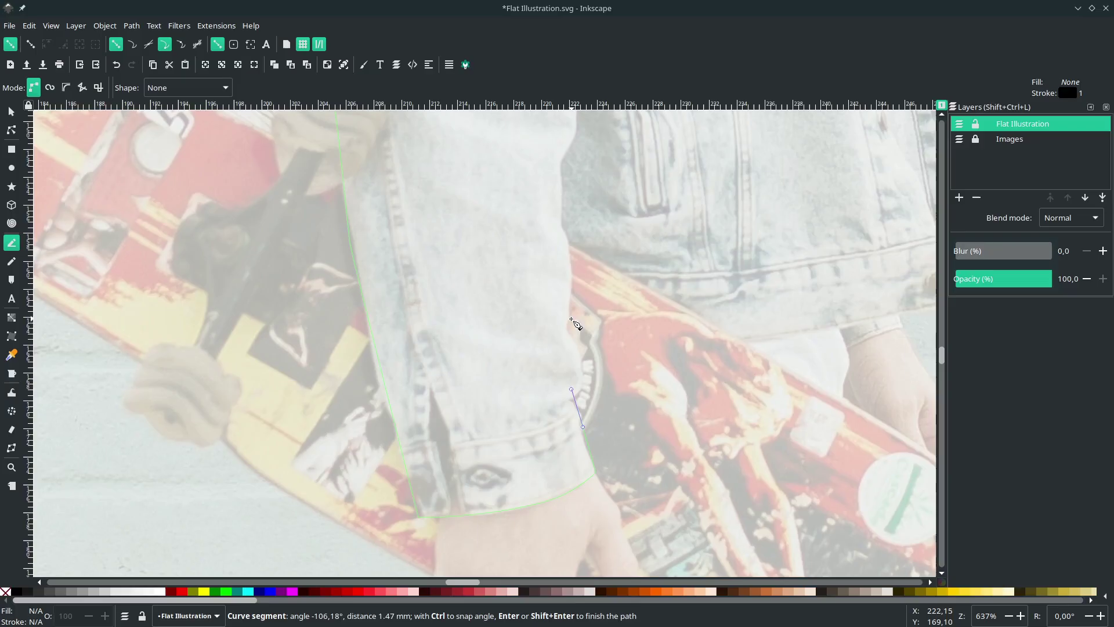
{"action": "left_click", "coordinate": [584, 342]}
{"action": "left_click_drag", "start_coordinate": [710, 356], "coordinate": [759, 355]}
{"action": "scroll", "coordinate": [853, 216], "scroll_direction": "right", "scroll_amount": 9}
{"action": "left_click", "coordinate": [727, 243]}
Trace the jacket's front opening from the hem corner up past the chest buttons to the collar point.
{"action": "scroll", "coordinate": [725, 244], "scroll_direction": "up", "scroll_amount": 6}
{"action": "left_click_drag", "start_coordinate": [714, 255], "coordinate": [692, 209]}
{"action": "scroll", "coordinate": [692, 209], "scroll_direction": "down", "scroll_amount": 2}
{"action": "scroll", "coordinate": [644, 307], "scroll_direction": "up", "scroll_amount": 9}
{"action": "left_click_drag", "start_coordinate": [639, 304], "coordinate": [566, 248]}
{"action": "scroll", "coordinate": [613, 276], "scroll_direction": "up", "scroll_amount": 8}
{"action": "scroll", "coordinate": [597, 257], "scroll_direction": "up", "scroll_amount": 6}
{"action": "scroll", "coordinate": [522, 232], "scroll_direction": "up", "scroll_amount": 2}
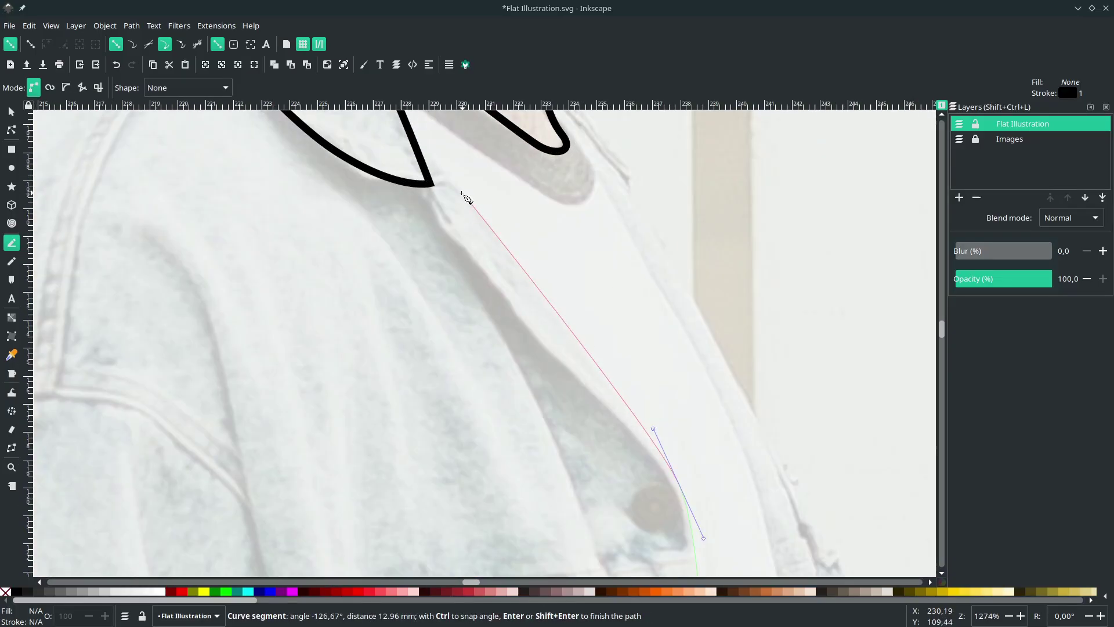
{"action": "scroll", "coordinate": [427, 171], "scroll_direction": "up", "scroll_amount": 2}
{"action": "scroll", "coordinate": [440, 185], "scroll_direction": "left", "scroll_amount": 4}
{"action": "left_click", "coordinate": [523, 193]}
Follow the collar's lower edge from its point back to the shoulder start to close the jacket path.
{"action": "scroll", "coordinate": [524, 203], "scroll_direction": "up", "scroll_amount": 4}
{"action": "left_click", "coordinate": [462, 284]}
{"action": "scroll", "coordinate": [461, 290], "scroll_direction": "left", "scroll_amount": 9}
{"action": "scroll", "coordinate": [459, 308], "scroll_direction": "up", "scroll_amount": 8}
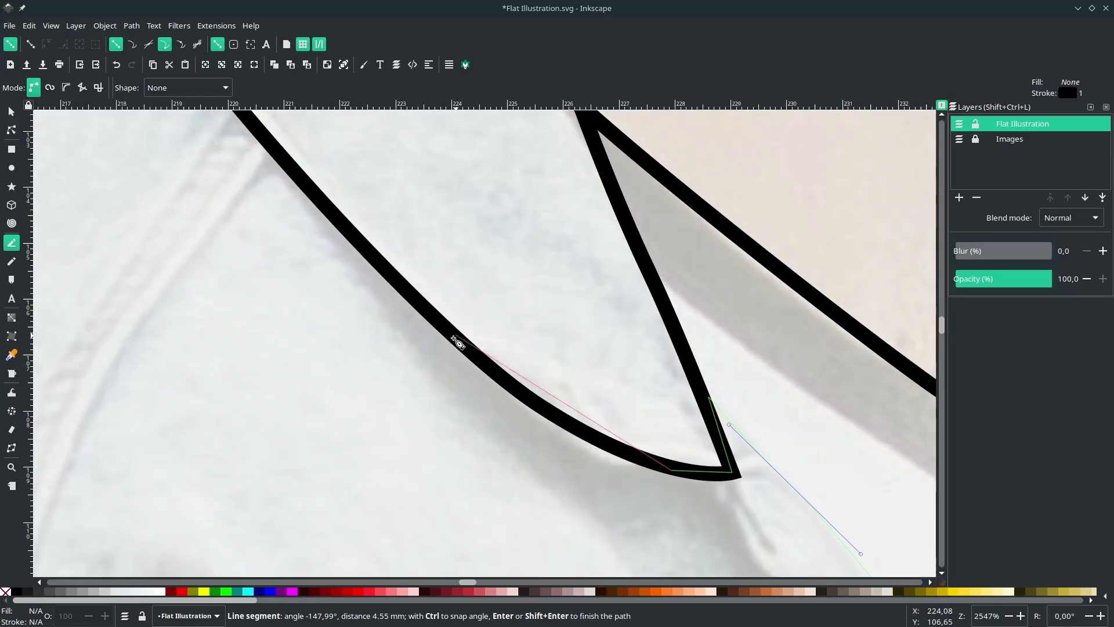
{"action": "scroll", "coordinate": [320, 269], "scroll_direction": "up", "scroll_amount": 7}
{"action": "scroll", "coordinate": [320, 269], "scroll_direction": "left", "scroll_amount": 4}
{"action": "left_click", "coordinate": [266, 173]}
{"action": "scroll", "coordinate": [384, 301], "scroll_direction": "down", "scroll_amount": 5}
Start a path for the far side of the jacket at the base of the throat and trace its outer edge down the chest.
{"action": "scroll", "coordinate": [444, 279], "scroll_direction": "down", "scroll_amount": 7}
{"action": "scroll", "coordinate": [444, 279], "scroll_direction": "right", "scroll_amount": 5}
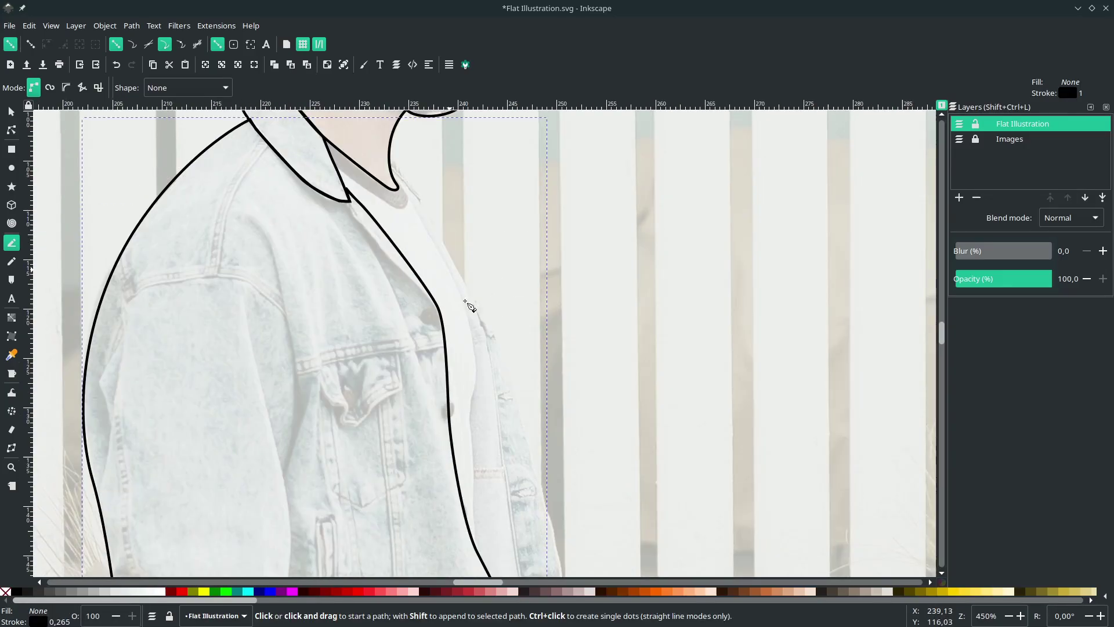
{"action": "scroll", "coordinate": [391, 167], "scroll_direction": "up", "scroll_amount": 4}
{"action": "left_click", "coordinate": [406, 200]}
{"action": "scroll", "coordinate": [537, 343], "scroll_direction": "down", "scroll_amount": 4}
{"action": "left_click_drag", "start_coordinate": [582, 393], "coordinate": [626, 462]}
{"action": "scroll", "coordinate": [592, 394], "scroll_direction": "down", "scroll_amount": 10}
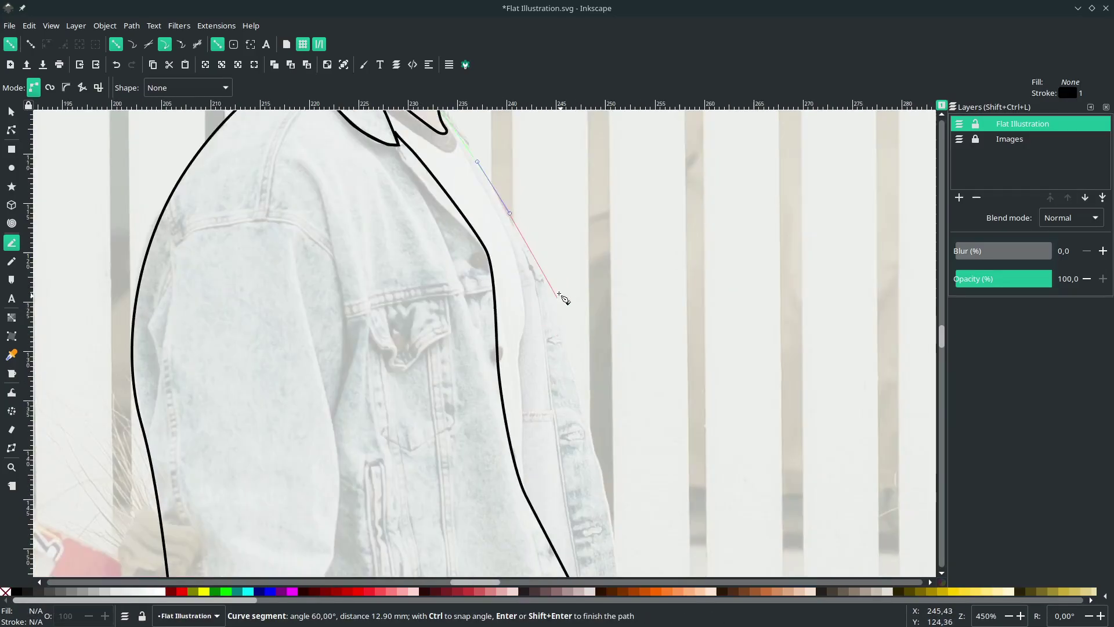
{"action": "left_click_drag", "start_coordinate": [555, 297], "coordinate": [571, 327]}
Continue the far-side jacket path down the outer front edge towards the hem.
{"action": "scroll", "coordinate": [567, 374], "scroll_direction": "up", "scroll_amount": 2}
{"action": "scroll", "coordinate": [586, 380], "scroll_direction": "down", "scroll_amount": 6}
{"action": "left_click_drag", "start_coordinate": [626, 364], "coordinate": [645, 429]}
{"action": "scroll", "coordinate": [655, 406], "scroll_direction": "down", "scroll_amount": 11}
{"action": "left_click_drag", "start_coordinate": [674, 369], "coordinate": [679, 408]}
{"action": "scroll", "coordinate": [688, 413], "scroll_direction": "down", "scroll_amount": 7}
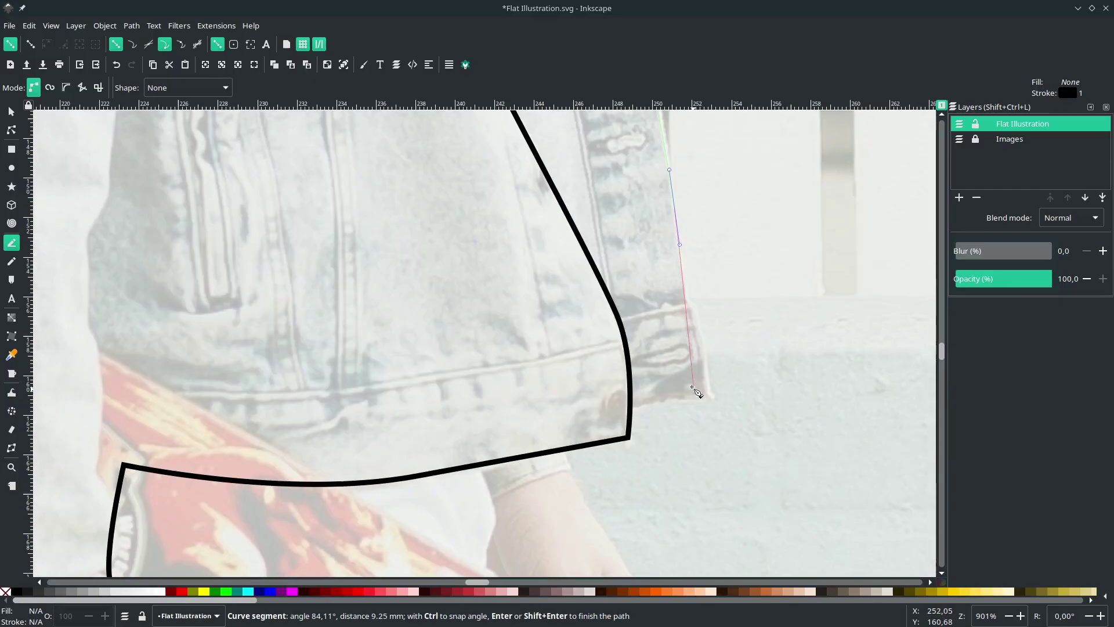
Trace the far-side jacket's hem corner and its inner edge along the front opening back up to the chest.
{"action": "left_click", "coordinate": [636, 411]}
{"action": "scroll", "coordinate": [620, 375], "scroll_direction": "up", "scroll_amount": 2}
{"action": "left_click_drag", "start_coordinate": [589, 205], "coordinate": [588, 204]}
{"action": "scroll", "coordinate": [555, 267], "scroll_direction": "down", "scroll_amount": 3}
{"action": "scroll", "coordinate": [558, 296], "scroll_direction": "up", "scroll_amount": 9}
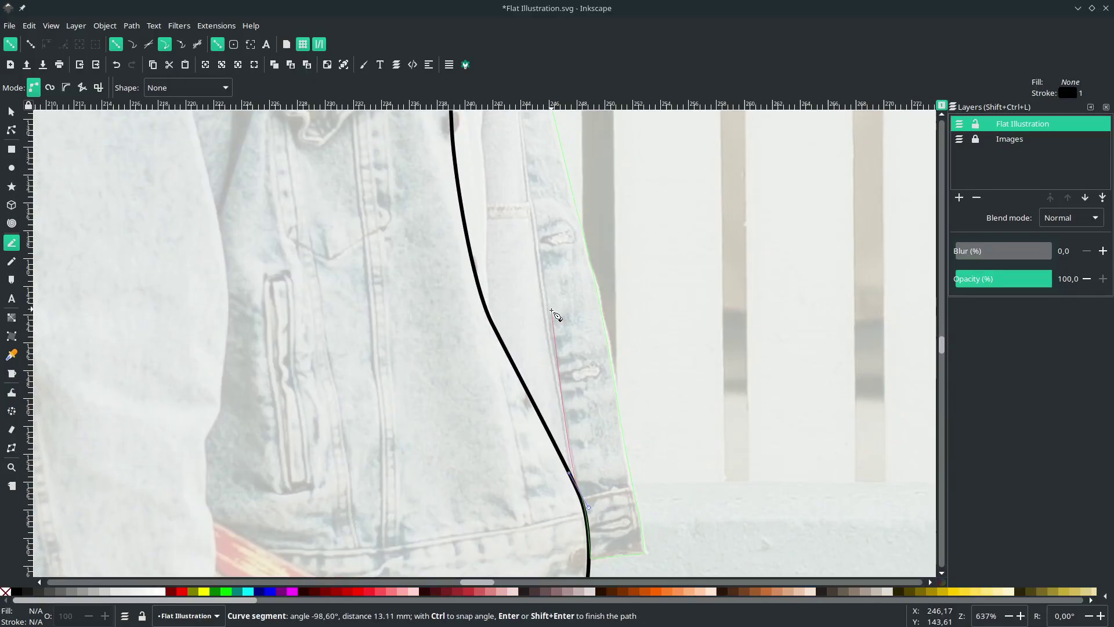
{"action": "scroll", "coordinate": [491, 322], "scroll_direction": "up", "scroll_amount": 1}
{"action": "scroll", "coordinate": [488, 301], "scroll_direction": "up", "scroll_amount": 2}
{"action": "left_click_drag", "start_coordinate": [481, 203], "coordinate": [481, 181]}
{"action": "scroll", "coordinate": [478, 243], "scroll_direction": "up", "scroll_amount": 9}
{"action": "scroll", "coordinate": [475, 278], "scroll_direction": "up", "scroll_amount": 6}
{"action": "left_click_drag", "start_coordinate": [477, 255], "coordinate": [458, 203]}
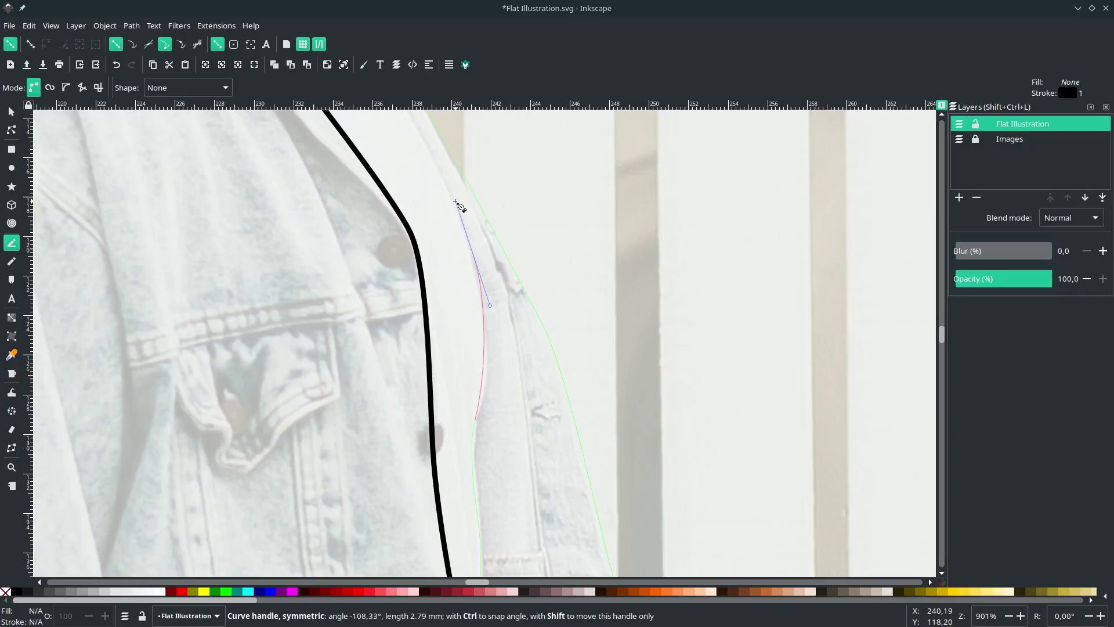
Follow the far-side jacket's upper inner edge to the base of the throat and close the path.
{"action": "scroll", "coordinate": [429, 214], "scroll_direction": "up", "scroll_amount": 11}
{"action": "left_click_drag", "start_coordinate": [348, 262], "coordinate": [329, 238]}
{"action": "scroll", "coordinate": [327, 238], "scroll_direction": "up", "scroll_amount": 5}
{"action": "left_click", "coordinate": [289, 179]}
{"action": "scroll", "coordinate": [285, 181], "scroll_direction": "up", "scroll_amount": 6}
{"action": "left_click", "coordinate": [256, 181]}
Start a path for the near hand at the sleeve cuff and trace around the thumb to the index finger.
{"action": "scroll", "coordinate": [493, 402], "scroll_direction": "down", "scroll_amount": 10}
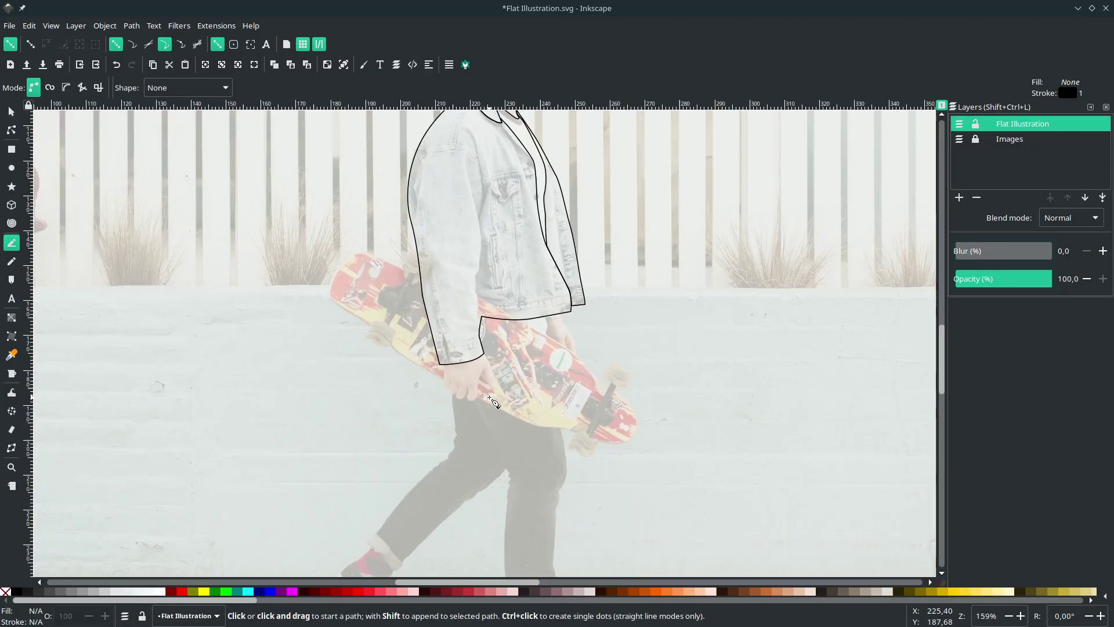
{"action": "scroll", "coordinate": [490, 399], "scroll_direction": "up", "scroll_amount": 5}
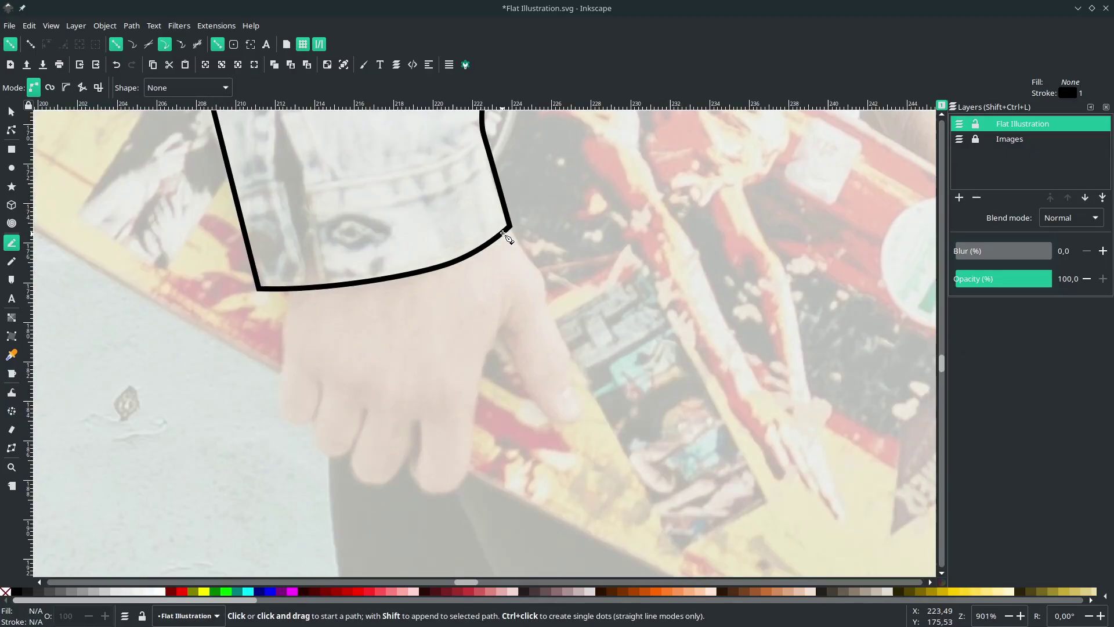
{"action": "scroll", "coordinate": [545, 281], "scroll_direction": "up", "scroll_amount": 2}
{"action": "left_click_drag", "start_coordinate": [545, 280], "coordinate": [554, 315]}
{"action": "scroll", "coordinate": [556, 317], "scroll_direction": "down", "scroll_amount": 2}
{"action": "left_click_drag", "start_coordinate": [618, 452], "coordinate": [548, 512]}
{"action": "scroll", "coordinate": [409, 403], "scroll_direction": "down", "scroll_amount": 5}
{"action": "left_click_drag", "start_coordinate": [456, 353], "coordinate": [389, 477]}
{"action": "scroll", "coordinate": [323, 398], "scroll_direction": "up", "scroll_amount": 1}
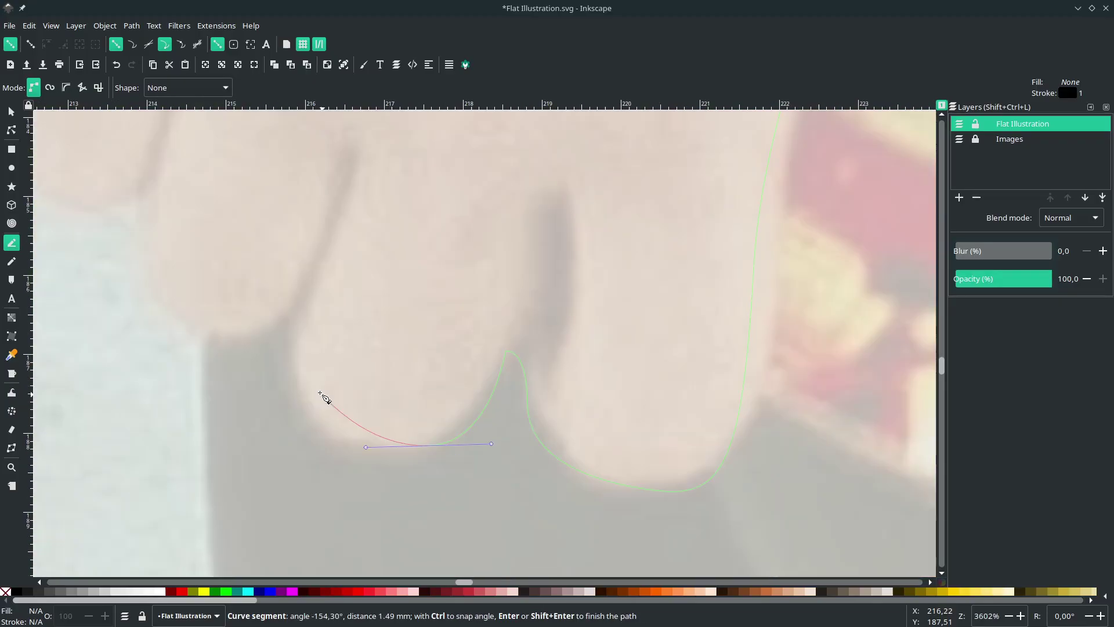
Continue the near-hand path around the middle and ring fingertips up to the notch before the little finger.
{"action": "scroll", "coordinate": [281, 336], "scroll_direction": "up", "scroll_amount": 1}
{"action": "scroll", "coordinate": [324, 269], "scroll_direction": "up", "scroll_amount": 1}
{"action": "left_click_drag", "start_coordinate": [328, 252], "coordinate": [341, 188]}
{"action": "left_click", "coordinate": [333, 237]}
{"action": "scroll", "coordinate": [325, 241], "scroll_direction": "left", "scroll_amount": 4}
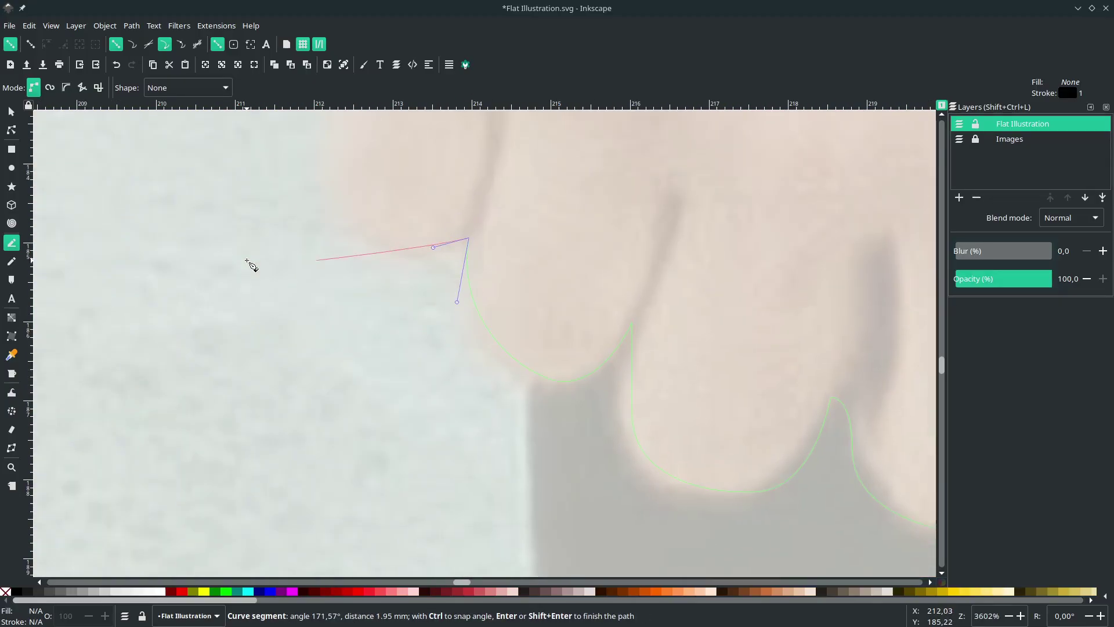
Trace the little finger and the outer side of the near hand up to the cuff and close the path.
{"action": "left_click_drag", "start_coordinate": [289, 227], "coordinate": [271, 189]}
{"action": "scroll", "coordinate": [275, 203], "scroll_direction": "up", "scroll_amount": 8}
{"action": "left_click_drag", "start_coordinate": [365, 226], "coordinate": [371, 183]}
{"action": "scroll", "coordinate": [371, 192], "scroll_direction": "up", "scroll_amount": 8}
{"action": "left_click_drag", "start_coordinate": [370, 288], "coordinate": [406, 239]}
{"action": "left_click", "coordinate": [420, 219]}
{"action": "left_click_drag", "start_coordinate": [621, 133], "coordinate": [695, 55]}
Start a path for the far hand at the jacket hem and trace its outer side down to the skateboard edge and back along it.
{"action": "scroll", "coordinate": [580, 267], "scroll_direction": "down", "scroll_amount": 4}
{"action": "scroll", "coordinate": [749, 165], "scroll_direction": "up", "scroll_amount": 5}
{"action": "left_click", "coordinate": [514, 130]}
{"action": "scroll", "coordinate": [662, 324], "scroll_direction": "down", "scroll_amount": 3}
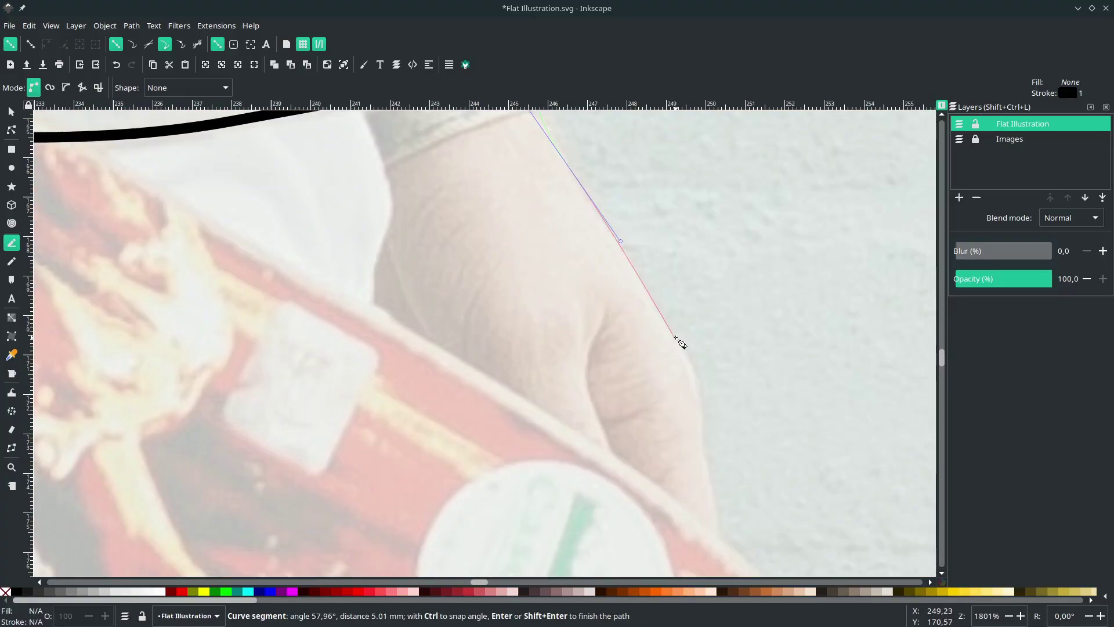
{"action": "left_click_drag", "start_coordinate": [685, 358], "coordinate": [697, 380]}
{"action": "scroll", "coordinate": [705, 423], "scroll_direction": "down", "scroll_amount": 3}
{"action": "left_click_drag", "start_coordinate": [437, 288], "coordinate": [406, 273]}
Trace the far wrist's inner edge up to the hem, close the path and save the drawing.
{"action": "scroll", "coordinate": [400, 261], "scroll_direction": "up", "scroll_amount": 4}
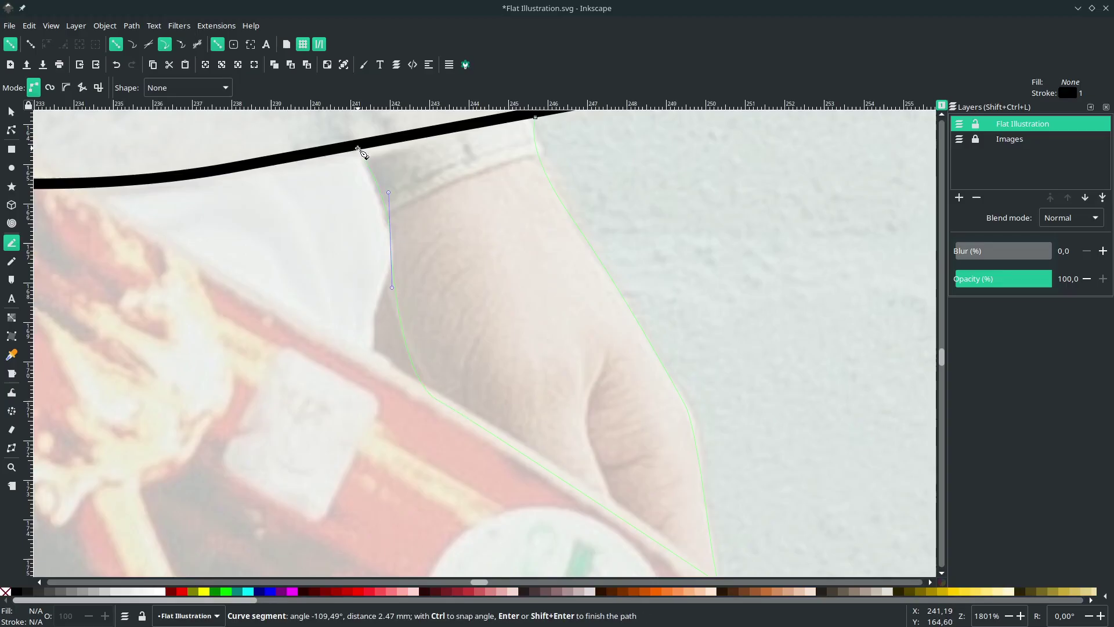
{"action": "left_click", "coordinate": [358, 149]}
{"action": "scroll", "coordinate": [358, 148], "scroll_direction": "up", "scroll_amount": 2}
{"action": "left_click", "coordinate": [534, 164]}
{"action": "key", "text": "ctrl+s"}
Start the skateboard deck path at the upper edge behind the sleeve and trace around its rounded rear end.
{"action": "scroll", "coordinate": [812, 358], "scroll_direction": "down", "scroll_amount": 5}
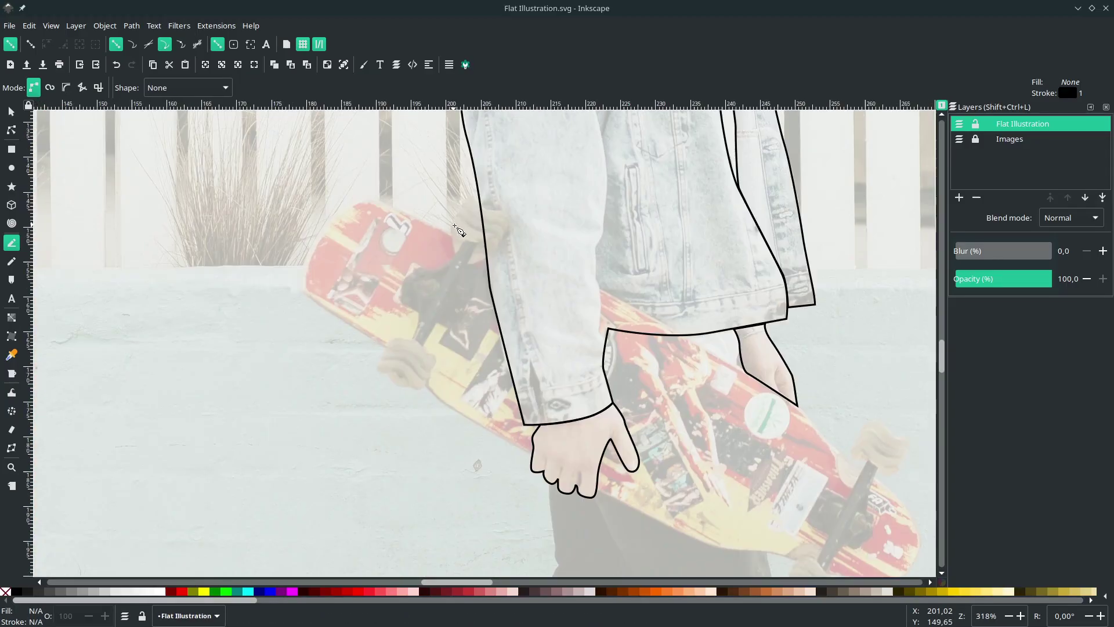
{"action": "scroll", "coordinate": [455, 242], "scroll_direction": "up", "scroll_amount": 2}
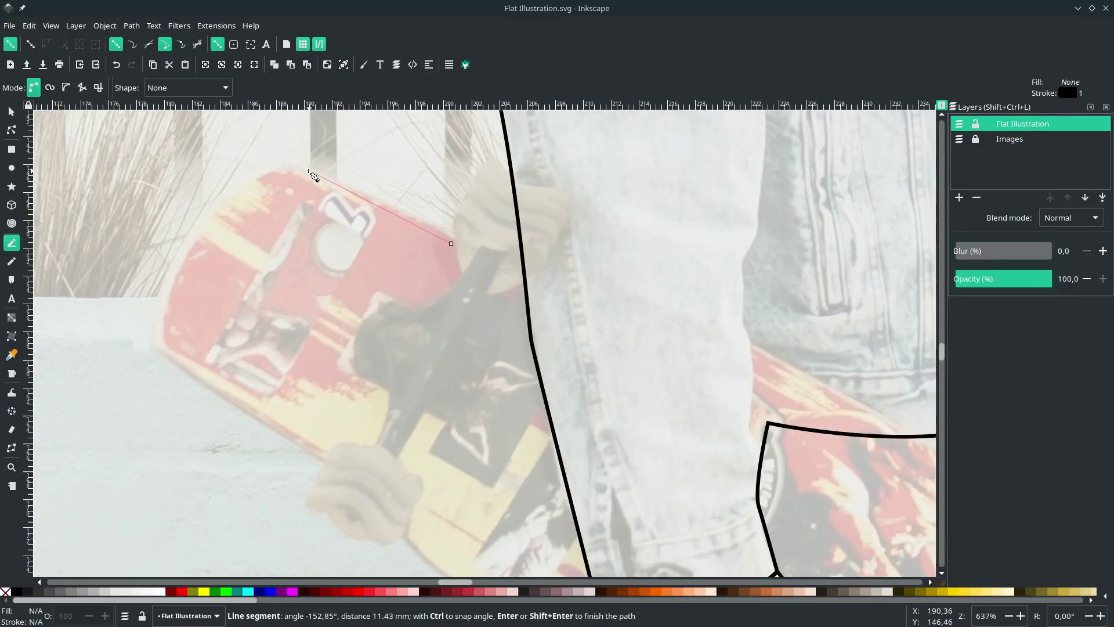
{"action": "scroll", "coordinate": [261, 377], "scroll_direction": "down", "scroll_amount": 3}
{"action": "left_click_drag", "start_coordinate": [321, 383], "coordinate": [367, 412]}
{"action": "left_click", "coordinate": [410, 480]}
Continue the deck path along the lower edge past the hand and around the rounded front end.
{"action": "scroll", "coordinate": [581, 482], "scroll_direction": "down", "scroll_amount": 16}
{"action": "scroll", "coordinate": [610, 481], "scroll_direction": "right", "scroll_amount": 14}
{"action": "left_click_drag", "start_coordinate": [642, 400], "coordinate": [706, 416]}
{"action": "left_click_drag", "start_coordinate": [802, 427], "coordinate": [864, 449]}
{"action": "scroll", "coordinate": [812, 441], "scroll_direction": "right", "scroll_amount": 3}
{"action": "left_click_drag", "start_coordinate": [850, 388], "coordinate": [843, 312]}
{"action": "left_click_drag", "start_coordinate": [830, 331], "coordinate": [792, 301]}
Trace the deck's upper edge past the far hand and behind the jacket, and close the path at its start.
{"action": "scroll", "coordinate": [781, 290], "scroll_direction": "up", "scroll_amount": 2}
{"action": "scroll", "coordinate": [766, 320], "scroll_direction": "left", "scroll_amount": 1}
{"action": "left_click_drag", "start_coordinate": [755, 350], "coordinate": [737, 323]}
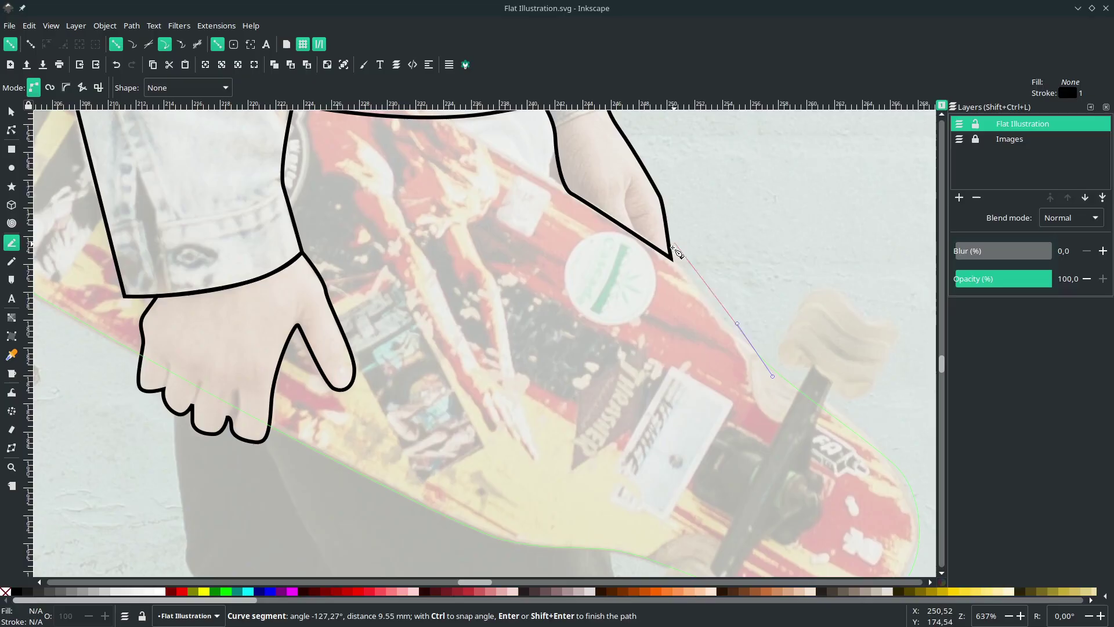
{"action": "left_click_drag", "start_coordinate": [675, 254], "coordinate": [443, 118]}
{"action": "scroll", "coordinate": [464, 226], "scroll_direction": "up", "scroll_amount": 5}
{"action": "scroll", "coordinate": [464, 226], "scroll_direction": "left", "scroll_amount": 6}
{"action": "left_click_drag", "start_coordinate": [457, 229], "coordinate": [434, 217]}
{"action": "left_click_drag", "start_coordinate": [346, 225], "coordinate": [336, 221]}
Trace the upper wheel at the skateboard's front end as a closed four-node rounded shape, about 8.8 by 8.3 mm.
{"action": "scroll", "coordinate": [467, 366], "scroll_direction": "down", "scroll_amount": 7}
{"action": "scroll", "coordinate": [522, 377], "scroll_direction": "up", "scroll_amount": 2}
{"action": "scroll", "coordinate": [522, 371], "scroll_direction": "down", "scroll_amount": 2}
{"action": "scroll", "coordinate": [522, 365], "scroll_direction": "up", "scroll_amount": 1}
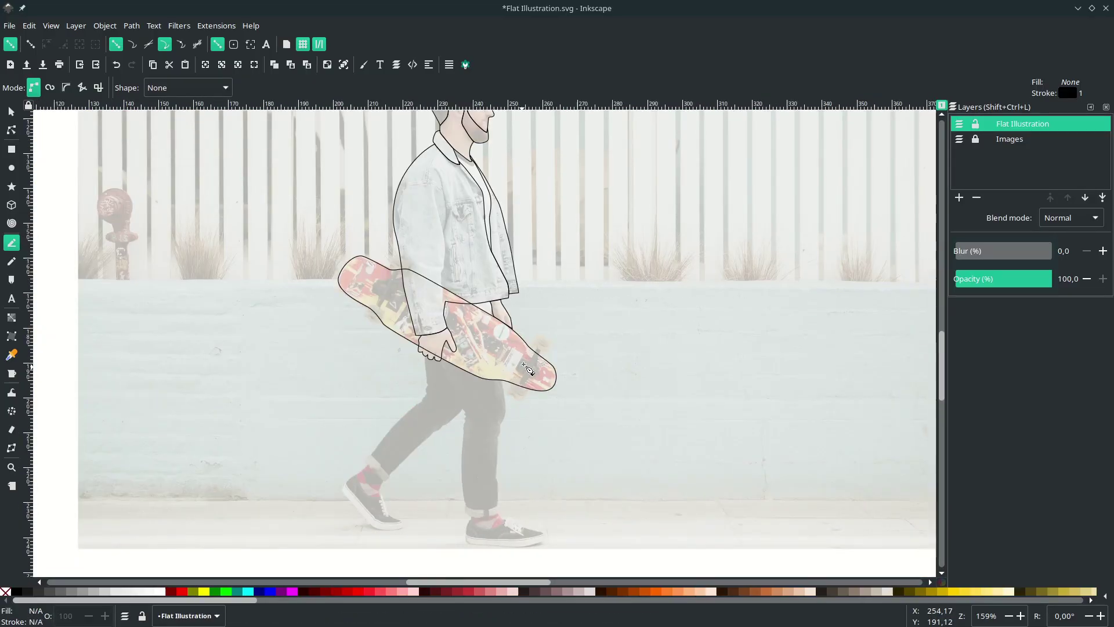
{"action": "scroll", "coordinate": [525, 370], "scroll_direction": "up", "scroll_amount": 5}
{"action": "left_click_drag", "start_coordinate": [543, 313], "coordinate": [553, 325]}
{"action": "left_click_drag", "start_coordinate": [658, 364], "coordinate": [679, 345]}
{"action": "left_click_drag", "start_coordinate": [706, 260], "coordinate": [692, 247]}
{"action": "left_click_drag", "start_coordinate": [578, 215], "coordinate": [548, 242]}
{"action": "scroll", "coordinate": [566, 284], "scroll_direction": "up", "scroll_amount": 1}
{"action": "key", "text": "BackSpace"}
{"action": "left_click_drag", "start_coordinate": [586, 185], "coordinate": [537, 223]}
Duplicate the wheel and move the copy onto the lower wheel at the skateboard's front end.
{"action": "scroll", "coordinate": [580, 359], "scroll_direction": "down", "scroll_amount": 2}
{"action": "scroll", "coordinate": [580, 363], "scroll_direction": "down", "scroll_amount": 2}
{"action": "key", "text": "s"}
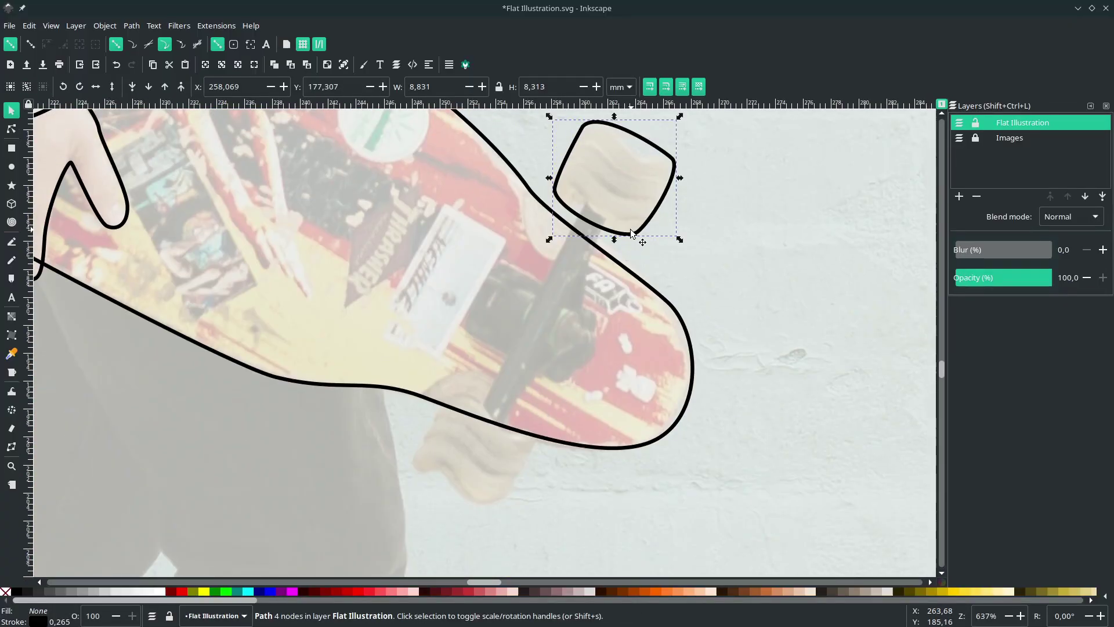
{"action": "scroll", "coordinate": [631, 233], "scroll_direction": "down", "scroll_amount": 1}
{"action": "key", "text": "ctrl+d"}
{"action": "mouse_move", "coordinate": [628, 228]}
{"action": "left_mouse_down"}
{"action": "mouse_move", "coordinate": [538, 416]}
{"action": "mouse_move", "coordinate": [523, 425]}
{"action": "left_mouse_up"}
Draw the truck axle as a closed narrow four-sided path between the two front wheels.
{"action": "key", "text": "b"}
{"action": "scroll", "coordinate": [593, 268], "scroll_direction": "up", "scroll_amount": 1}
{"action": "left_click", "coordinate": [598, 288]}
{"action": "key", "text": "Escape"}
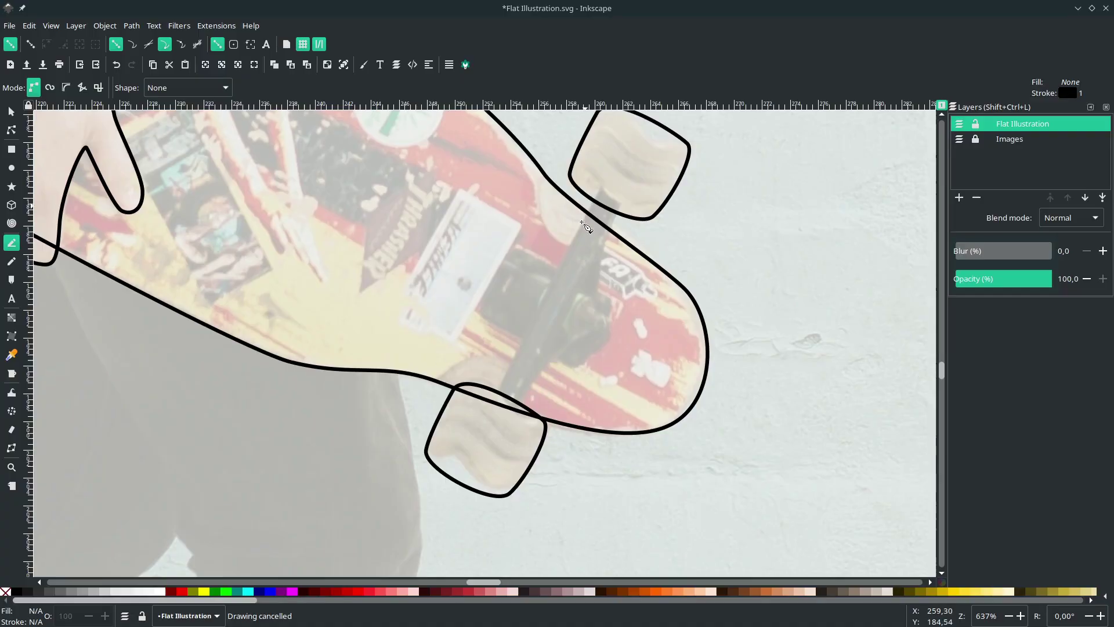
{"action": "left_click", "coordinate": [593, 200]}
{"action": "left_click", "coordinate": [500, 388]}
{"action": "left_click", "coordinate": [524, 400]}
{"action": "left_click", "coordinate": [617, 210]}
{"action": "left_click_drag", "start_coordinate": [594, 199], "coordinate": [596, 200]}
Trace the dark truck base across the axle as a closed shape with rounded corners, about 9.6 by 8.7 mm.
{"action": "key", "text": "plus"}
{"action": "key", "text": "plus"}
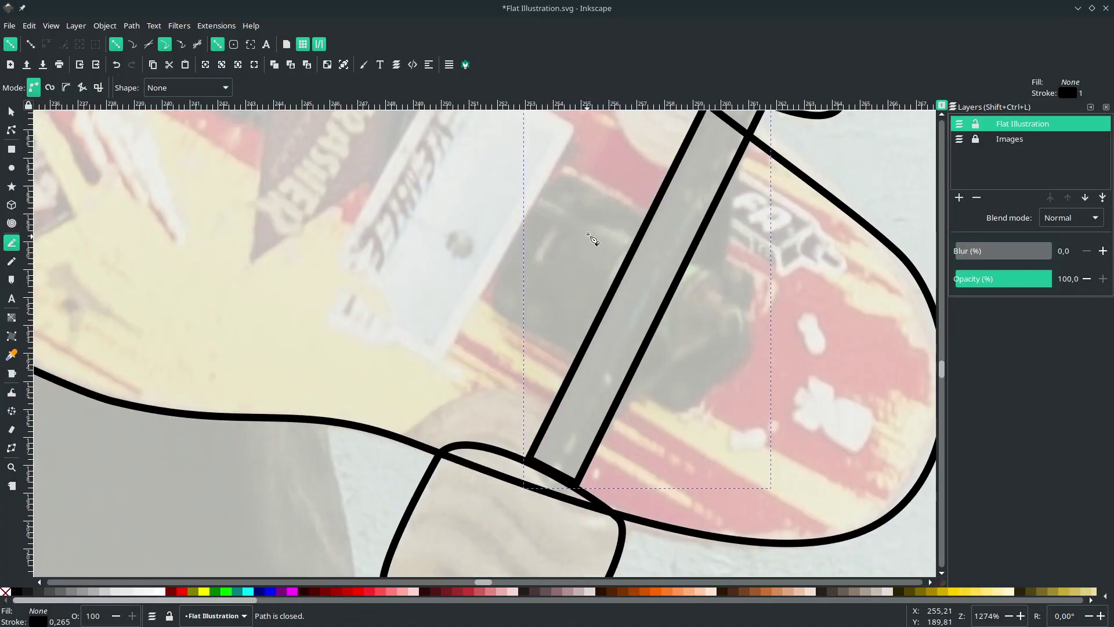
{"action": "left_click", "coordinate": [558, 172]}
{"action": "left_click", "coordinate": [492, 303]}
{"action": "left_click", "coordinate": [675, 406]}
{"action": "left_click_drag", "start_coordinate": [751, 278], "coordinate": [743, 243]}
{"action": "left_click_drag", "start_coordinate": [556, 172], "coordinate": [519, 178]}
Select both front wheels, the axle and the truck base, and place a duplicate of them at the skateboard's rear end.
{"action": "scroll", "coordinate": [539, 249], "scroll_direction": "down", "scroll_amount": 3}
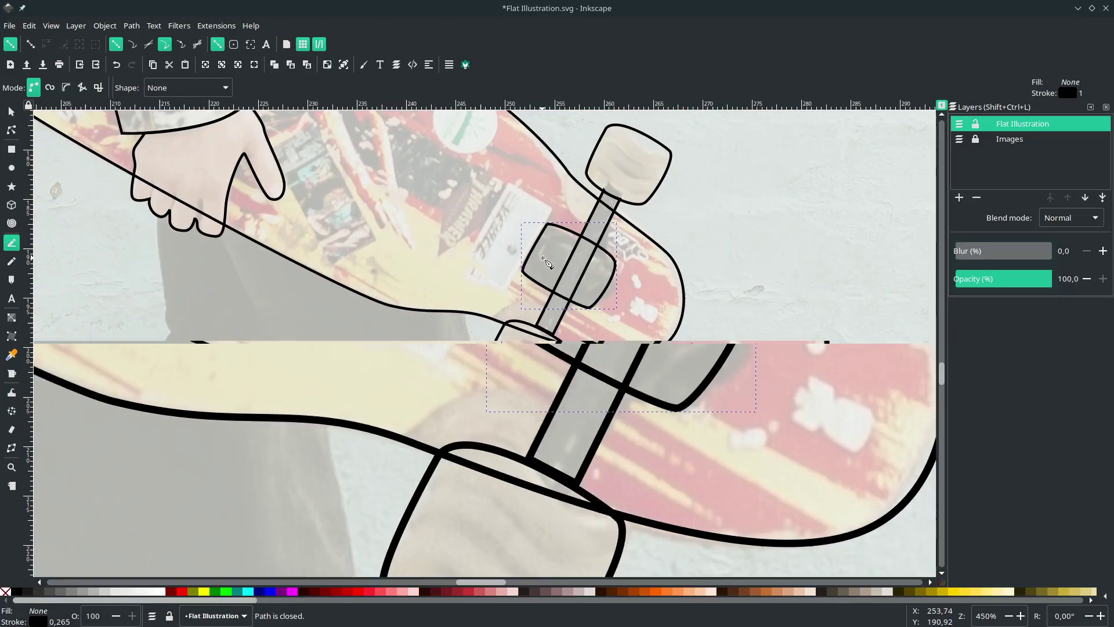
{"action": "key", "text": "s"}
{"action": "left_click", "coordinate": [628, 234]}
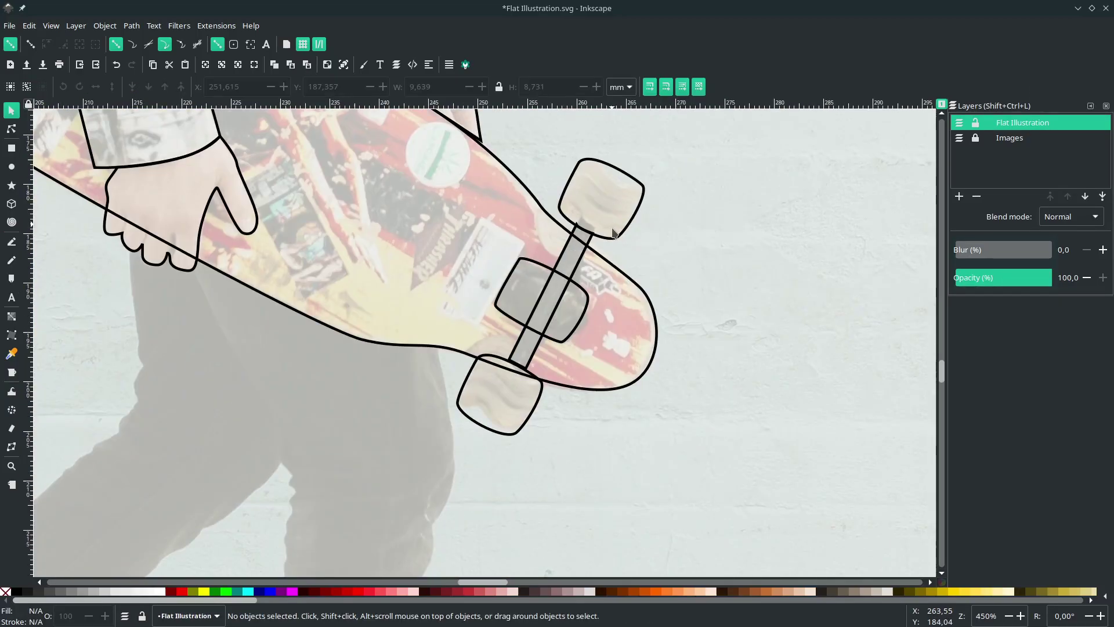
{"action": "left_click", "coordinate": [613, 234]}
{"action": "left_click", "coordinate": [580, 266], "text": "shift"}
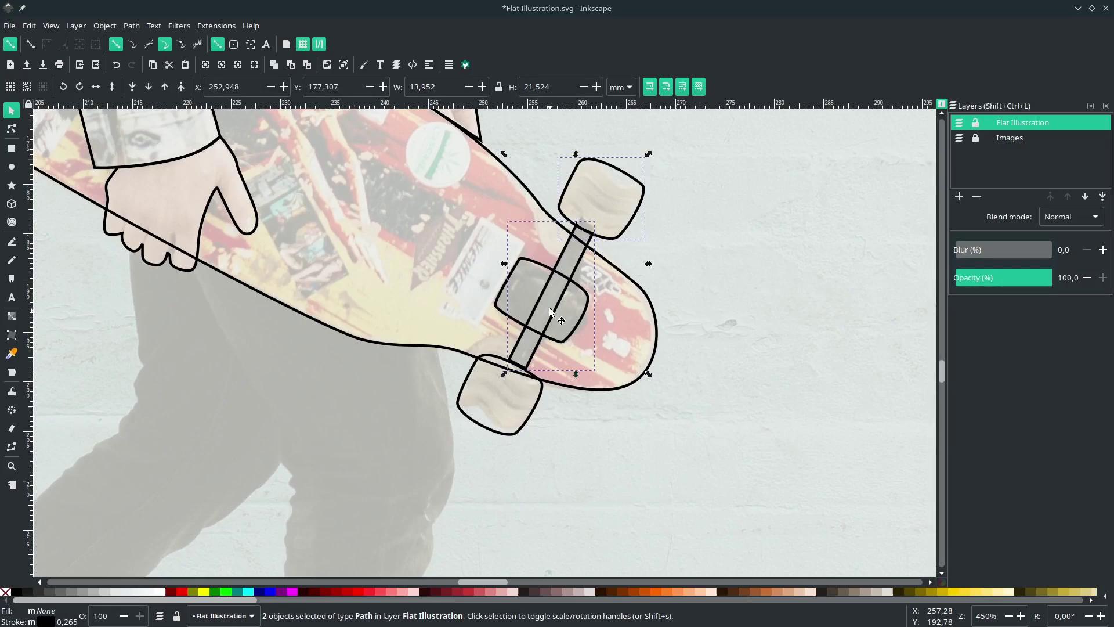
{"action": "left_click_drag", "start_coordinate": [464, 394], "coordinate": [470, 405]}
{"action": "key", "text": "ctrl+z"}
{"action": "scroll", "coordinate": [481, 371], "scroll_direction": "down", "scroll_amount": 2}
{"action": "left_click_drag", "start_coordinate": [605, 347], "coordinate": [310, 180]}
Fine-tune the copied truck's position over the rear truck in the photo, deselect it and save the drawing.
{"action": "scroll", "coordinate": [310, 180], "scroll_direction": "up", "scroll_amount": 2}
{"action": "left_click_drag", "start_coordinate": [464, 241], "coordinate": [476, 250]}
{"action": "scroll", "coordinate": [542, 194], "scroll_direction": "down", "scroll_amount": 4}
{"action": "left_click", "coordinate": [622, 343]}
{"action": "key", "text": "ctrl+s"}
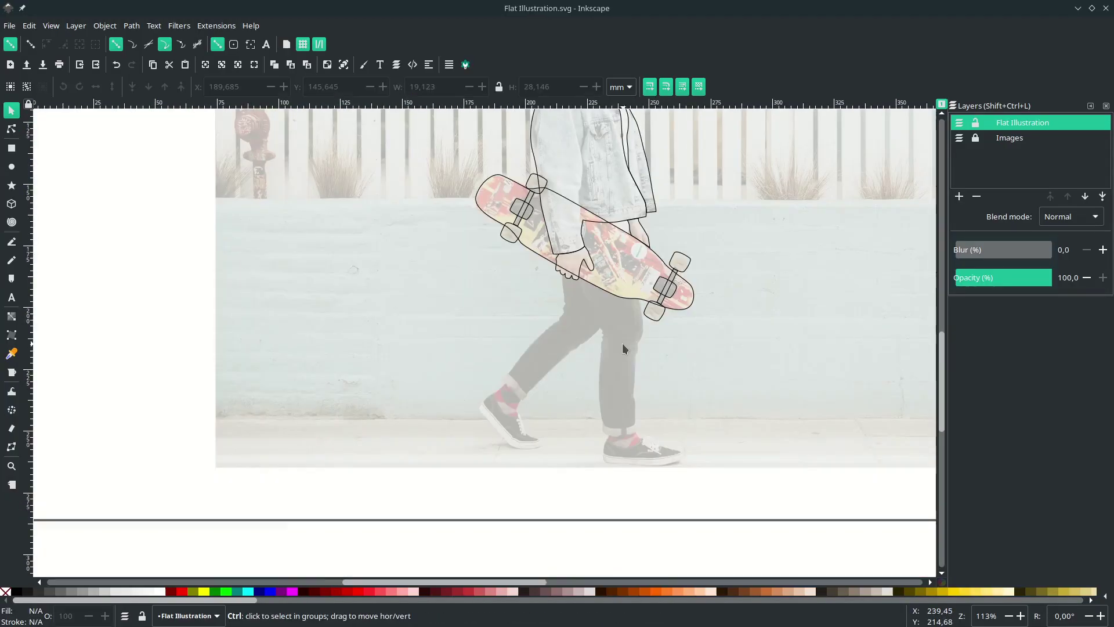
Start a path for the front trouser leg at the near hand's fingertips and trace past the crotch down its inner edge.
{"action": "scroll", "coordinate": [623, 369], "scroll_direction": "down", "scroll_amount": 3}
{"action": "scroll", "coordinate": [641, 461], "scroll_direction": "right", "scroll_amount": 1}
{"action": "scroll", "coordinate": [598, 358], "scroll_direction": "up", "scroll_amount": 5}
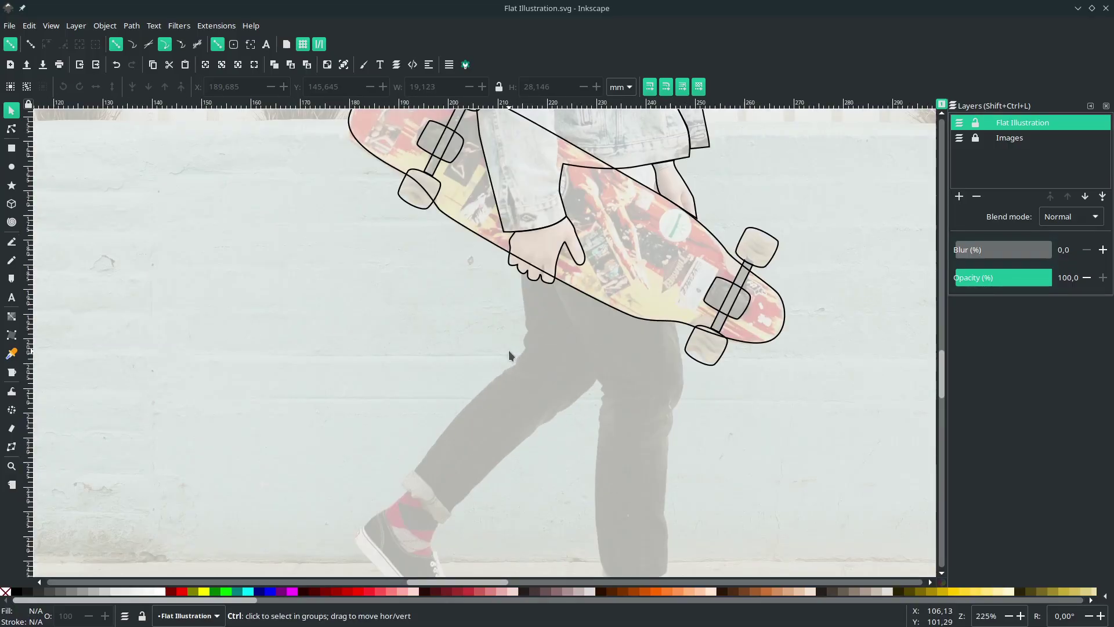
{"action": "scroll", "coordinate": [581, 355], "scroll_direction": "down", "scroll_amount": 2}
{"action": "scroll", "coordinate": [586, 313], "scroll_direction": "up", "scroll_amount": 2}
{"action": "key", "text": "b"}
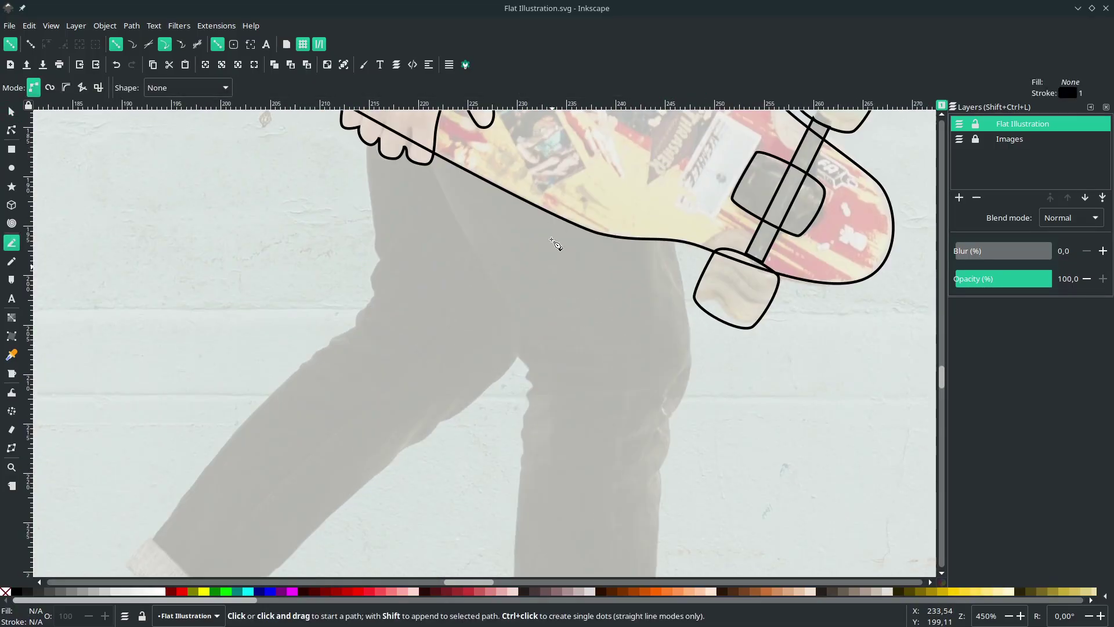
{"action": "left_click", "coordinate": [424, 154]}
{"action": "scroll", "coordinate": [424, 154], "scroll_direction": "down", "scroll_amount": 3}
{"action": "left_click", "coordinate": [534, 307]}
{"action": "scroll", "coordinate": [551, 360], "scroll_direction": "up", "scroll_amount": 1}
{"action": "scroll", "coordinate": [565, 400], "scroll_direction": "down", "scroll_amount": 6}
{"action": "left_click_drag", "start_coordinate": [541, 371], "coordinate": [547, 447]}
Continue the front trouser leg down to the ankle and along the curved top edge of the rolled cuff.
{"action": "scroll", "coordinate": [551, 440], "scroll_direction": "down", "scroll_amount": 8}
{"action": "scroll", "coordinate": [562, 412], "scroll_direction": "up", "scroll_amount": 2}
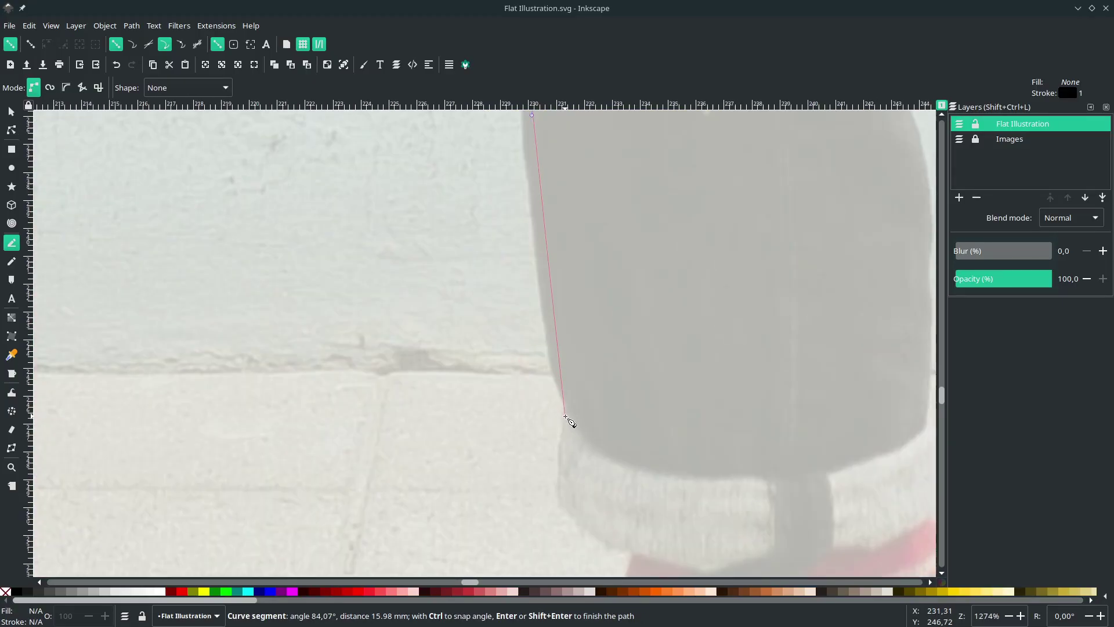
{"action": "scroll", "coordinate": [565, 410], "scroll_direction": "down", "scroll_amount": 2}
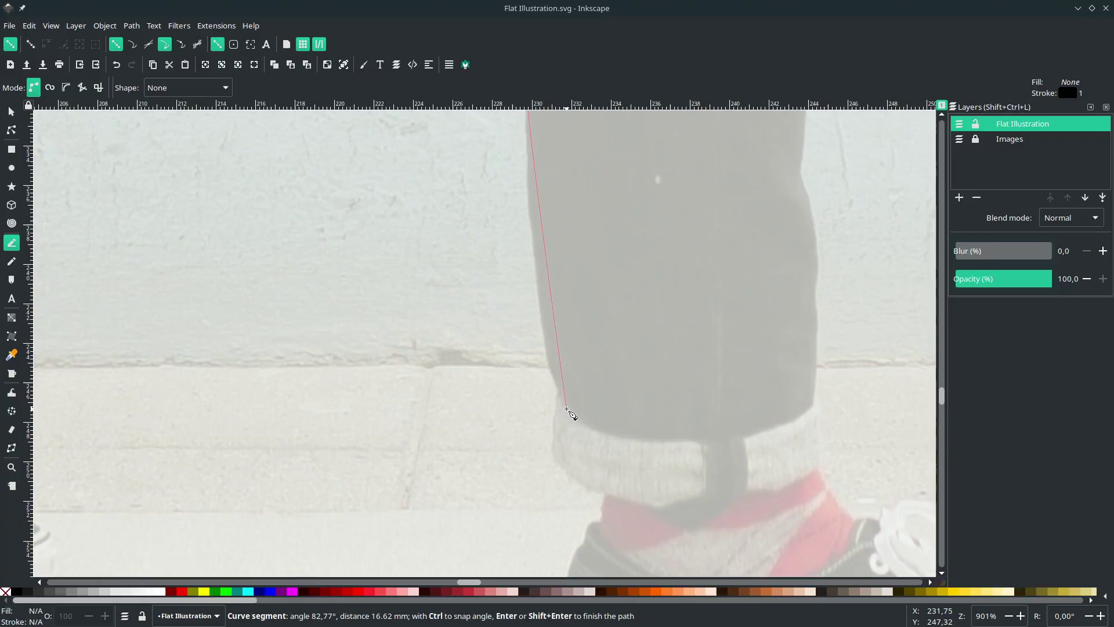
{"action": "left_click_drag", "start_coordinate": [567, 410], "coordinate": [610, 420]}
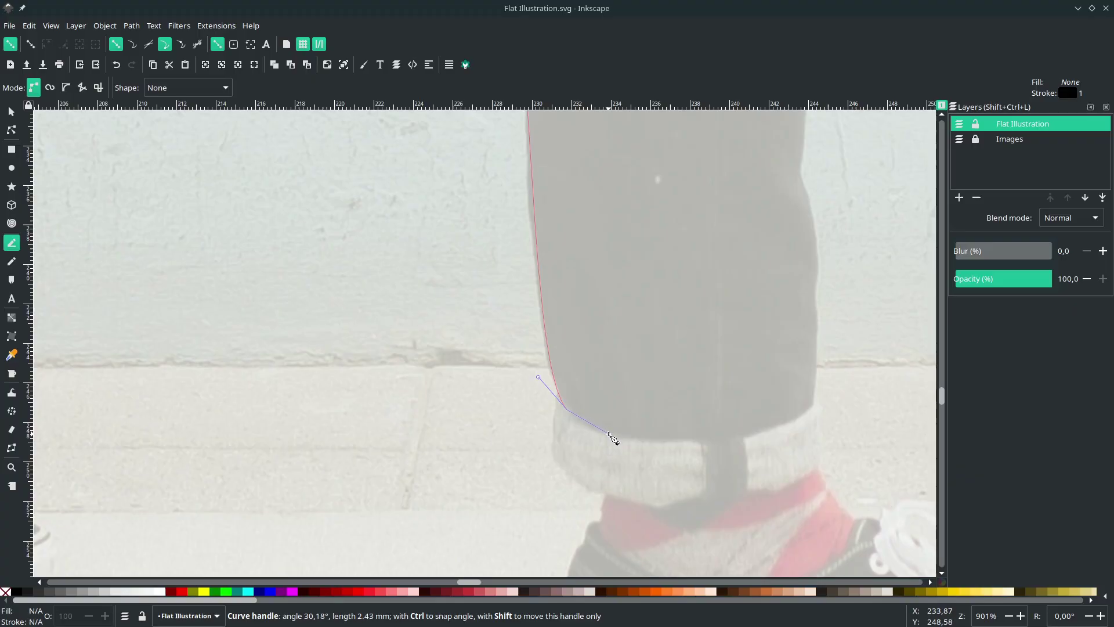
{"action": "left_click_drag", "start_coordinate": [608, 434], "coordinate": [609, 434]}
{"action": "left_click_drag", "start_coordinate": [687, 441], "coordinate": [731, 437]}
{"action": "left_click_drag", "start_coordinate": [809, 404], "coordinate": [825, 383]}
Trace the front trouser leg's outer edge from the cuff past the knee up to the skateboard's lower edge.
{"action": "scroll", "coordinate": [824, 384], "scroll_direction": "right", "scroll_amount": 5}
{"action": "scroll", "coordinate": [754, 348], "scroll_direction": "up", "scroll_amount": 4}
{"action": "scroll", "coordinate": [683, 249], "scroll_direction": "up", "scroll_amount": 11}
{"action": "left_click_drag", "start_coordinate": [693, 296], "coordinate": [711, 246]}
{"action": "scroll", "coordinate": [721, 240], "scroll_direction": "up", "scroll_amount": 10}
{"action": "left_click_drag", "start_coordinate": [723, 307], "coordinate": [762, 208]}
{"action": "scroll", "coordinate": [756, 227], "scroll_direction": "up", "scroll_amount": 7}
{"action": "left_click", "coordinate": [723, 236]}
Follow the skateboard's lower edge back to the near hand's fingertips and close the front trouser leg path.
{"action": "scroll", "coordinate": [720, 238], "scroll_direction": "up", "scroll_amount": 3}
{"action": "scroll", "coordinate": [696, 256], "scroll_direction": "left", "scroll_amount": 2}
{"action": "left_click_drag", "start_coordinate": [652, 289], "coordinate": [614, 278]}
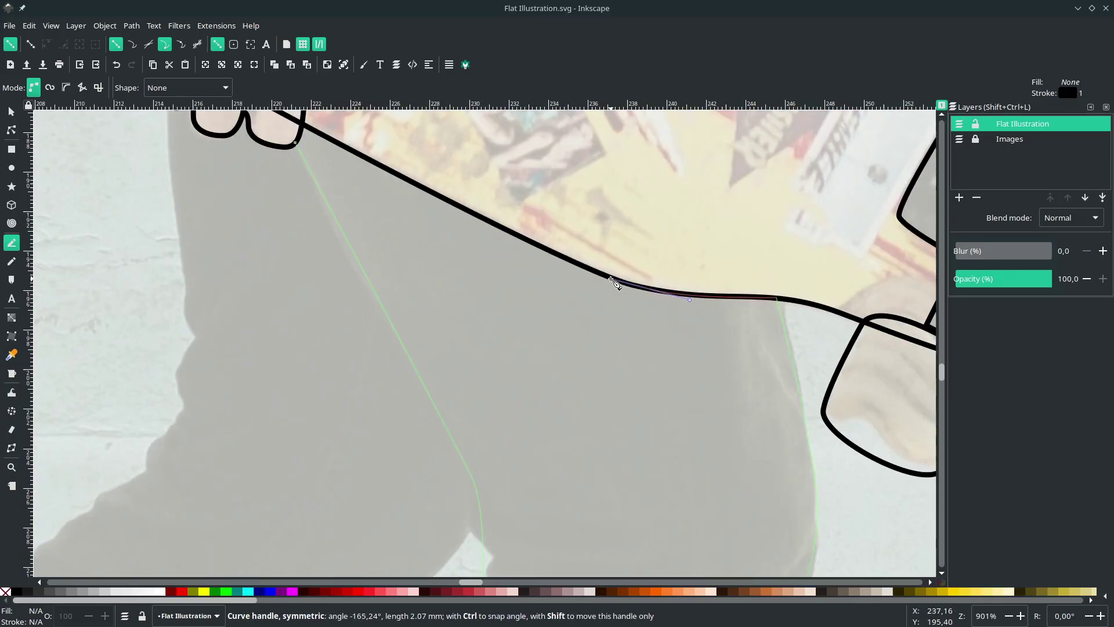
{"action": "scroll", "coordinate": [586, 258], "scroll_direction": "left", "scroll_amount": 6}
{"action": "scroll", "coordinate": [540, 225], "scroll_direction": "up", "scroll_amount": 2}
{"action": "left_click", "coordinate": [443, 171]}
{"action": "scroll", "coordinate": [439, 177], "scroll_direction": "up", "scroll_amount": 2}
{"action": "left_click", "coordinate": [431, 199]}
{"action": "scroll", "coordinate": [449, 238], "scroll_direction": "down", "scroll_amount": 6}
{"action": "scroll", "coordinate": [499, 519], "scroll_direction": "up", "scroll_amount": 4}
{"action": "key", "text": "Escape"}
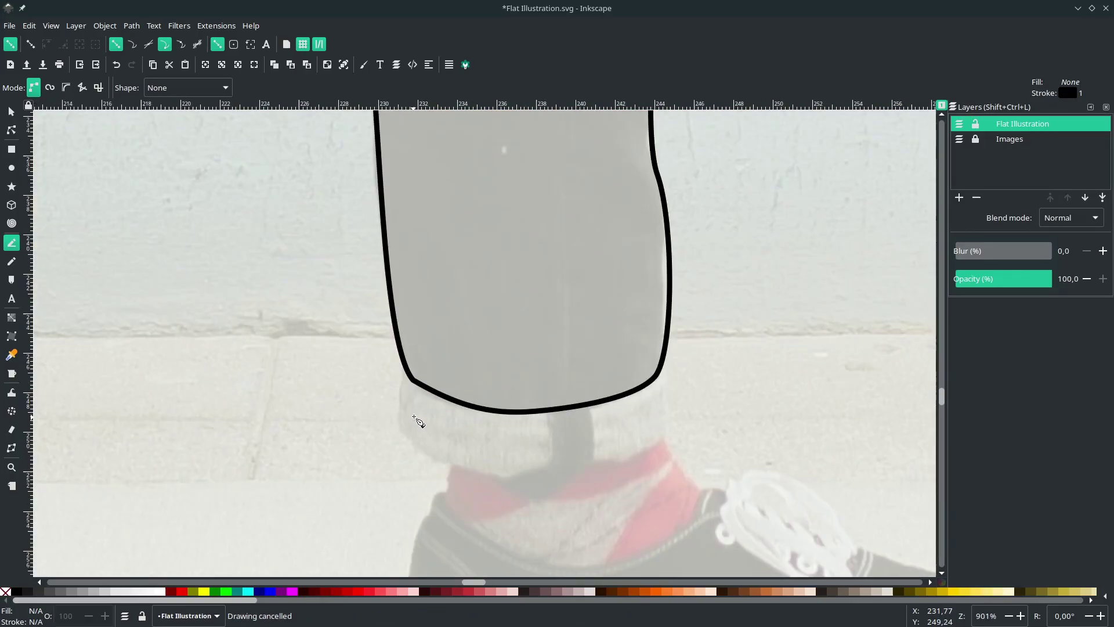
{"action": "scroll", "coordinate": [420, 387], "scroll_direction": "up", "scroll_amount": 2}
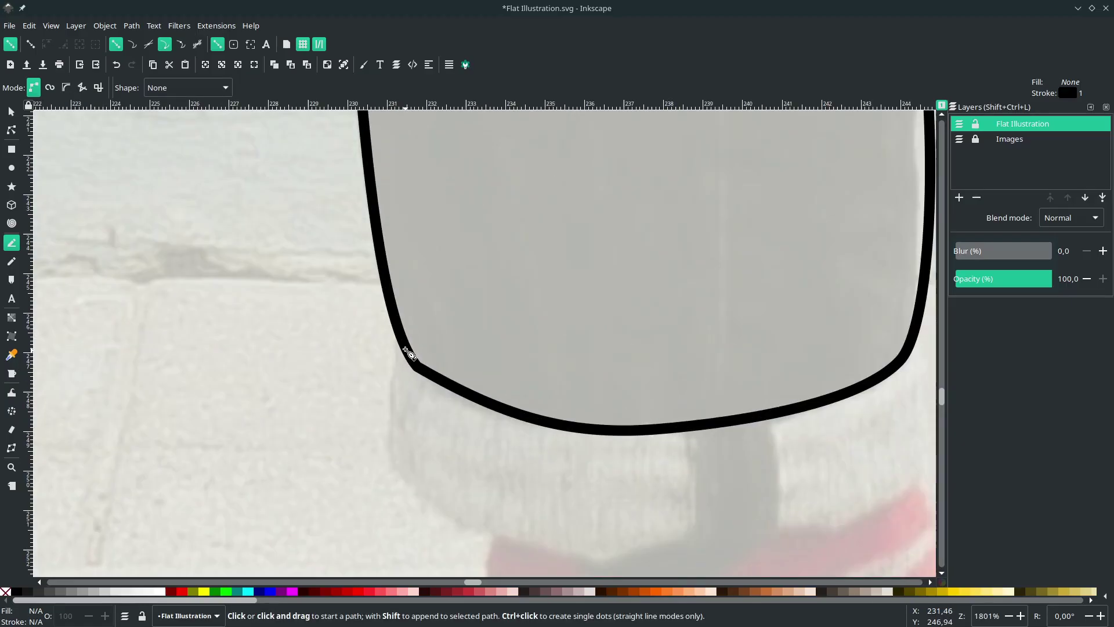
Start a path at the back corner of the front trouser leg's rolled cuff and trace around its lower edge to the front side.
{"action": "left_click", "coordinate": [405, 350]}
{"action": "scroll", "coordinate": [386, 415], "scroll_direction": "down", "scroll_amount": 2}
{"action": "left_click_drag", "start_coordinate": [393, 411], "coordinate": [401, 442]}
{"action": "scroll", "coordinate": [504, 520], "scroll_direction": "down", "scroll_amount": 2}
{"action": "left_click_drag", "start_coordinate": [601, 470], "coordinate": [713, 469]}
{"action": "scroll", "coordinate": [715, 455], "scroll_direction": "right", "scroll_amount": 5}
{"action": "left_click_drag", "start_coordinate": [794, 388], "coordinate": [842, 338]}
Follow the trouser hem back along the front cuff's upper edge and close the cuff path.
{"action": "left_click", "coordinate": [793, 259]}
{"action": "left_click_drag", "start_coordinate": [625, 332], "coordinate": [493, 337]}
{"action": "left_click_drag", "start_coordinate": [398, 319], "coordinate": [335, 289]}
{"action": "left_click", "coordinate": [301, 275]}
{"action": "left_click", "coordinate": [289, 256]}
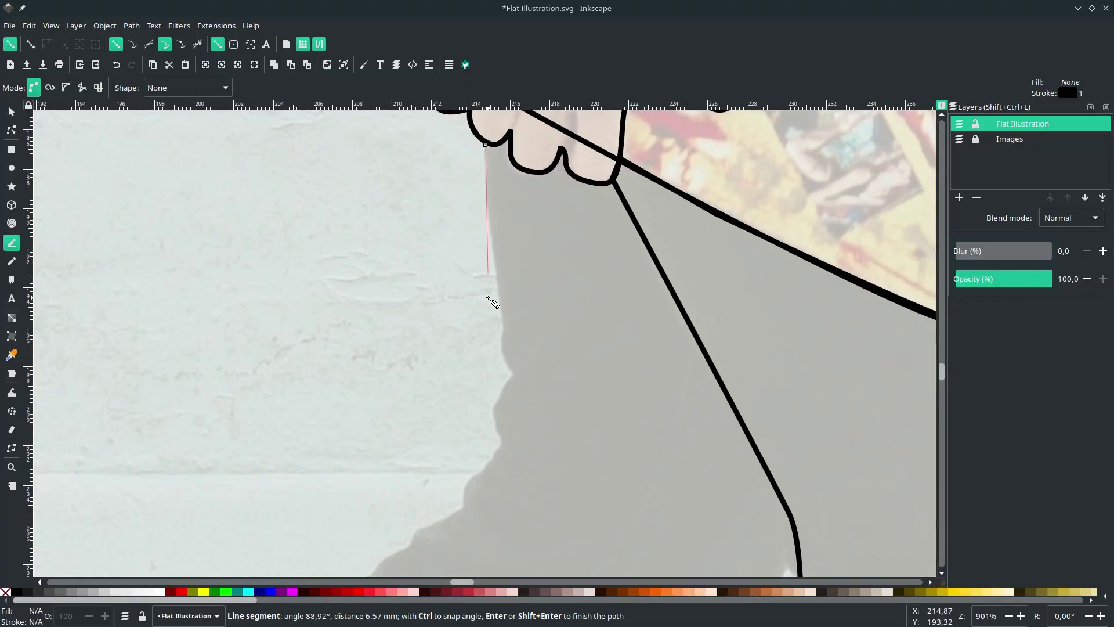
Trace the rear trouser leg's back edge from the near hand's fingertips down to the rolled cuff.
{"action": "left_click_drag", "start_coordinate": [509, 351], "coordinate": [514, 383]}
{"action": "scroll", "coordinate": [511, 380], "scroll_direction": "down", "scroll_amount": 2}
{"action": "left_click_drag", "start_coordinate": [466, 350], "coordinate": [431, 378]}
{"action": "scroll", "coordinate": [431, 371], "scroll_direction": "down", "scroll_amount": 4}
{"action": "scroll", "coordinate": [441, 348], "scroll_direction": "left", "scroll_amount": 2}
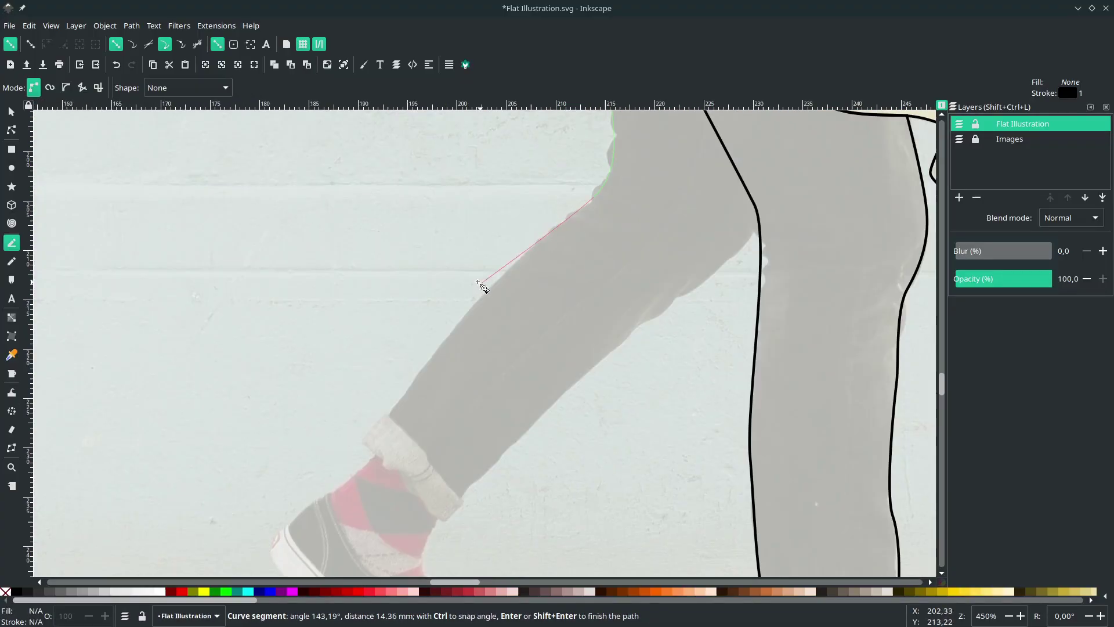
{"action": "left_click_drag", "start_coordinate": [389, 416], "coordinate": [412, 430]}
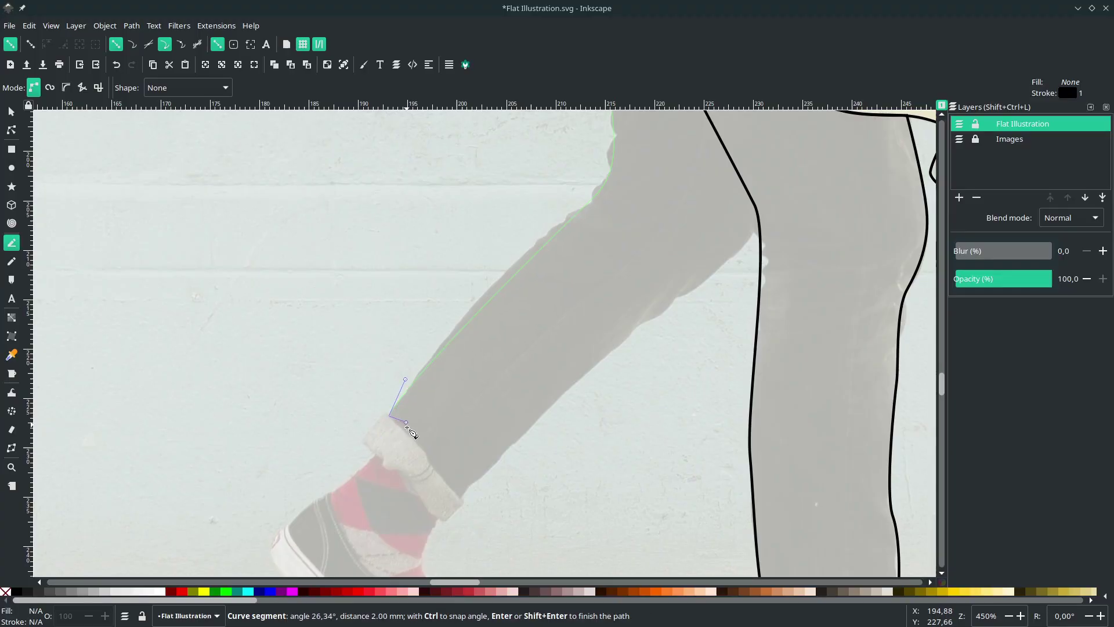
Continue the rear trouser leg along the cuff's top edge and up the leg's underside to the crotch.
{"action": "left_click_drag", "start_coordinate": [437, 469], "coordinate": [452, 488]}
{"action": "left_click", "coordinate": [464, 501]}
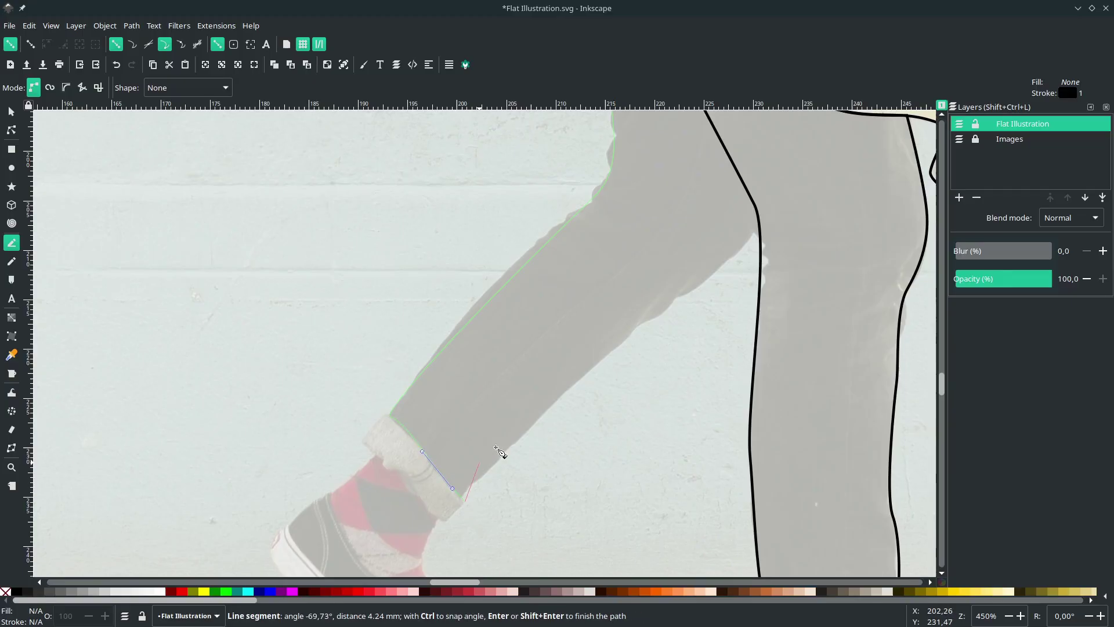
{"action": "left_click_drag", "start_coordinate": [586, 377], "coordinate": [644, 325]}
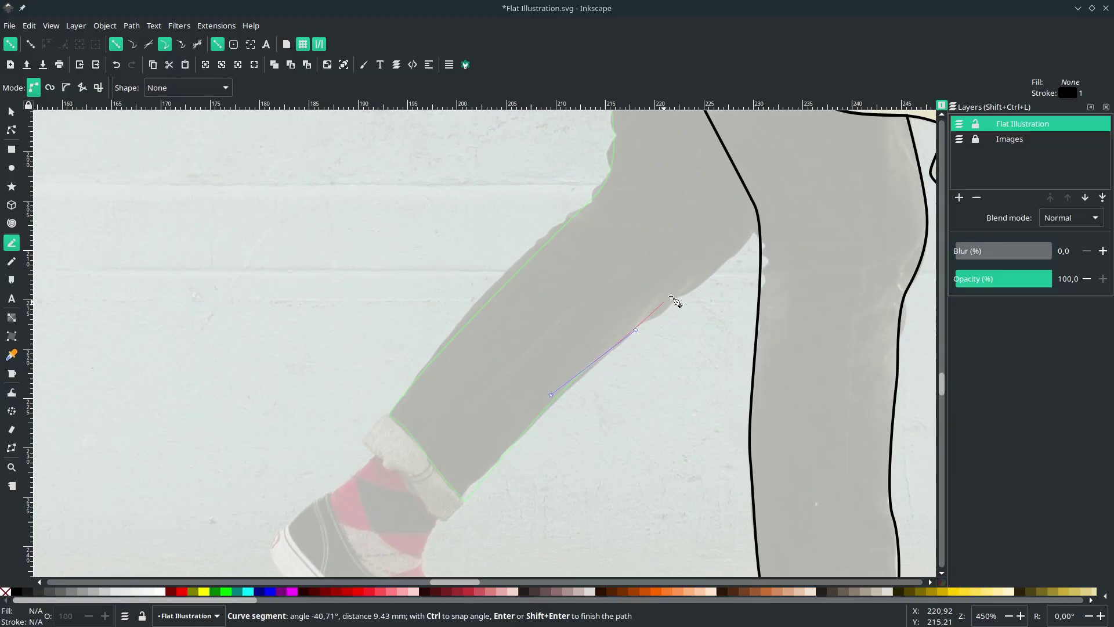
{"action": "left_click_drag", "start_coordinate": [730, 259], "coordinate": [750, 232]}
{"action": "left_click", "coordinate": [761, 217]}
Extend the rear trouser leg up to the skateboard's lower edge, then back to the fingertips, and close the path.
{"action": "scroll", "coordinate": [760, 219], "scroll_direction": "up", "scroll_amount": 10}
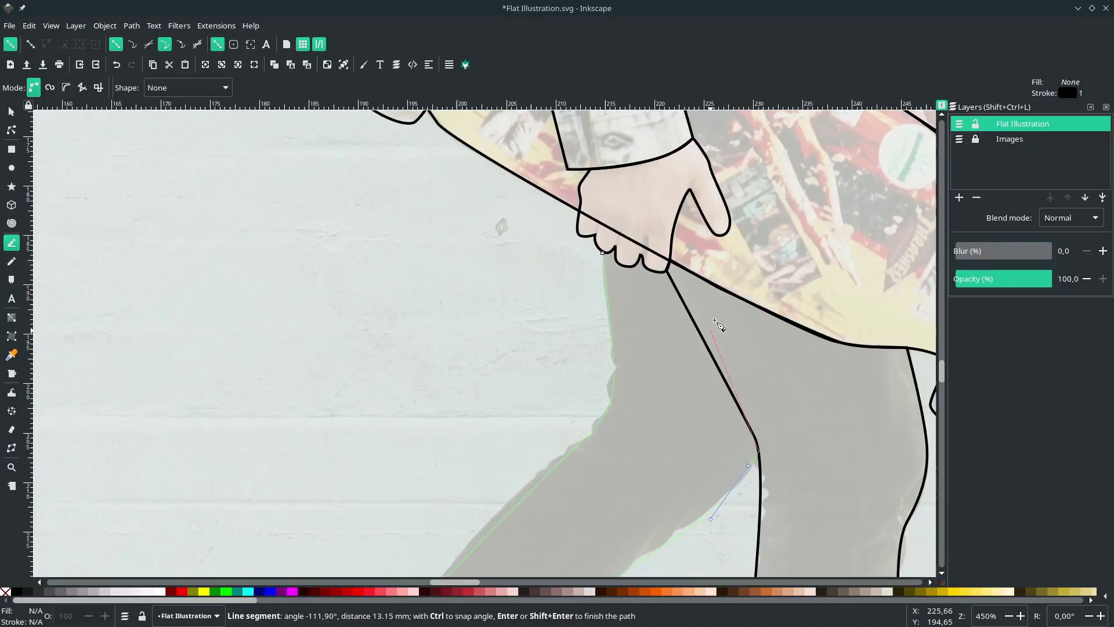
{"action": "scroll", "coordinate": [717, 338], "scroll_direction": "up", "scroll_amount": 2}
{"action": "scroll", "coordinate": [721, 329], "scroll_direction": "down", "scroll_amount": 4}
{"action": "scroll", "coordinate": [720, 326], "scroll_direction": "right", "scroll_amount": 4}
{"action": "scroll", "coordinate": [697, 270], "scroll_direction": "up", "scroll_amount": 1}
{"action": "left_click", "coordinate": [761, 269]}
{"action": "scroll", "coordinate": [761, 269], "scroll_direction": "up", "scroll_amount": 3}
{"action": "scroll", "coordinate": [761, 269], "scroll_direction": "left", "scroll_amount": 1}
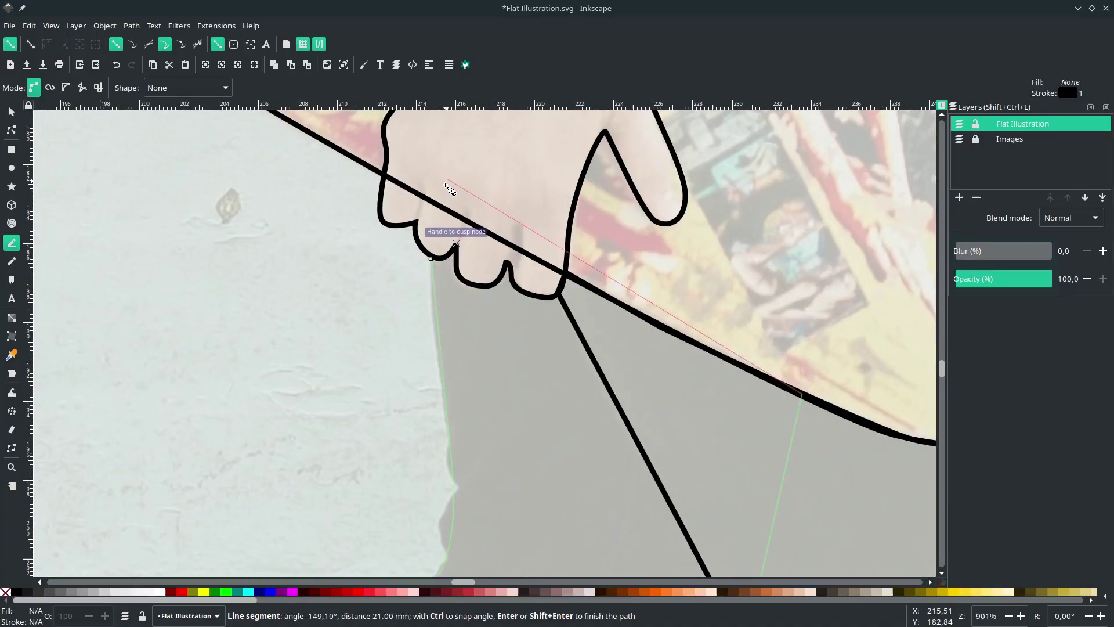
{"action": "left_click", "coordinate": [435, 263]}
Start a path for the rear trouser leg's rolled cuff at its upper back corner and trace its rounded end and lower edge.
{"action": "scroll", "coordinate": [437, 264], "scroll_direction": "down", "scroll_amount": 4}
{"action": "scroll", "coordinate": [462, 218], "scroll_direction": "up", "scroll_amount": 5}
{"action": "left_click", "coordinate": [462, 207]}
{"action": "left_click_drag", "start_coordinate": [392, 271], "coordinate": [380, 298]}
{"action": "left_click_drag", "start_coordinate": [575, 467], "coordinate": [596, 492]}
{"action": "left_click_drag", "start_coordinate": [618, 506], "coordinate": [631, 501]}
Finish the rear cuff path at its front corner and back along the trouser hem, then switch to the selection tool.
{"action": "left_click", "coordinate": [677, 449]}
{"action": "left_click_drag", "start_coordinate": [557, 303], "coordinate": [542, 273]}
{"action": "left_click", "coordinate": [463, 207]}
{"action": "key", "text": "s"}
{"action": "scroll", "coordinate": [465, 359], "scroll_direction": "down", "scroll_amount": 6}
{"action": "left_click", "coordinate": [569, 380]}
{"action": "scroll", "coordinate": [413, 335], "scroll_direction": "up", "scroll_amount": 6}
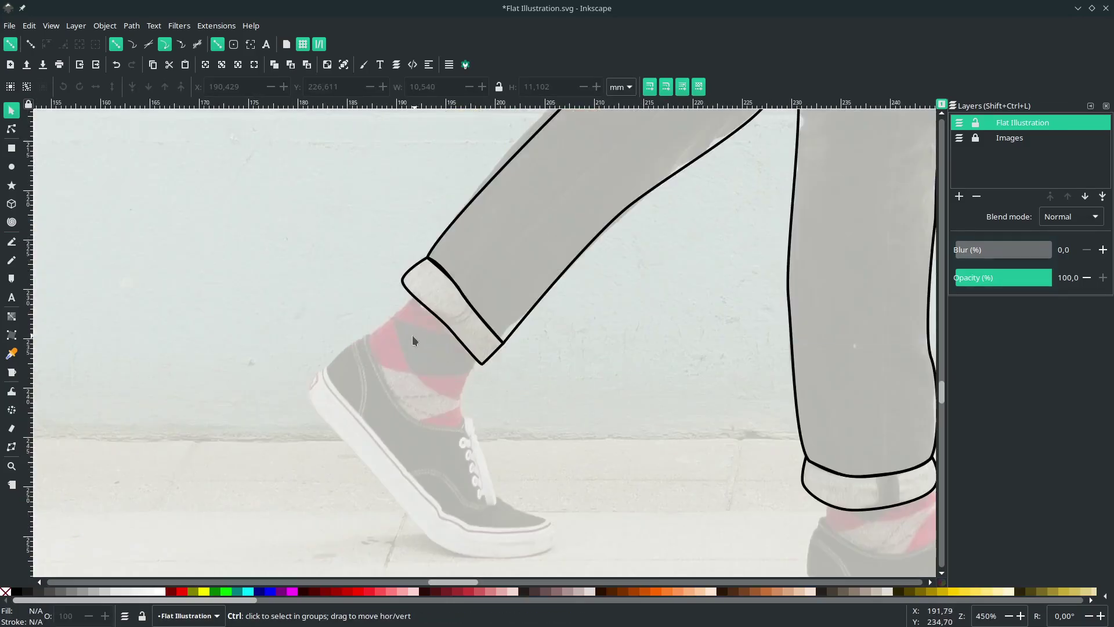
Draw a Bezier path for the rear sock from the cuff down the back of the ankle and along the shoe's opening.
{"action": "key", "text": "b"}
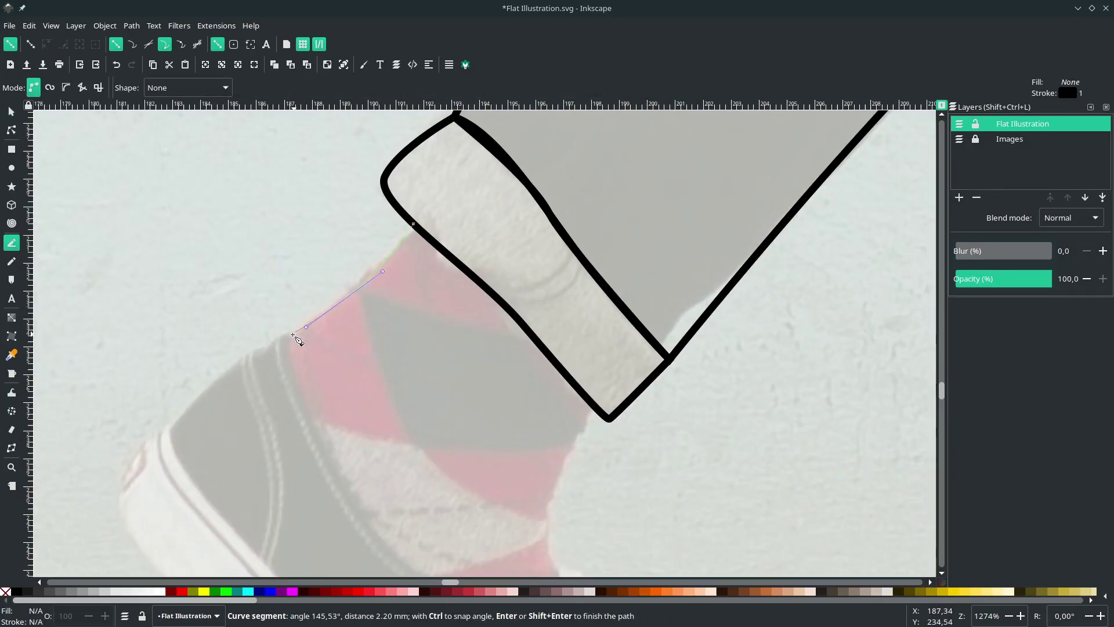
{"action": "scroll", "coordinate": [290, 359], "scroll_direction": "down", "scroll_amount": 3, "text": "ctrl"}
{"action": "scroll", "coordinate": [334, 323], "scroll_direction": "up", "scroll_amount": 5, "text": "ctrl"}
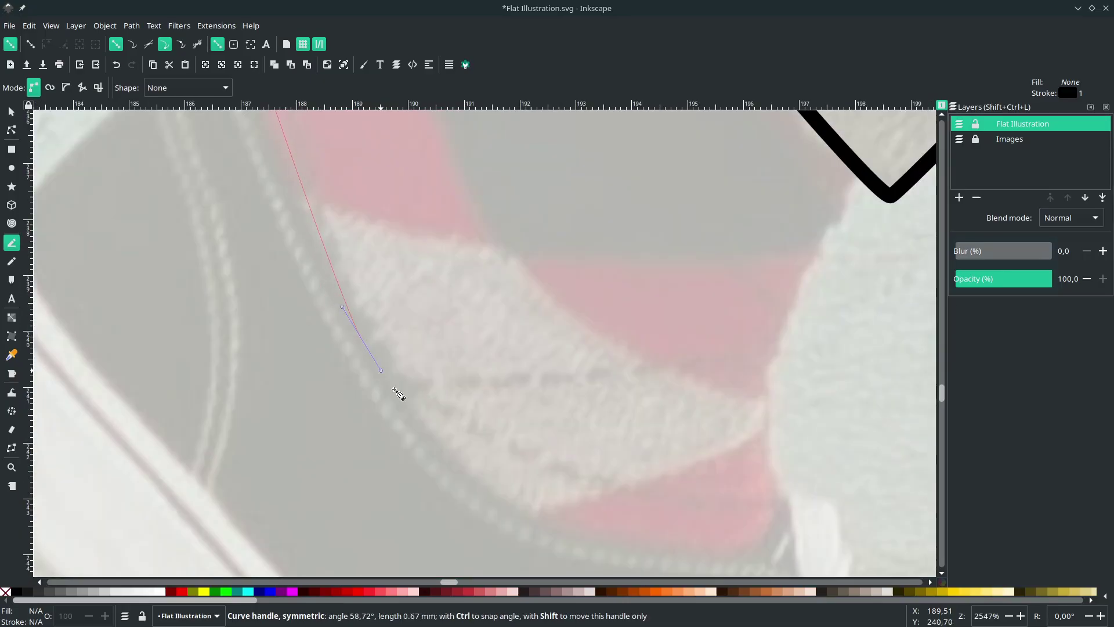
{"action": "scroll", "coordinate": [469, 481], "scroll_direction": "down", "scroll_amount": 3}
{"action": "left_click_drag", "start_coordinate": [510, 440], "coordinate": [686, 509]}
{"action": "left_click_drag", "start_coordinate": [789, 506], "coordinate": [774, 455]}
Trace the rear sock up the front of the ankle, follow the cuff's lower edge back, and close the path.
{"action": "left_click_drag", "start_coordinate": [800, 219], "coordinate": [826, 160]}
{"action": "scroll", "coordinate": [777, 220], "scroll_direction": "down", "scroll_amount": 3, "text": "ctrl"}
{"action": "scroll", "coordinate": [800, 195], "scroll_direction": "up", "scroll_amount": 2, "text": "ctrl"}
{"action": "scroll", "coordinate": [789, 232], "scroll_direction": "up", "scroll_amount": 5}
{"action": "left_click", "coordinate": [771, 356]}
{"action": "left_click_drag", "start_coordinate": [633, 198], "coordinate": [601, 168]}
{"action": "scroll", "coordinate": [551, 215], "scroll_direction": "up", "scroll_amount": 4}
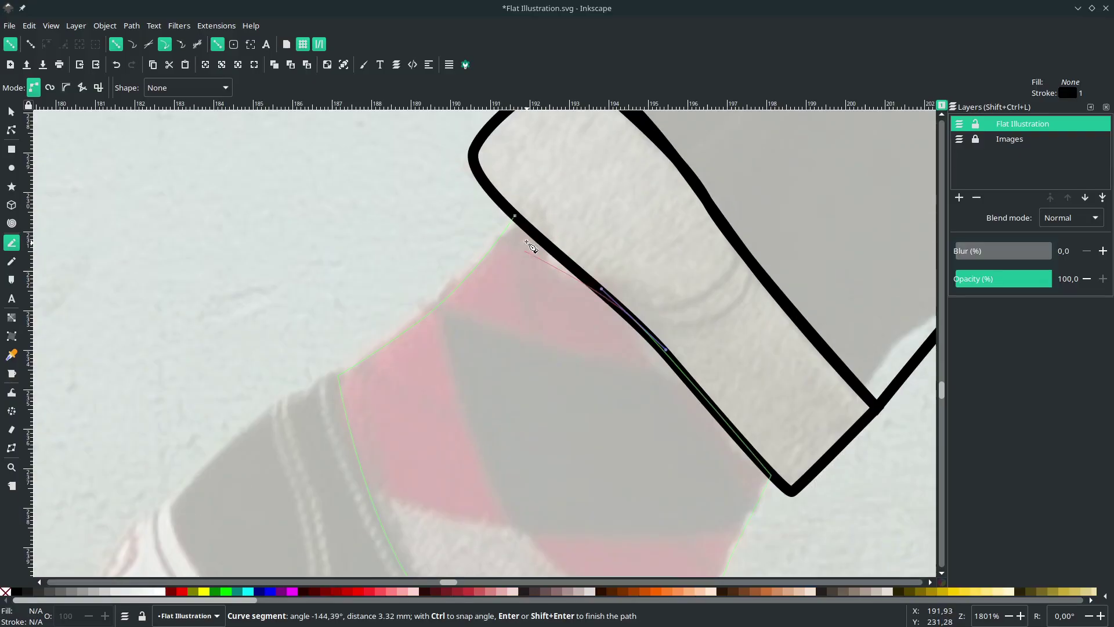
{"action": "left_click", "coordinate": [514, 216]}
Start a path for the front sock at the cuff and trace down its back and along the shoe's opening.
{"action": "scroll", "coordinate": [516, 244], "scroll_direction": "down", "scroll_amount": 5, "text": "ctrl"}
{"action": "scroll", "coordinate": [708, 424], "scroll_direction": "up", "scroll_amount": 6, "text": "ctrl"}
{"action": "scroll", "coordinate": [514, 366], "scroll_direction": "down", "scroll_amount": 2}
{"action": "left_click", "coordinate": [513, 308]}
{"action": "left_click_drag", "start_coordinate": [510, 409], "coordinate": [525, 446]}
{"action": "scroll", "coordinate": [525, 445], "scroll_direction": "down", "scroll_amount": 4, "text": "ctrl"}
{"action": "scroll", "coordinate": [542, 499], "scroll_direction": "up", "scroll_amount": 2, "text": "ctrl"}
{"action": "left_click_drag", "start_coordinate": [664, 459], "coordinate": [757, 458]}
{"action": "left_click", "coordinate": [846, 394]}
Trace the front sock's front edge up to the cuff and close the path along the cuff's lower edge.
{"action": "left_click", "coordinate": [856, 352]}
{"action": "left_click", "coordinate": [804, 278]}
{"action": "left_click_drag", "start_coordinate": [680, 325], "coordinate": [575, 342]}
{"action": "left_click", "coordinate": [503, 320]}
Start a path for the rear shoe's dark upper at the back of the sock and trace down around the heel.
{"action": "scroll", "coordinate": [503, 321], "scroll_direction": "down", "scroll_amount": 5, "text": "ctrl"}
{"action": "scroll", "coordinate": [252, 239], "scroll_direction": "up", "scroll_amount": 8, "text": "ctrl"}
{"action": "left_click", "coordinate": [604, 156]}
{"action": "left_click_drag", "start_coordinate": [423, 253], "coordinate": [326, 337]}
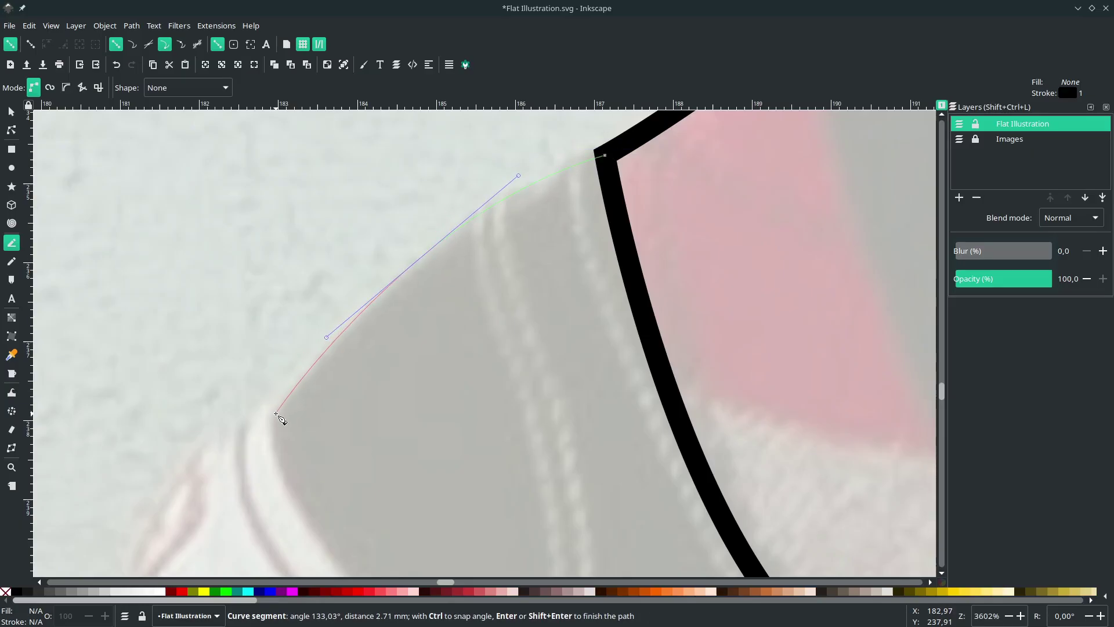
{"action": "left_click_drag", "start_coordinate": [277, 415], "coordinate": [278, 455]}
{"action": "scroll", "coordinate": [278, 455], "scroll_direction": "down", "scroll_amount": 5}
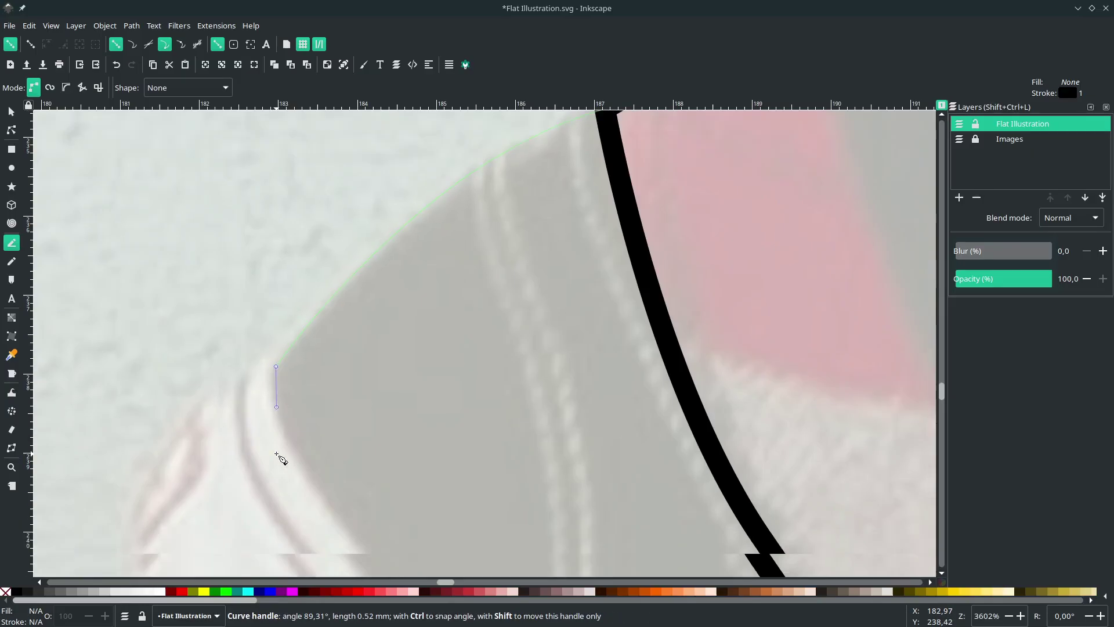
Trace the rear shoe upper's lower edge along the white sole from the heel to the toe tip.
{"action": "left_click_drag", "start_coordinate": [372, 394], "coordinate": [445, 482]}
{"action": "scroll", "coordinate": [445, 482], "scroll_direction": "down", "scroll_amount": 5, "text": "ctrl"}
{"action": "scroll", "coordinate": [464, 458], "scroll_direction": "down", "scroll_amount": 5}
{"action": "scroll", "coordinate": [505, 415], "scroll_direction": "up", "scroll_amount": 1, "text": "ctrl"}
{"action": "left_click_drag", "start_coordinate": [520, 401], "coordinate": [562, 428]}
{"action": "scroll", "coordinate": [608, 485], "scroll_direction": "up", "scroll_amount": 2, "text": "ctrl"}
{"action": "left_click_drag", "start_coordinate": [705, 449], "coordinate": [846, 470]}
{"action": "scroll", "coordinate": [845, 469], "scroll_direction": "right", "scroll_amount": 3}
{"action": "left_click_drag", "start_coordinate": [770, 420], "coordinate": [767, 411]}
Trace the rear shoe upper over the toe and along the laces up to the sock's front corner.
{"action": "left_click_drag", "start_coordinate": [723, 397], "coordinate": [691, 384]}
{"action": "left_click_drag", "start_coordinate": [588, 334], "coordinate": [555, 296]}
{"action": "scroll", "coordinate": [551, 299], "scroll_direction": "up", "scroll_amount": 2}
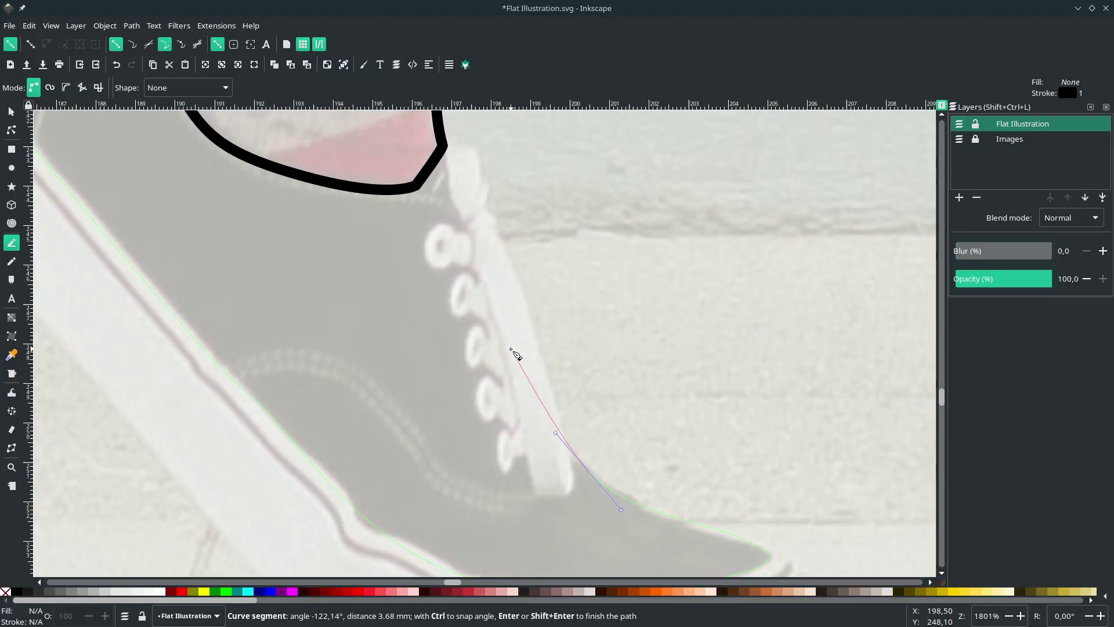
{"action": "left_click_drag", "start_coordinate": [481, 260], "coordinate": [470, 212]}
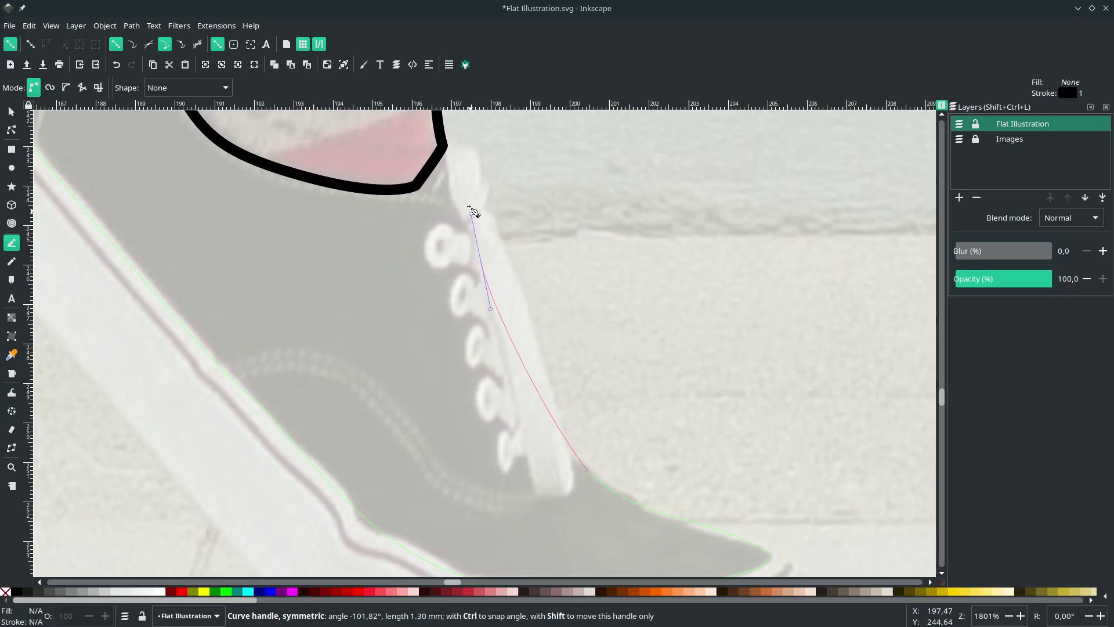
{"action": "left_click", "coordinate": [446, 147]}
Follow the sock's lower edge along the rear shoe's opening back to the heel and close the upper's path.
{"action": "left_click", "coordinate": [416, 187]}
{"action": "scroll", "coordinate": [416, 187], "scroll_direction": "up", "scroll_amount": 6}
{"action": "left_click_drag", "start_coordinate": [449, 328], "coordinate": [389, 333]}
{"action": "scroll", "coordinate": [416, 319], "scroll_direction": "up", "scroll_amount": 3}
{"action": "scroll", "coordinate": [388, 333], "scroll_direction": "up", "scroll_amount": 3}
{"action": "left_click_drag", "start_coordinate": [373, 265], "coordinate": [345, 211]}
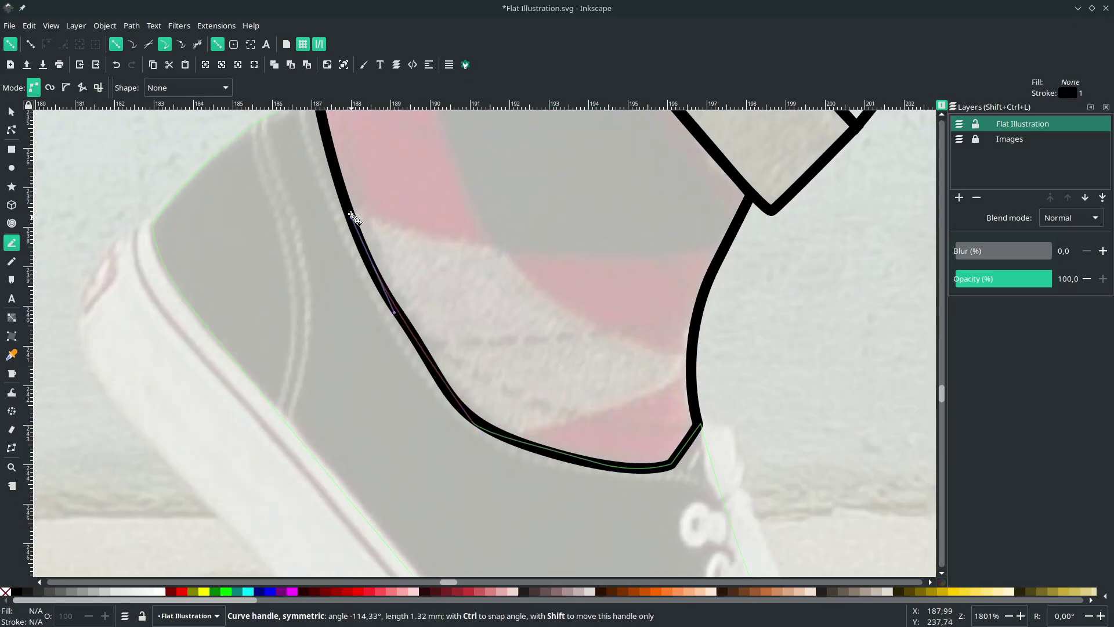
{"action": "left_click", "coordinate": [317, 165]}
Start a path for the rear shoe's white sole at the heel and trace around the heel and along its underside.
{"action": "scroll", "coordinate": [534, 204], "scroll_direction": "left", "scroll_amount": 15}
{"action": "scroll", "coordinate": [534, 204], "scroll_direction": "up", "scroll_amount": 2}
{"action": "left_click", "coordinate": [552, 167]}
{"action": "left_click_drag", "start_coordinate": [442, 256], "coordinate": [407, 328]}
{"action": "scroll", "coordinate": [441, 406], "scroll_direction": "down", "scroll_amount": 4}
{"action": "left_click_drag", "start_coordinate": [455, 391], "coordinate": [528, 481]}
{"action": "scroll", "coordinate": [531, 483], "scroll_direction": "down", "scroll_amount": 10}
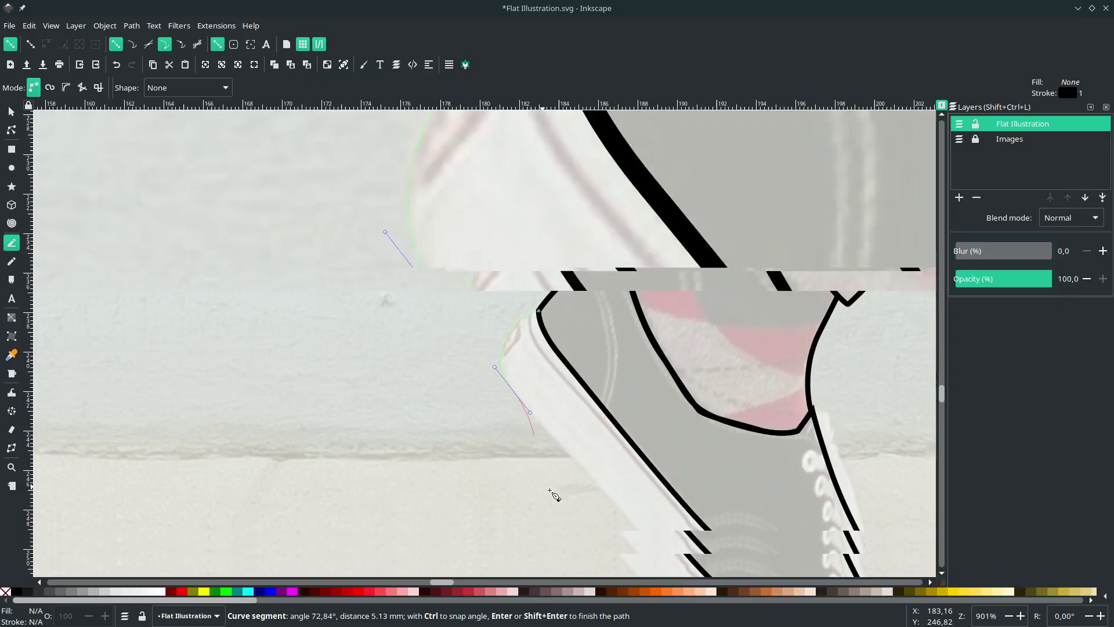
{"action": "left_click_drag", "start_coordinate": [734, 500], "coordinate": [756, 524]}
Continue the rear sole's outline under the forefoot and around the toe cap to the upper's toe tip.
{"action": "scroll", "coordinate": [755, 516], "scroll_direction": "down", "scroll_amount": 6}
{"action": "left_click_drag", "start_coordinate": [808, 409], "coordinate": [889, 401]}
{"action": "scroll", "coordinate": [890, 401], "scroll_direction": "right", "scroll_amount": 4}
{"action": "scroll", "coordinate": [906, 406], "scroll_direction": "up", "scroll_amount": 3}
{"action": "left_click_drag", "start_coordinate": [854, 308], "coordinate": [858, 275]}
{"action": "scroll", "coordinate": [858, 255], "scroll_direction": "up", "scroll_amount": 4}
{"action": "mouse_move", "coordinate": [841, 199]}
{"action": "left_mouse_down"}
{"action": "mouse_move", "coordinate": [818, 174]}
{"action": "mouse_move", "coordinate": [779, 195]}
{"action": "left_mouse_up"}
{"action": "left_click", "coordinate": [730, 148]}
Follow the upper's lower edge from the toe back to the heel and close the rear sole path.
{"action": "scroll", "coordinate": [777, 173], "scroll_direction": "down", "scroll_amount": 2}
{"action": "scroll", "coordinate": [648, 221], "scroll_direction": "up", "scroll_amount": 2}
{"action": "scroll", "coordinate": [649, 221], "scroll_direction": "left", "scroll_amount": 6}
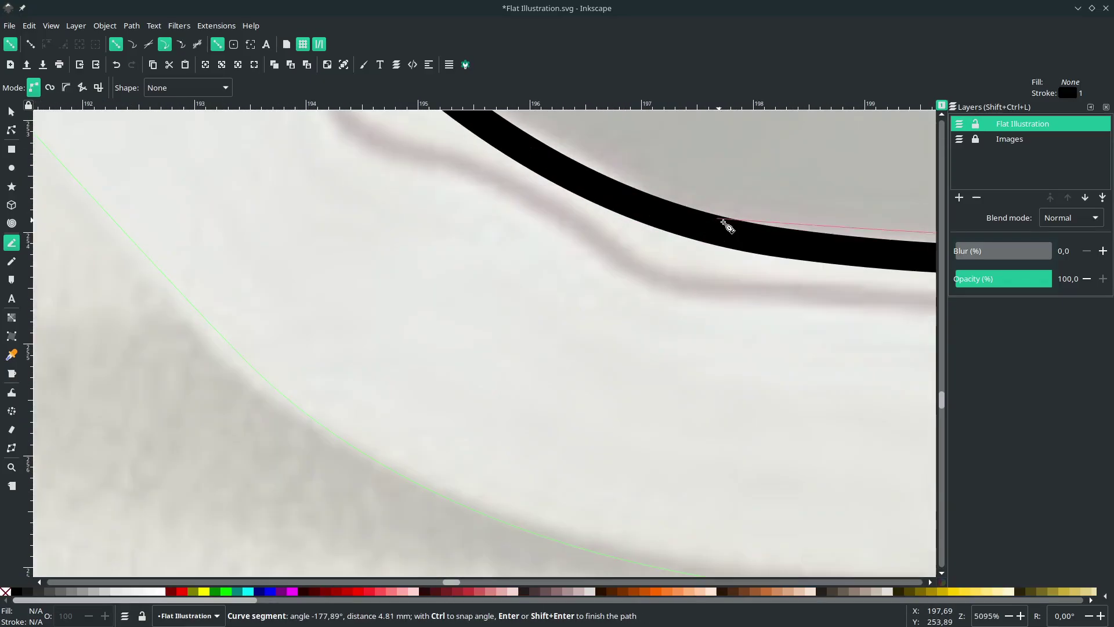
{"action": "left_click_drag", "start_coordinate": [711, 221], "coordinate": [633, 196]}
{"action": "scroll", "coordinate": [522, 191], "scroll_direction": "down", "scroll_amount": 2}
{"action": "scroll", "coordinate": [437, 180], "scroll_direction": "up", "scroll_amount": 5}
{"action": "scroll", "coordinate": [464, 244], "scroll_direction": "left", "scroll_amount": 8}
{"action": "left_click", "coordinate": [535, 243]}
{"action": "scroll", "coordinate": [465, 249], "scroll_direction": "up", "scroll_amount": 8}
{"action": "scroll", "coordinate": [351, 240], "scroll_direction": "left", "scroll_amount": 6}
{"action": "left_click", "coordinate": [427, 203]}
{"action": "scroll", "coordinate": [417, 215], "scroll_direction": "up", "scroll_amount": 7}
{"action": "left_click_drag", "start_coordinate": [361, 250], "coordinate": [360, 241]}
{"action": "left_click", "coordinate": [351, 222]}
Start a path for the front shoe's dark upper at the back of the sock and trace down its heel.
{"action": "scroll", "coordinate": [453, 320], "scroll_direction": "down", "scroll_amount": 4}
{"action": "scroll", "coordinate": [445, 251], "scroll_direction": "up", "scroll_amount": 2}
{"action": "left_click", "coordinate": [460, 248]}
{"action": "scroll", "coordinate": [453, 272], "scroll_direction": "up", "scroll_amount": 2}
{"action": "left_click_drag", "start_coordinate": [428, 261], "coordinate": [411, 304]}
{"action": "scroll", "coordinate": [406, 313], "scroll_direction": "down", "scroll_amount": 4}
{"action": "scroll", "coordinate": [812, 499], "scroll_direction": "down", "scroll_amount": 2}
{"action": "scroll", "coordinate": [853, 480], "scroll_direction": "right", "scroll_amount": 5}
Trace the front shoe upper's lower edge along the sole to the toe tip and bend the curve's handle back over the toe.
{"action": "left_click_drag", "start_coordinate": [717, 444], "coordinate": [811, 428]}
{"action": "scroll", "coordinate": [811, 428], "scroll_direction": "right", "scroll_amount": 5}
{"action": "scroll", "coordinate": [841, 394], "scroll_direction": "up", "scroll_amount": 2}
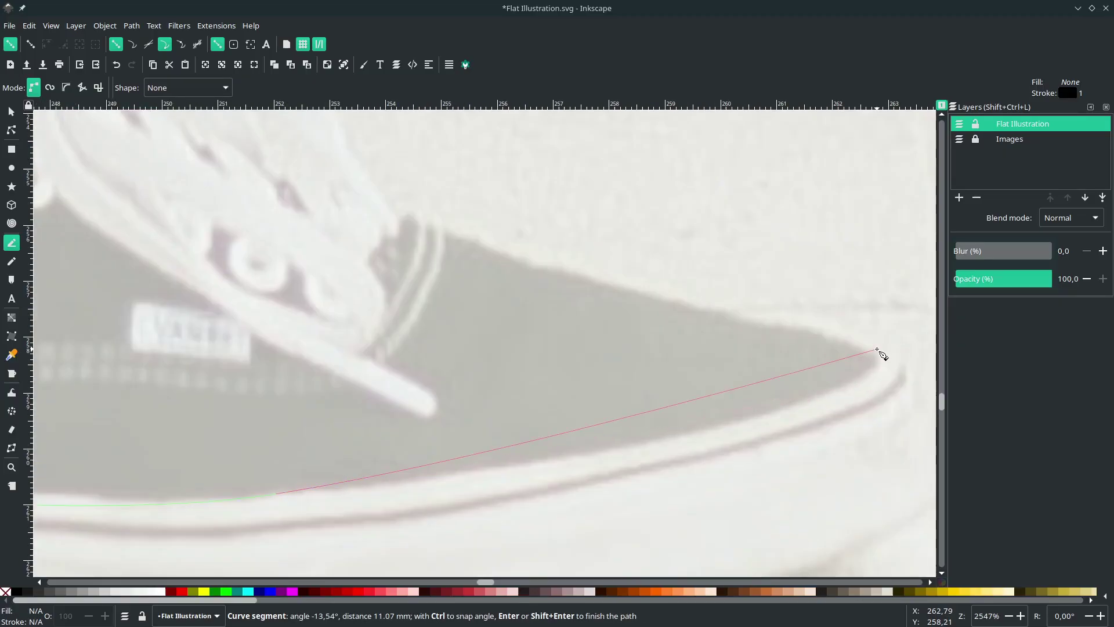
{"action": "left_click_drag", "start_coordinate": [877, 350], "coordinate": [883, 297]}
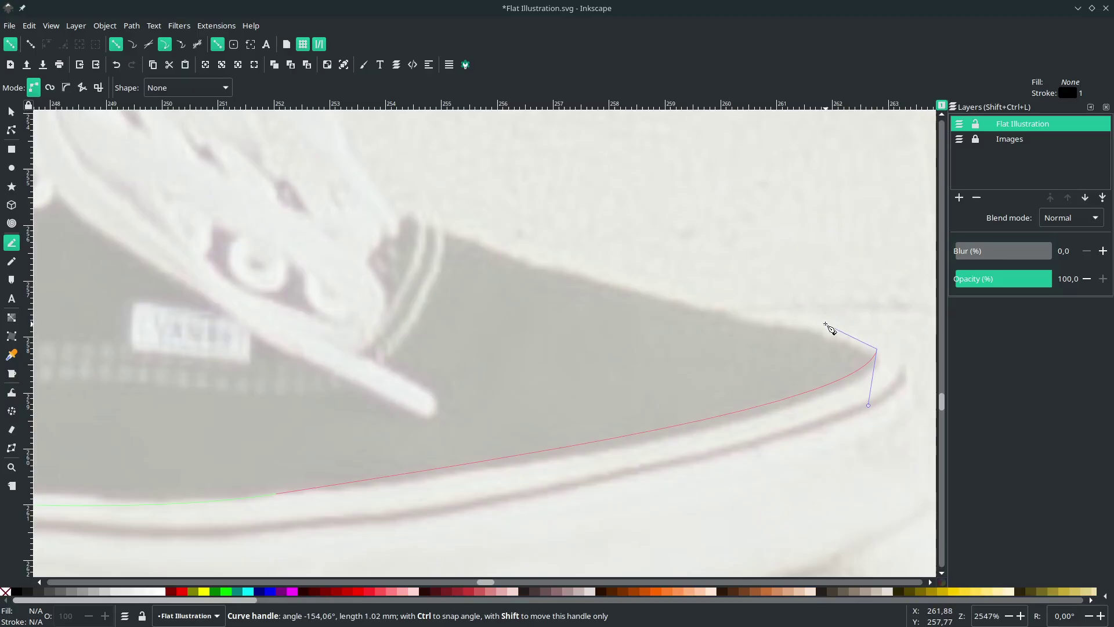
{"action": "left_click_drag", "start_coordinate": [816, 329], "coordinate": [814, 328]}
Trace the front shoe upper over the toe and laces to the sock and down the sock's short front edge.
{"action": "left_click_drag", "start_coordinate": [632, 290], "coordinate": [581, 276]}
{"action": "scroll", "coordinate": [505, 279], "scroll_direction": "up", "scroll_amount": 3}
{"action": "left_click_drag", "start_coordinate": [453, 280], "coordinate": [407, 268]}
{"action": "scroll", "coordinate": [383, 244], "scroll_direction": "left", "scroll_amount": 11}
{"action": "scroll", "coordinate": [377, 232], "scroll_direction": "up", "scroll_amount": 5}
{"action": "left_click_drag", "start_coordinate": [321, 234], "coordinate": [263, 210]}
{"action": "left_click", "coordinate": [259, 245]}
Follow the sock's lower edge along the front shoe's opening back to the heel and close the upper's path.
{"action": "scroll", "coordinate": [354, 383], "scroll_direction": "left", "scroll_amount": 12}
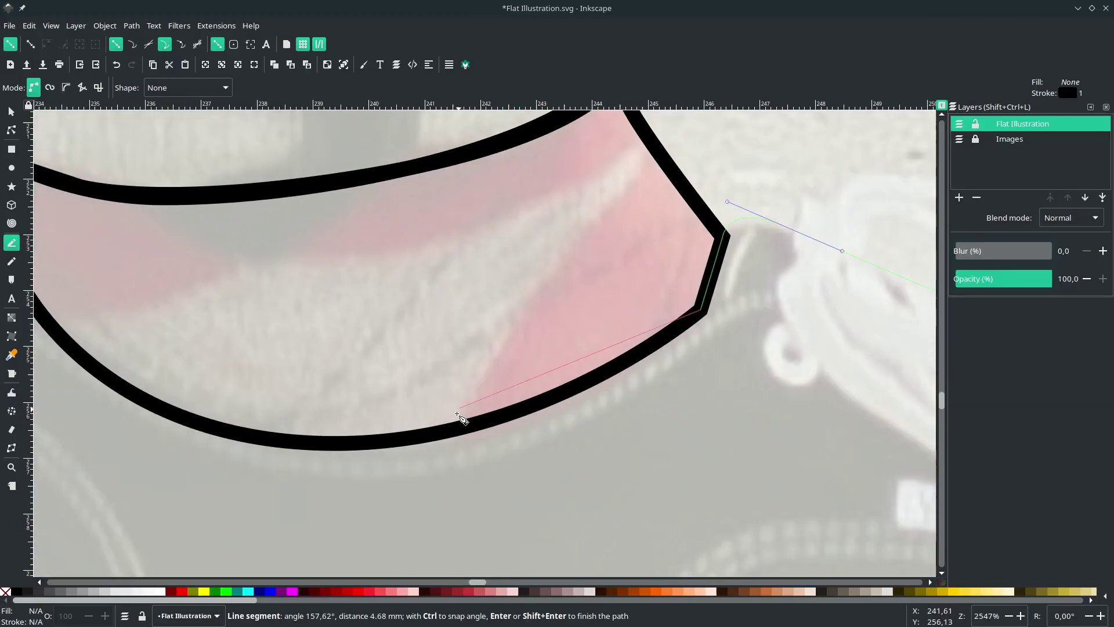
{"action": "left_click_drag", "start_coordinate": [426, 435], "coordinate": [347, 445]}
{"action": "scroll", "coordinate": [302, 442], "scroll_direction": "left", "scroll_amount": 10}
{"action": "left_click_drag", "start_coordinate": [370, 397], "coordinate": [246, 269]}
{"action": "left_click", "coordinate": [235, 233]}
Start a path for the front shoe's sole at the heel and trace around the heel along the sole's lower edge.
{"action": "scroll", "coordinate": [281, 274], "scroll_direction": "down", "scroll_amount": 8}
{"action": "scroll", "coordinate": [271, 348], "scroll_direction": "up", "scroll_amount": 8}
{"action": "left_click", "coordinate": [355, 237]}
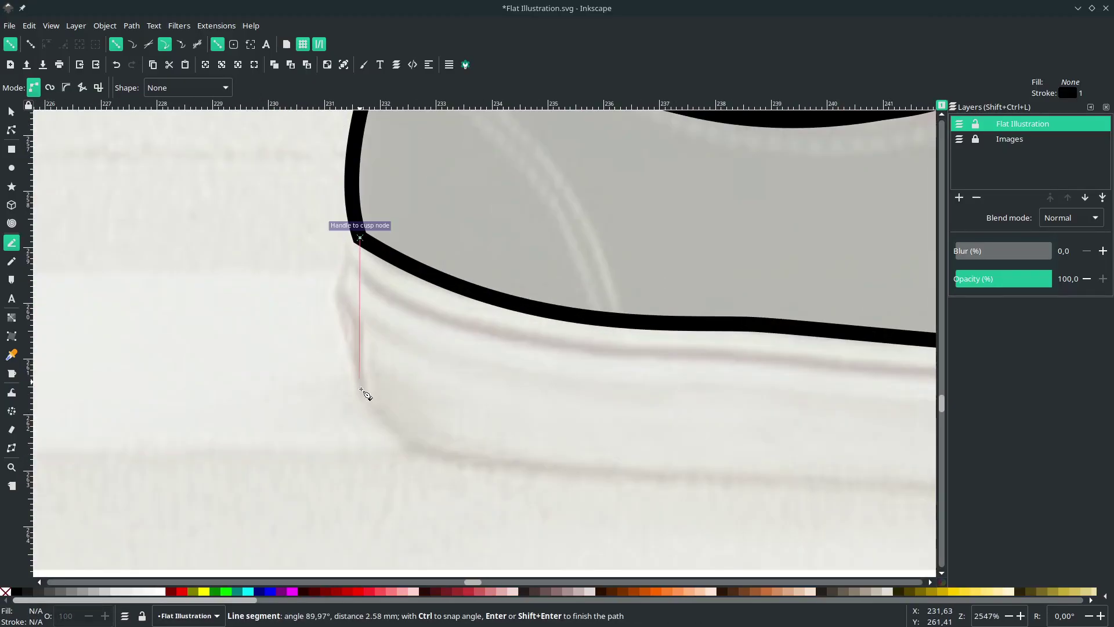
{"action": "left_click_drag", "start_coordinate": [415, 450], "coordinate": [440, 465]}
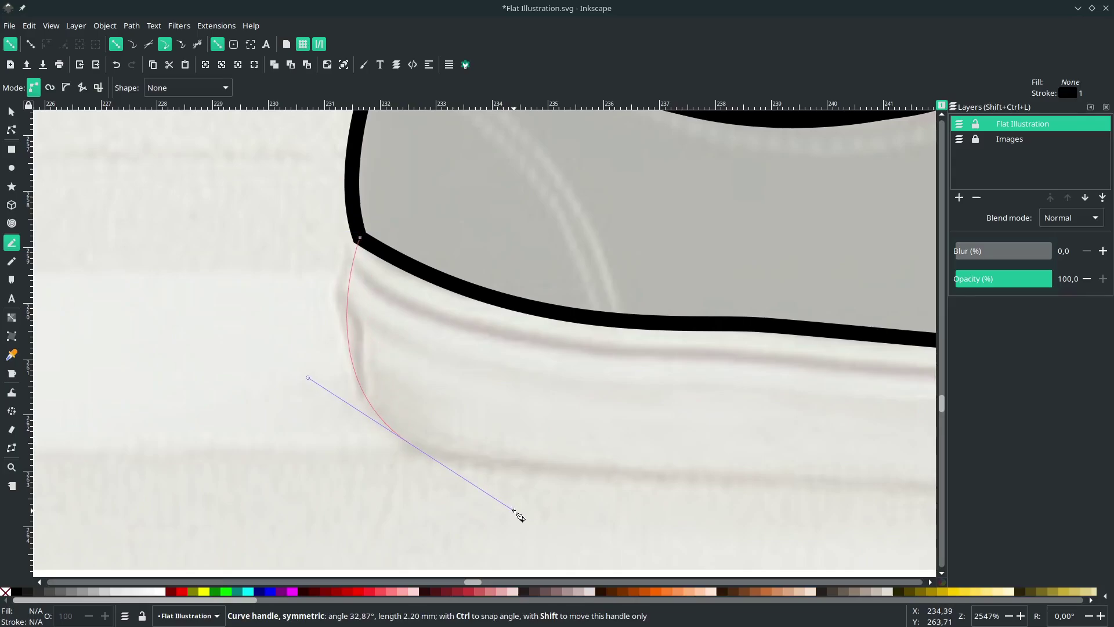
{"action": "left_click_drag", "start_coordinate": [618, 473], "coordinate": [743, 468]}
{"action": "left_click_drag", "start_coordinate": [881, 477], "coordinate": [917, 482]}
Continue the front shoe's sole path along its lower edge and curve it up towards the toe.
{"action": "scroll", "coordinate": [859, 473], "scroll_direction": "right", "scroll_amount": 20}
{"action": "scroll", "coordinate": [824, 464], "scroll_direction": "down", "scroll_amount": 3}
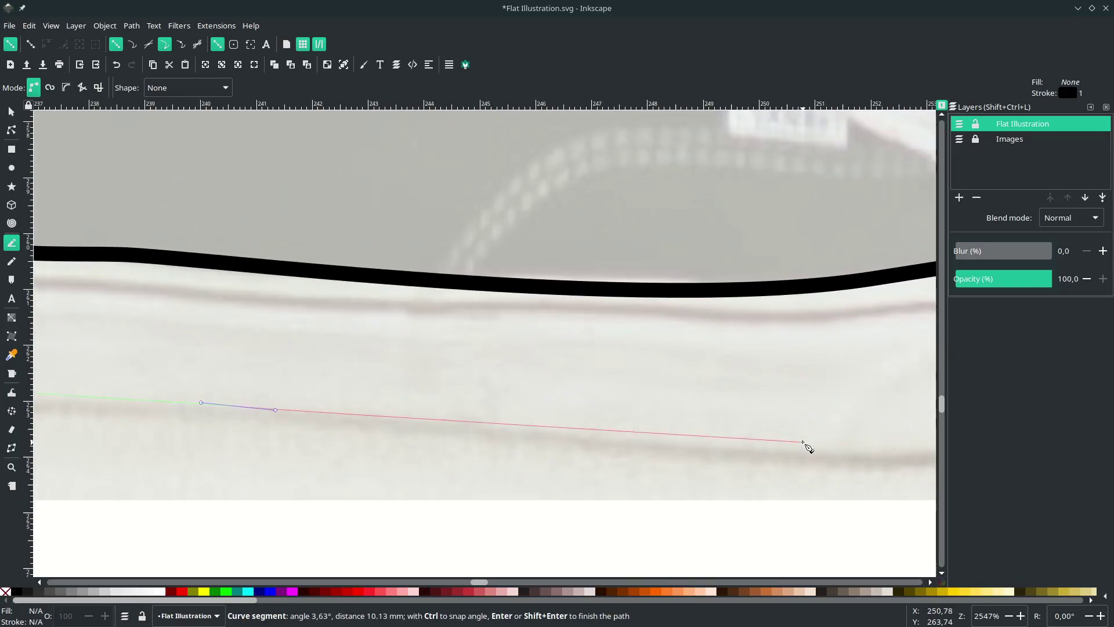
{"action": "left_click_drag", "start_coordinate": [806, 463], "coordinate": [864, 465]}
{"action": "scroll", "coordinate": [862, 451], "scroll_direction": "right", "scroll_amount": 18}
{"action": "left_click_drag", "start_coordinate": [856, 377], "coordinate": [931, 349]}
{"action": "scroll", "coordinate": [877, 379], "scroll_direction": "right", "scroll_amount": 2}
{"action": "scroll", "coordinate": [877, 378], "scroll_direction": "right", "scroll_amount": 15}
{"action": "scroll", "coordinate": [876, 379], "scroll_direction": "up", "scroll_amount": 2}
{"action": "left_click_drag", "start_coordinate": [677, 343], "coordinate": [710, 309]}
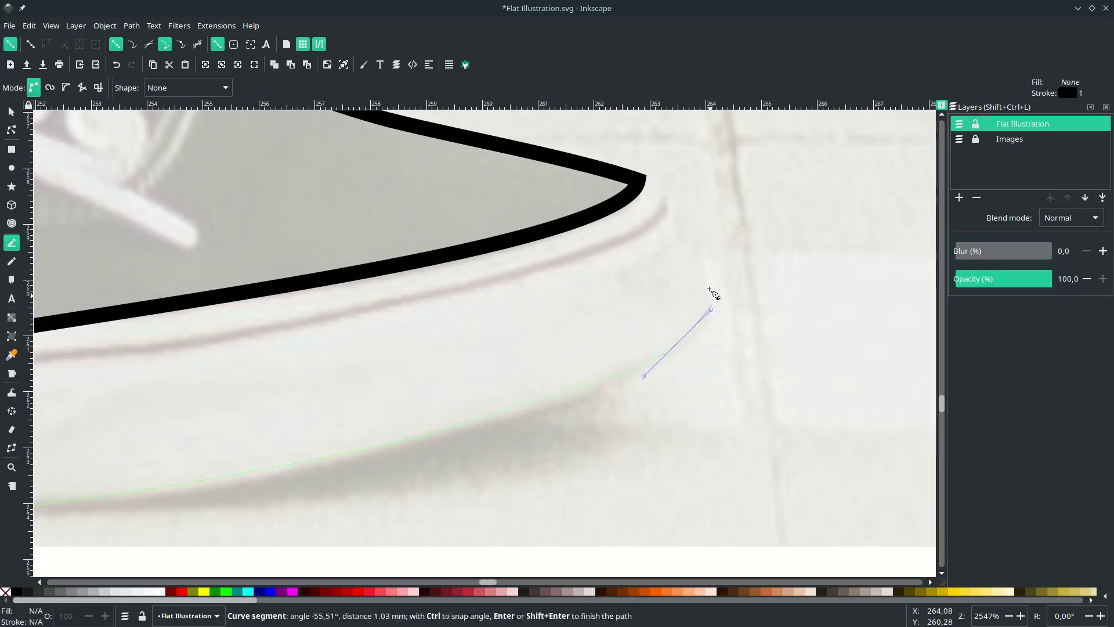
Join the sole path to the upper's toe tip and trace back along the upper's lower edge towards mid-shoe.
{"action": "left_click", "coordinate": [640, 177]}
{"action": "scroll", "coordinate": [632, 185], "scroll_direction": "left", "scroll_amount": 6}
{"action": "left_click_drag", "start_coordinate": [507, 278], "coordinate": [265, 302]}
{"action": "scroll", "coordinate": [417, 294], "scroll_direction": "left", "scroll_amount": 11}
{"action": "left_click", "coordinate": [428, 326]}
{"action": "scroll", "coordinate": [417, 327], "scroll_direction": "left", "scroll_amount": 18}
Follow the upper's lower edge back to the heel, close the front shoe's sole path and deselect it.
{"action": "scroll", "coordinate": [266, 303], "scroll_direction": "left", "scroll_amount": 3}
{"action": "scroll", "coordinate": [266, 304], "scroll_direction": "left", "scroll_amount": 7}
{"action": "left_click_drag", "start_coordinate": [342, 305], "coordinate": [257, 299]}
{"action": "scroll", "coordinate": [256, 299], "scroll_direction": "left", "scroll_amount": 14}
{"action": "left_click_drag", "start_coordinate": [414, 278], "coordinate": [322, 249]}
{"action": "left_click", "coordinate": [266, 219]}
{"action": "scroll", "coordinate": [290, 235], "scroll_direction": "down", "scroll_amount": 6}
{"action": "scroll", "coordinate": [346, 280], "scroll_direction": "up", "scroll_amount": 2}
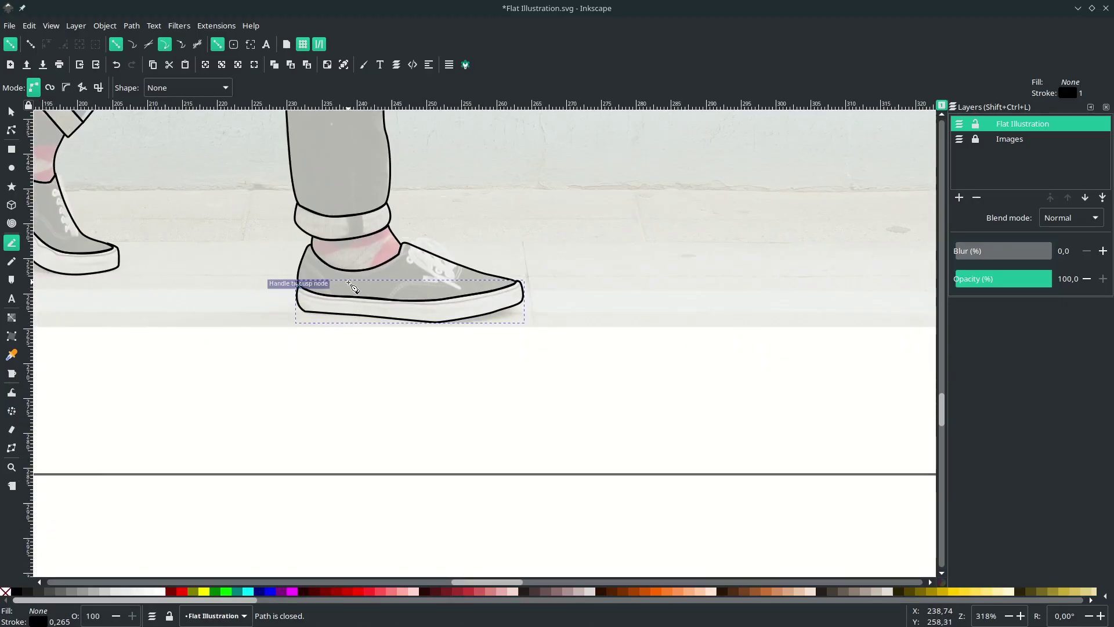
{"action": "key", "text": "s"}
{"action": "key", "text": "Escape"}
Fill the man's face shape with the palette colour ffb2a8ff, sampled from its swatch.
{"action": "scroll", "coordinate": [347, 370], "scroll_direction": "down", "scroll_amount": 4, "text": "ctrl"}
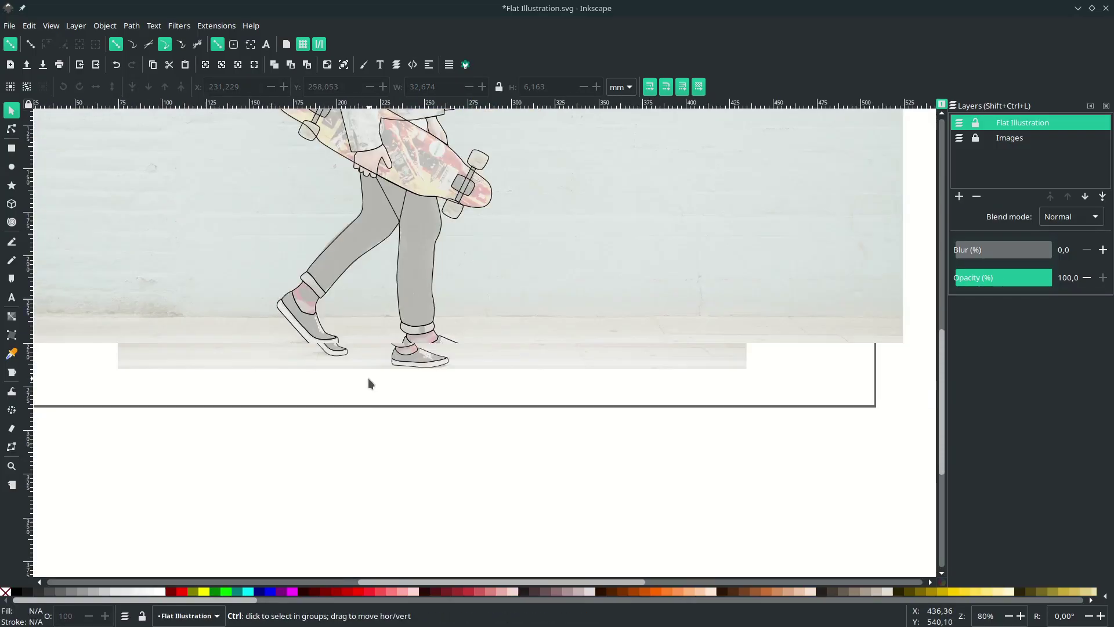
{"action": "scroll", "coordinate": [368, 377], "scroll_direction": "down", "scroll_amount": 1, "text": "ctrl"}
{"action": "scroll", "coordinate": [372, 389], "scroll_direction": "up", "scroll_amount": 3}
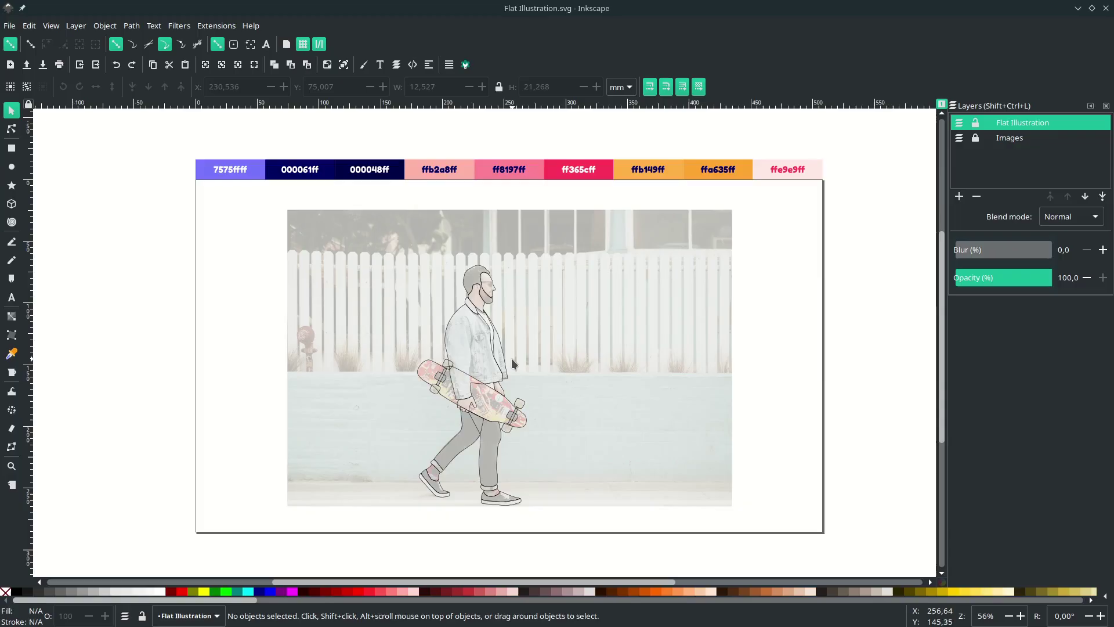
{"action": "scroll", "coordinate": [479, 288], "scroll_direction": "up", "scroll_amount": 5, "text": "ctrl"}
{"action": "scroll", "coordinate": [601, 277], "scroll_direction": "up", "scroll_amount": 1, "text": "ctrl"}
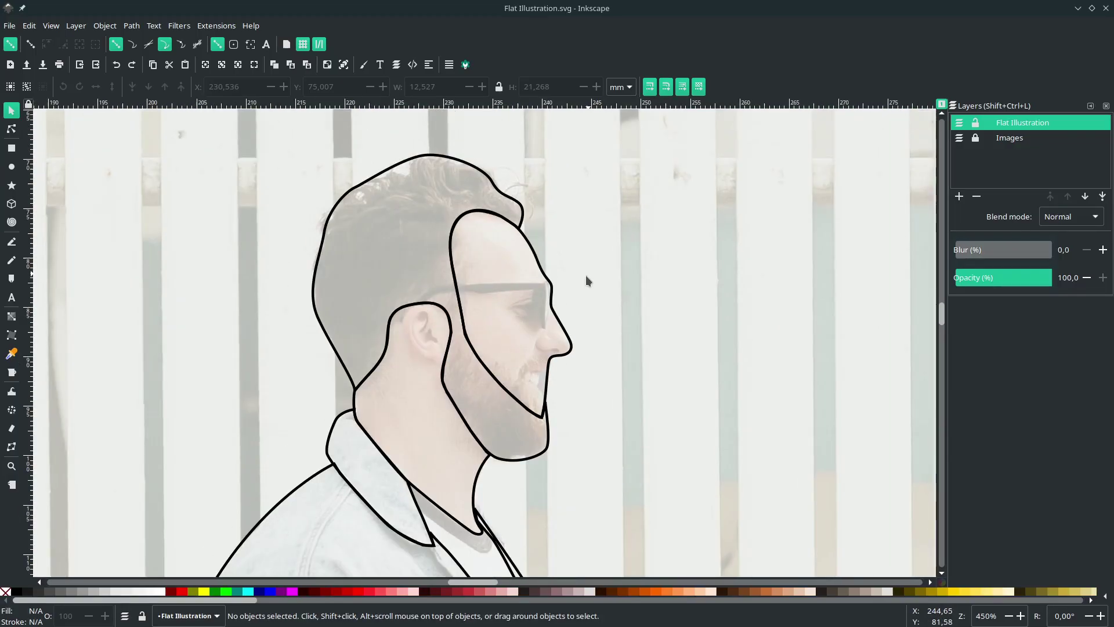
{"action": "scroll", "coordinate": [586, 273], "scroll_direction": "up", "scroll_amount": 3}
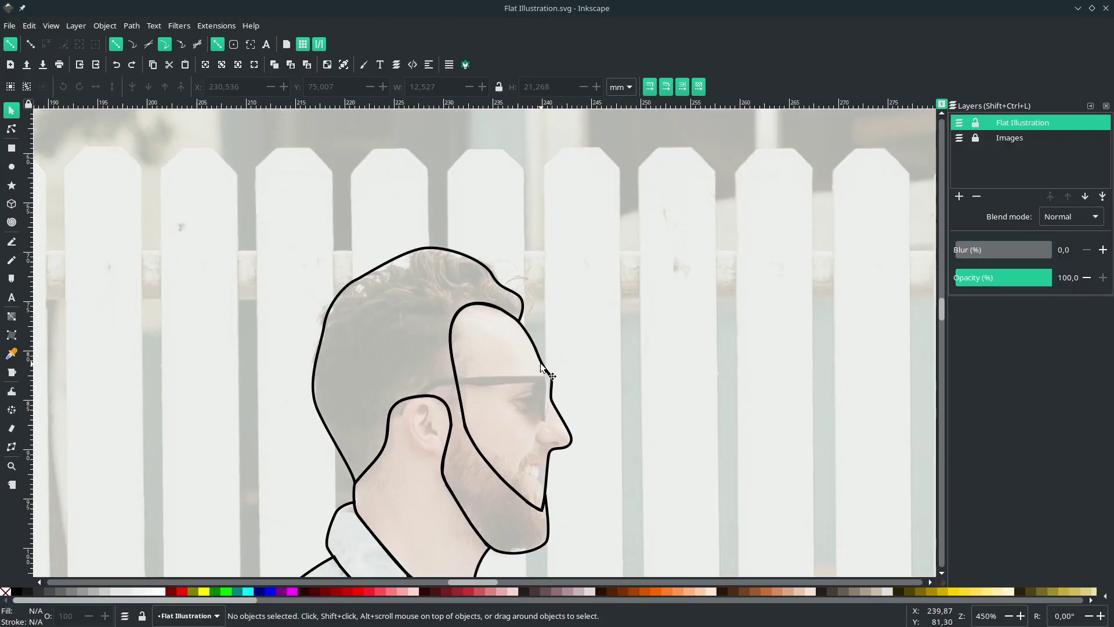
{"action": "left_click", "coordinate": [541, 363]}
{"action": "scroll", "coordinate": [541, 364], "scroll_direction": "down", "scroll_amount": 2, "text": "ctrl"}
{"action": "scroll", "coordinate": [544, 357], "scroll_direction": "down", "scroll_amount": 2, "text": "ctrl"}
{"action": "key", "text": "d"}
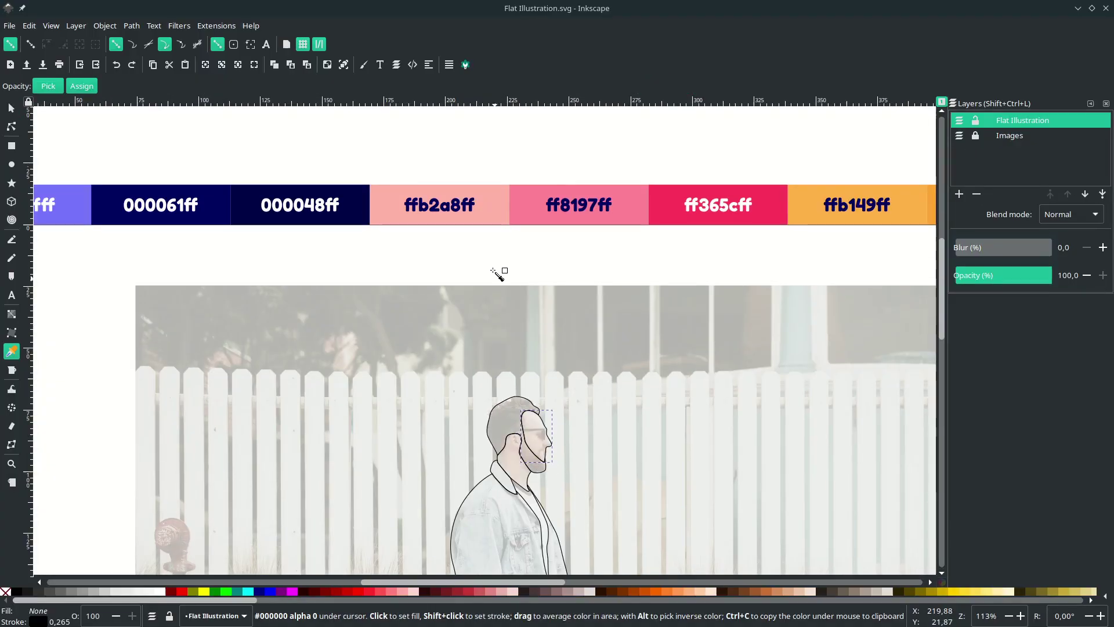
{"action": "scroll", "coordinate": [487, 231], "scroll_direction": "up", "scroll_amount": 1, "text": "ctrl"}
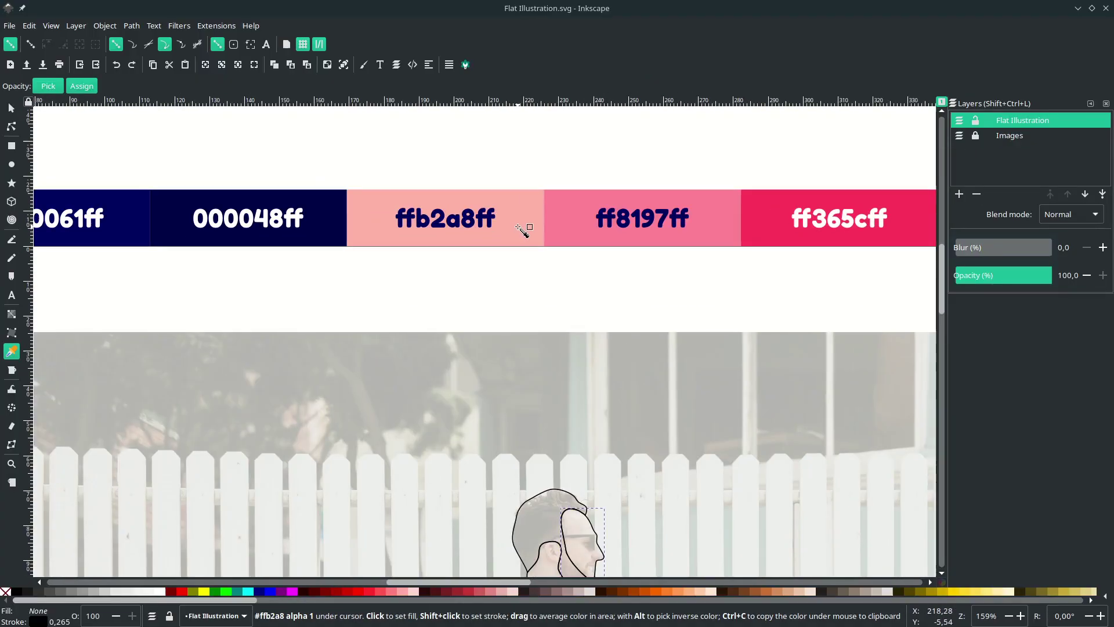
{"action": "left_click", "coordinate": [517, 227]}
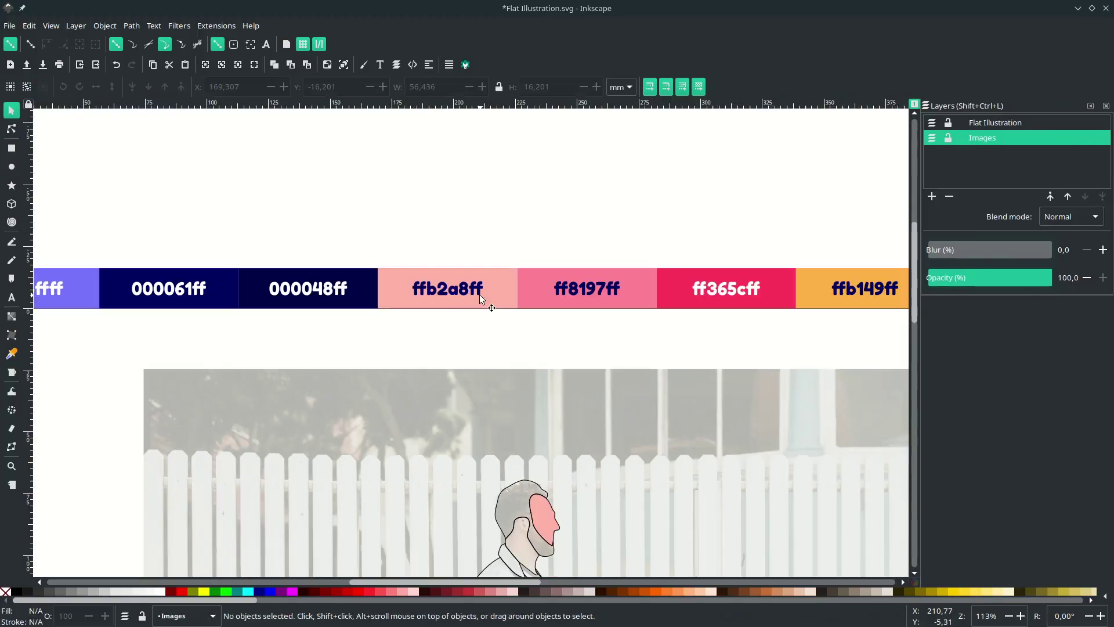
Open the Fill and Stroke settings to inspect the ffb2a8ff swatch's colour.
{"action": "scroll", "coordinate": [469, 282], "scroll_direction": "up", "scroll_amount": 2, "text": "ctrl"}
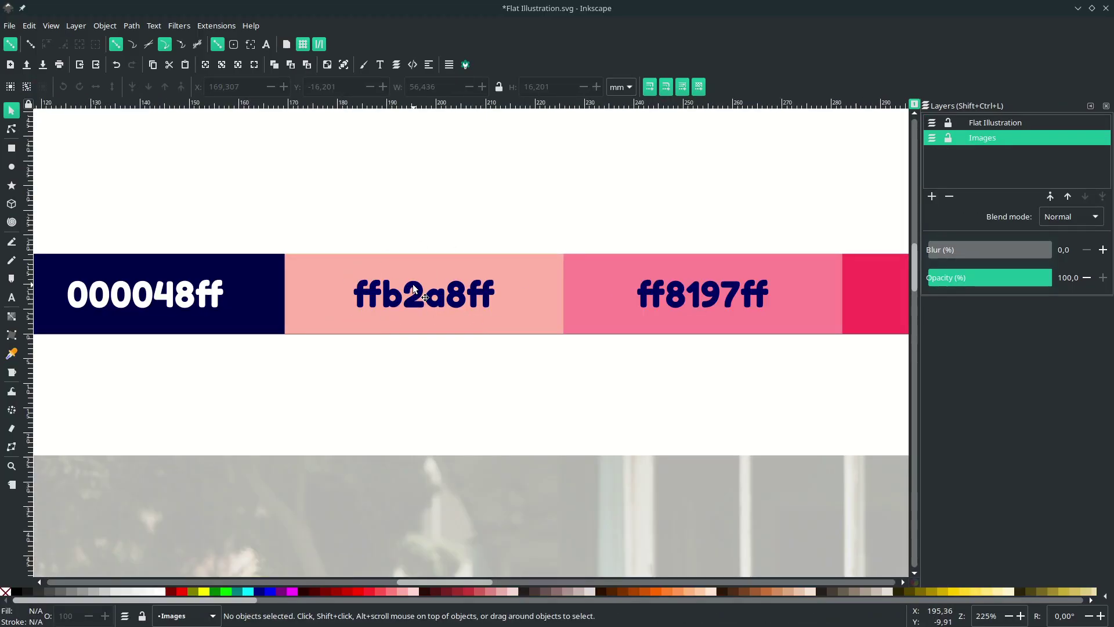
{"action": "left_click", "coordinate": [365, 66]}
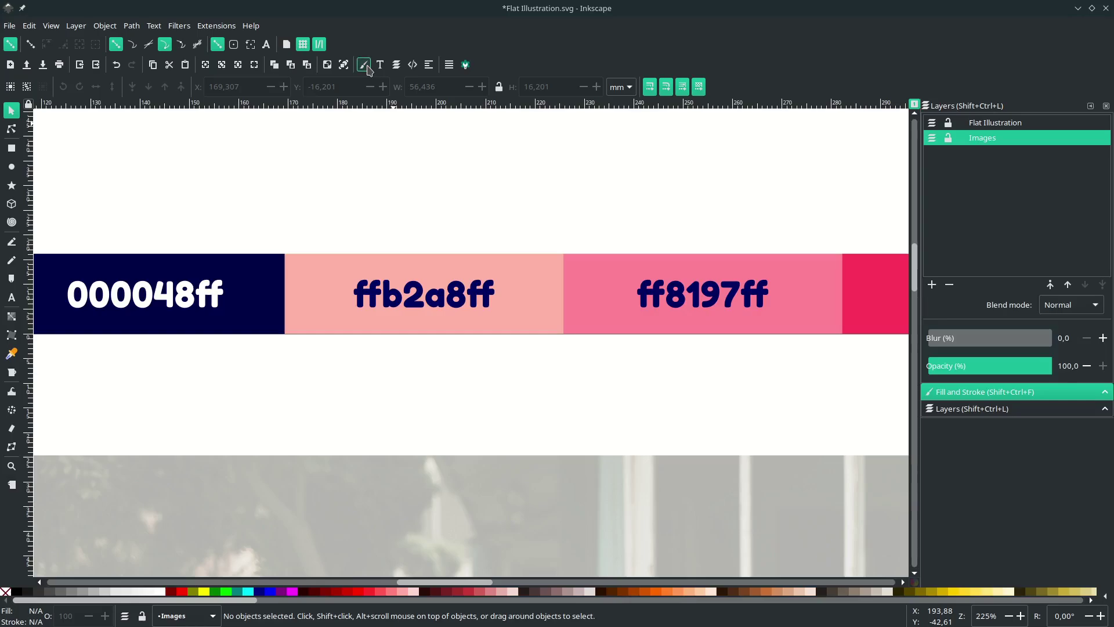
{"action": "left_click", "coordinate": [974, 392]}
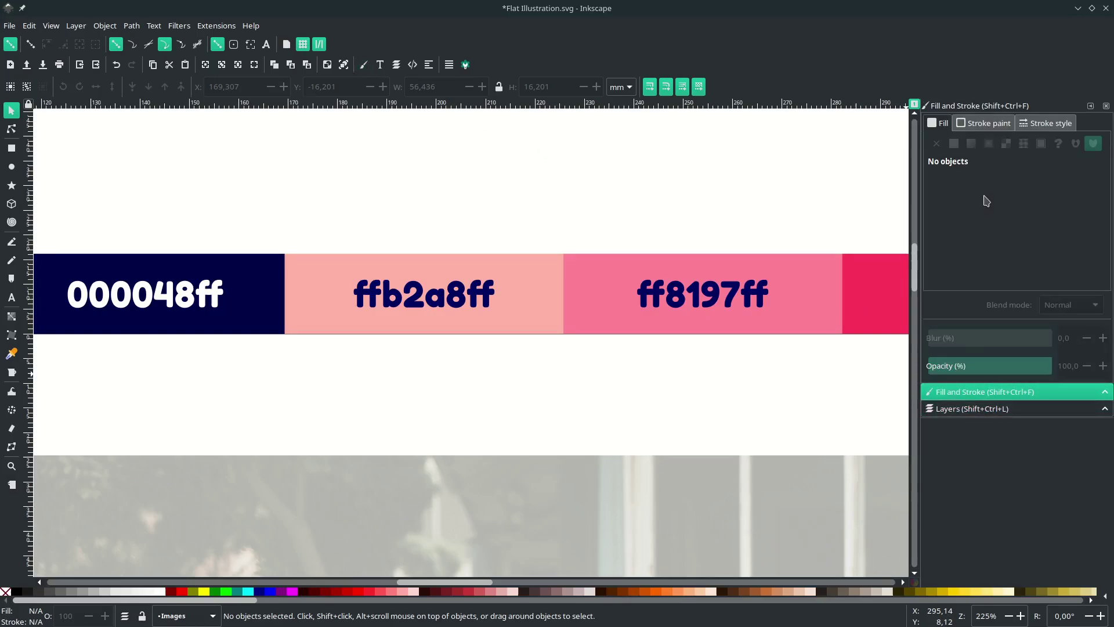
{"action": "left_click", "coordinate": [550, 284]}
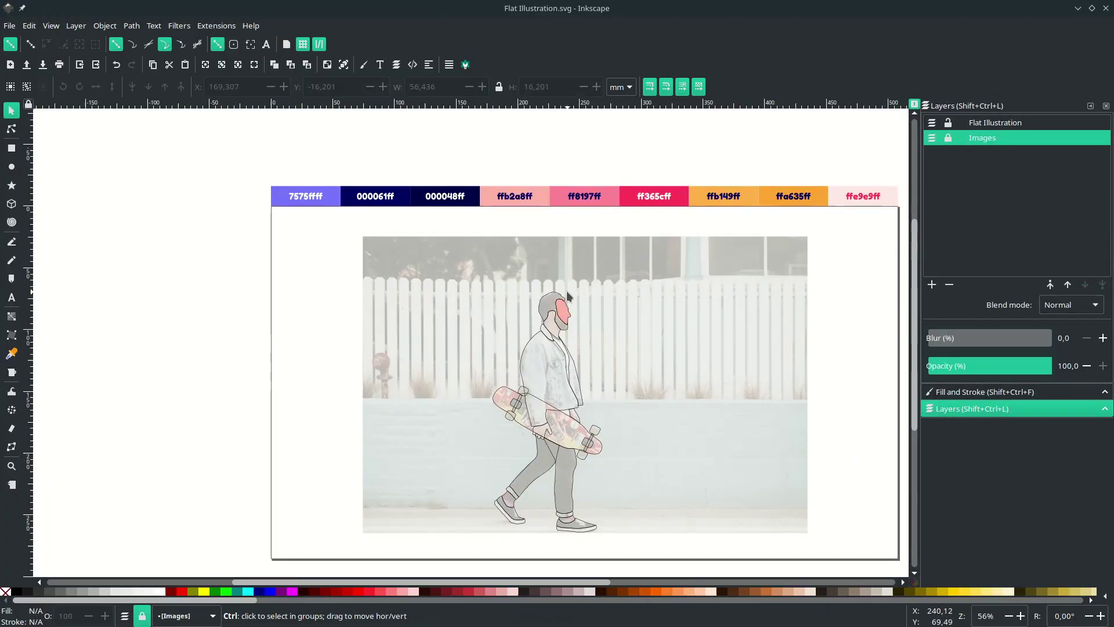
Fill the hair and beard shape with the navy palette colour 000061ff.
{"action": "scroll", "coordinate": [527, 297], "scroll_direction": "up", "scroll_amount": 5}
{"action": "left_click", "coordinate": [527, 297]}
{"action": "scroll", "coordinate": [436, 273], "scroll_direction": "down", "scroll_amount": 3}
{"action": "scroll", "coordinate": [298, 162], "scroll_direction": "up", "scroll_amount": 2}
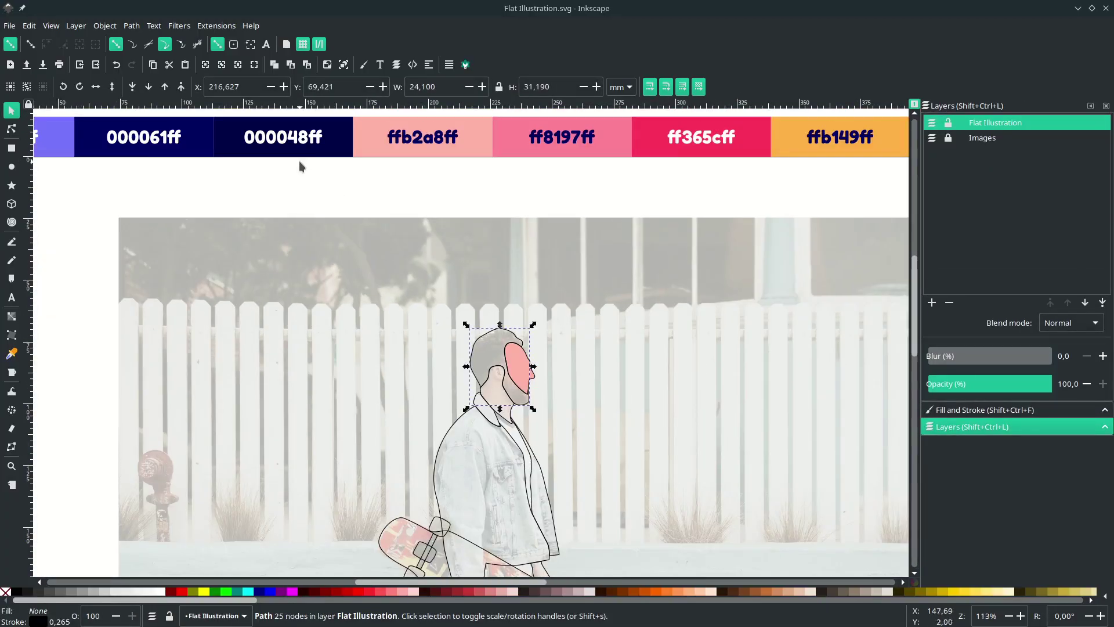
{"action": "key", "text": "d"}
{"action": "left_click", "coordinate": [224, 155]}
{"action": "scroll", "coordinate": [373, 241], "scroll_direction": "down", "scroll_amount": 2}
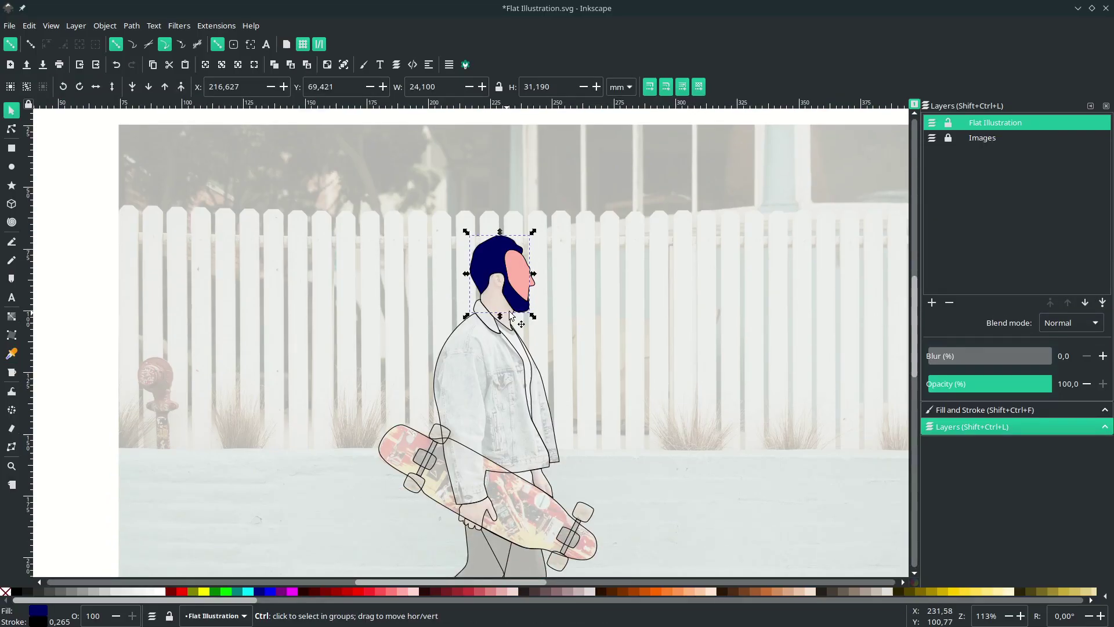
Fill the ear and neck shape with the skin colour sampled from the face.
{"action": "scroll", "coordinate": [510, 317], "scroll_direction": "up", "scroll_amount": 4}
{"action": "left_click", "coordinate": [510, 315]}
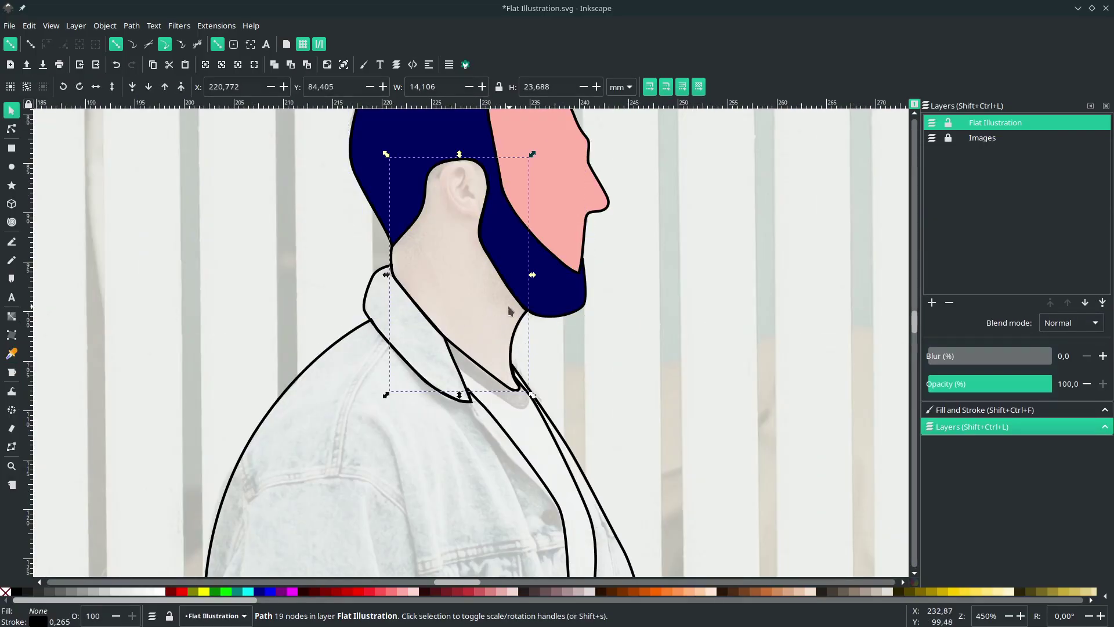
{"action": "left_click", "coordinate": [566, 173]}
Fill the jacket's collar and its main body with the pink palette colour ff8197ff.
{"action": "scroll", "coordinate": [436, 464], "scroll_direction": "down", "scroll_amount": 4}
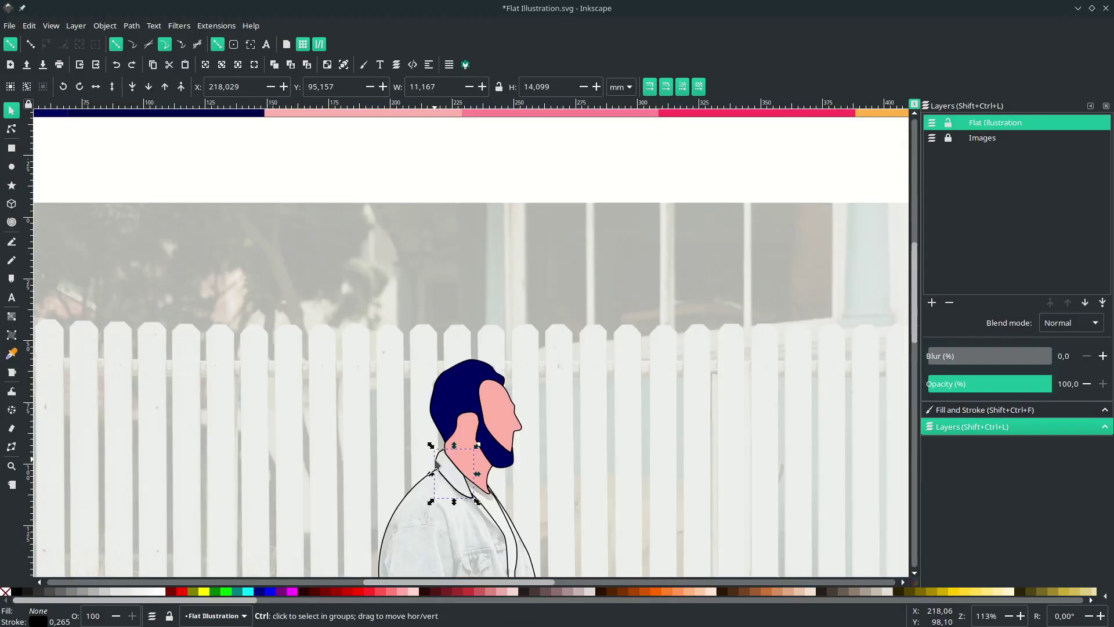
{"action": "key", "text": "d"}
{"action": "left_click", "coordinate": [506, 198]}
{"action": "scroll", "coordinate": [490, 348], "scroll_direction": "down", "scroll_amount": 4}
{"action": "key", "text": "s"}
{"action": "left_click", "coordinate": [487, 419]}
{"action": "key", "text": "d"}
{"action": "left_click", "coordinate": [511, 124]}
{"action": "scroll", "coordinate": [471, 453], "scroll_direction": "right", "scroll_amount": 2}
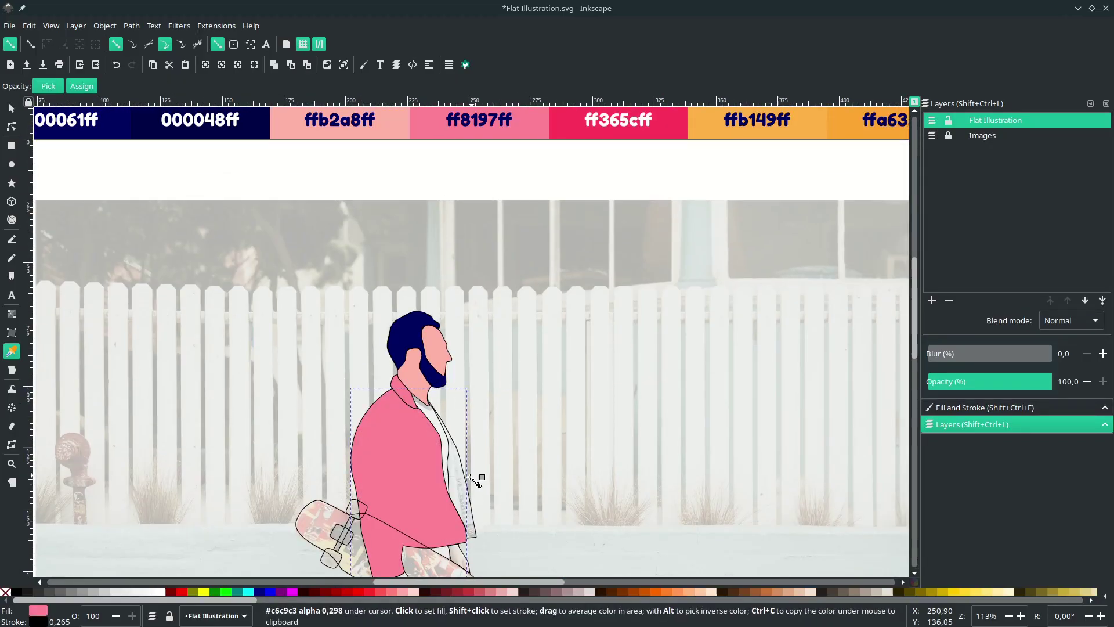
Fill the jacket's far front panel with the red palette colour ff365cff.
{"action": "key", "text": "n"}
{"action": "scroll", "coordinate": [469, 480], "scroll_direction": "up", "scroll_amount": 2}
{"action": "left_click", "coordinate": [460, 456]}
{"action": "key", "text": "d"}
{"action": "scroll", "coordinate": [460, 455], "scroll_direction": "down", "scroll_amount": 2}
{"action": "left_click", "coordinate": [554, 152]}
Fill the hand holding the skateboard and the far hand with the skin colour ffb2a8ff.
{"action": "scroll", "coordinate": [449, 335], "scroll_direction": "down", "scroll_amount": 8}
{"action": "scroll", "coordinate": [449, 335], "scroll_direction": "up", "scroll_amount": 2}
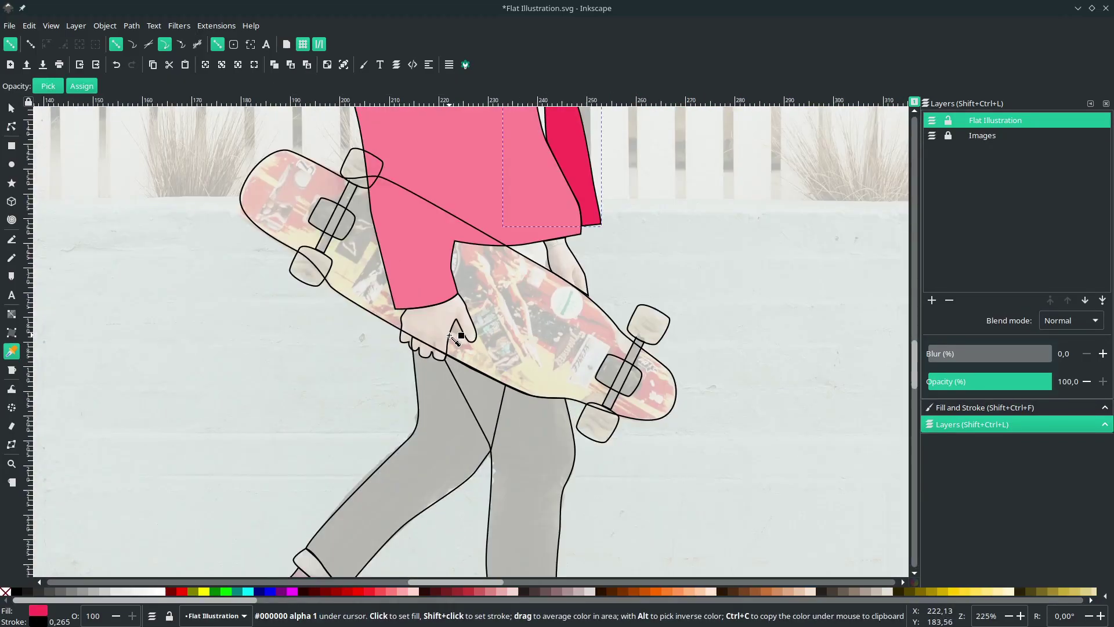
{"action": "key", "text": "s"}
{"action": "left_click", "coordinate": [449, 334]}
{"action": "left_click", "coordinate": [542, 287], "text": "shift"}
{"action": "scroll", "coordinate": [550, 406], "scroll_direction": "down", "scroll_amount": 3}
{"action": "key", "text": "d"}
{"action": "left_click", "coordinate": [535, 313]}
Fill the skateboard deck with the orange palette colour ffb149ff.
{"action": "key", "text": "s"}
{"action": "left_click", "coordinate": [542, 368]}
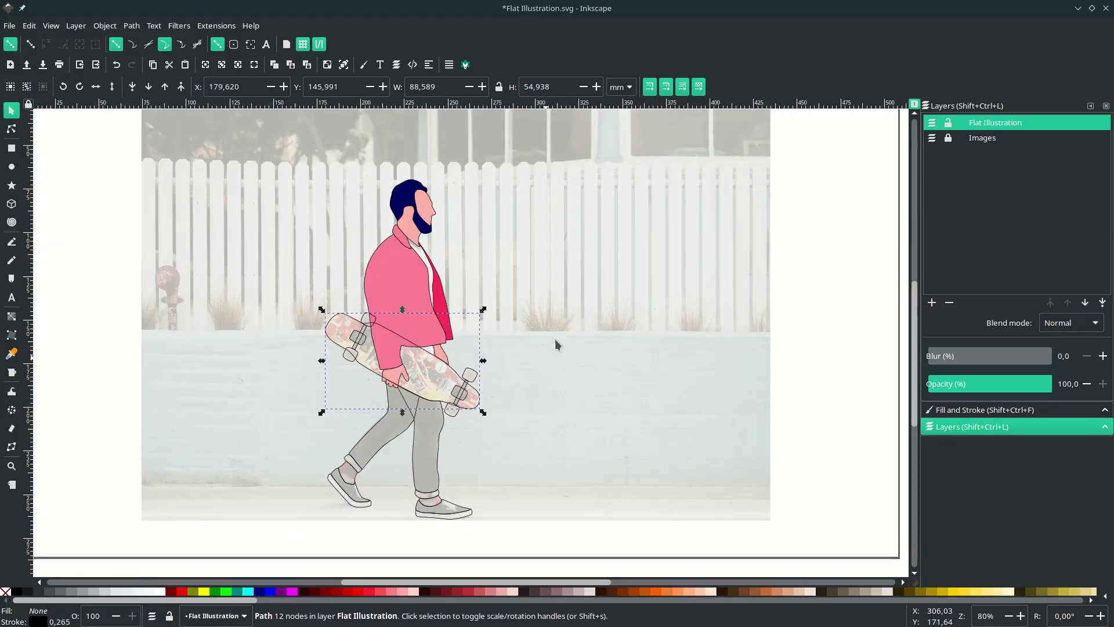
{"action": "scroll", "coordinate": [542, 367], "scroll_direction": "up", "scroll_amount": 4}
{"action": "key", "text": "d"}
{"action": "left_click", "coordinate": [695, 143]}
{"action": "scroll", "coordinate": [443, 410], "scroll_direction": "down", "scroll_amount": 4}
Fill the wheels, base and axle of the skateboard's front truck with dark navy from the palette.
{"action": "scroll", "coordinate": [443, 410], "scroll_direction": "up", "scroll_amount": 3}
{"action": "key", "text": "s"}
{"action": "left_click", "coordinate": [504, 320]}
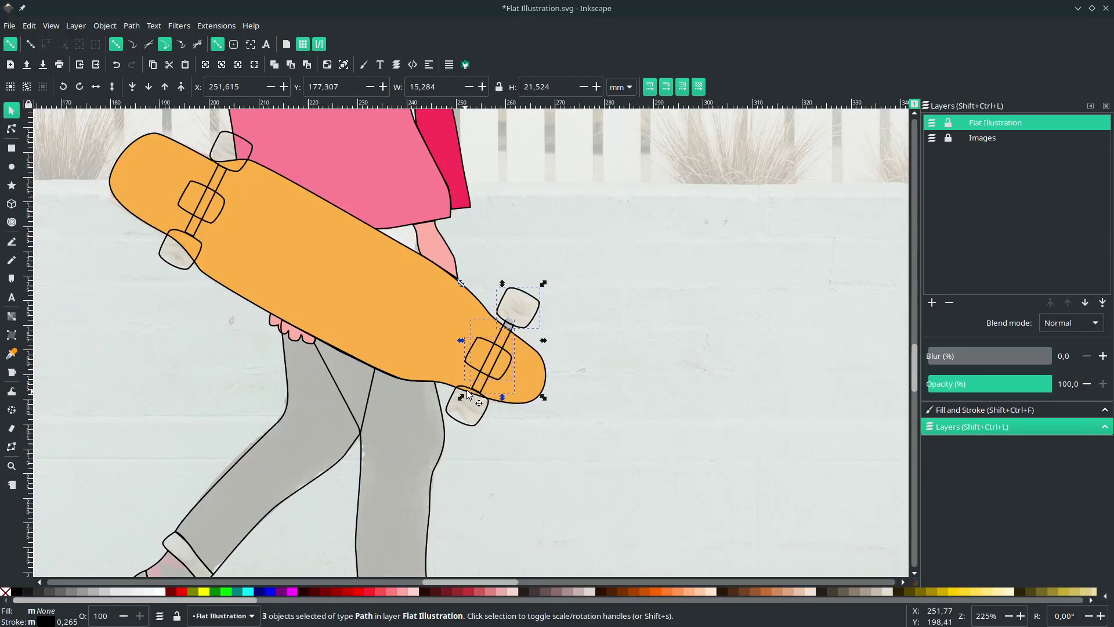
{"action": "left_click", "coordinate": [484, 410], "text": "shift"}
{"action": "scroll", "coordinate": [485, 412], "scroll_direction": "down", "scroll_amount": 2}
{"action": "key", "text": "d"}
{"action": "left_click", "coordinate": [418, 290]}
Fill the wheels, base and axle of the skateboard's rear truck with dark navy from the palette.
{"action": "scroll", "coordinate": [449, 395], "scroll_direction": "up", "scroll_amount": 3}
{"action": "key", "text": "s"}
{"action": "left_click", "coordinate": [254, 307]}
{"action": "left_click", "coordinate": [254, 330], "text": "shift"}
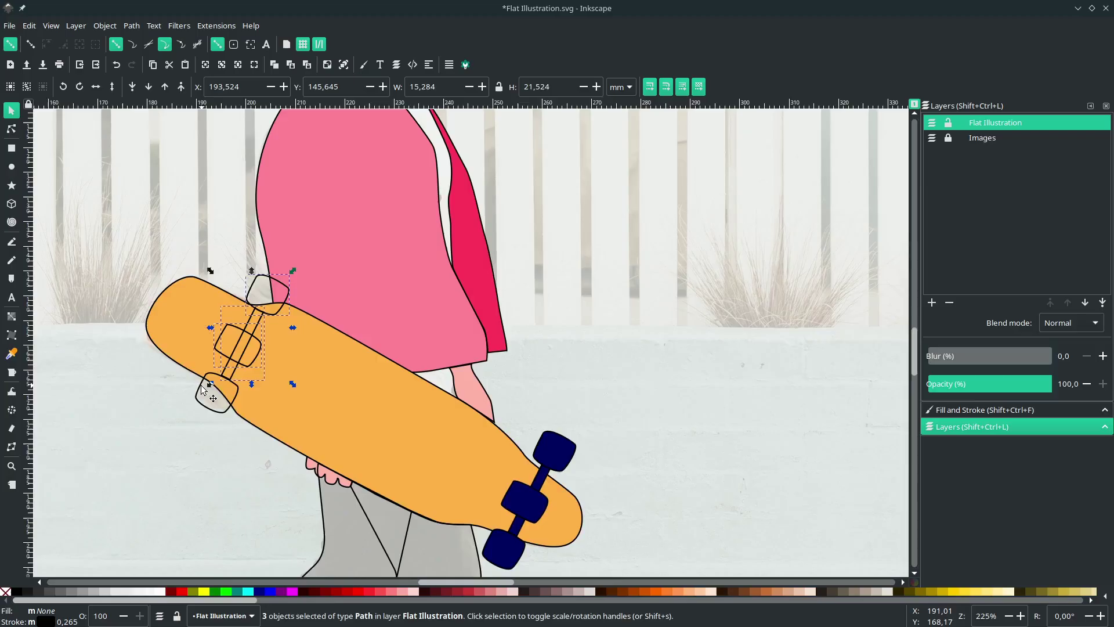
{"action": "left_click", "coordinate": [201, 387], "text": "shift"}
{"action": "scroll", "coordinate": [201, 389], "scroll_direction": "down", "scroll_amount": 2}
{"action": "key", "text": "d"}
{"action": "left_click", "coordinate": [366, 439]}
Fill the front and back trouser legs with the palette's dark navy shades, using the darker one on the back leg.
{"action": "key", "text": "s"}
{"action": "left_click", "coordinate": [434, 421]}
{"action": "scroll", "coordinate": [409, 417], "scroll_direction": "up", "scroll_amount": 2}
{"action": "left_click", "coordinate": [409, 416]}
{"action": "key", "text": "d"}
{"action": "left_click", "coordinate": [538, 360]}
{"action": "scroll", "coordinate": [425, 442], "scroll_direction": "down", "scroll_amount": 4}
Fill the rolled cuffs of both trouser legs with the violet palette colour 7575ffff.
{"action": "scroll", "coordinate": [461, 475], "scroll_direction": "up", "scroll_amount": 4}
{"action": "key", "text": "s"}
{"action": "scroll", "coordinate": [392, 399], "scroll_direction": "up", "scroll_amount": 2}
{"action": "left_click", "coordinate": [635, 489]}
{"action": "left_click", "coordinate": [341, 367], "text": "shift"}
{"action": "scroll", "coordinate": [367, 441], "scroll_direction": "down", "scroll_amount": 5}
{"action": "key", "text": "d"}
{"action": "left_click", "coordinate": [180, 189]}
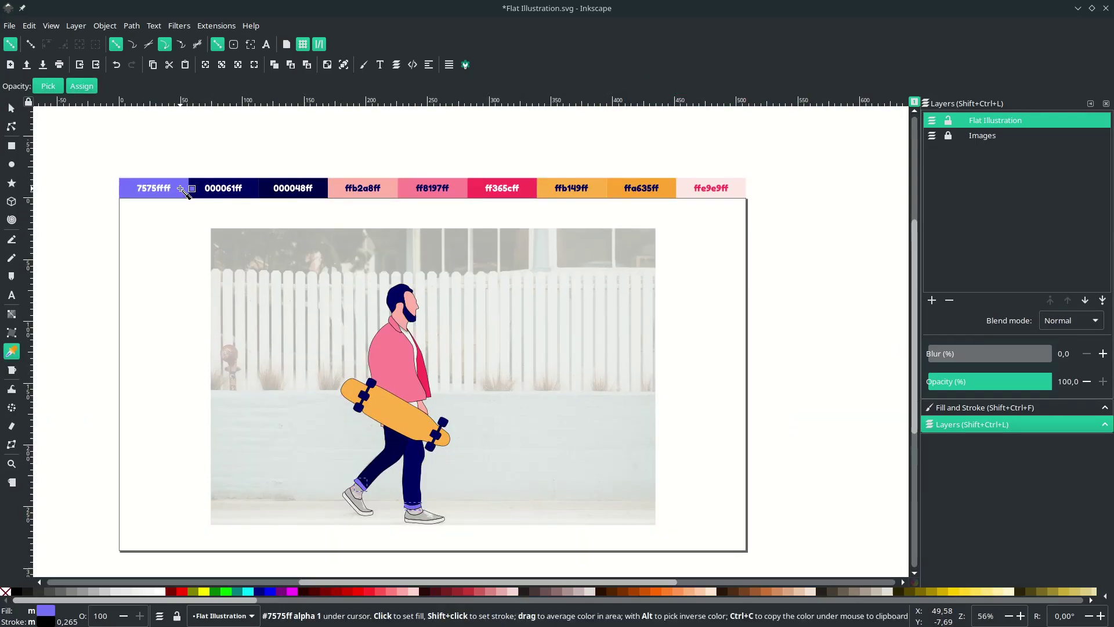
Fill the ankle shapes between the cuffs and shoes with the skin colour ffb2a8ff.
{"action": "key", "text": "s"}
{"action": "scroll", "coordinate": [364, 521], "scroll_direction": "up", "scroll_amount": 4}
{"action": "left_click", "coordinate": [355, 406]}
{"action": "key", "text": "d"}
Fill the uppers of both shoes with dark navy from the palette.
{"action": "key", "text": "s"}
{"action": "left_click", "coordinate": [366, 403]}
{"action": "left_click", "coordinate": [614, 424], "text": "shift"}
{"action": "key", "text": "d"}
{"action": "left_click", "coordinate": [580, 316]}
Fill the soles of both shoes with orange from the palette and deselect them.
{"action": "key", "text": "s"}
{"action": "left_click", "coordinate": [580, 471]}
{"action": "left_click", "coordinate": [377, 440], "text": "shift"}
{"action": "scroll", "coordinate": [441, 377], "scroll_direction": "up", "scroll_amount": 4}
{"action": "key", "text": "d"}
{"action": "left_click", "coordinate": [574, 219]}
{"action": "key", "text": "s"}
{"action": "left_click", "coordinate": [422, 521]}
{"action": "scroll", "coordinate": [422, 520], "scroll_direction": "down", "scroll_amount": 4}
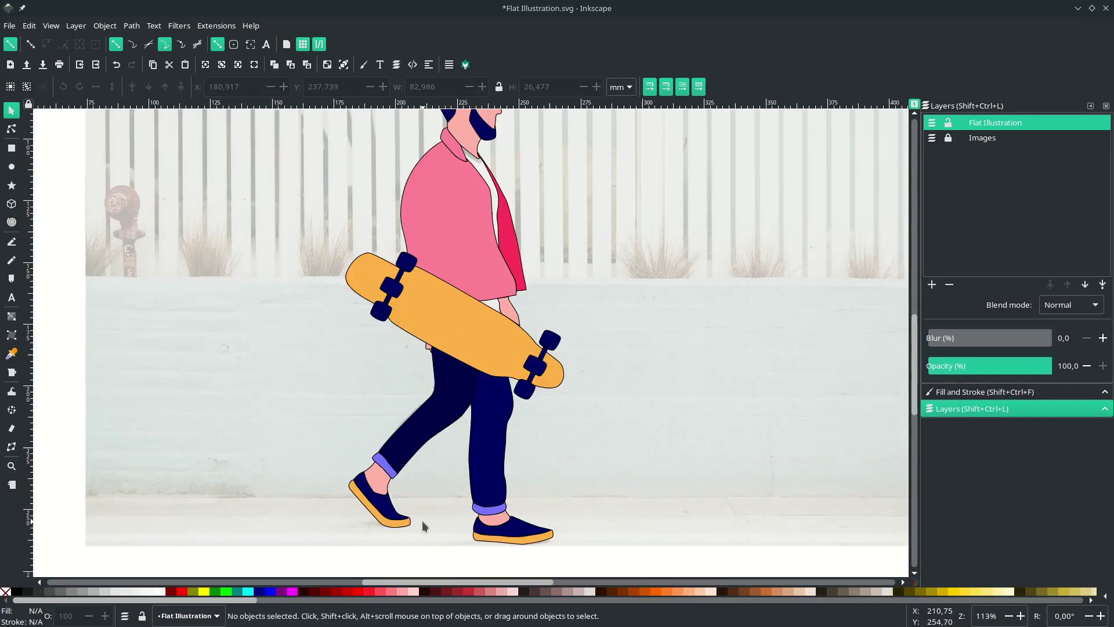
Remove the black stroke from all paths of the man and skateboard, and deselect them.
{"action": "scroll", "coordinate": [559, 441], "scroll_direction": "down", "scroll_amount": 2}
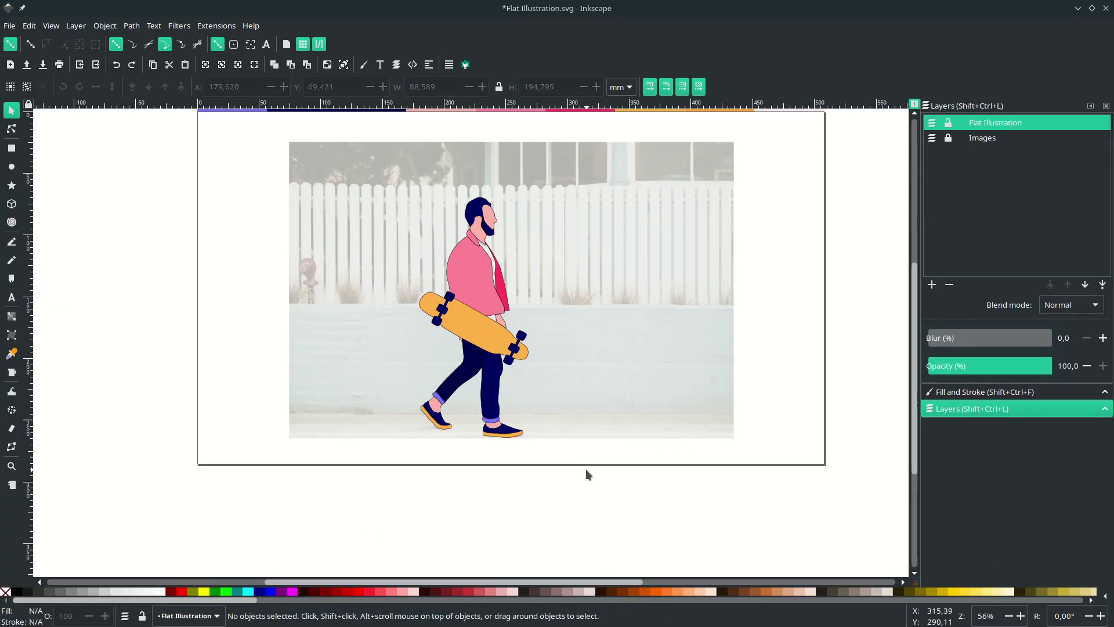
{"action": "left_click_drag", "start_coordinate": [616, 489], "coordinate": [341, 187]}
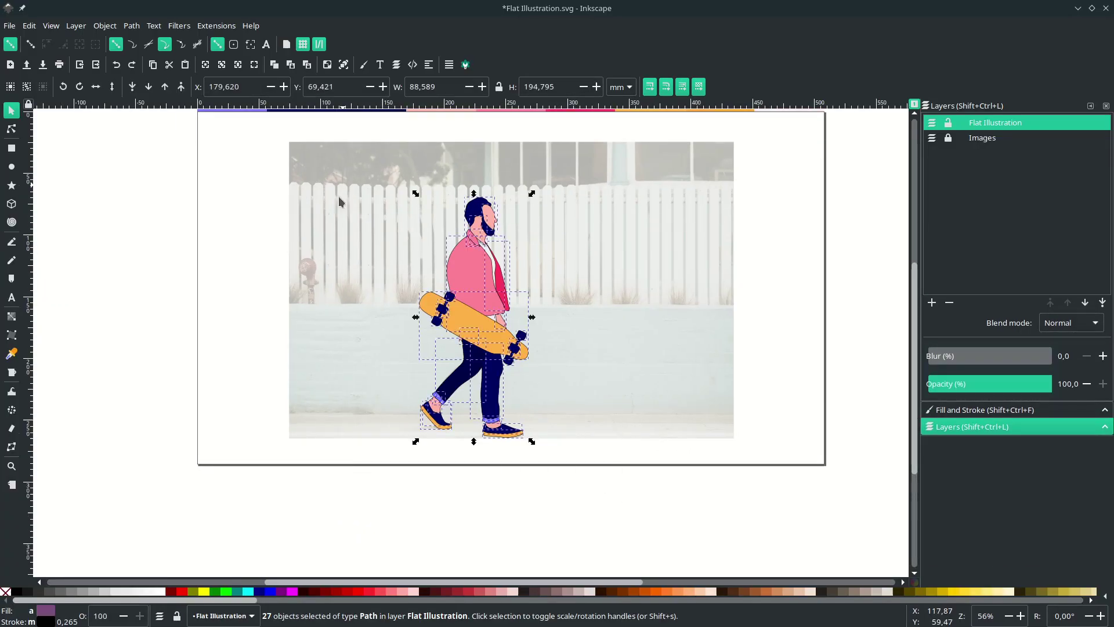
{"action": "right_click", "coordinate": [45, 622]}
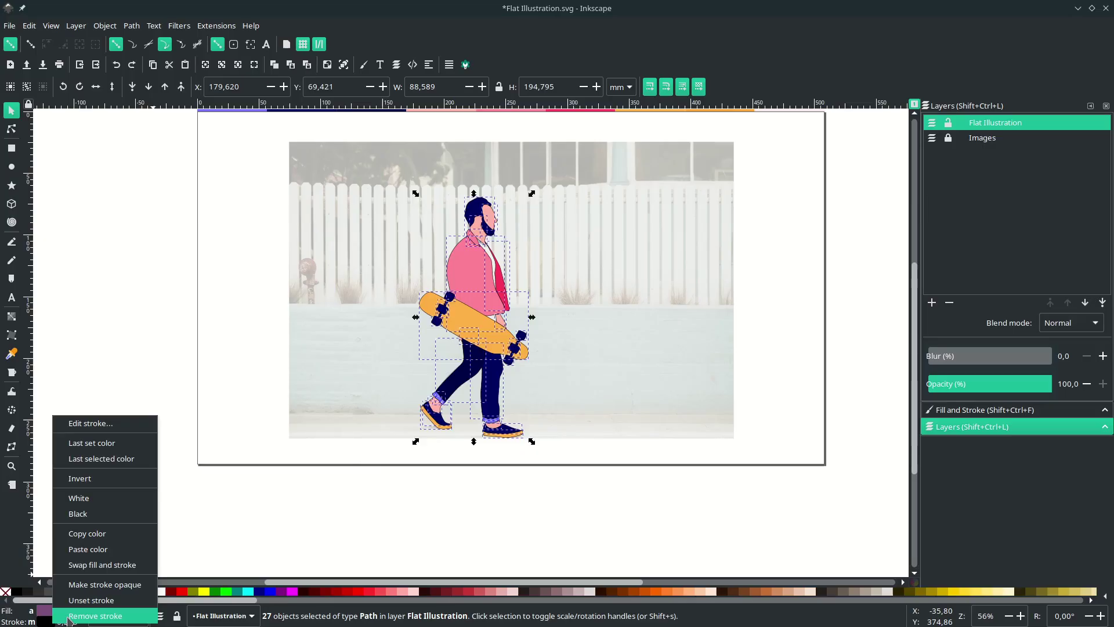
{"action": "left_click", "coordinate": [69, 616]}
{"action": "left_click", "coordinate": [548, 488]}
{"action": "scroll", "coordinate": [545, 400], "scroll_direction": "down", "scroll_amount": 1}
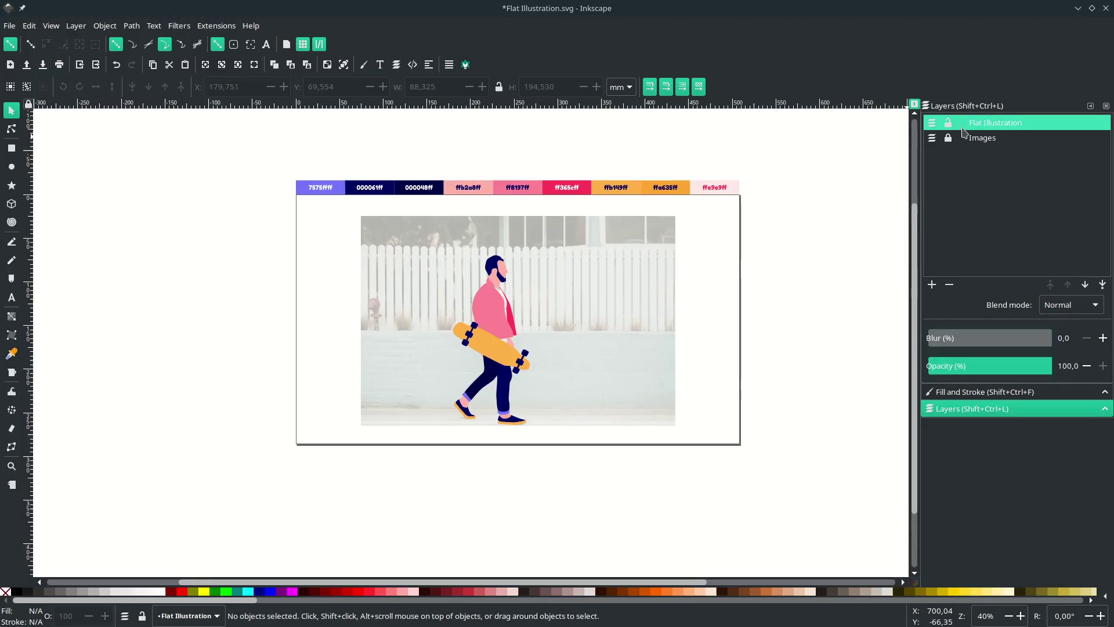
Unlock the Images layer and move the whole row of colour swatches with their labels to the Flat Illustration layer.
{"action": "left_click", "coordinate": [948, 139]}
{"action": "left_click_drag", "start_coordinate": [418, 154], "coordinate": [475, 182]}
{"action": "left_click_drag", "start_coordinate": [314, 173], "coordinate": [644, 230]}
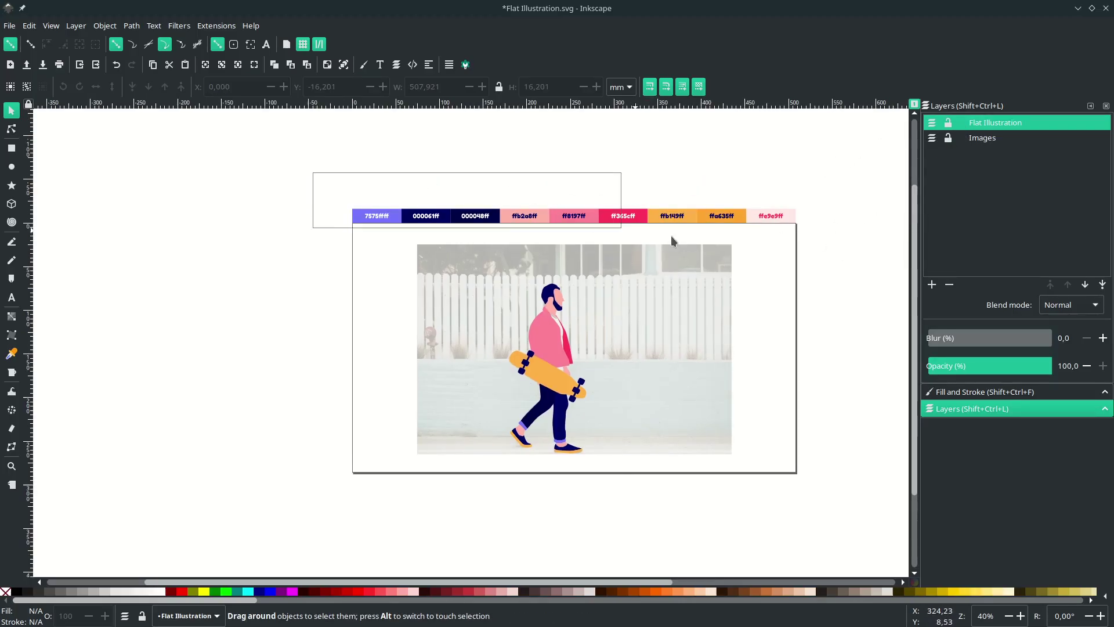
{"action": "left_click_drag", "start_coordinate": [823, 244], "coordinate": [824, 244]}
{"action": "scroll", "coordinate": [813, 238], "scroll_direction": "up", "scroll_amount": 2}
{"action": "right_click", "coordinate": [712, 228]}
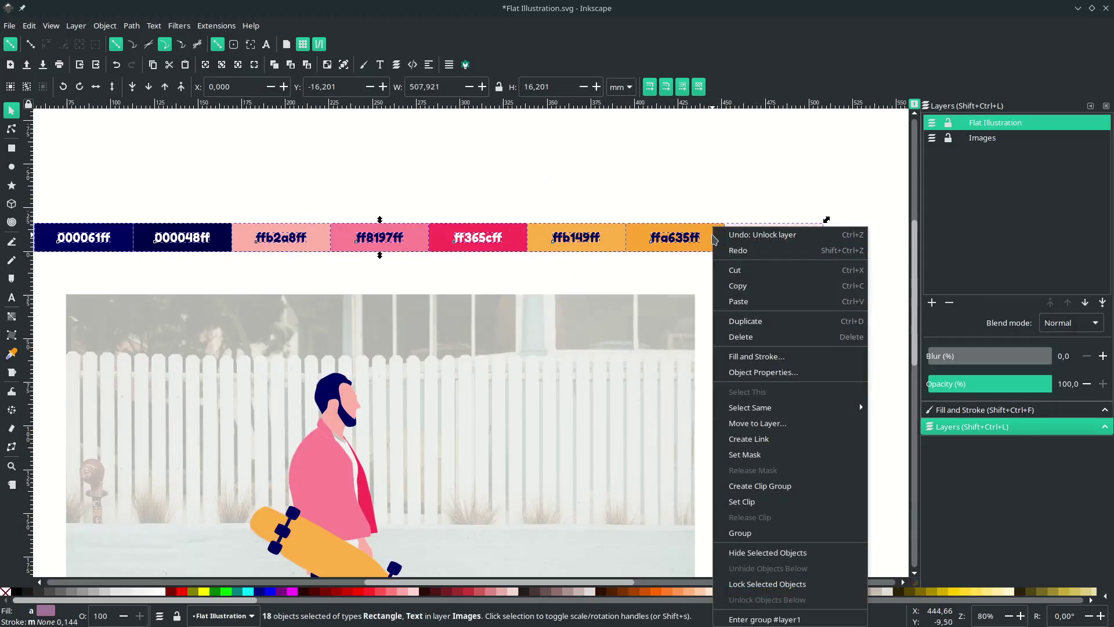
{"action": "left_click", "coordinate": [767, 424]}
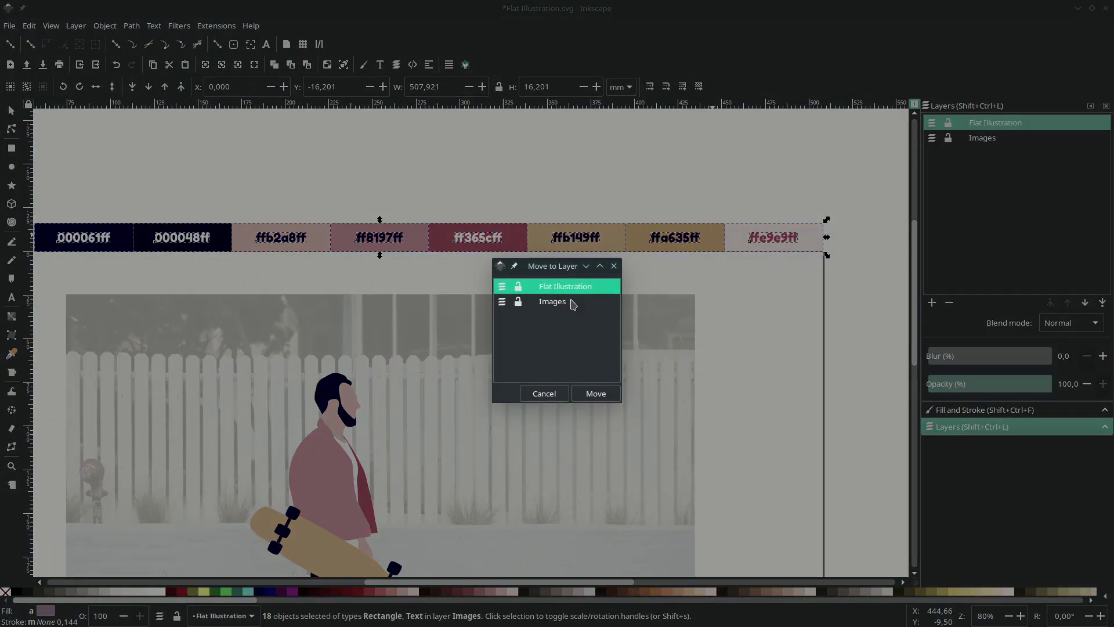
{"action": "left_click", "coordinate": [597, 394]}
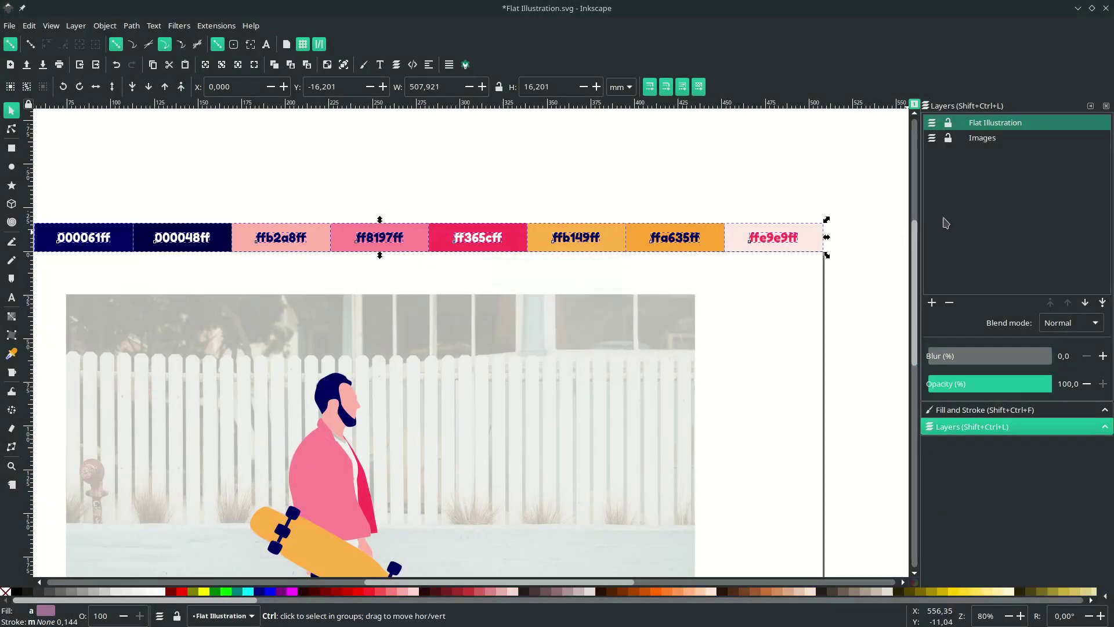
Hide the Images layer and delete the surplus nodes of the hair path along the upper edge of the forehead.
{"action": "left_click", "coordinate": [932, 142]}
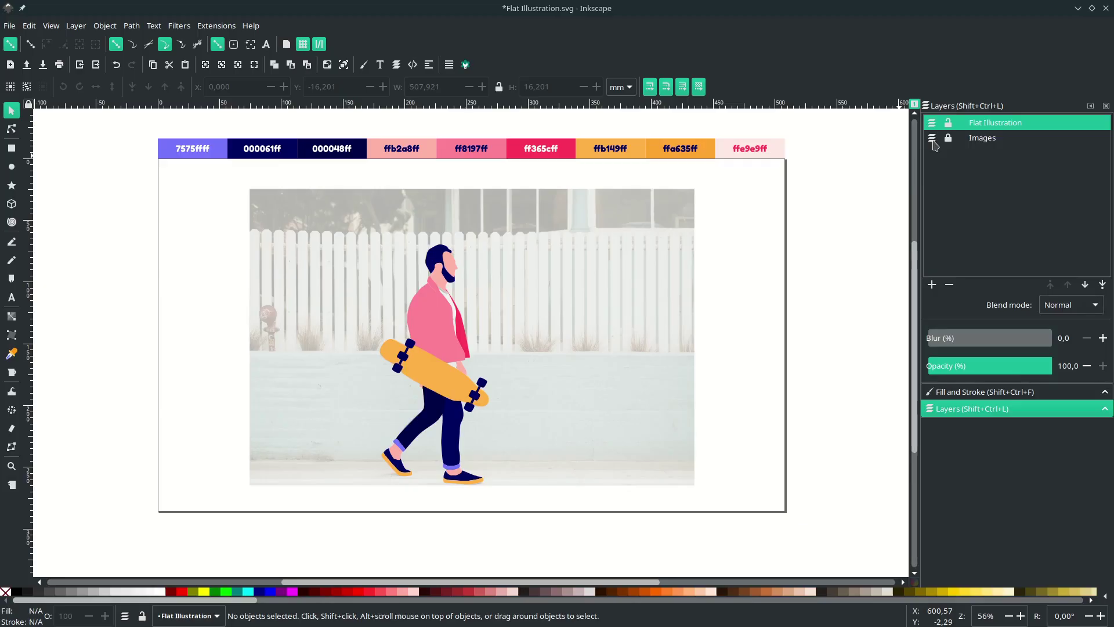
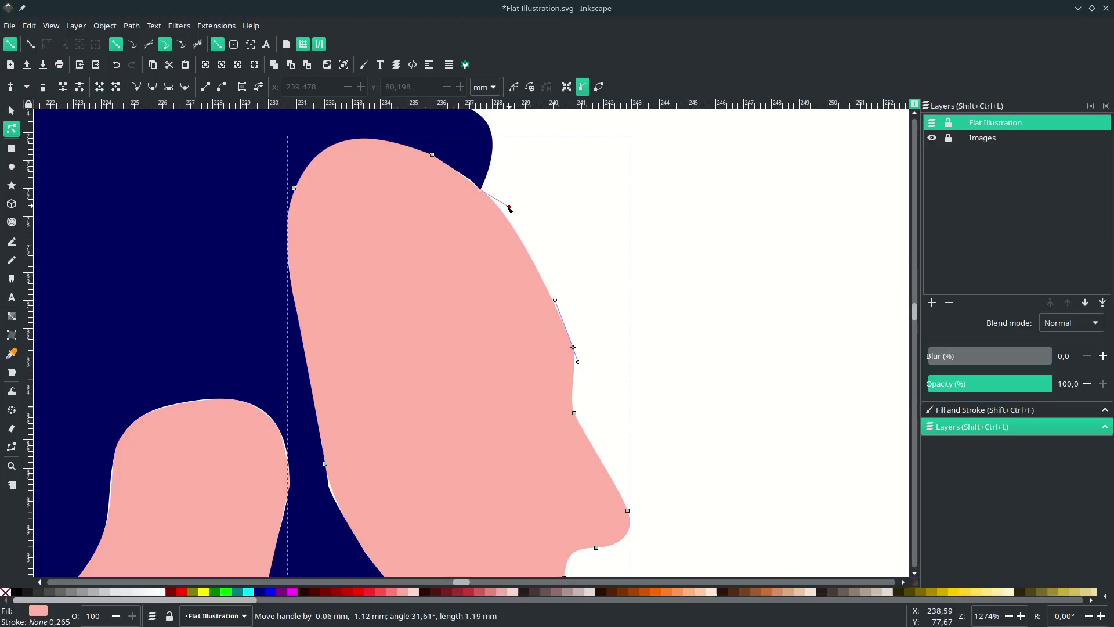
{"action": "scroll", "coordinate": [473, 184], "scroll_direction": "up", "scroll_amount": 4}
{"action": "left_click", "coordinate": [464, 157]}
{"action": "scroll", "coordinate": [458, 156], "scroll_direction": "down", "scroll_amount": 1}
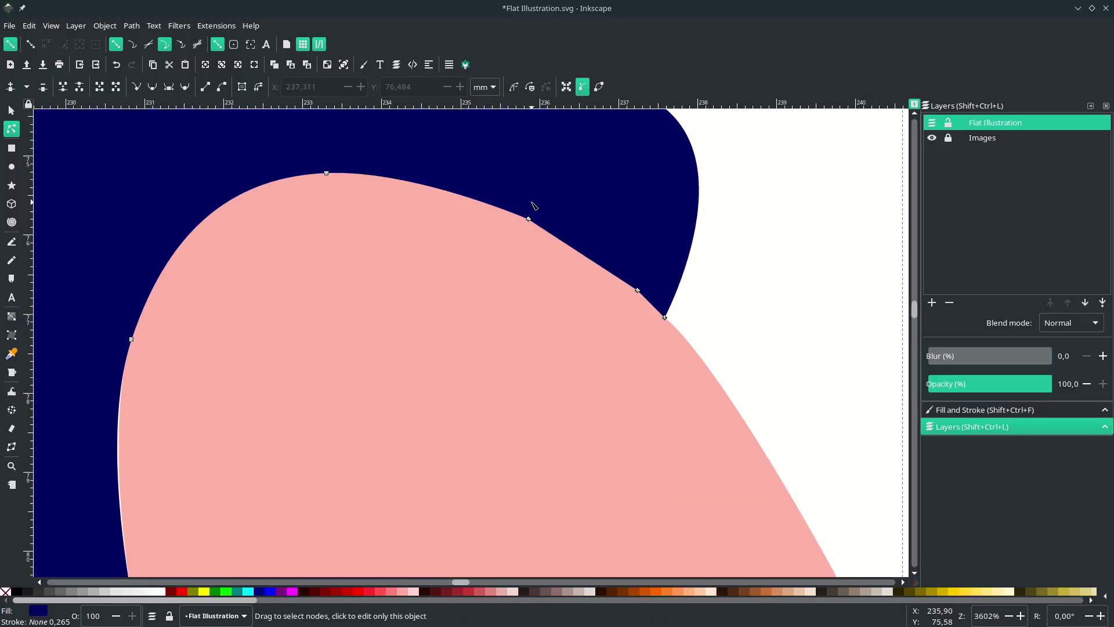
{"action": "scroll", "coordinate": [554, 240], "scroll_direction": "up", "scroll_amount": 4}
{"action": "left_click", "coordinate": [529, 312]}
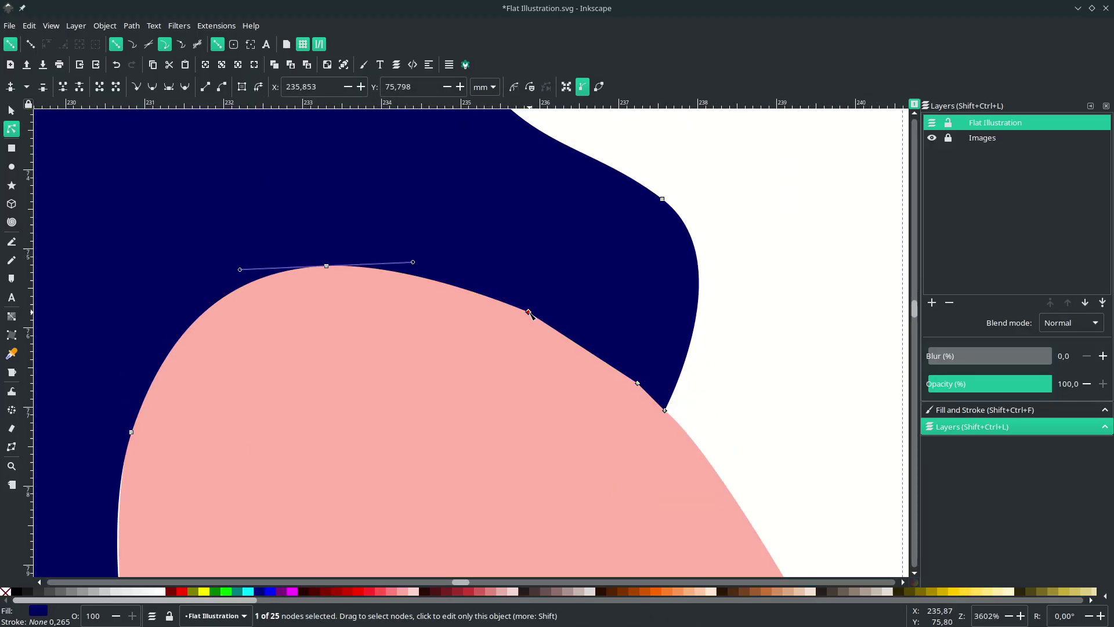
{"action": "key", "text": "Delete"}
{"action": "key", "text": "ctrl+z"}
{"action": "key", "text": "ctrl+z"}
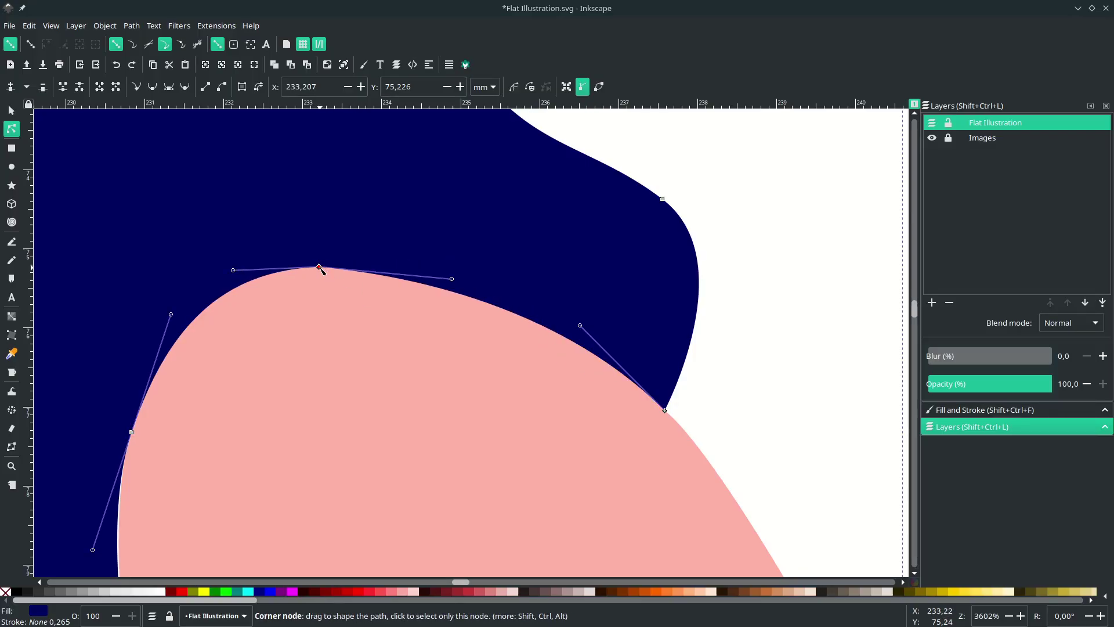
Make the hairline node above the forehead smooth, adjusting its handle, and nudge the node at the tip of the fringe outward.
{"action": "left_click", "coordinate": [151, 89]}
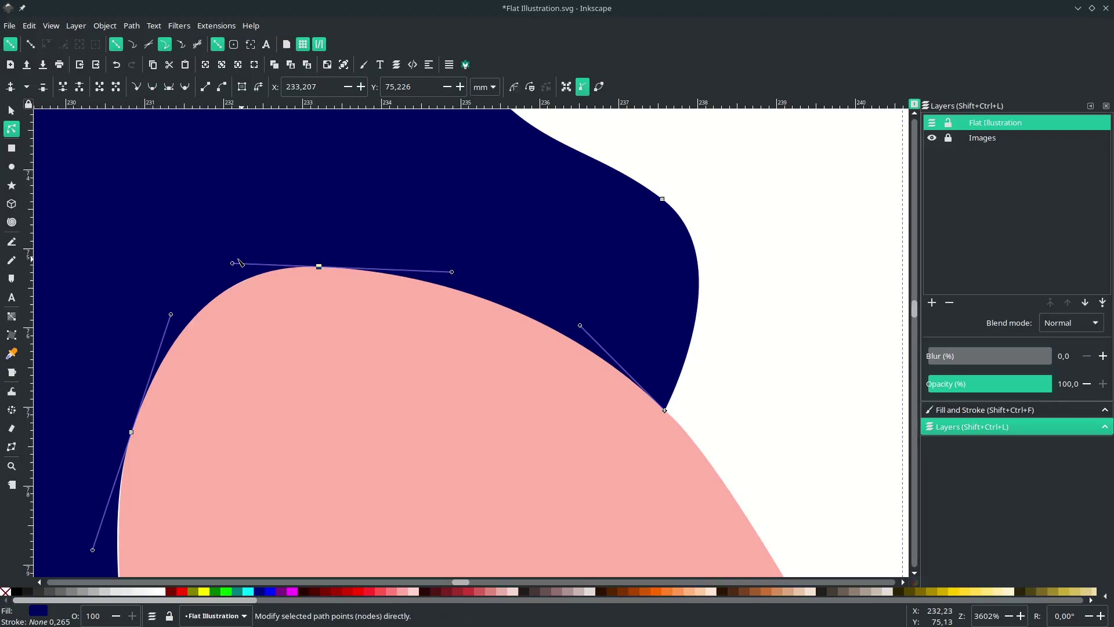
{"action": "left_click_drag", "start_coordinate": [233, 264], "coordinate": [254, 263]}
{"action": "scroll", "coordinate": [535, 265], "scroll_direction": "down", "scroll_amount": 1}
{"action": "scroll", "coordinate": [532, 261], "scroll_direction": "down", "scroll_amount": 1}
{"action": "scroll", "coordinate": [533, 261], "scroll_direction": "left", "scroll_amount": 4}
{"action": "scroll", "coordinate": [533, 261], "scroll_direction": "up", "scroll_amount": 4}
{"action": "left_click_drag", "start_coordinate": [691, 323], "coordinate": [700, 319]}
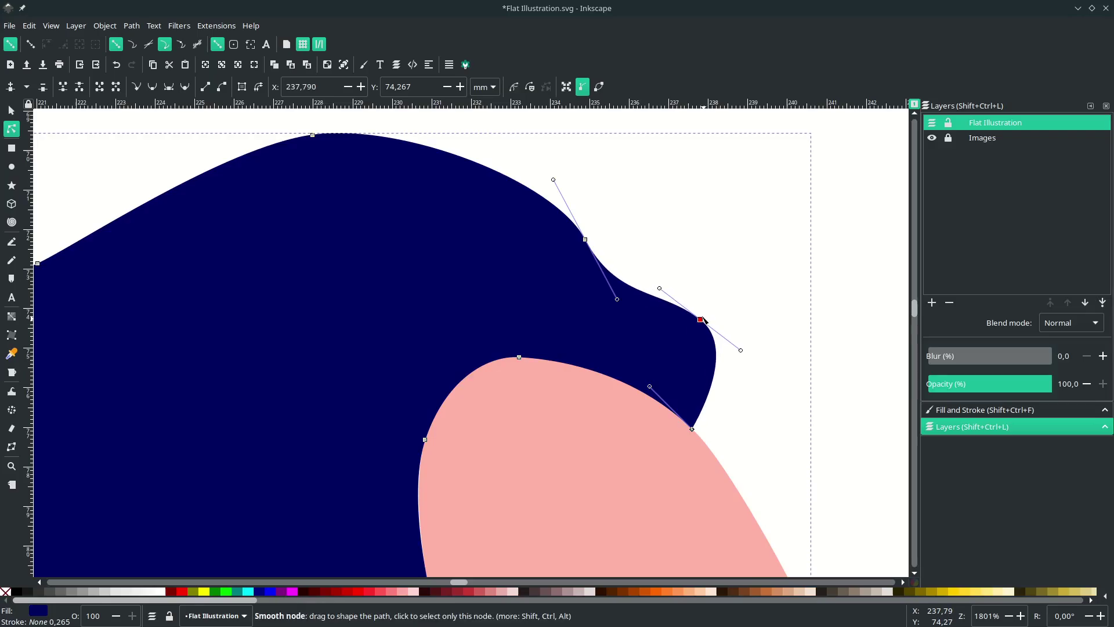
Delete the two surplus nodes on the back of the hair and round the contour with the crown node's handle.
{"action": "left_click", "coordinate": [585, 240]}
{"action": "scroll", "coordinate": [464, 226], "scroll_direction": "down", "scroll_amount": 1}
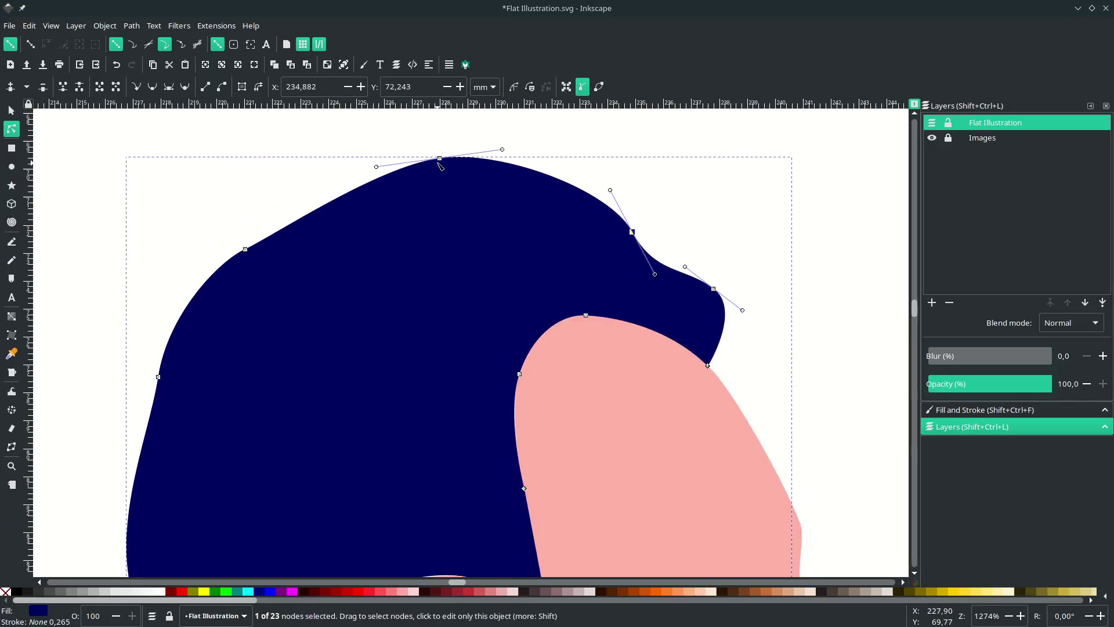
{"action": "left_click", "coordinate": [246, 250]}
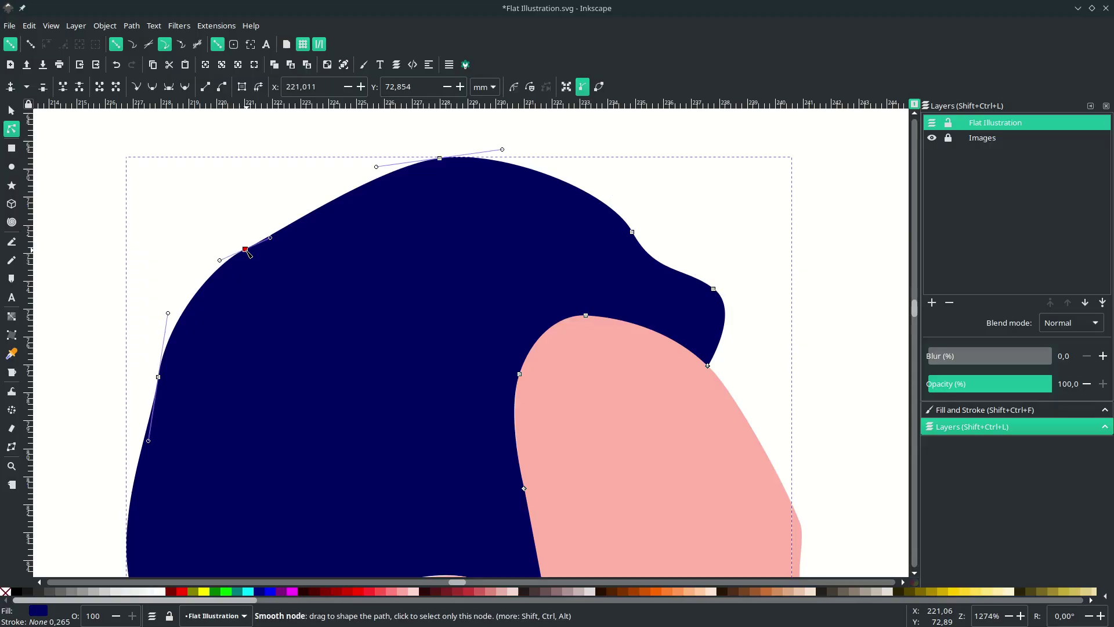
{"action": "key", "text": "Delete"}
{"action": "scroll", "coordinate": [168, 376], "scroll_direction": "left", "scroll_amount": 4}
{"action": "scroll", "coordinate": [174, 371], "scroll_direction": "down", "scroll_amount": 2}
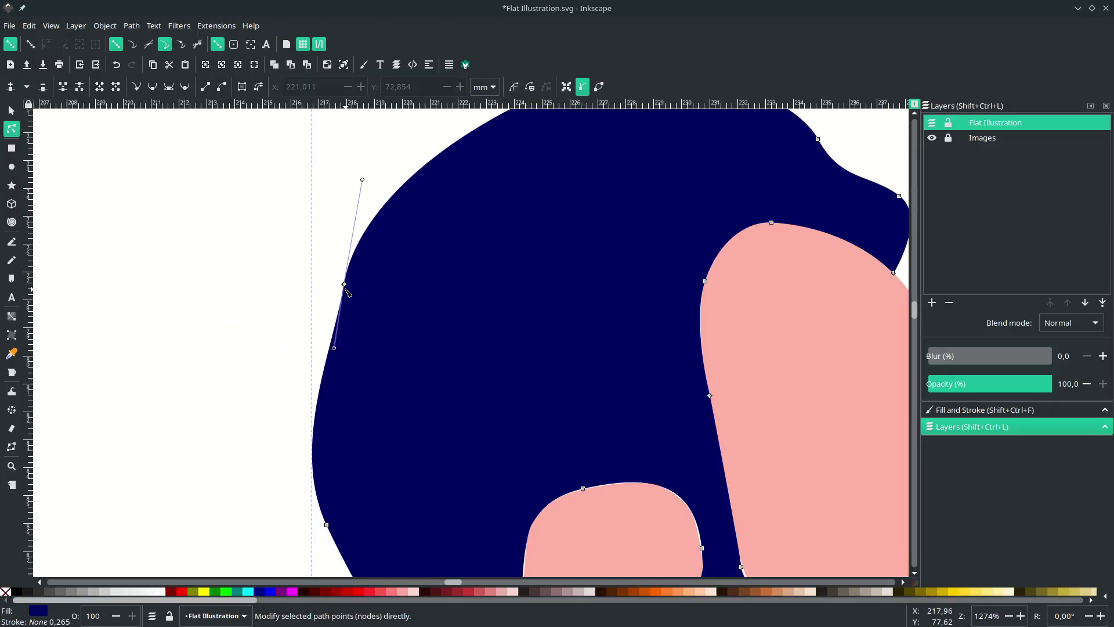
{"action": "left_click", "coordinate": [344, 285]}
{"action": "key", "text": "Escape"}
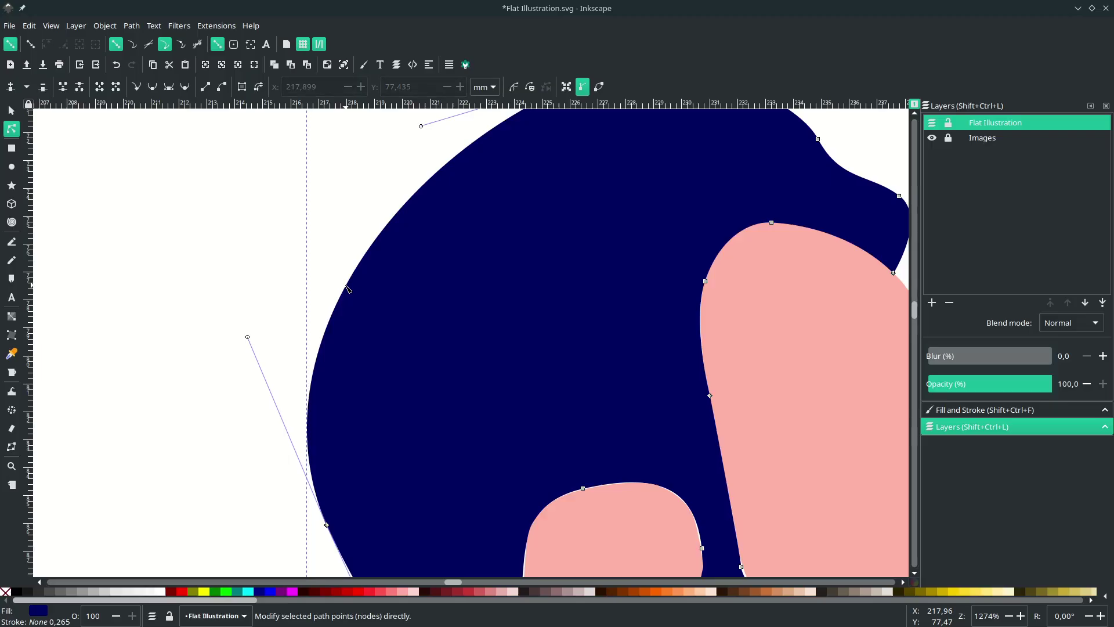
{"action": "scroll", "coordinate": [335, 238], "scroll_direction": "down", "scroll_amount": 2}
{"action": "scroll", "coordinate": [382, 204], "scroll_direction": "up", "scroll_amount": 1}
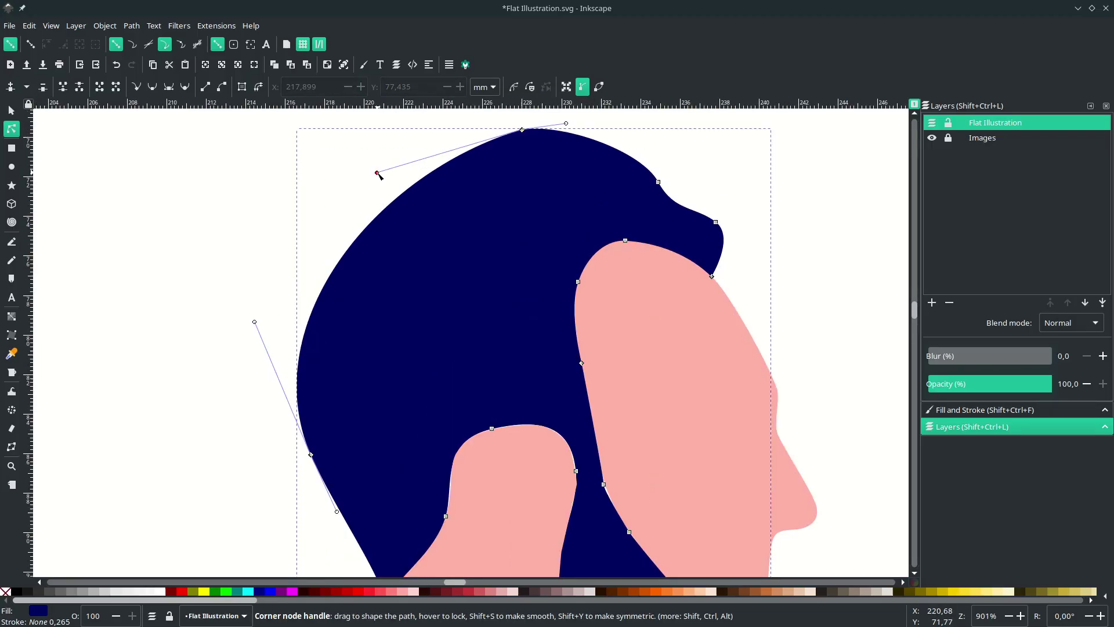
{"action": "left_click_drag", "start_coordinate": [377, 173], "coordinate": [361, 128]}
{"action": "scroll", "coordinate": [383, 402], "scroll_direction": "down", "scroll_amount": 4}
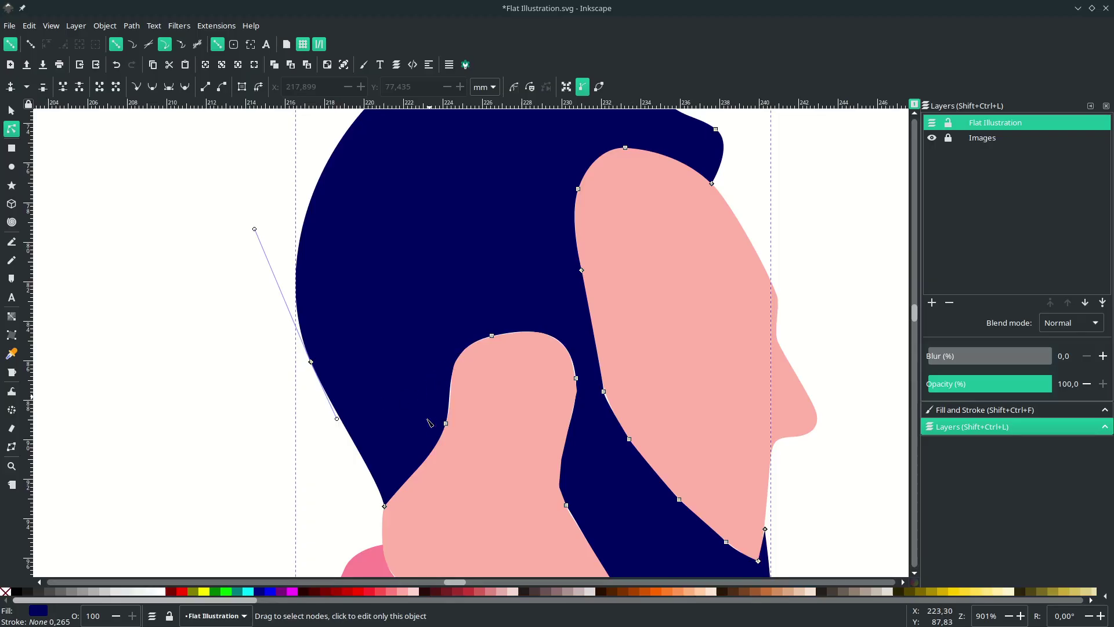
Shift the hair path's node behind the ear slightly towards the ear.
{"action": "scroll", "coordinate": [429, 423], "scroll_direction": "up", "scroll_amount": 2}
{"action": "left_click_drag", "start_coordinate": [433, 373], "coordinate": [422, 365]}
{"action": "key", "text": "ctrl+z"}
{"action": "scroll", "coordinate": [465, 368], "scroll_direction": "up", "scroll_amount": 1}
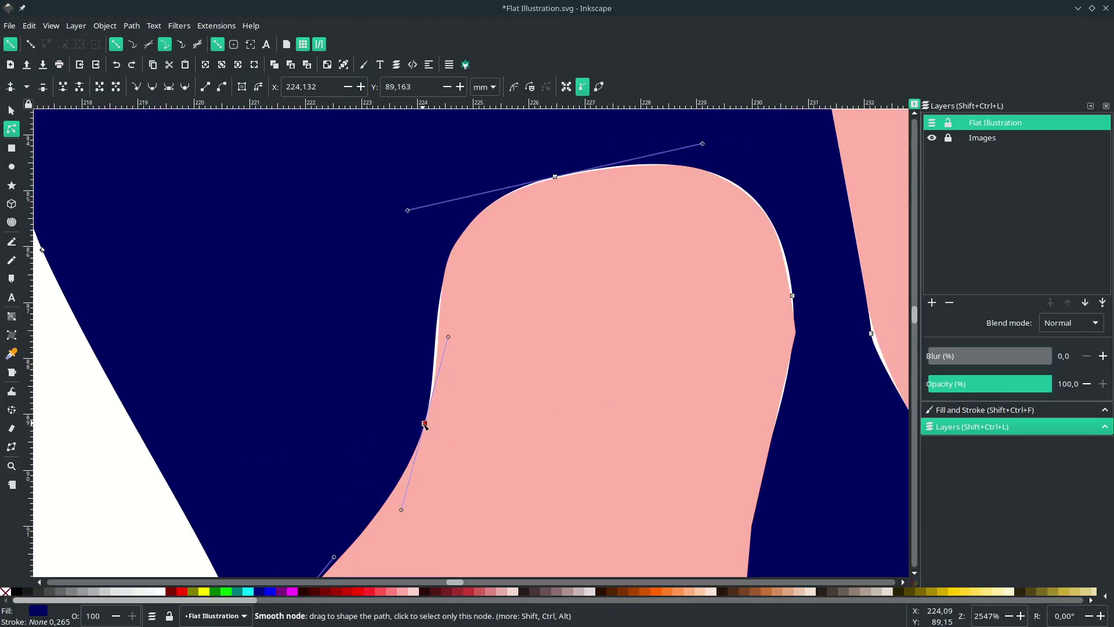
{"action": "left_click_drag", "start_coordinate": [425, 423], "coordinate": [435, 423]}
Lower the ear-and-neck shape and the face shape in the stacking order beneath the dark hair.
{"action": "scroll", "coordinate": [505, 404], "scroll_direction": "down", "scroll_amount": 1}
{"action": "left_click", "coordinate": [555, 397]}
{"action": "scroll", "coordinate": [557, 399], "scroll_direction": "down", "scroll_amount": 3}
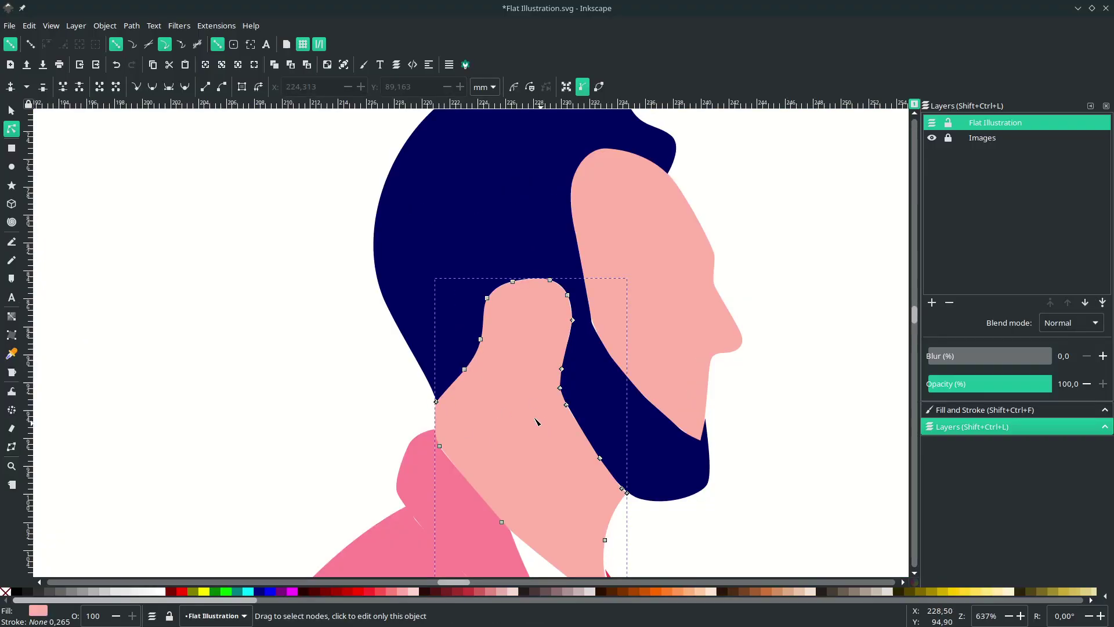
{"action": "scroll", "coordinate": [524, 399], "scroll_direction": "up", "scroll_amount": 1}
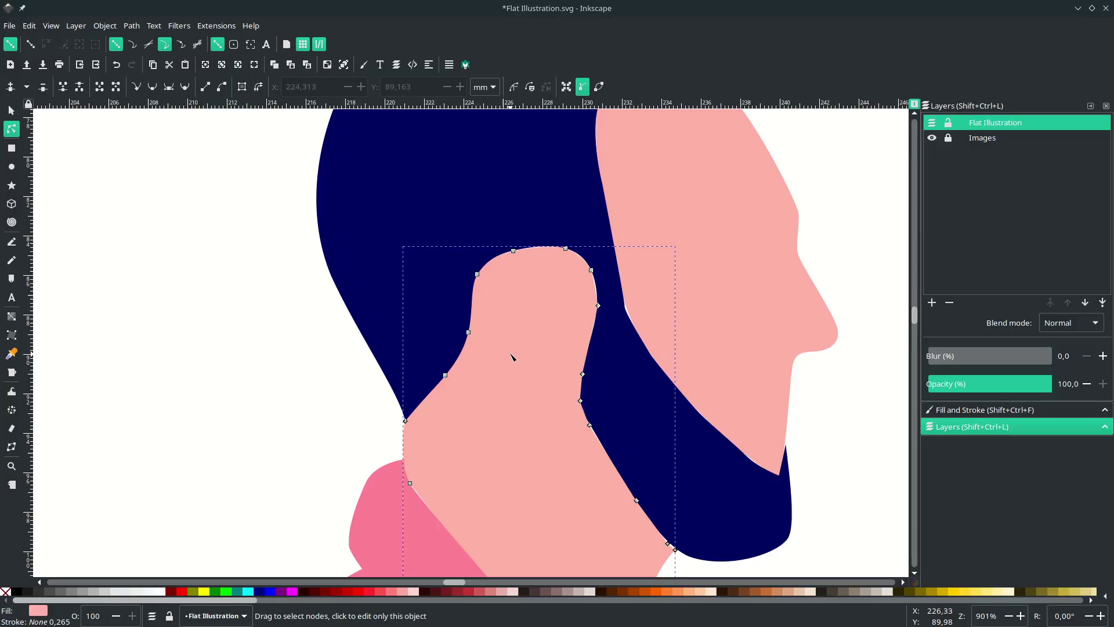
{"action": "key", "text": "s"}
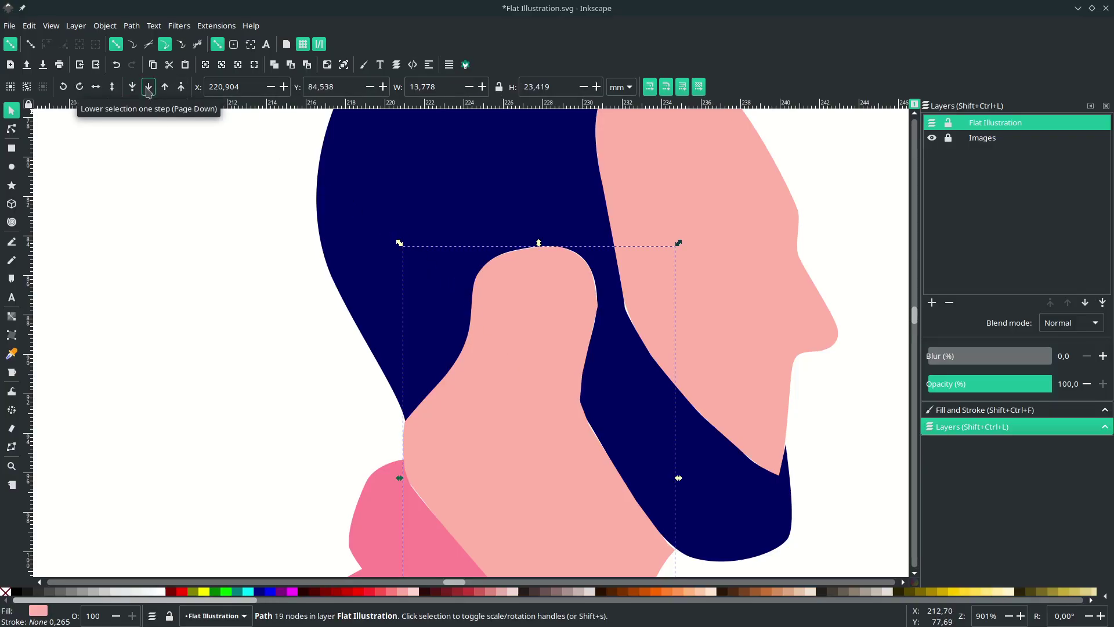
{"action": "left_click", "coordinate": [149, 88]}
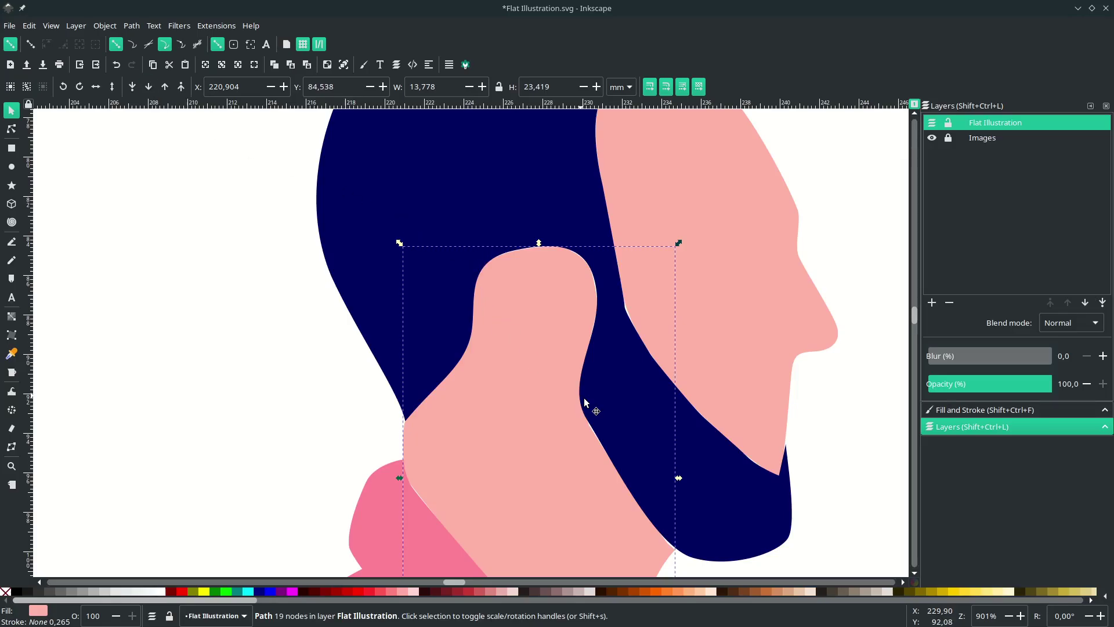
{"action": "left_click", "coordinate": [692, 272]}
{"action": "scroll", "coordinate": [692, 273], "scroll_direction": "right", "scroll_amount": 4}
{"action": "scroll", "coordinate": [691, 275], "scroll_direction": "up", "scroll_amount": 6}
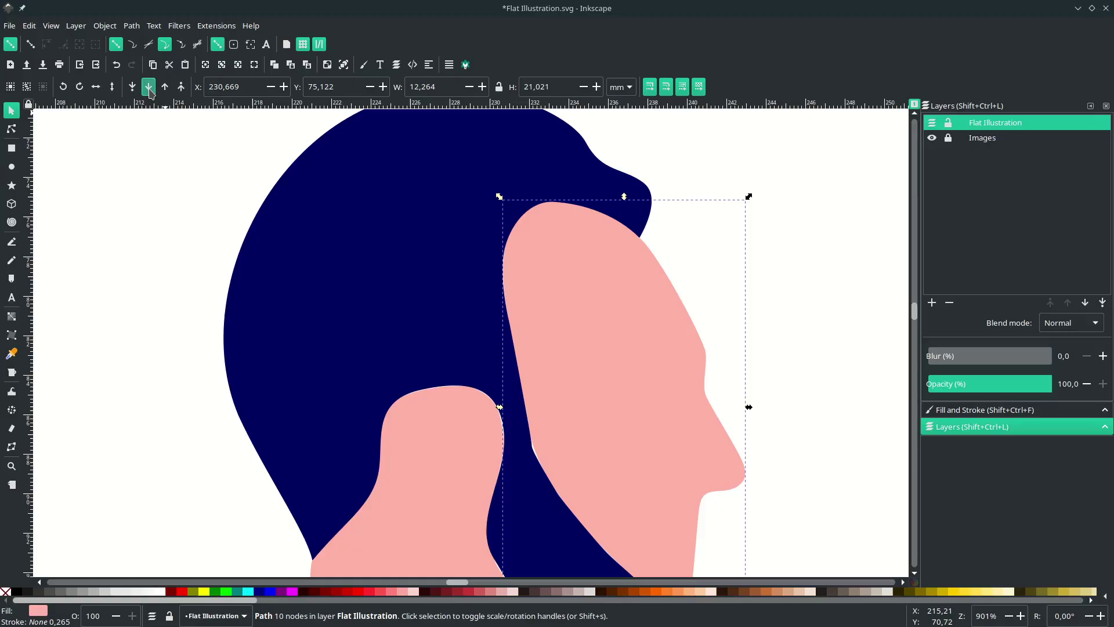
{"action": "scroll", "coordinate": [416, 332], "scroll_direction": "down", "scroll_amount": 4}
Select the dark hair path and open it for node editing around the ear.
{"action": "left_click", "coordinate": [528, 400]}
{"action": "scroll", "coordinate": [508, 344], "scroll_direction": "up", "scroll_amount": 2}
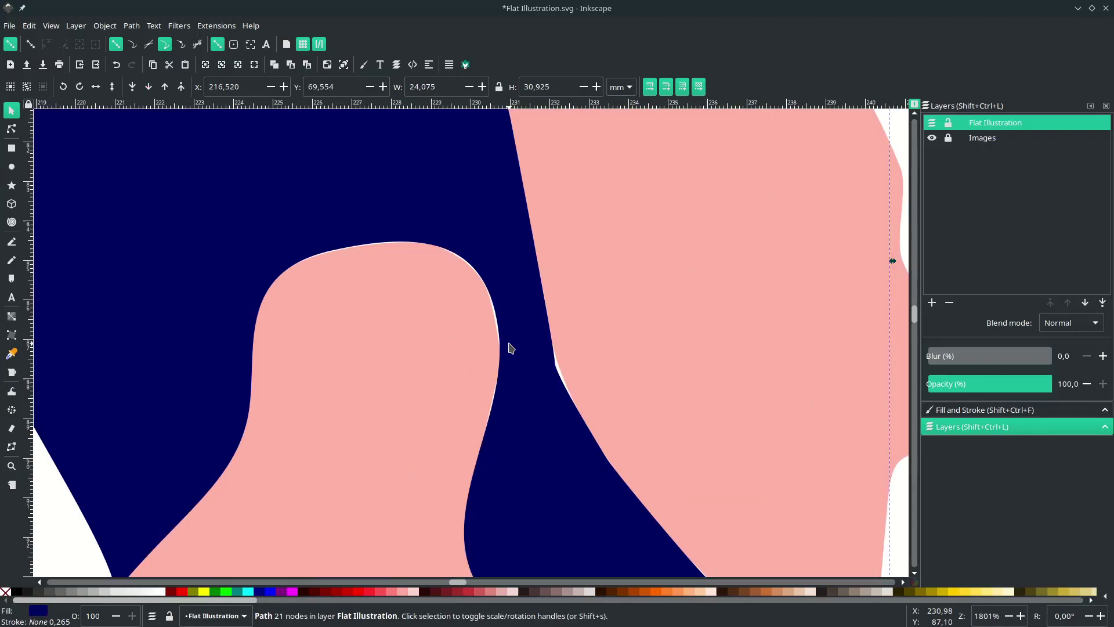
{"action": "scroll", "coordinate": [503, 338], "scroll_direction": "down", "scroll_amount": 2}
{"action": "scroll", "coordinate": [456, 332], "scroll_direction": "left", "scroll_amount": 2}
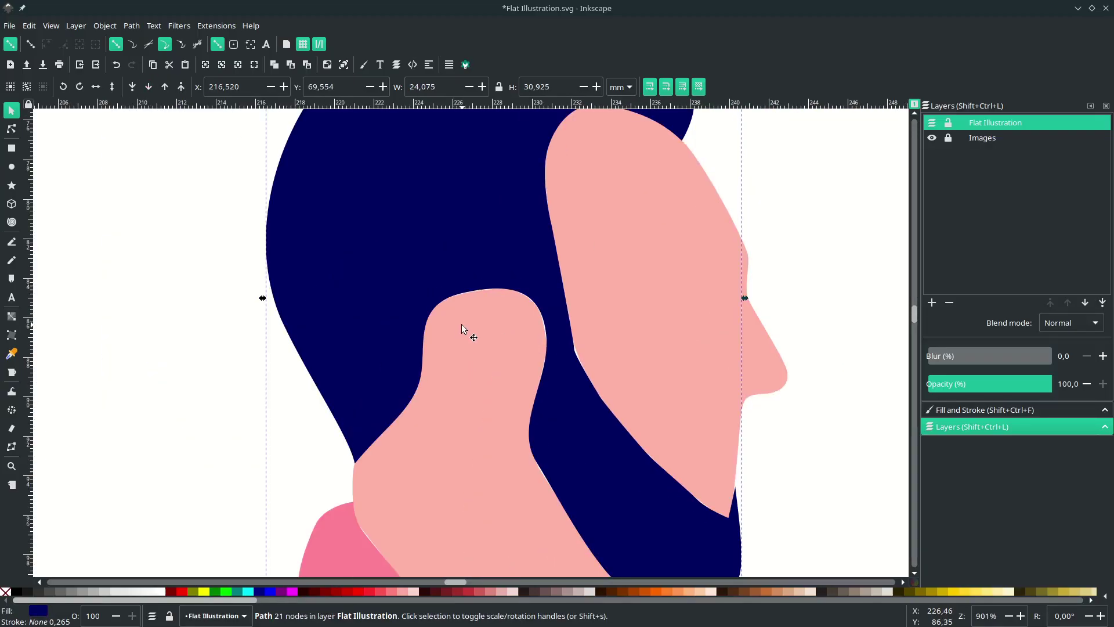
{"action": "double_click", "coordinate": [427, 324]}
{"action": "scroll", "coordinate": [435, 323], "scroll_direction": "up", "scroll_amount": 1}
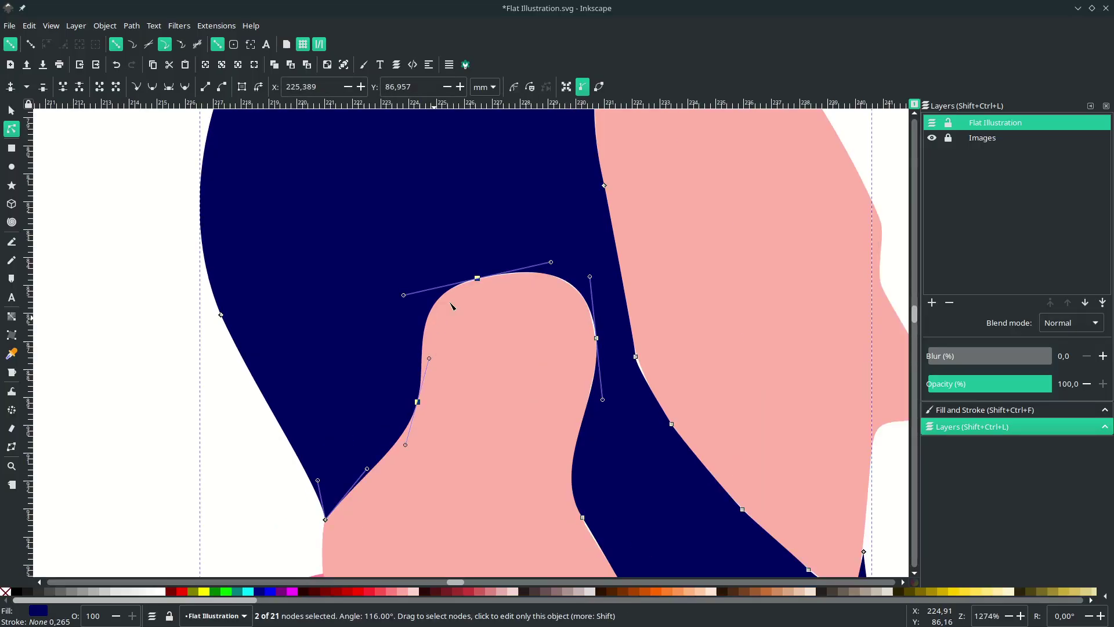
{"action": "left_click_drag", "start_coordinate": [477, 278], "coordinate": [486, 265]}
{"action": "key", "text": "ctrl+z"}
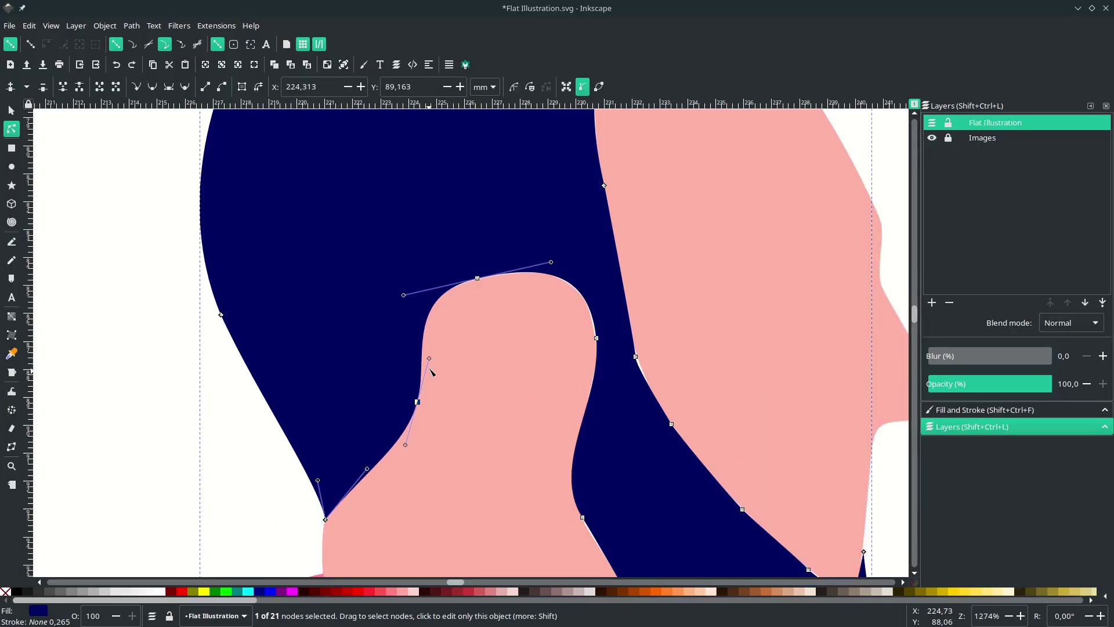
{"action": "mouse_move", "coordinate": [430, 358]}
{"action": "left_mouse_down"}
{"action": "mouse_move", "coordinate": [416, 344]}
{"action": "mouse_move", "coordinate": [429, 348]}
{"action": "left_mouse_up"}
{"action": "key", "text": "ctrl+z"}
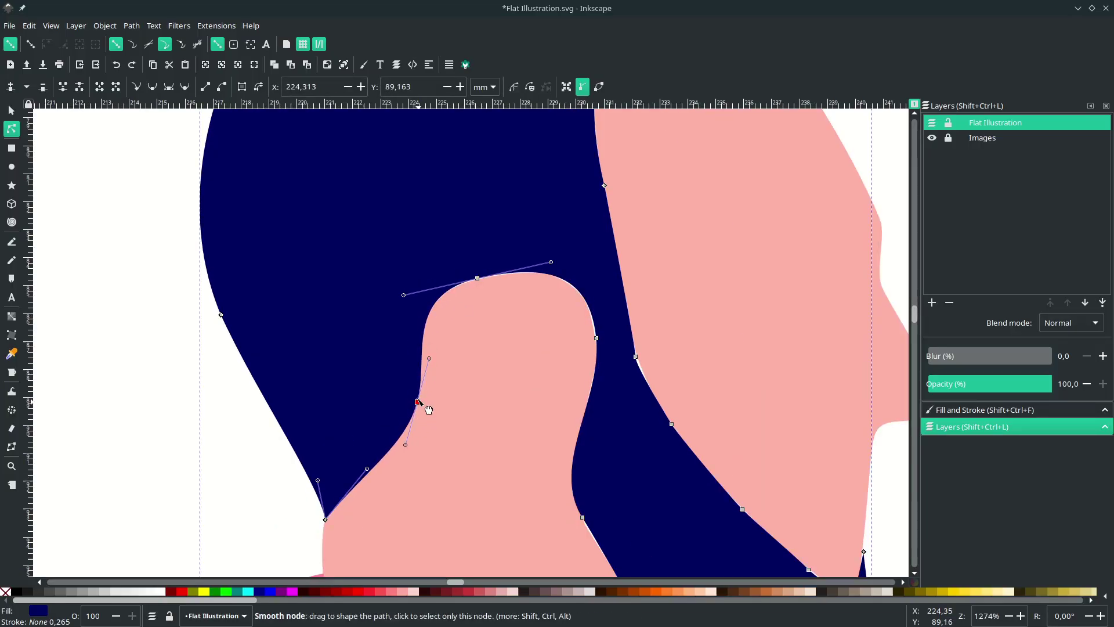
Reshape the hair edge around the ear and extend the skin shape's upper node beneath it to cover the white gap.
{"action": "left_click_drag", "start_coordinate": [418, 402], "coordinate": [436, 398]}
{"action": "left_click_drag", "start_coordinate": [477, 278], "coordinate": [477, 261]}
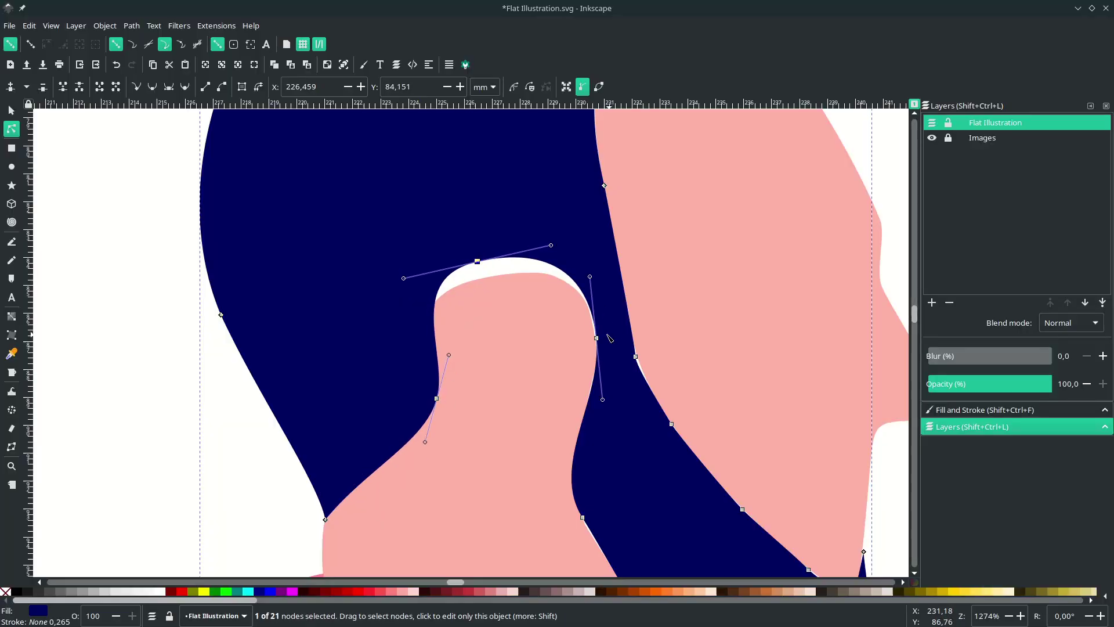
{"action": "left_click_drag", "start_coordinate": [596, 338], "coordinate": [567, 304]}
{"action": "key", "text": "ctrl+z"}
{"action": "scroll", "coordinate": [583, 334], "scroll_direction": "up", "scroll_amount": 1}
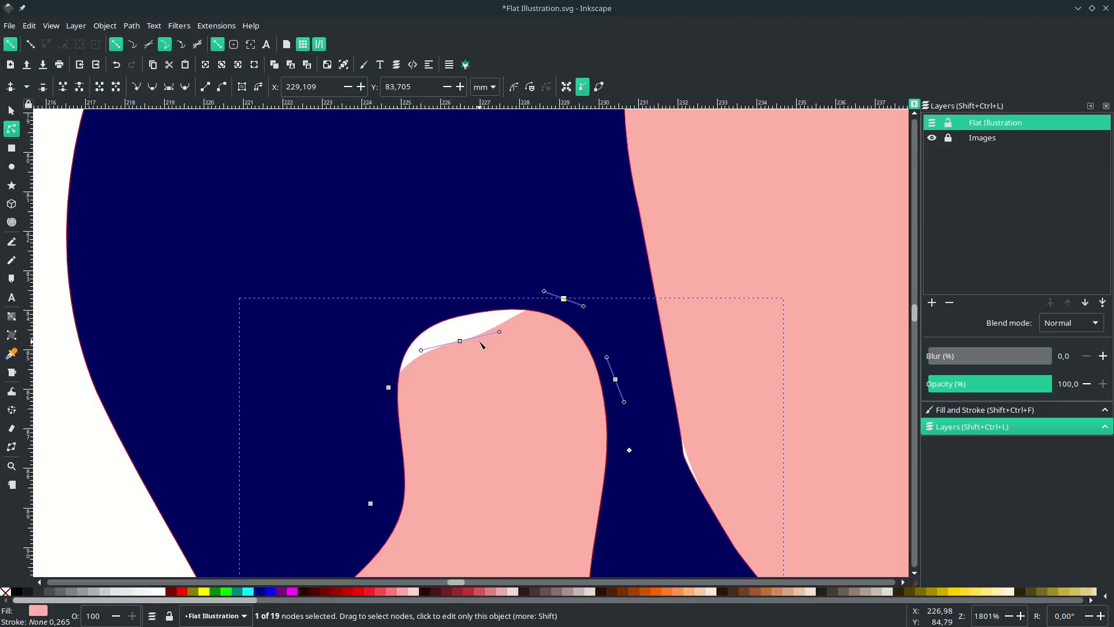
{"action": "left_click_drag", "start_coordinate": [460, 341], "coordinate": [441, 315]}
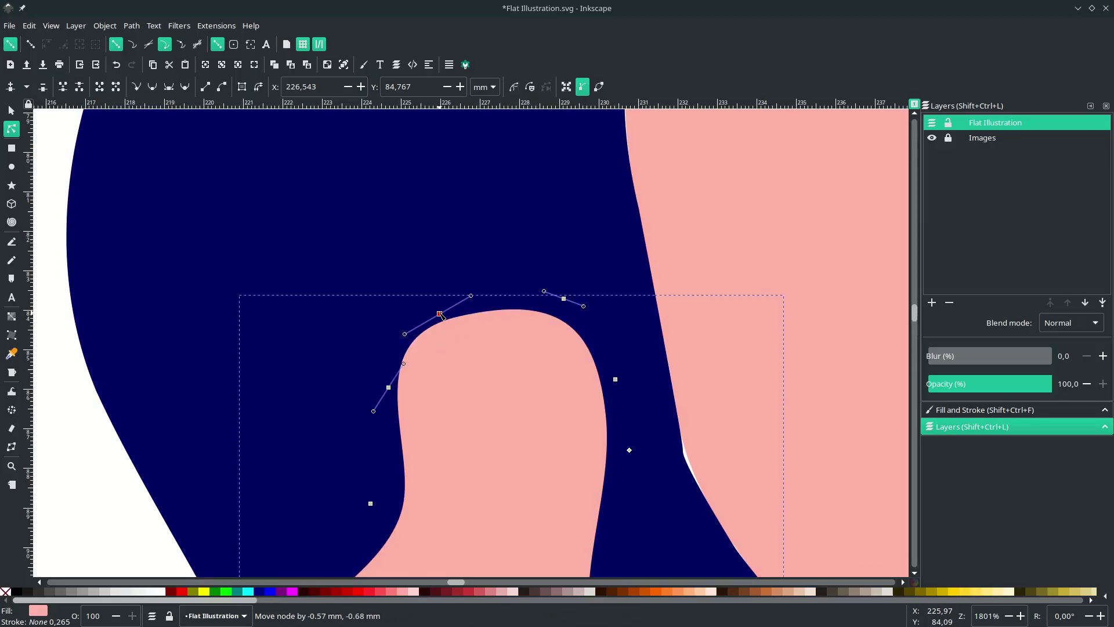
{"action": "scroll", "coordinate": [493, 343], "scroll_direction": "down", "scroll_amount": 3}
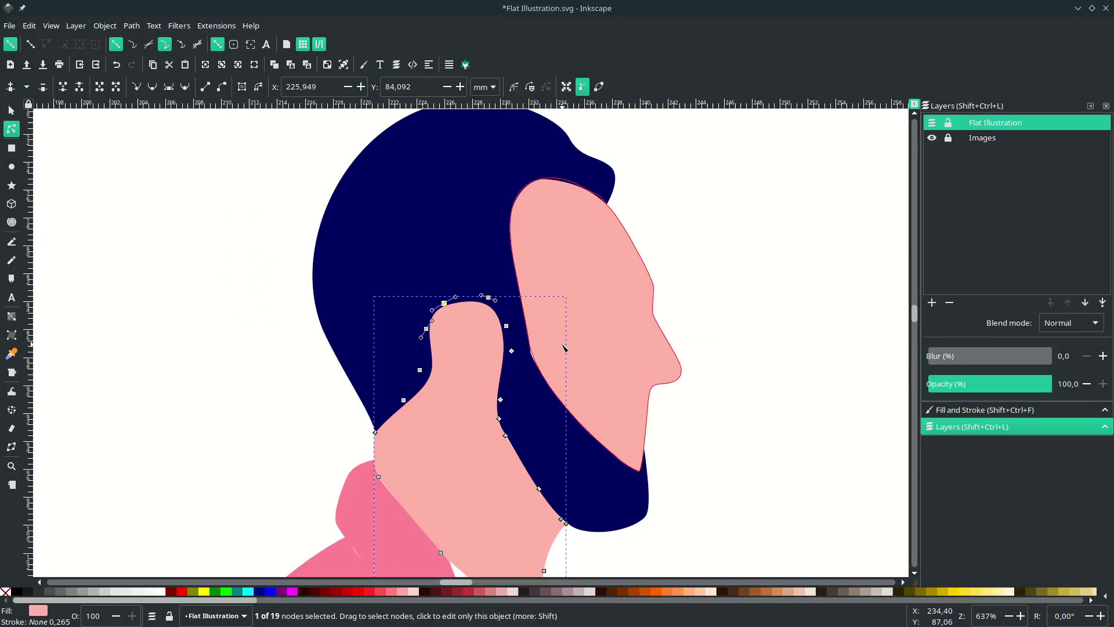
Move the face path's rear cheek node under the beard to cover the white gap.
{"action": "left_click", "coordinate": [565, 349]}
{"action": "scroll", "coordinate": [566, 358], "scroll_direction": "up", "scroll_amount": 2}
{"action": "scroll", "coordinate": [547, 363], "scroll_direction": "up", "scroll_amount": 2}
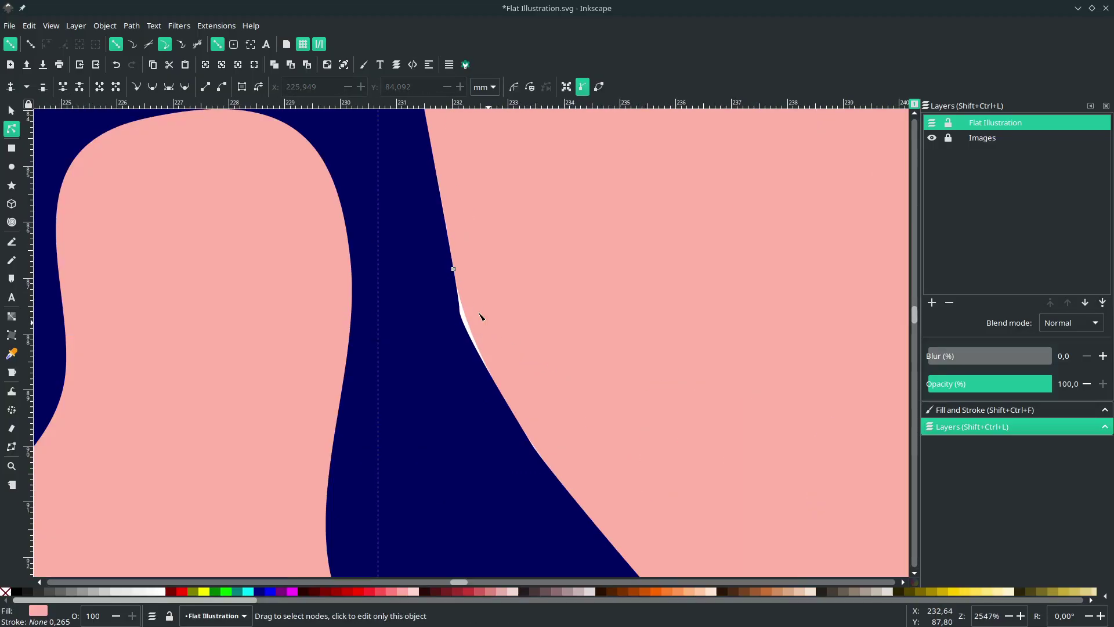
{"action": "left_click", "coordinate": [453, 269]}
{"action": "left_click_drag", "start_coordinate": [452, 270], "coordinate": [431, 279]}
Delete the three surplus nodes of the hair and beard path along the cheek to smooth its inner edge.
{"action": "scroll", "coordinate": [437, 310], "scroll_direction": "down", "scroll_amount": 3}
{"action": "left_click", "coordinate": [415, 379]}
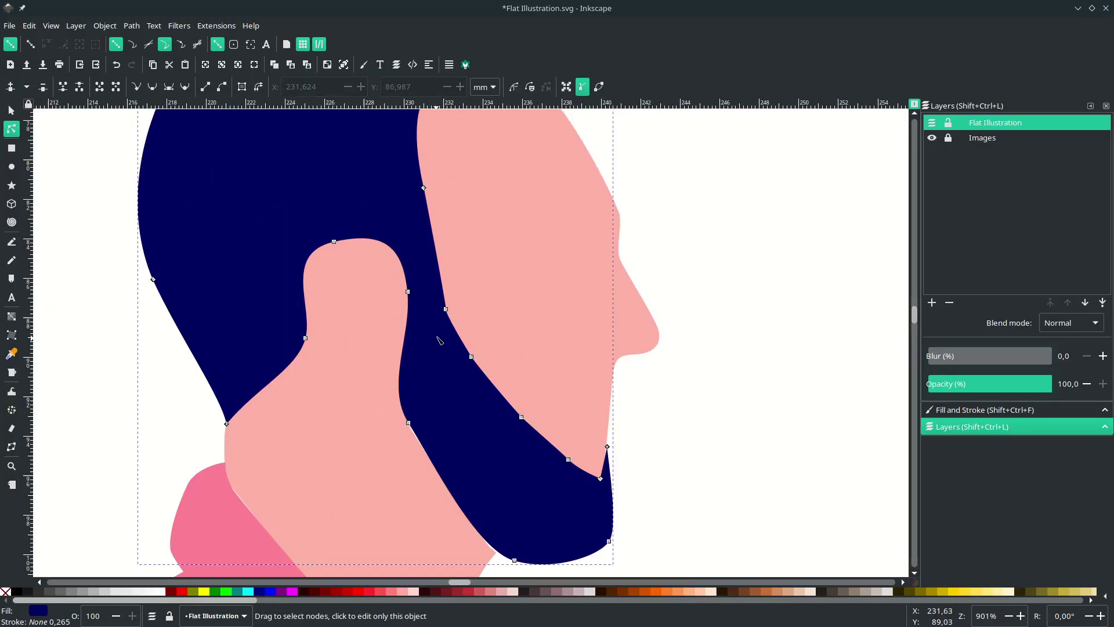
{"action": "scroll", "coordinate": [437, 326], "scroll_direction": "up", "scroll_amount": 1}
{"action": "left_click", "coordinate": [448, 300]}
{"action": "scroll", "coordinate": [476, 371], "scroll_direction": "up", "scroll_amount": 3}
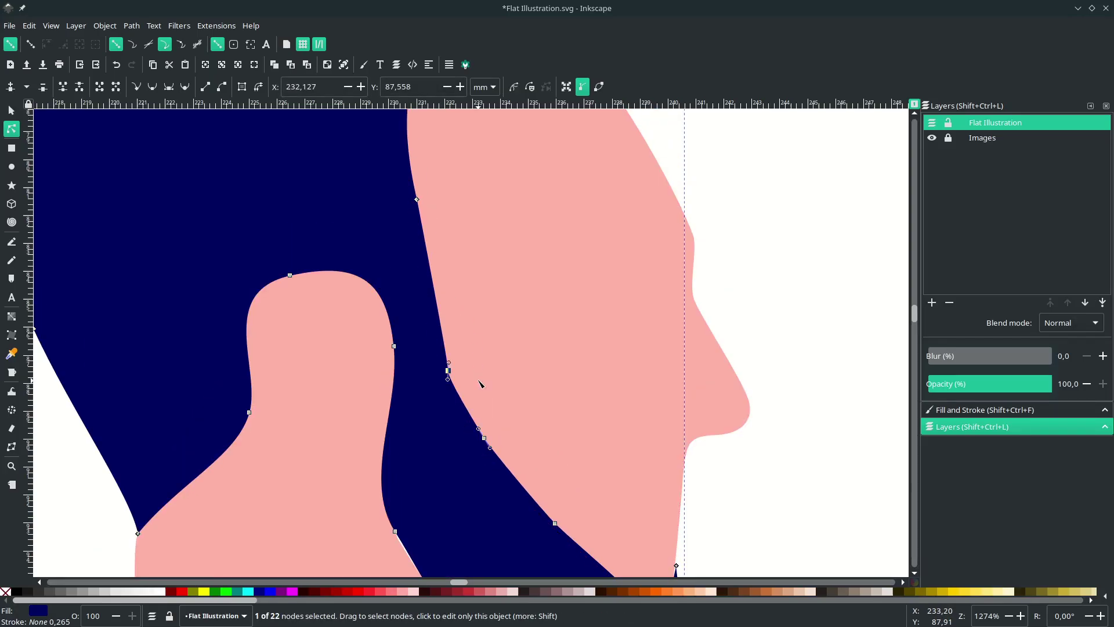
{"action": "key", "text": "Delete"}
{"action": "left_click", "coordinate": [484, 438]}
{"action": "key", "text": "Delete"}
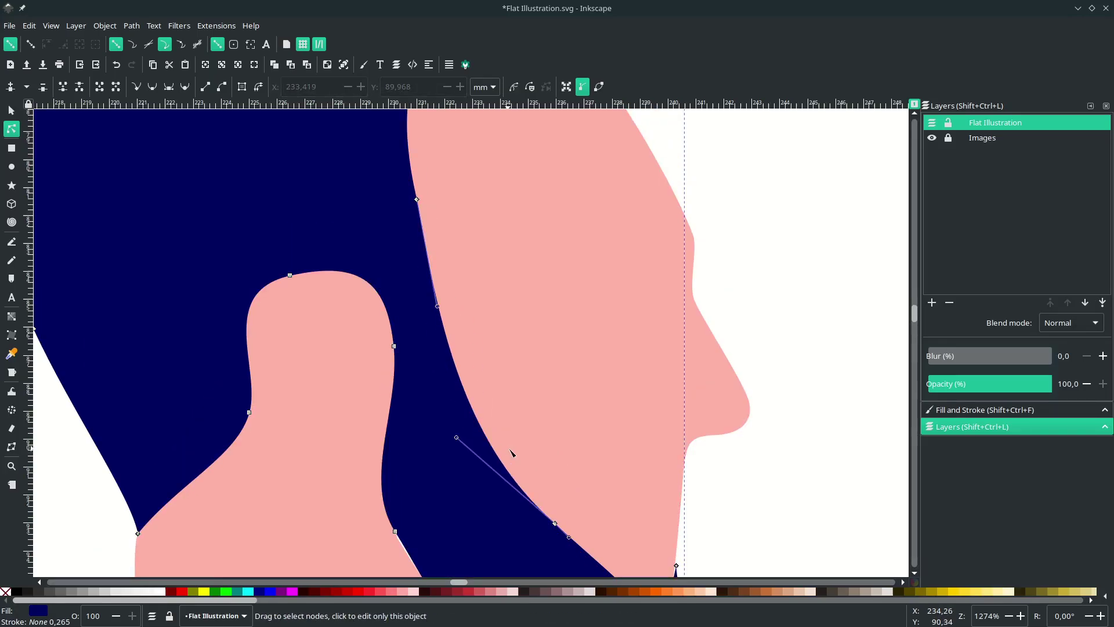
{"action": "scroll", "coordinate": [515, 451], "scroll_direction": "down", "scroll_amount": 8}
{"action": "left_click", "coordinate": [555, 338]}
{"action": "key", "text": "Delete"}
Reposition the beard's inner corner node and remove the extra node beside it, reshaping the cheek curve with the handles.
{"action": "left_click_drag", "start_coordinate": [666, 424], "coordinate": [665, 419]}
{"action": "left_click", "coordinate": [704, 425]}
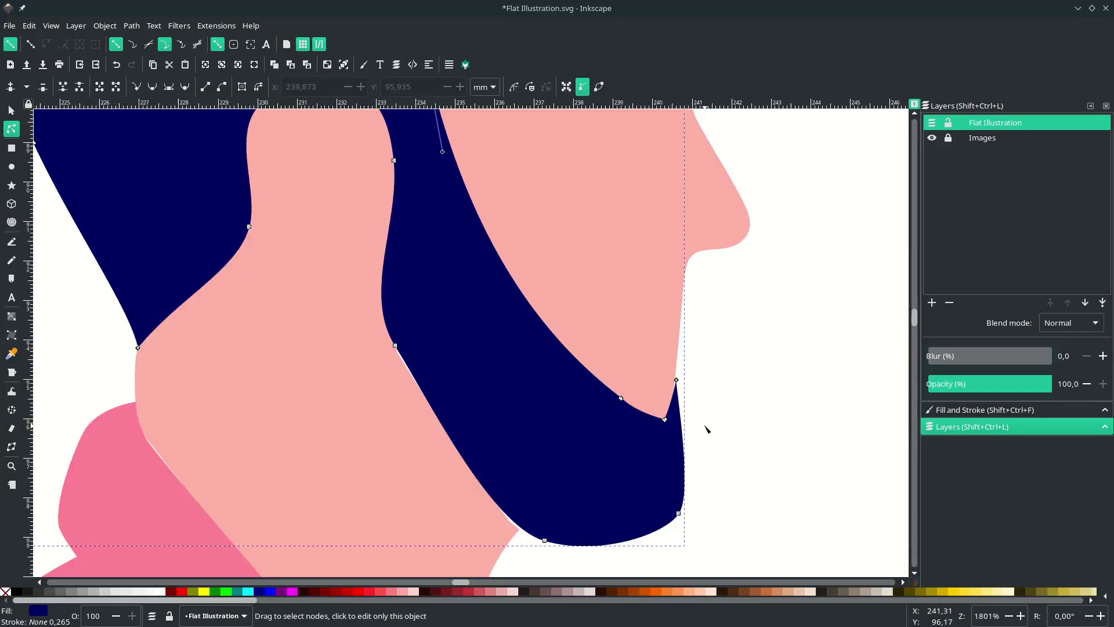
{"action": "scroll", "coordinate": [704, 425], "scroll_direction": "up", "scroll_amount": 3}
{"action": "left_click_drag", "start_coordinate": [625, 297], "coordinate": [620, 295]}
{"action": "scroll", "coordinate": [563, 406], "scroll_direction": "down", "scroll_amount": 2}
{"action": "left_click", "coordinate": [517, 378]}
{"action": "left_click_drag", "start_coordinate": [336, 241], "coordinate": [378, 316]}
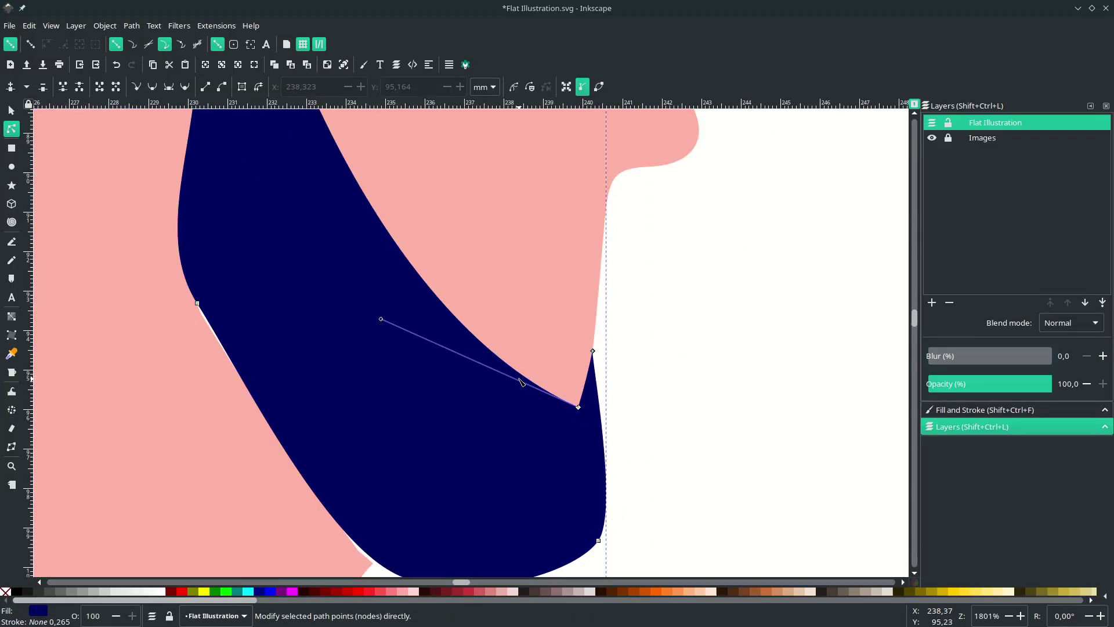
Reposition the jacket body's nodes beneath the collar to close the white gap along the collar seam.
{"action": "scroll", "coordinate": [401, 196], "scroll_direction": "down", "scroll_amount": 7}
{"action": "left_click", "coordinate": [280, 281]}
{"action": "scroll", "coordinate": [314, 219], "scroll_direction": "up", "scroll_amount": 3}
{"action": "scroll", "coordinate": [461, 285], "scroll_direction": "up", "scroll_amount": 2}
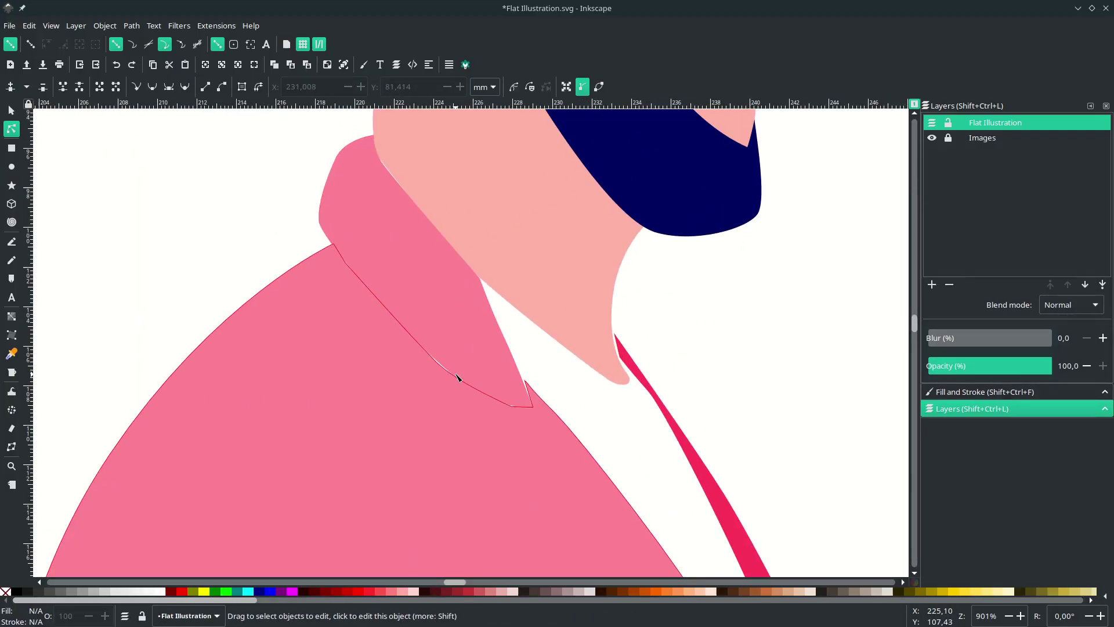
{"action": "left_click", "coordinate": [458, 381]}
{"action": "scroll", "coordinate": [500, 391], "scroll_direction": "up", "scroll_amount": 1}
{"action": "mouse_move", "coordinate": [548, 413]}
{"action": "left_mouse_down"}
{"action": "mouse_move", "coordinate": [540, 406]}
{"action": "mouse_move", "coordinate": [566, 412]}
{"action": "left_mouse_up"}
{"action": "left_click_drag", "start_coordinate": [453, 381], "coordinate": [454, 390]}
{"action": "scroll", "coordinate": [402, 282], "scroll_direction": "down", "scroll_amount": 2}
{"action": "left_click", "coordinate": [212, 209]}
{"action": "left_click", "coordinate": [211, 209]}
{"action": "scroll", "coordinate": [393, 311], "scroll_direction": "down", "scroll_amount": 2}
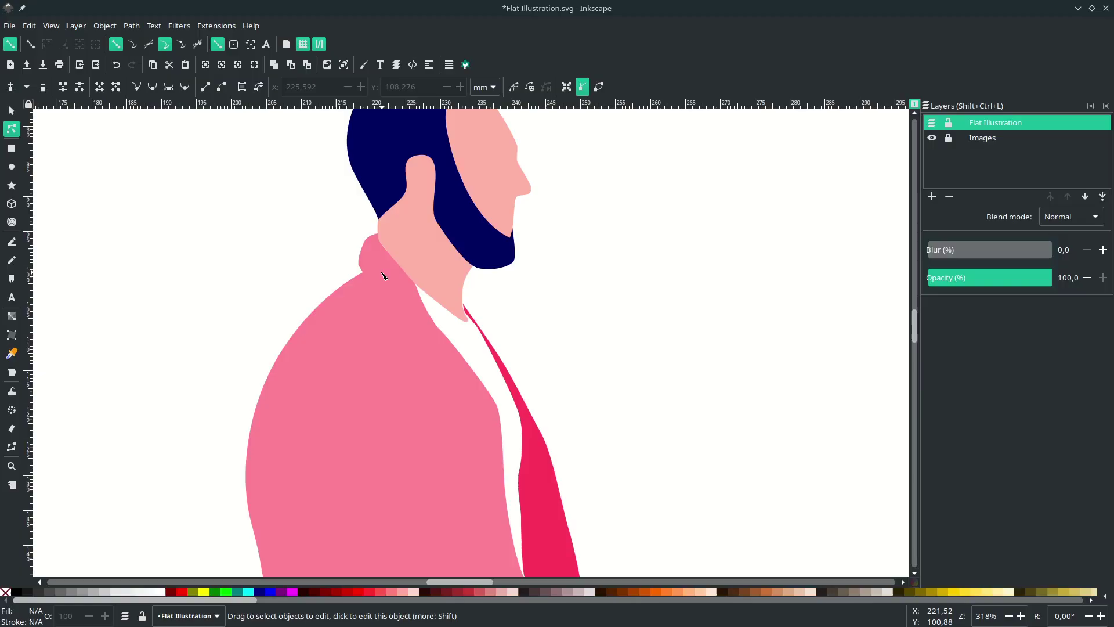
Lighten the collar's fill to hue 348, saturation 100, lightness 79 (ff94a9ff).
{"action": "scroll", "coordinate": [383, 276], "scroll_direction": "up", "scroll_amount": 2}
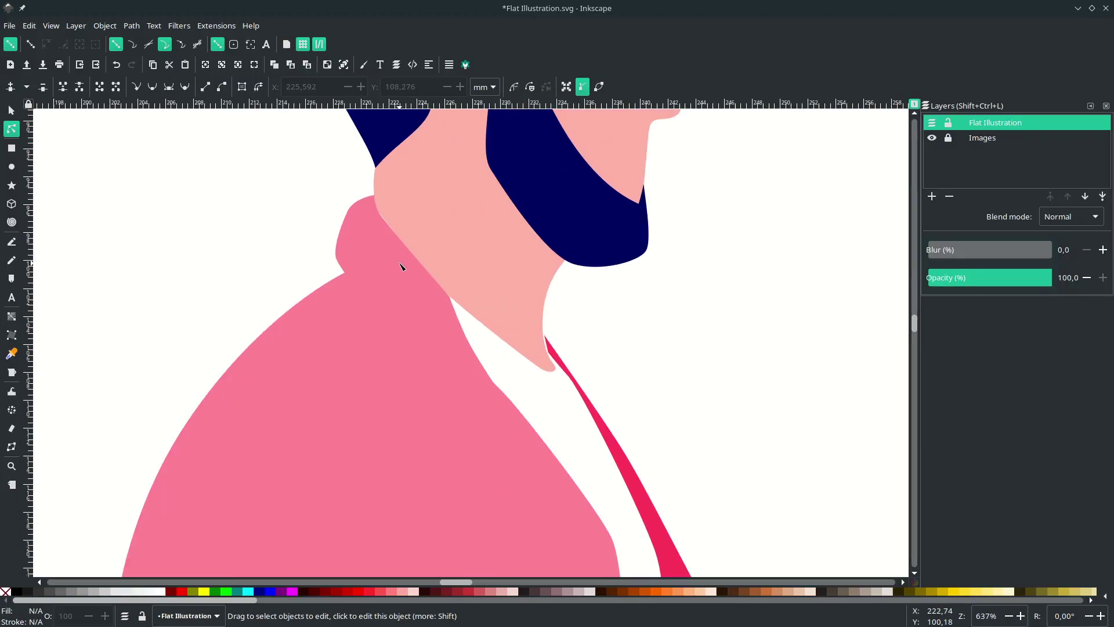
{"action": "left_click", "coordinate": [401, 267]}
{"action": "scroll", "coordinate": [409, 203], "scroll_direction": "up", "scroll_amount": 2}
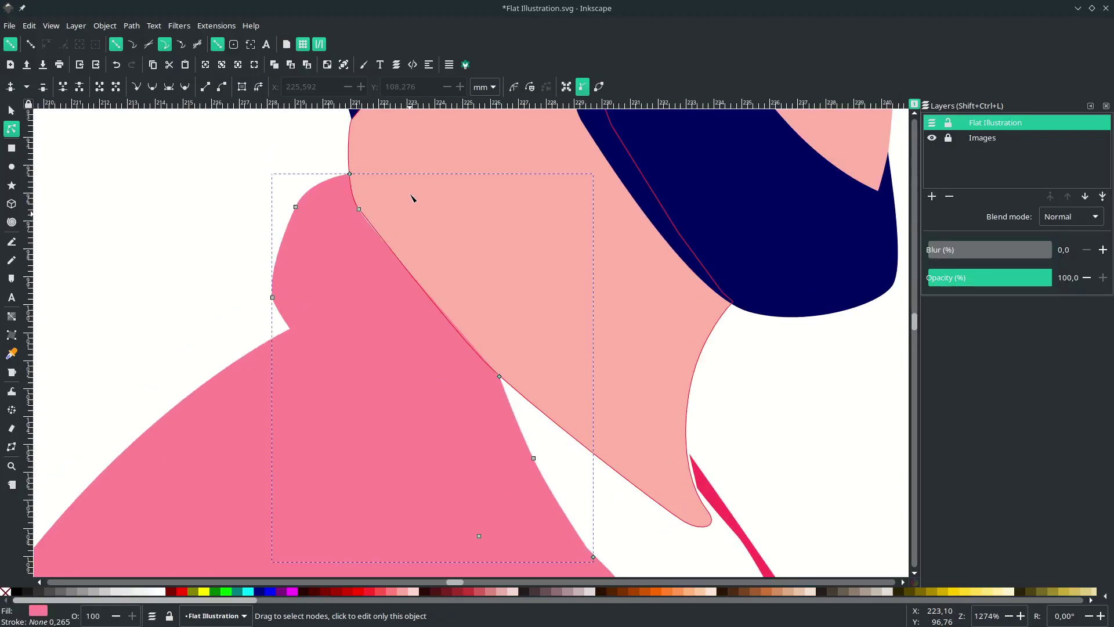
{"action": "left_click", "coordinate": [363, 64]}
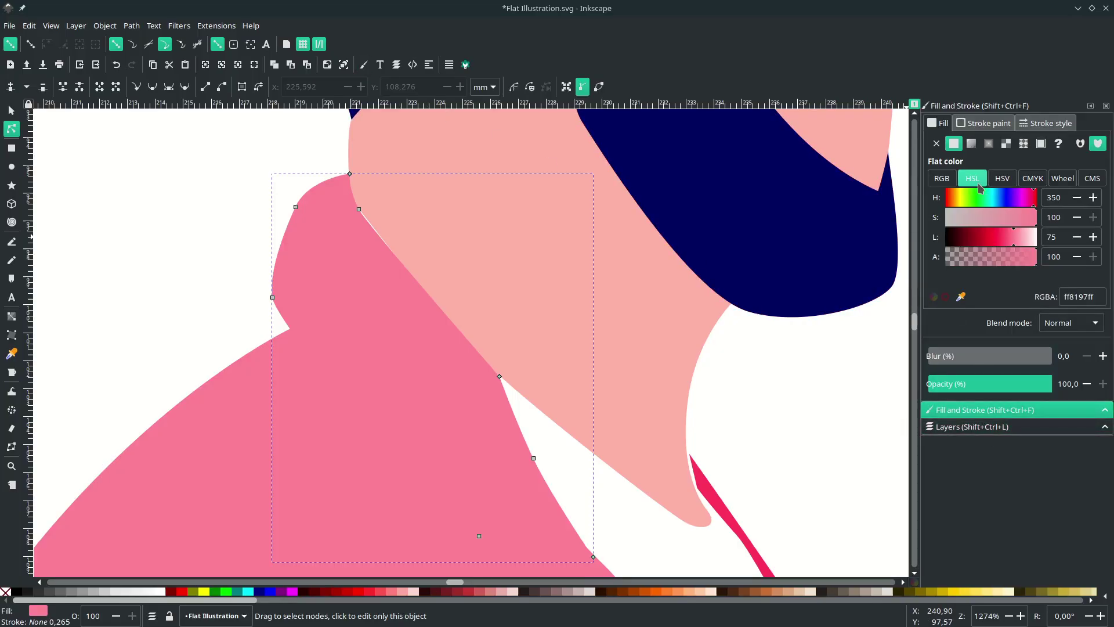
{"action": "left_click_drag", "start_coordinate": [1017, 249], "coordinate": [1017, 243]}
Move the collar's two inner nodes along the neck under the skin shape to cover the white gap.
{"action": "left_click", "coordinate": [500, 377]}
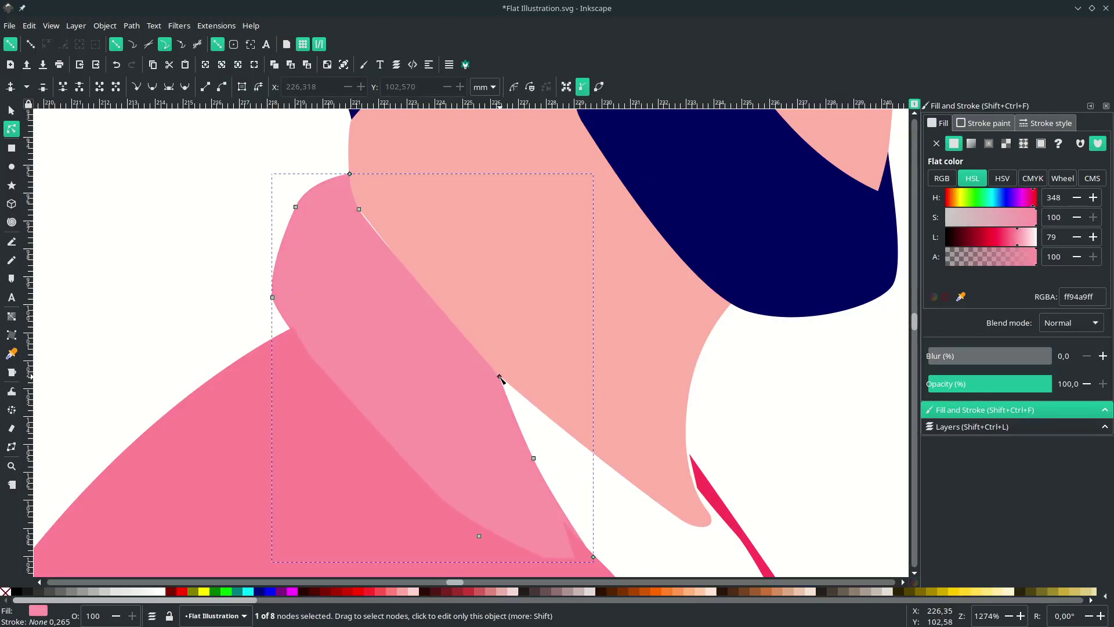
{"action": "left_click_drag", "start_coordinate": [500, 376], "coordinate": [506, 373]}
{"action": "left_click_drag", "start_coordinate": [358, 208], "coordinate": [365, 209]}
{"action": "scroll", "coordinate": [378, 264], "scroll_direction": "down", "scroll_amount": 2}
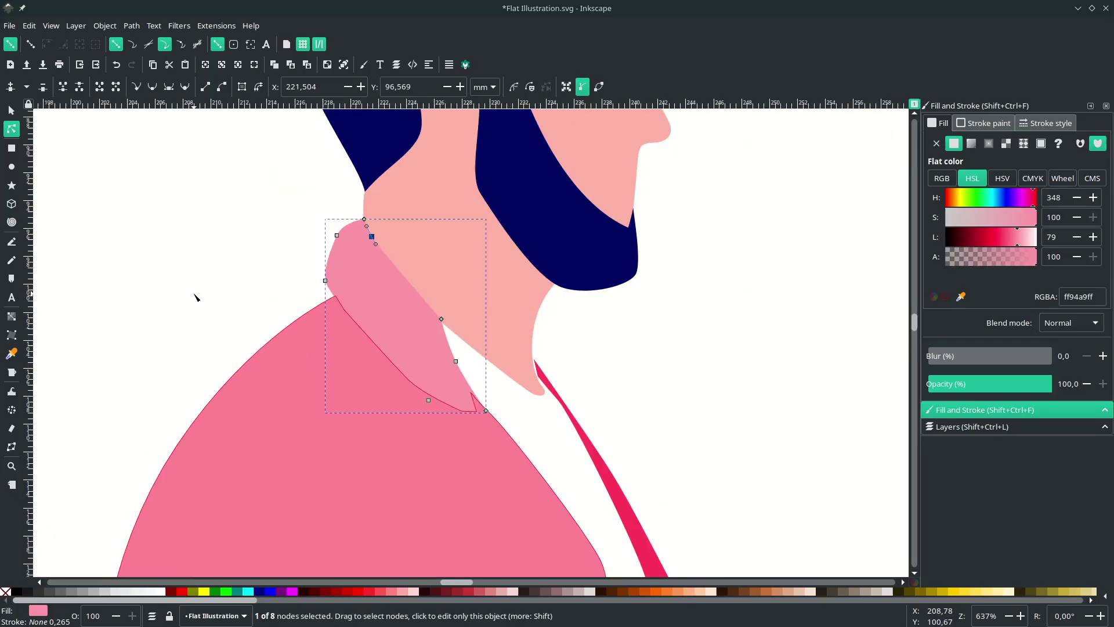
{"action": "left_click", "coordinate": [197, 297]}
{"action": "scroll", "coordinate": [427, 317], "scroll_direction": "down", "scroll_amount": 4}
{"action": "left_click", "coordinate": [445, 294]}
{"action": "scroll", "coordinate": [509, 416], "scroll_direction": "up", "scroll_amount": 3}
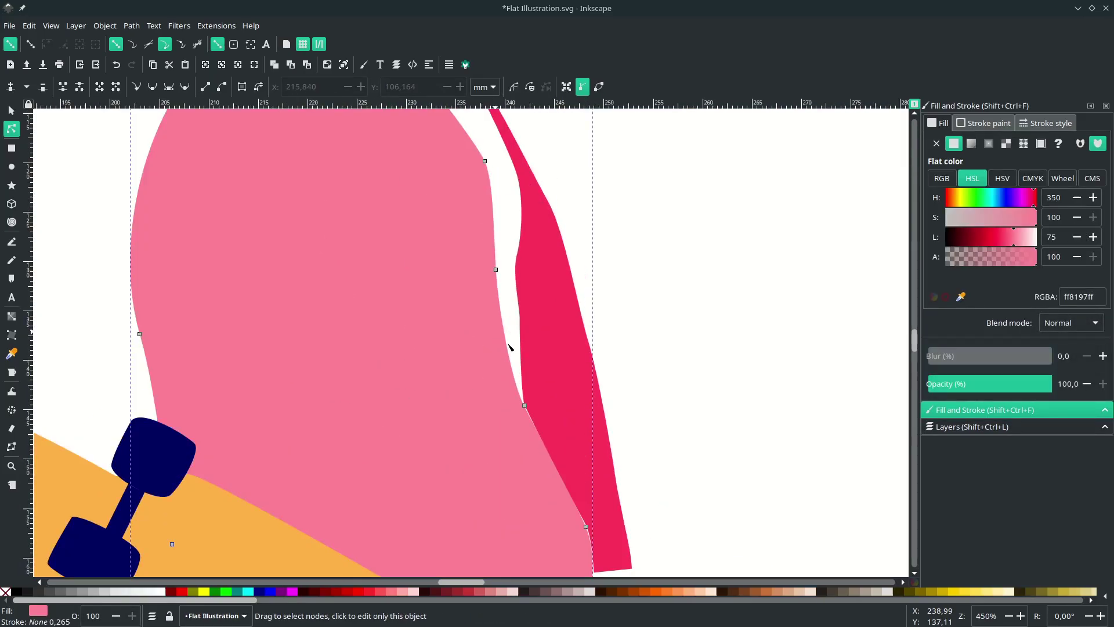
{"action": "left_click_drag", "start_coordinate": [591, 449], "coordinate": [592, 460]}
{"action": "key", "text": "ctrl+z"}
{"action": "scroll", "coordinate": [582, 471], "scroll_direction": "up", "scroll_amount": 2}
{"action": "left_click", "coordinate": [531, 453]}
{"action": "scroll", "coordinate": [596, 380], "scroll_direction": "down", "scroll_amount": 2}
{"action": "scroll", "coordinate": [464, 279], "scroll_direction": "up", "scroll_amount": 5}
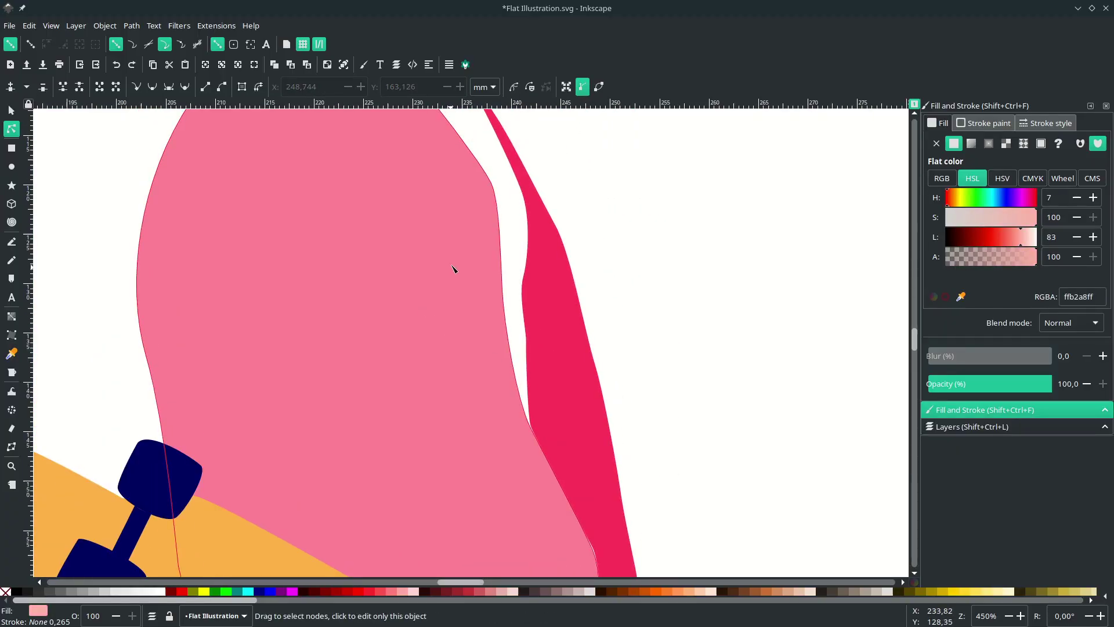
Delete the surplus node on the jacket's front edge just below the collar to smooth the contour.
{"action": "left_click", "coordinate": [454, 268]}
{"action": "scroll", "coordinate": [464, 269], "scroll_direction": "down", "scroll_amount": 1}
{"action": "scroll", "coordinate": [525, 272], "scroll_direction": "up", "scroll_amount": 5}
{"action": "left_click", "coordinate": [477, 273]}
{"action": "scroll", "coordinate": [511, 278], "scroll_direction": "down", "scroll_amount": 4}
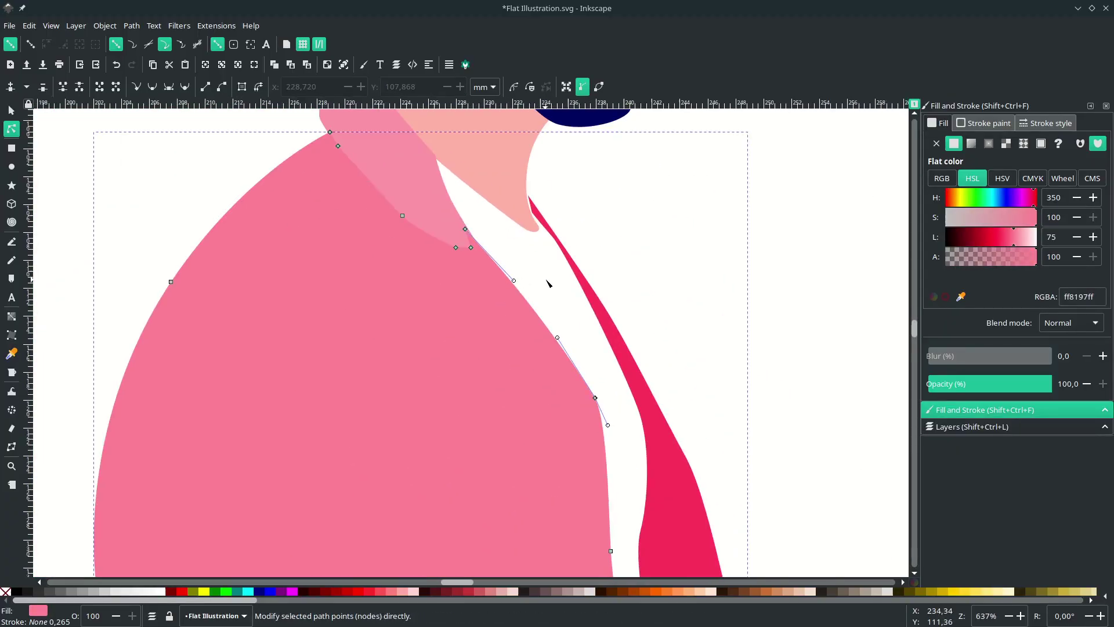
Delete a surplus node on the crimson jacket front's outer edge and pull its lower outer corner down and outward.
{"action": "scroll", "coordinate": [529, 288], "scroll_direction": "up", "scroll_amount": 3}
{"action": "left_click", "coordinate": [464, 337]}
{"action": "scroll", "coordinate": [505, 275], "scroll_direction": "down", "scroll_amount": 2}
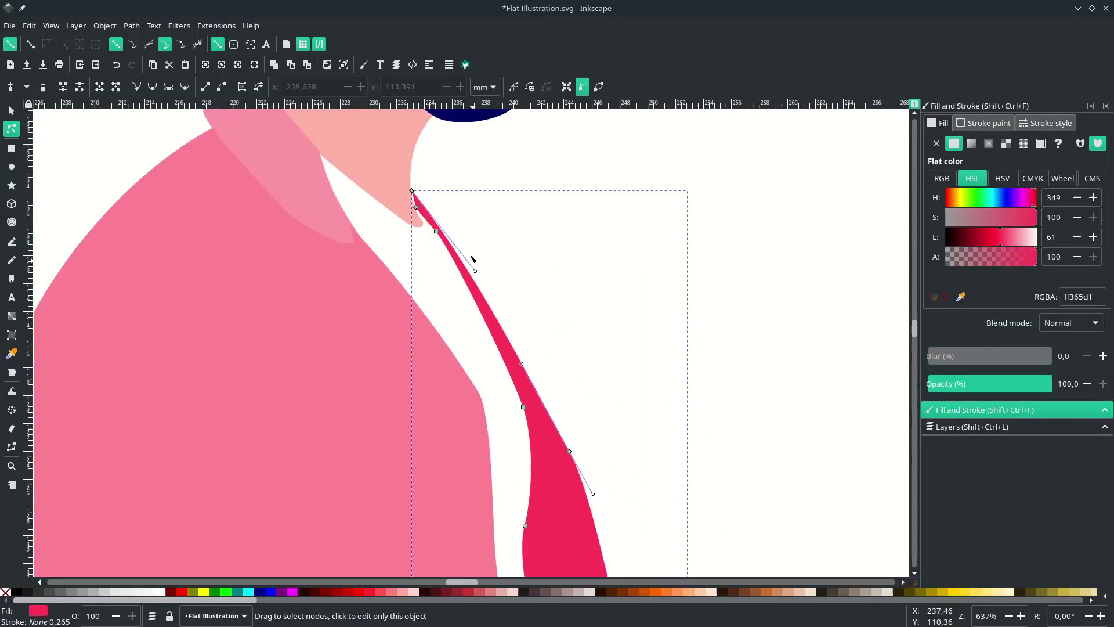
{"action": "scroll", "coordinate": [482, 254], "scroll_direction": "down", "scroll_amount": 5}
{"action": "left_click", "coordinate": [570, 222]}
{"action": "key", "text": "Delete"}
{"action": "scroll", "coordinate": [571, 238], "scroll_direction": "down", "scroll_amount": 4}
{"action": "left_click_drag", "start_coordinate": [687, 551], "coordinate": [698, 573]}
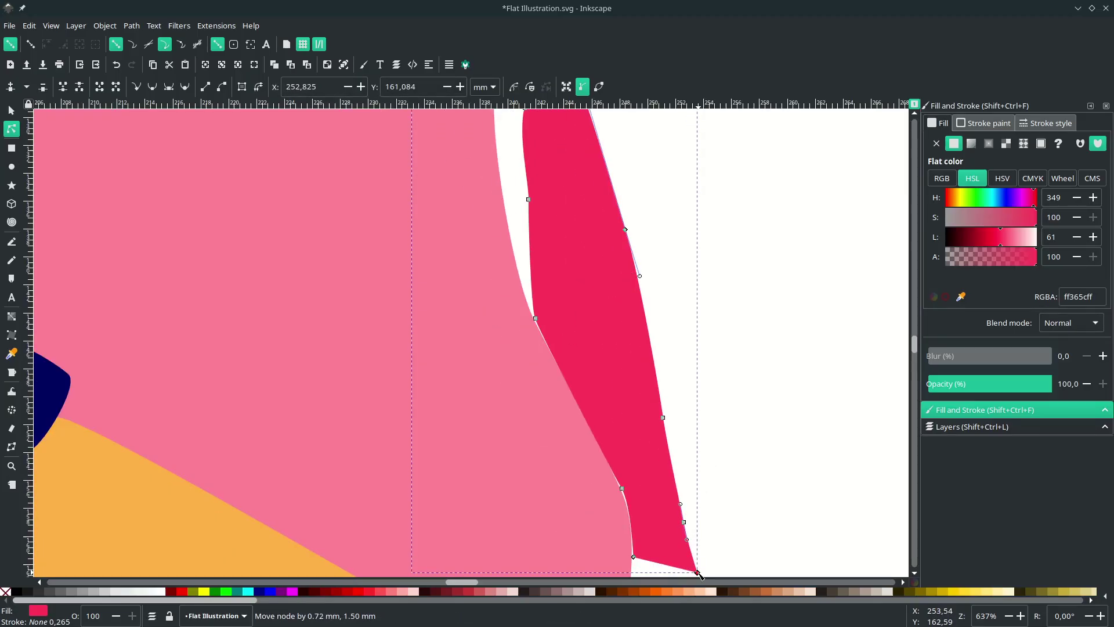
Move the crimson jacket front's lower inner nodes beneath the pink jacket's edge to close the white gap.
{"action": "scroll", "coordinate": [631, 562], "scroll_direction": "up", "scroll_amount": 4}
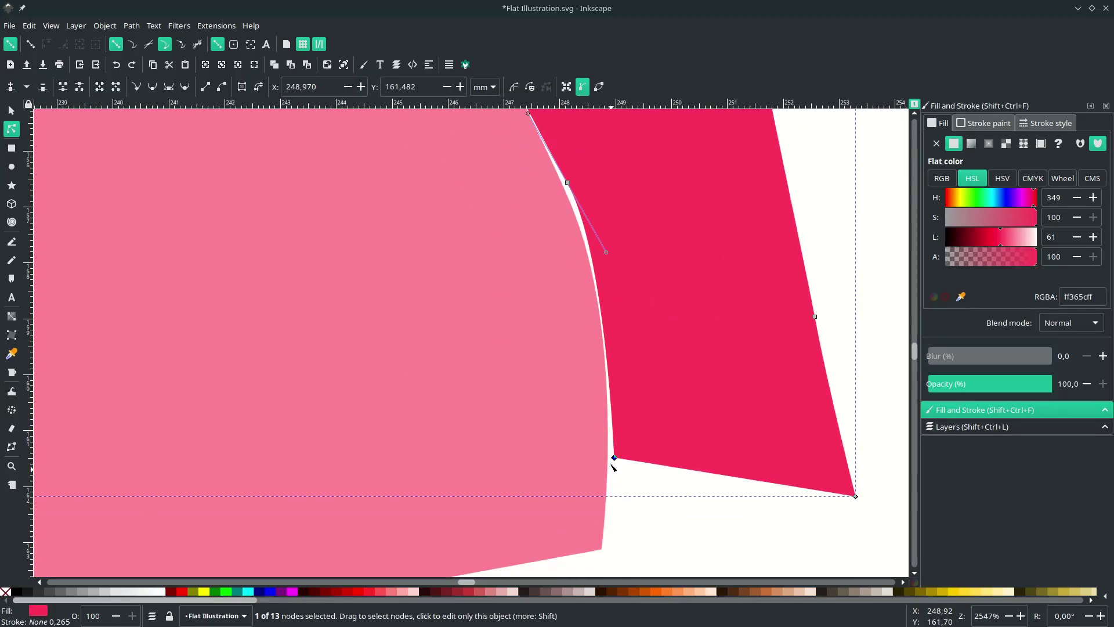
{"action": "left_click_drag", "start_coordinate": [566, 368], "coordinate": [559, 367]}
{"action": "left_click", "coordinate": [553, 342]}
{"action": "scroll", "coordinate": [552, 342], "scroll_direction": "down", "scroll_amount": 2}
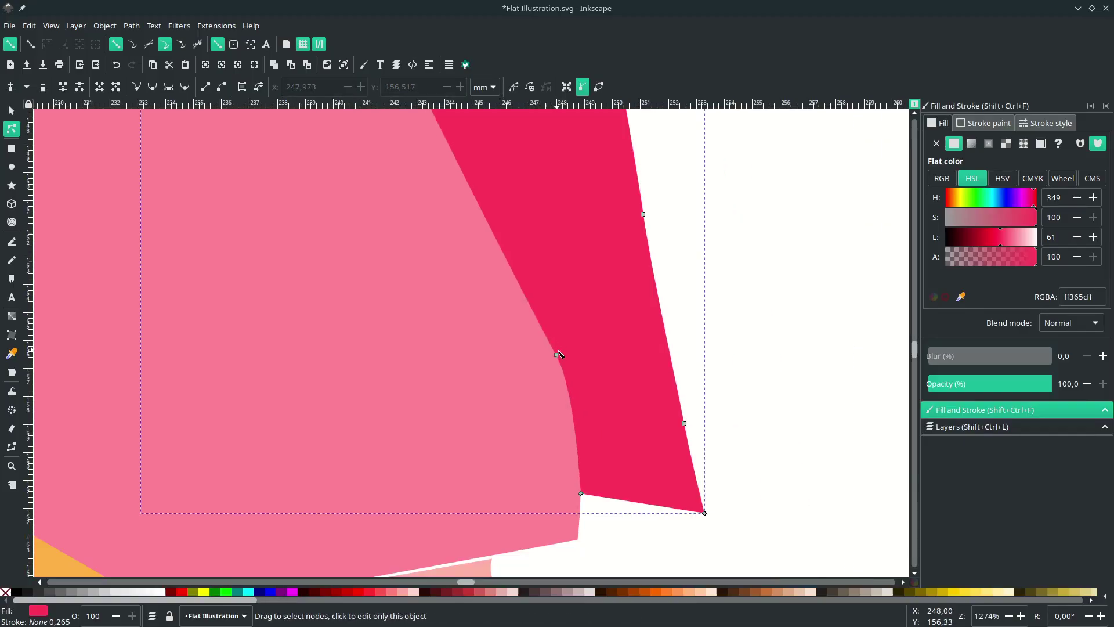
{"action": "left_click", "coordinate": [556, 354]}
{"action": "left_click_drag", "start_coordinate": [536, 320], "coordinate": [519, 274]}
{"action": "scroll", "coordinate": [636, 371], "scroll_direction": "down", "scroll_amount": 3}
{"action": "scroll", "coordinate": [640, 364], "scroll_direction": "up", "scroll_amount": 3}
{"action": "key", "text": "s"}
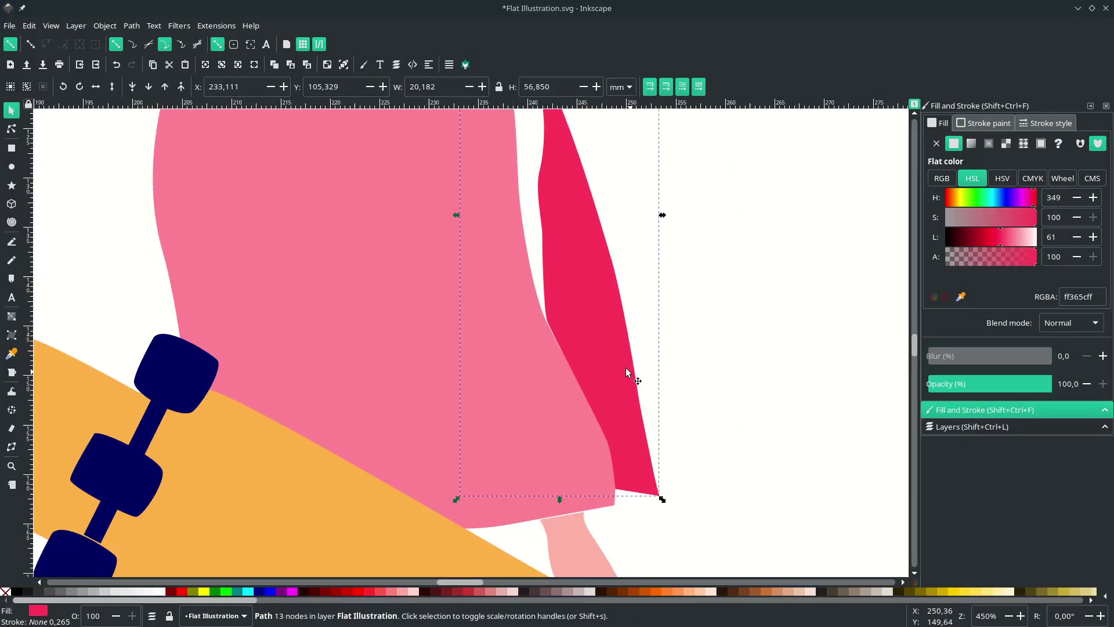
{"action": "scroll", "coordinate": [617, 453], "scroll_direction": "down", "scroll_amount": 2}
{"action": "scroll", "coordinate": [589, 522], "scroll_direction": "up", "scroll_amount": 3}
Extend the far forearm's two upper nodes into the jacket hem and lower the forearm behind the jacket in stacking order.
{"action": "left_click", "coordinate": [590, 378]}
{"action": "scroll", "coordinate": [591, 377], "scroll_direction": "down", "scroll_amount": 5}
{"action": "key", "text": "n"}
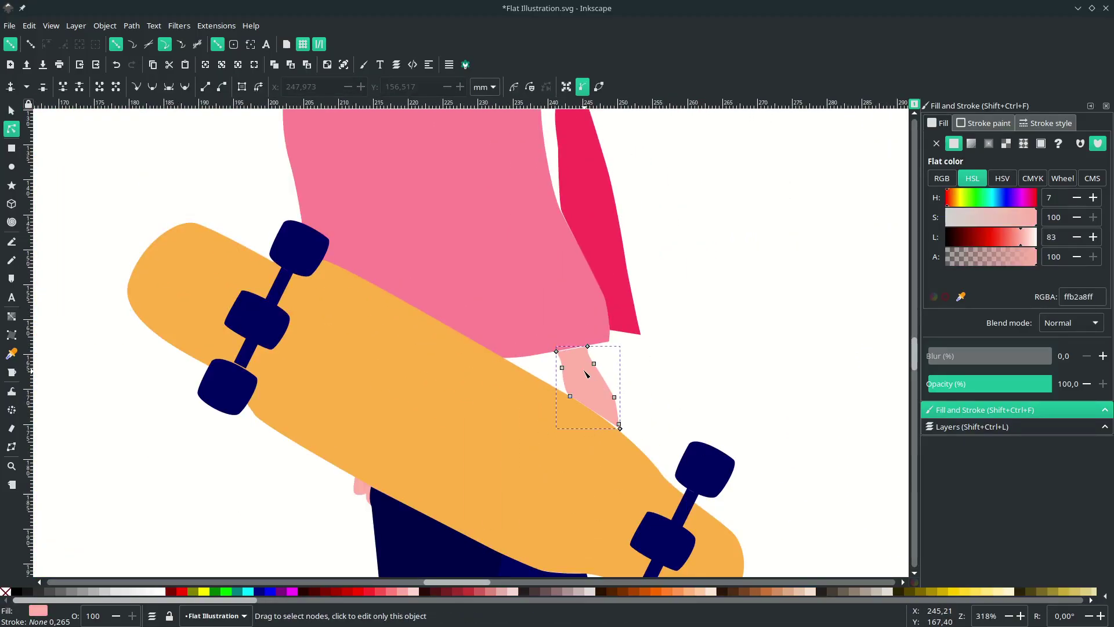
{"action": "scroll", "coordinate": [587, 374], "scroll_direction": "up", "scroll_amount": 7}
{"action": "left_click_drag", "start_coordinate": [589, 238], "coordinate": [589, 232]}
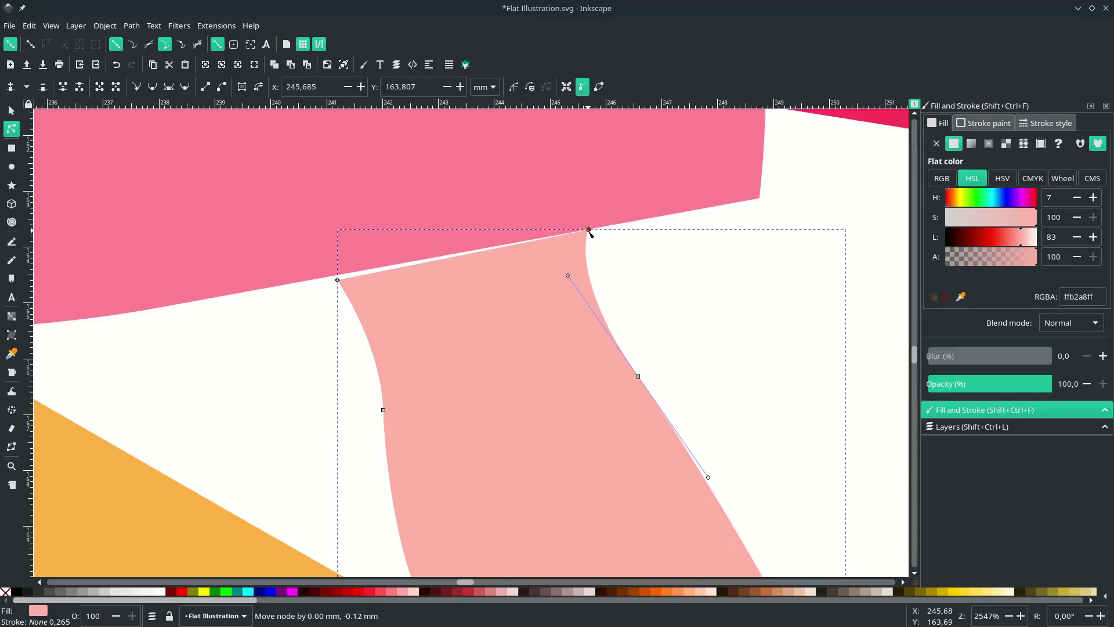
{"action": "left_click_drag", "start_coordinate": [339, 281], "coordinate": [337, 276]}
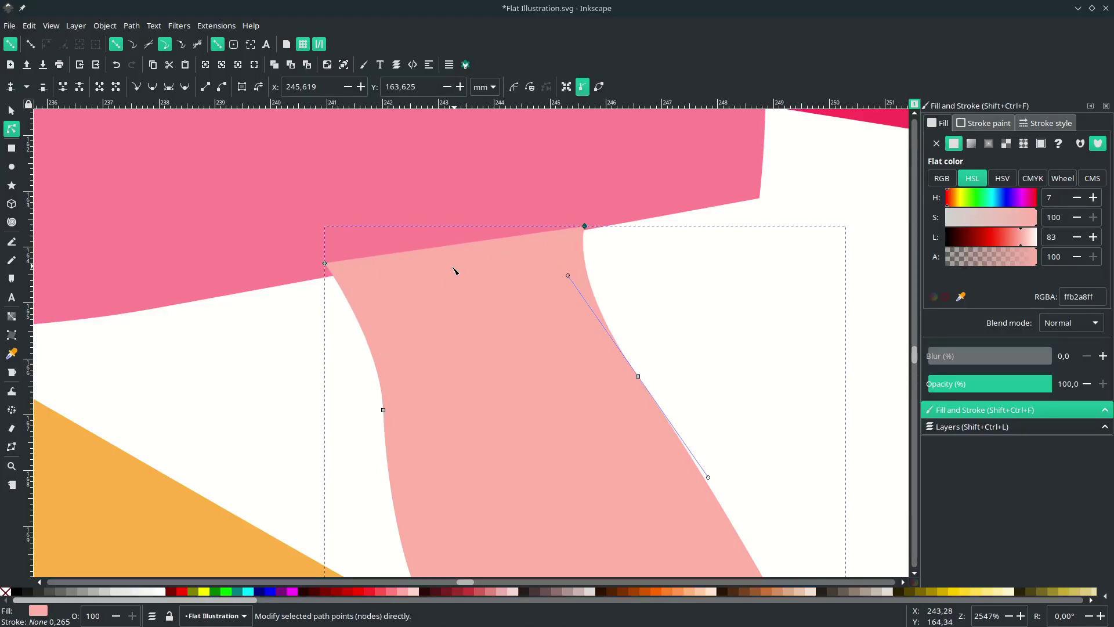
{"action": "scroll", "coordinate": [504, 286], "scroll_direction": "down", "scroll_amount": 3}
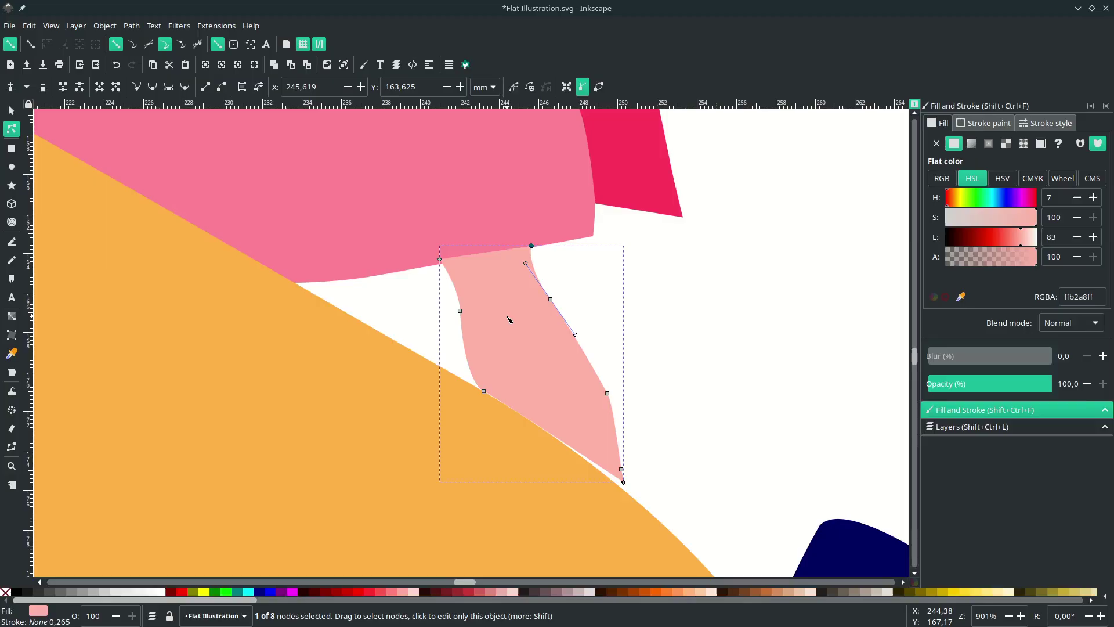
{"action": "key", "text": "s"}
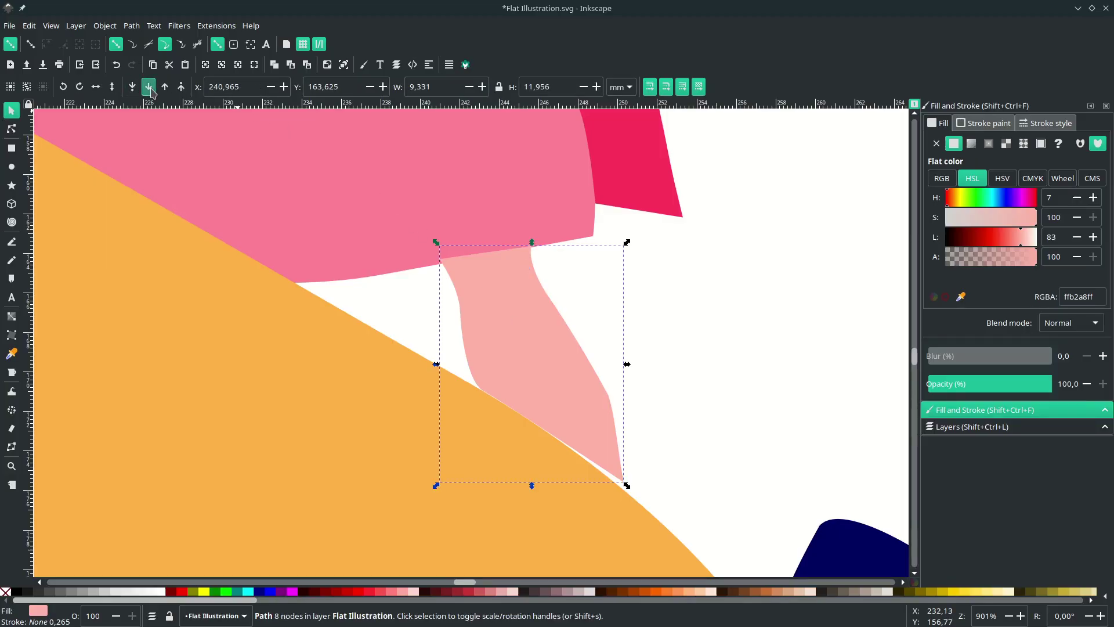
Move the far forearm's lower nodes beneath the skateboard to close the gap and remove the surplus nodes on its front edge.
{"action": "scroll", "coordinate": [670, 354], "scroll_direction": "down", "scroll_amount": 1}
{"action": "scroll", "coordinate": [636, 511], "scroll_direction": "up", "scroll_amount": 2}
{"action": "scroll", "coordinate": [627, 406], "scroll_direction": "down", "scroll_amount": 4}
{"action": "key", "text": "n"}
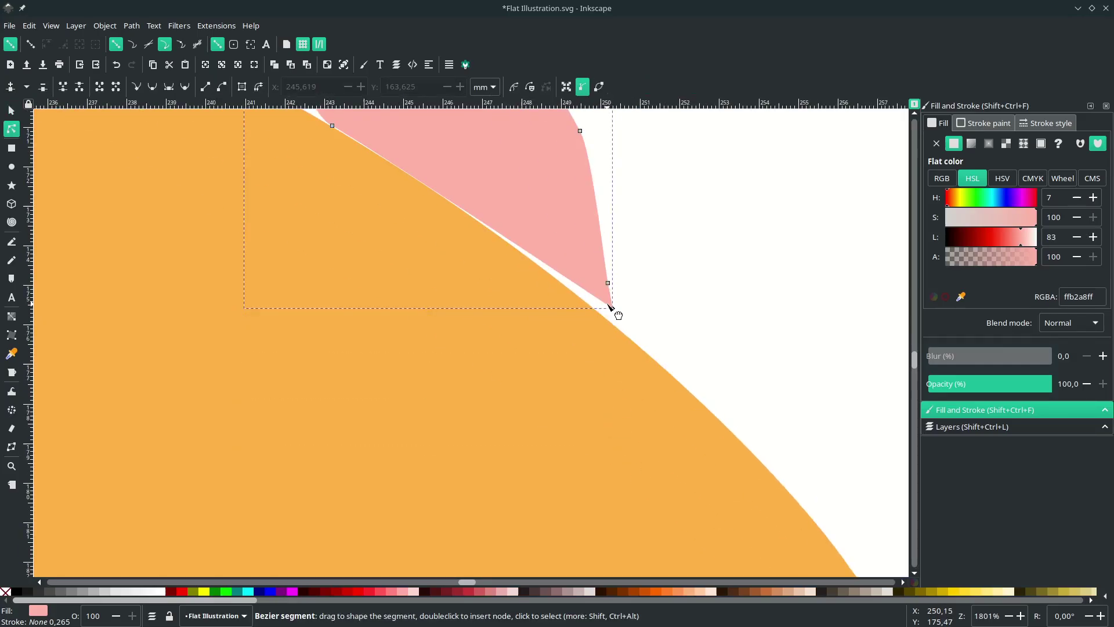
{"action": "left_click_drag", "start_coordinate": [613, 308], "coordinate": [610, 329]}
{"action": "scroll", "coordinate": [667, 325], "scroll_direction": "up", "scroll_amount": 9}
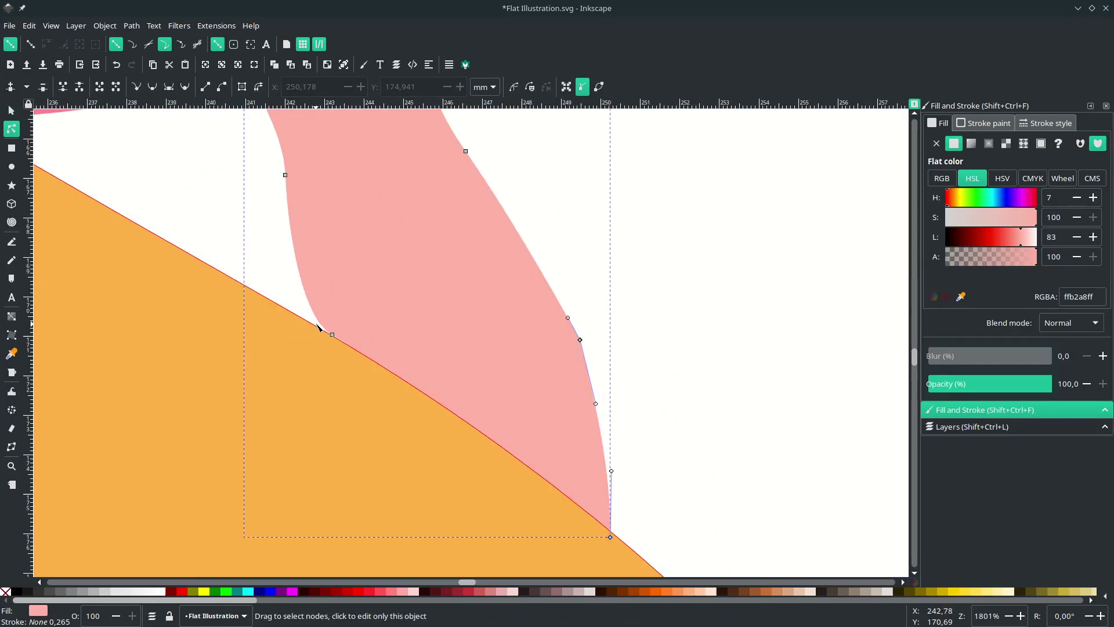
{"action": "left_click_drag", "start_coordinate": [329, 333], "coordinate": [329, 337]}
{"action": "scroll", "coordinate": [638, 462], "scroll_direction": "up", "scroll_amount": 4}
{"action": "left_click", "coordinate": [580, 432]}
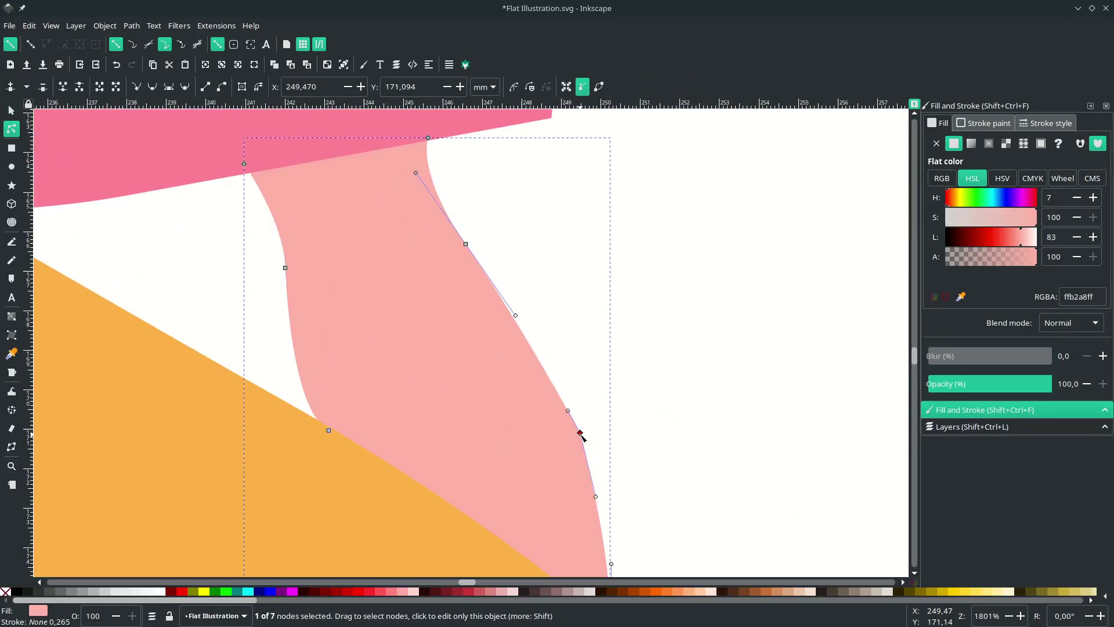
{"action": "key", "text": "Delete"}
{"action": "scroll", "coordinate": [629, 391], "scroll_direction": "down", "scroll_amount": 6}
Lower the orange skateboard deck in stacking order until it sits behind the near hand and the jacket sleeve.
{"action": "key", "text": "s"}
{"action": "left_click", "coordinate": [494, 366]}
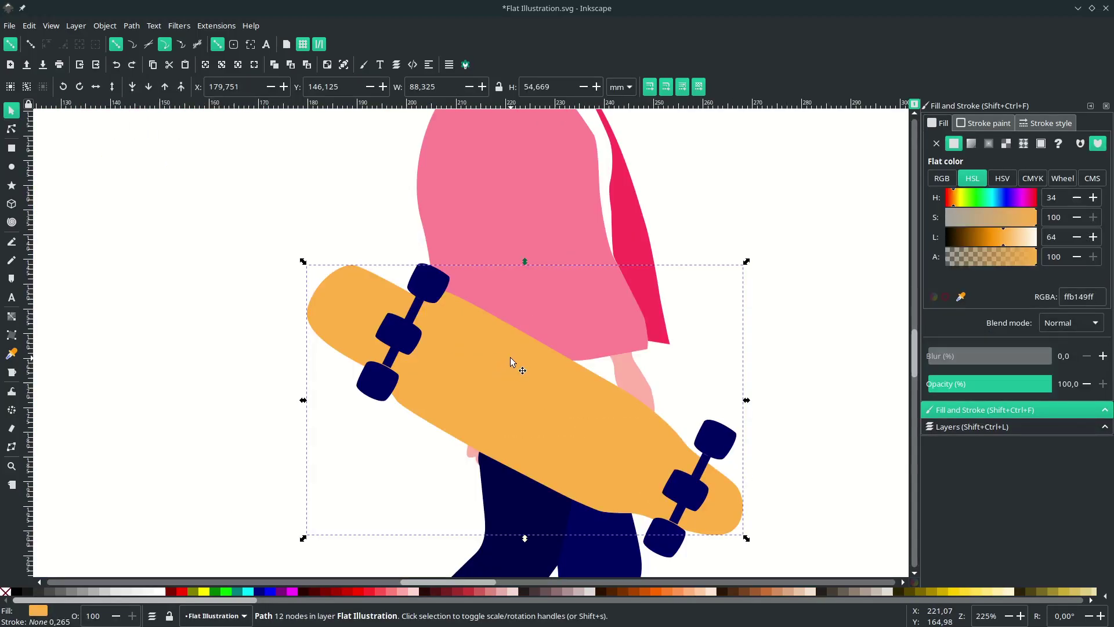
{"action": "scroll", "coordinate": [510, 358], "scroll_direction": "down", "scroll_amount": 1}
{"action": "scroll", "coordinate": [510, 358], "scroll_direction": "right", "scroll_amount": 2}
{"action": "scroll", "coordinate": [510, 358], "scroll_direction": "up", "scroll_amount": 1}
{"action": "scroll", "coordinate": [464, 360], "scroll_direction": "down", "scroll_amount": 2}
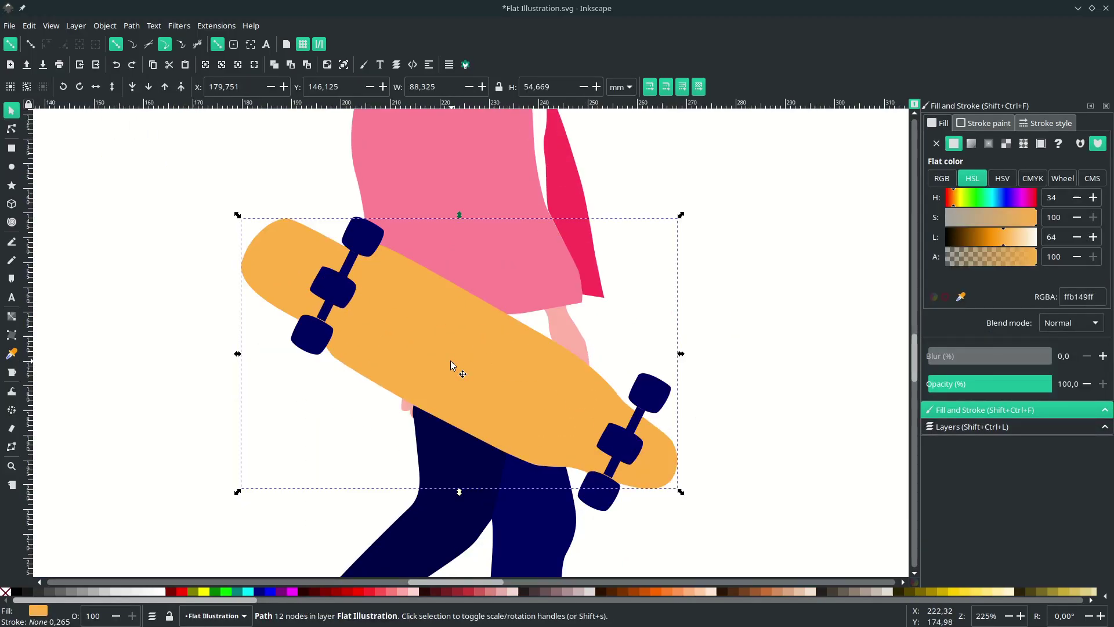
{"action": "scroll", "coordinate": [450, 360], "scroll_direction": "left", "scroll_amount": 2}
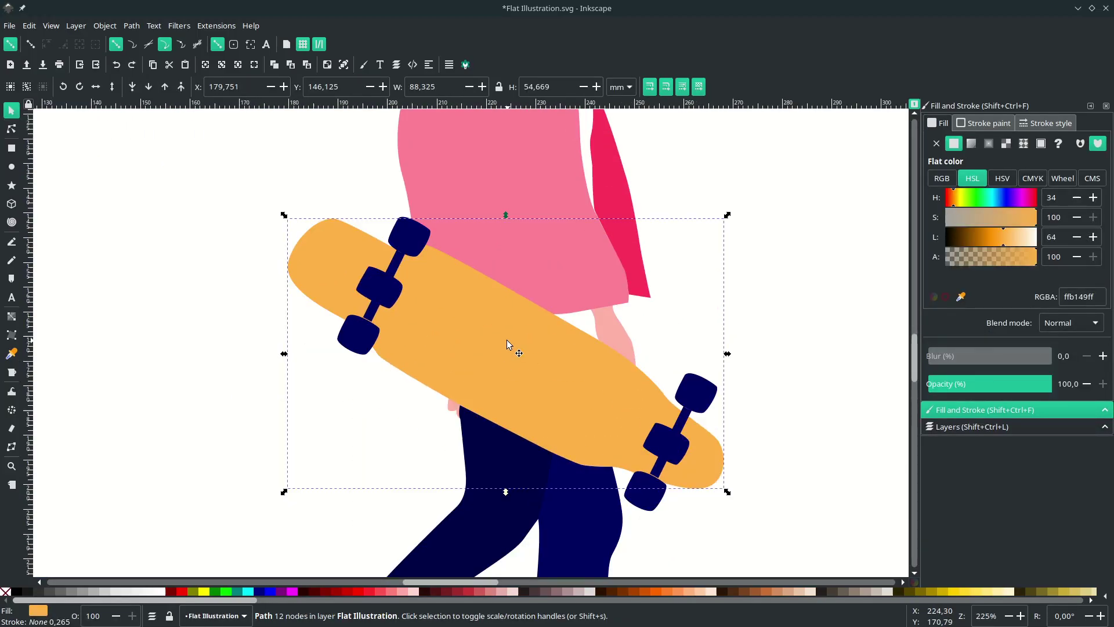
{"action": "left_click", "coordinate": [147, 92]}
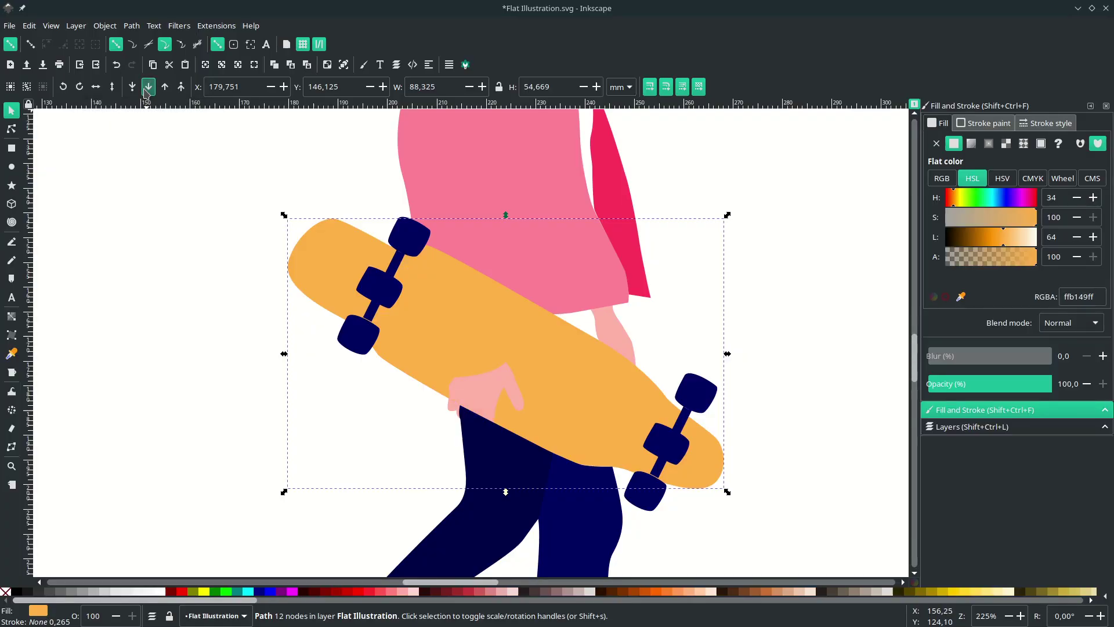
{"action": "left_click", "coordinate": [146, 92]}
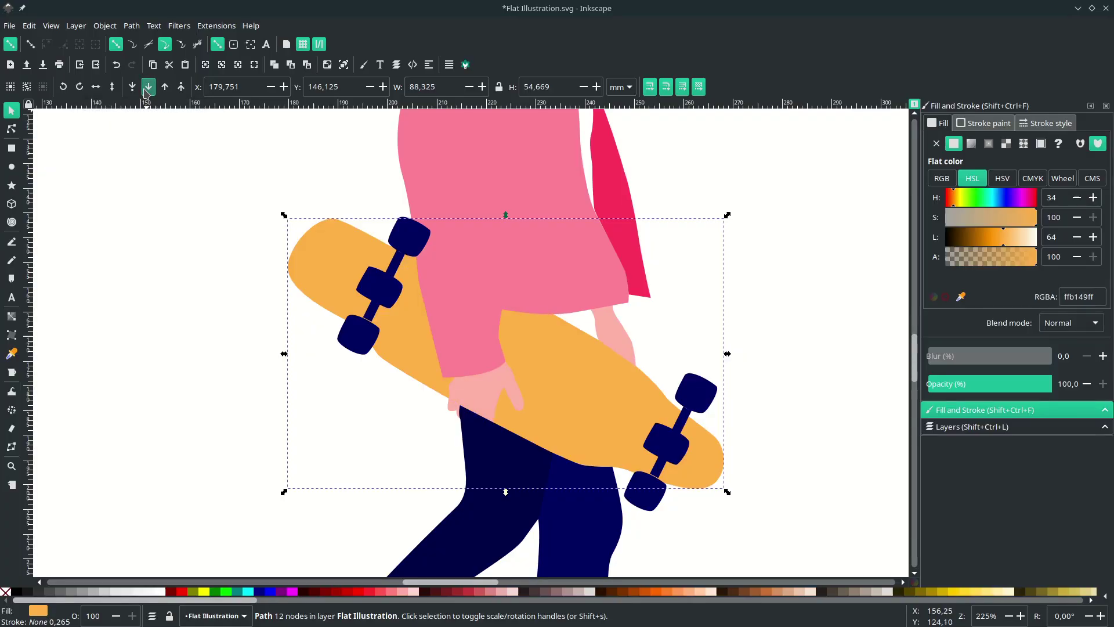
Lower the dark rear trouser leg in stacking order so it sits behind the fingers and the front leg.
{"action": "scroll", "coordinate": [426, 351], "scroll_direction": "down", "scroll_amount": 3}
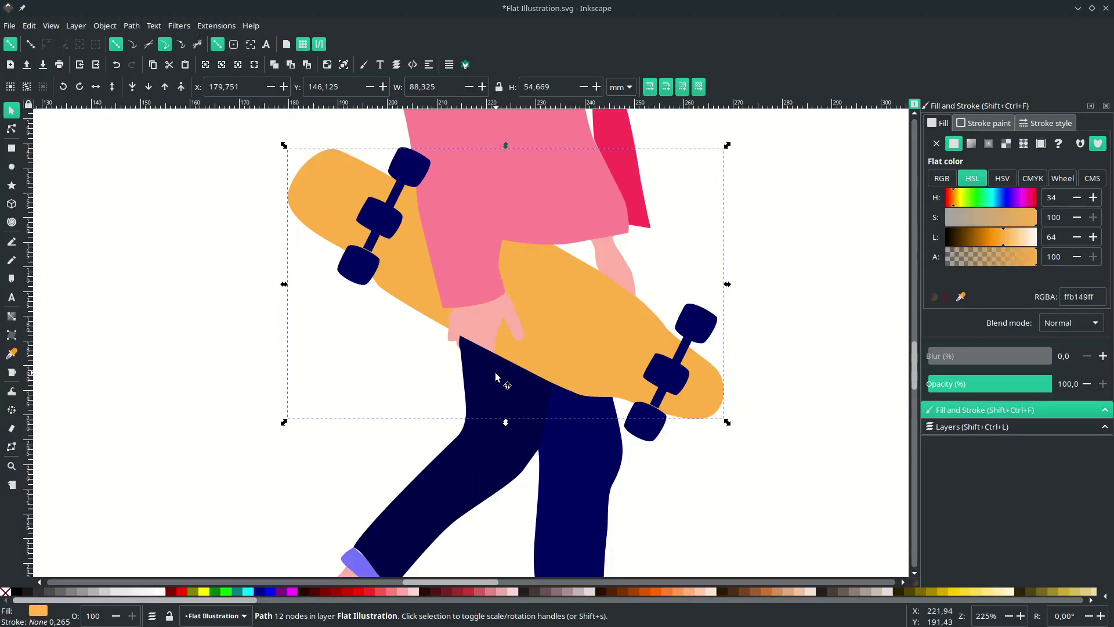
{"action": "left_click", "coordinate": [495, 373]}
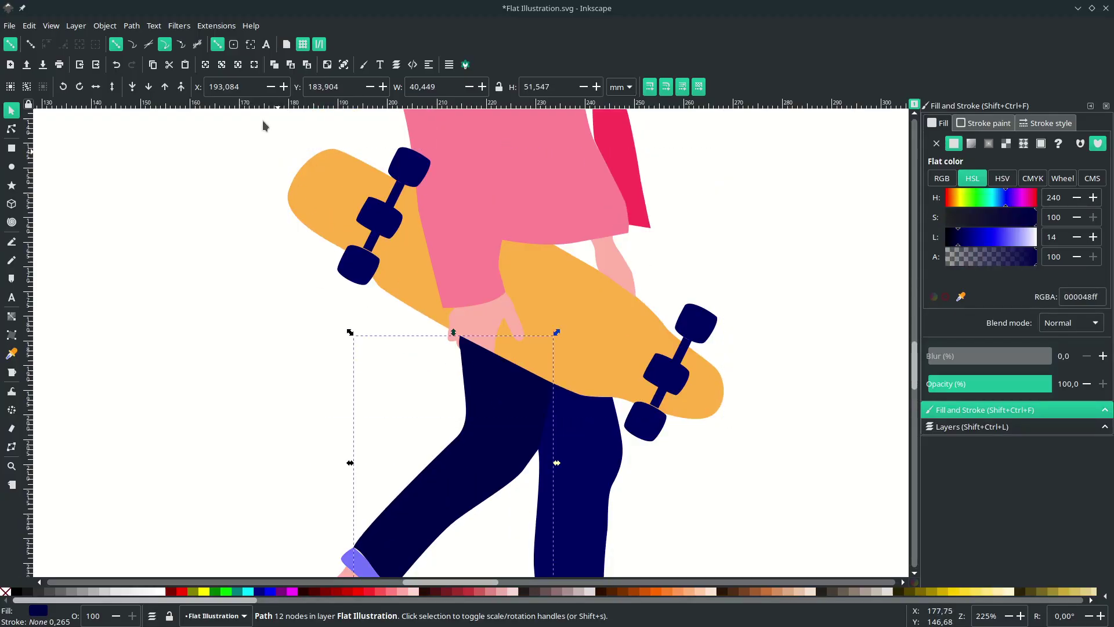
{"action": "left_click", "coordinate": [149, 89]}
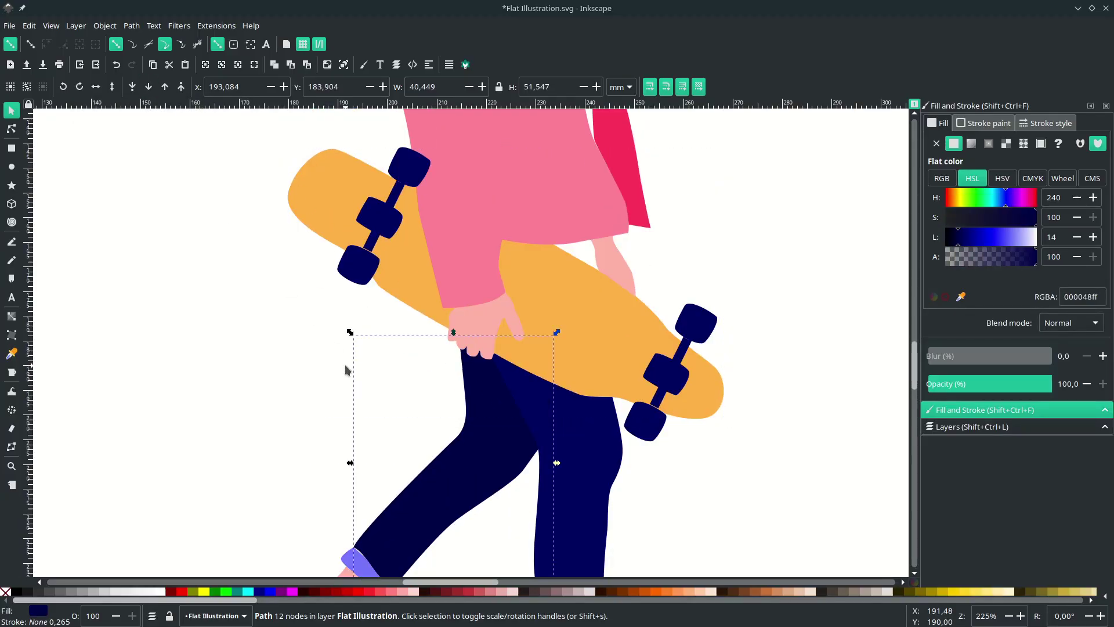
{"action": "left_click", "coordinate": [344, 364]}
{"action": "scroll", "coordinate": [344, 364], "scroll_direction": "up", "scroll_amount": 3}
Remove the surplus node on the orange deck's rear upper edge and adjust the curve handle to round that end.
{"action": "left_click", "coordinate": [604, 368]}
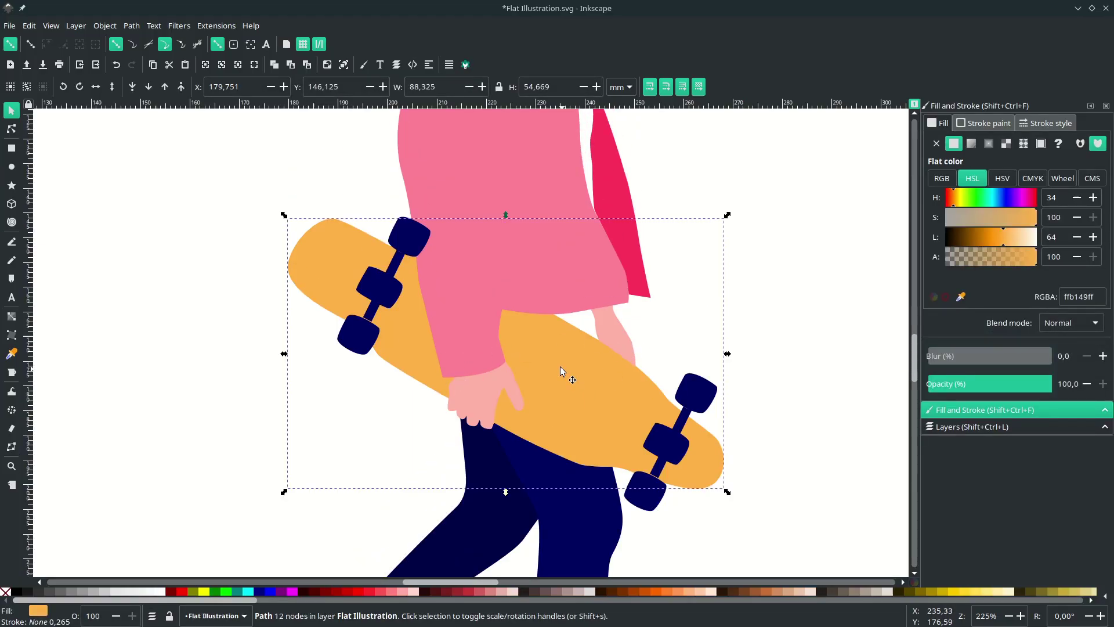
{"action": "scroll", "coordinate": [586, 386], "scroll_direction": "down", "scroll_amount": 2}
{"action": "scroll", "coordinate": [574, 377], "scroll_direction": "up", "scroll_amount": 4}
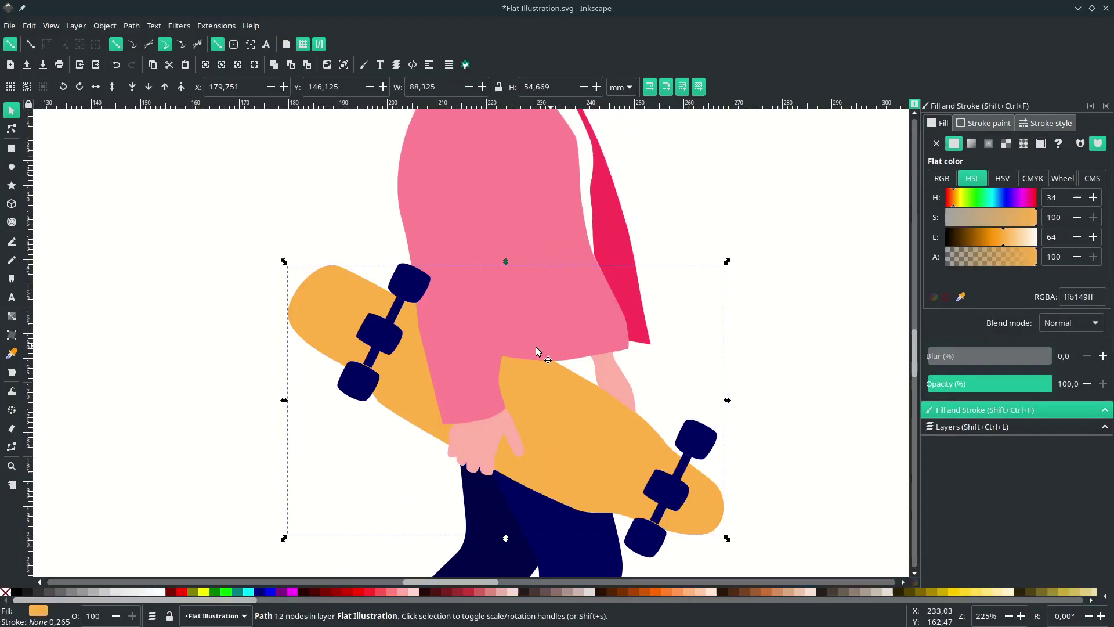
{"action": "scroll", "coordinate": [376, 315], "scroll_direction": "up", "scroll_amount": 2}
{"action": "scroll", "coordinate": [340, 313], "scroll_direction": "left", "scroll_amount": 3}
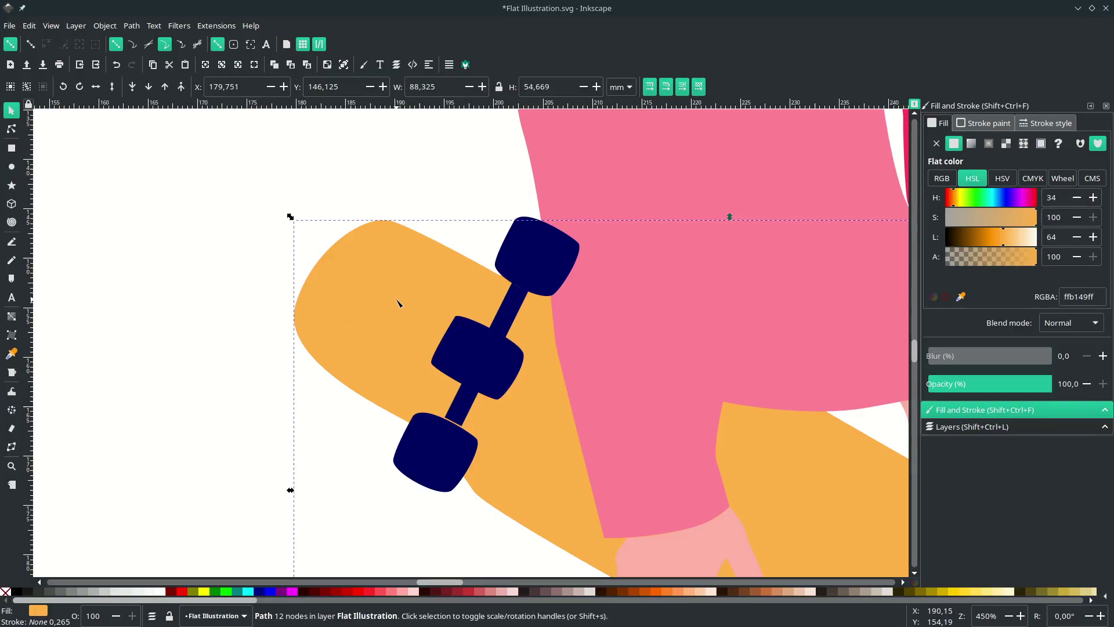
{"action": "key", "text": "n"}
{"action": "scroll", "coordinate": [410, 270], "scroll_direction": "up", "scroll_amount": 1}
{"action": "left_click", "coordinate": [386, 204]}
{"action": "key", "text": "Delete"}
{"action": "left_click_drag", "start_coordinate": [291, 178], "coordinate": [289, 154]}
{"action": "left_click", "coordinate": [537, 277]}
{"action": "scroll", "coordinate": [430, 392], "scroll_direction": "down", "scroll_amount": 4}
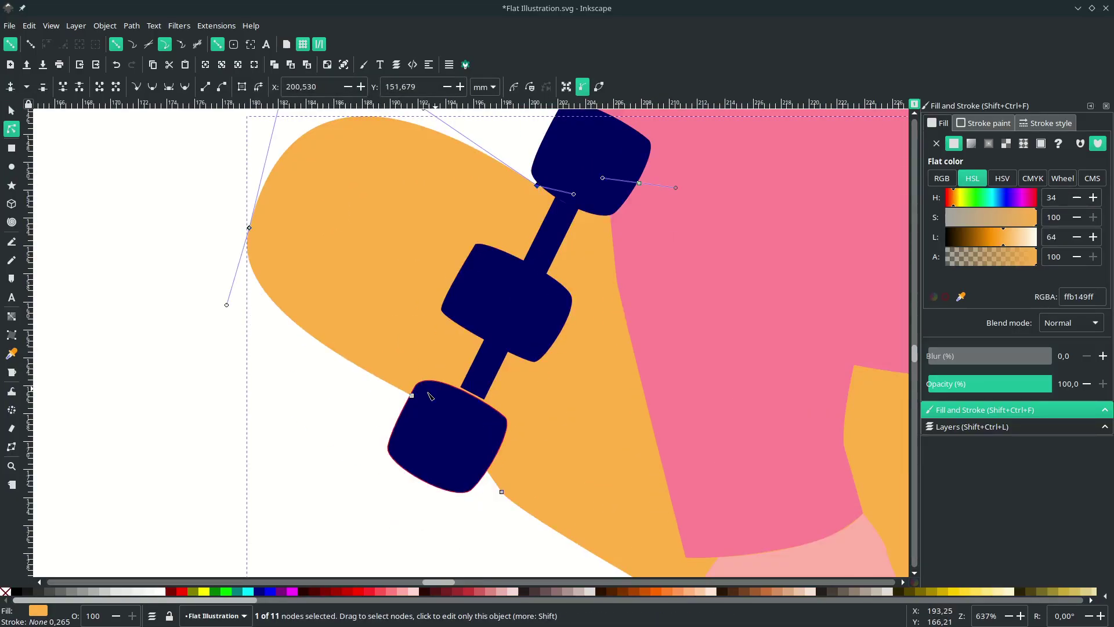
Lengthen the curve handle of the deck's upper-edge node beside the far forearm to smooth the front contour.
{"action": "scroll", "coordinate": [464, 348], "scroll_direction": "up", "scroll_amount": 5}
{"action": "scroll", "coordinate": [504, 294], "scroll_direction": "down", "scroll_amount": 5}
{"action": "scroll", "coordinate": [522, 290], "scroll_direction": "right", "scroll_amount": 5}
{"action": "left_click", "coordinate": [626, 246]}
{"action": "key", "text": "Delete"}
{"action": "key", "text": "ctrl+z"}
{"action": "left_click", "coordinate": [617, 241]}
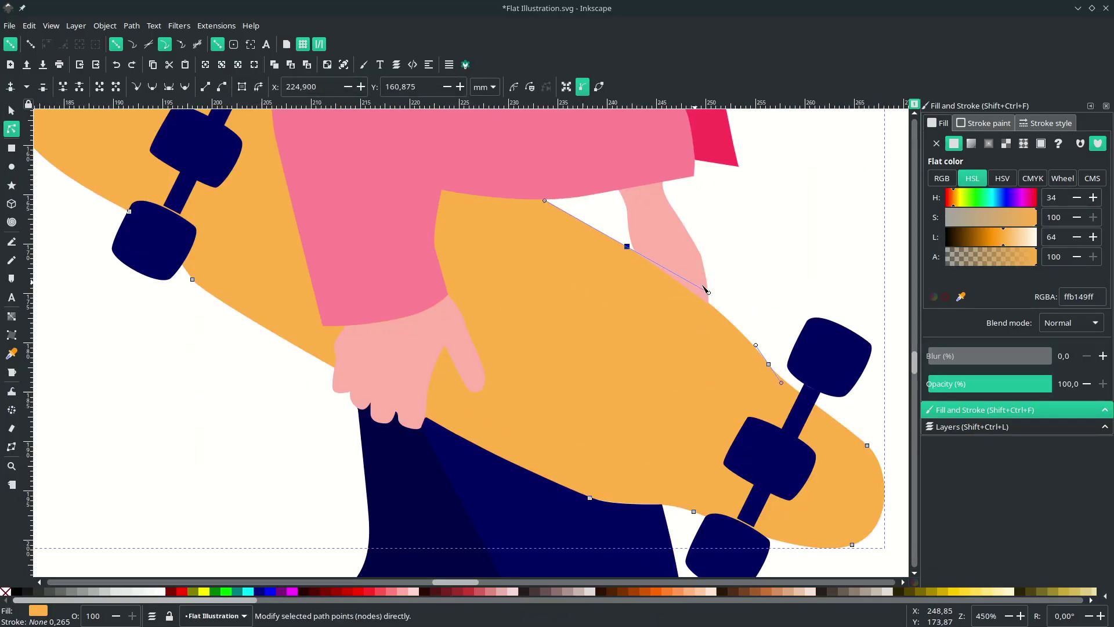
{"action": "left_click_drag", "start_coordinate": [703, 284], "coordinate": [764, 313]}
Lower the far forearm in stacking order so it sits behind the skateboard deck.
{"action": "left_click", "coordinate": [667, 253]}
{"action": "key", "text": "s"}
{"action": "left_click", "coordinate": [148, 87]}
Move the two nodes at the deck's front tip slightly inward to even out its rounded nose.
{"action": "left_click", "coordinate": [675, 384]}
{"action": "scroll", "coordinate": [676, 384], "scroll_direction": "down", "scroll_amount": 4}
{"action": "key", "text": "n"}
{"action": "left_click", "coordinate": [600, 418]}
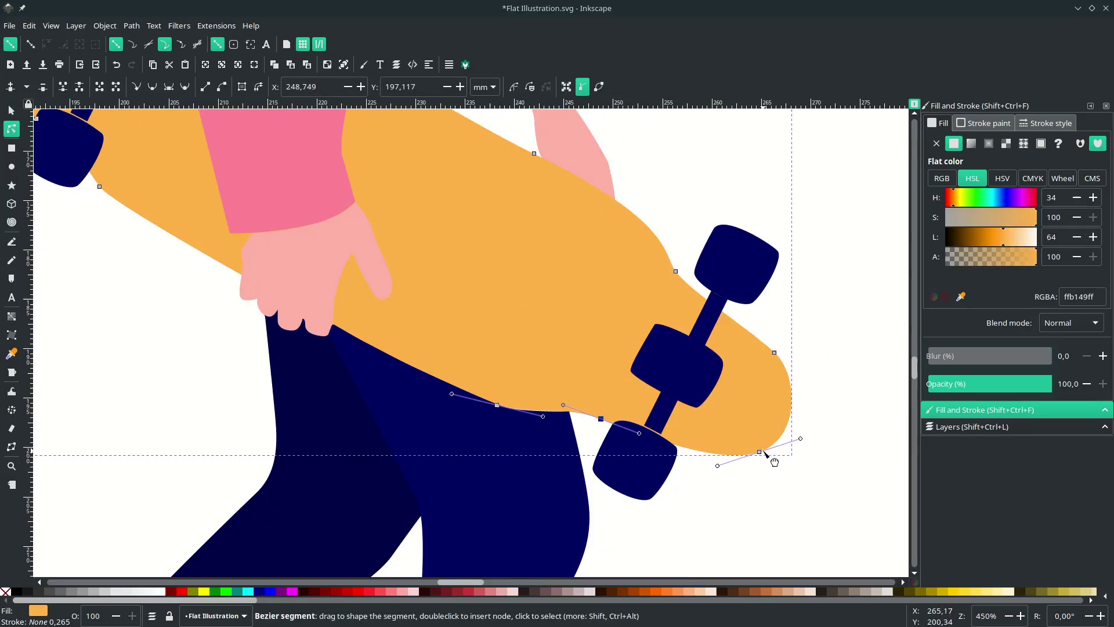
{"action": "left_click", "coordinate": [758, 451]}
{"action": "left_click_drag", "start_coordinate": [801, 439], "coordinate": [746, 448]}
{"action": "left_click_drag", "start_coordinate": [774, 352], "coordinate": [773, 346]}
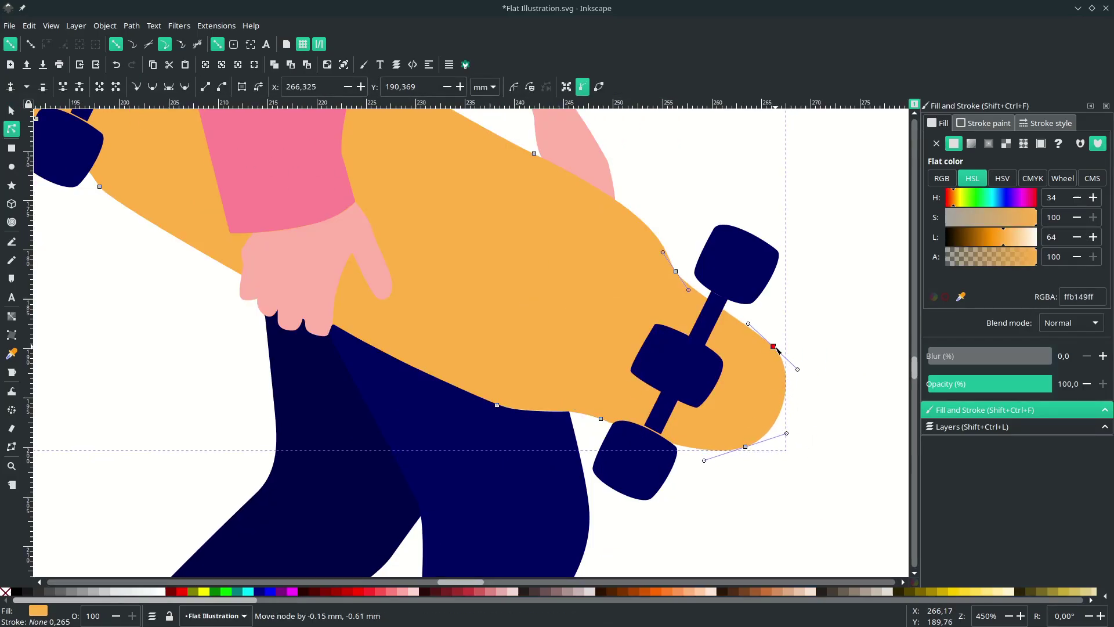
{"action": "key", "text": "Escape"}
Shorten the upper curve handle at the deck's rear tip to refine the rounding, and deselect the deck.
{"action": "scroll", "coordinate": [644, 386], "scroll_direction": "down", "scroll_amount": 3}
{"action": "scroll", "coordinate": [399, 269], "scroll_direction": "up", "scroll_amount": 2}
{"action": "left_click", "coordinate": [400, 264]}
{"action": "left_click", "coordinate": [377, 221]}
{"action": "left_click_drag", "start_coordinate": [395, 139], "coordinate": [391, 151]}
{"action": "left_click", "coordinate": [373, 186]}
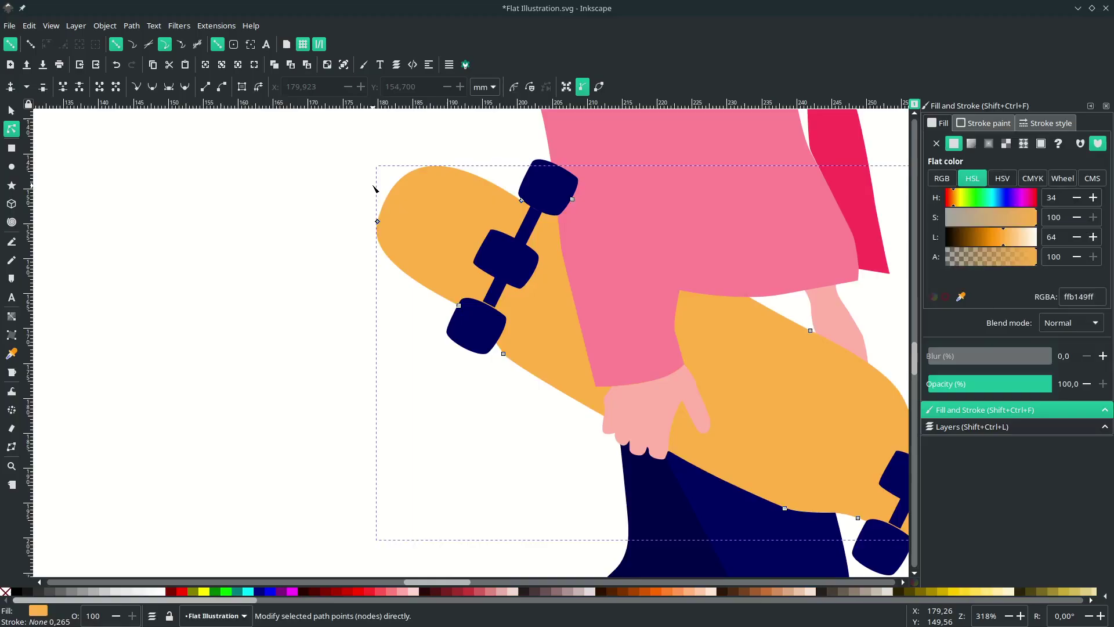
{"action": "left_click", "coordinate": [373, 186]}
{"action": "scroll", "coordinate": [608, 235], "scroll_direction": "down", "scroll_amount": 3}
{"action": "scroll", "coordinate": [747, 455], "scroll_direction": "right", "scroll_amount": 1}
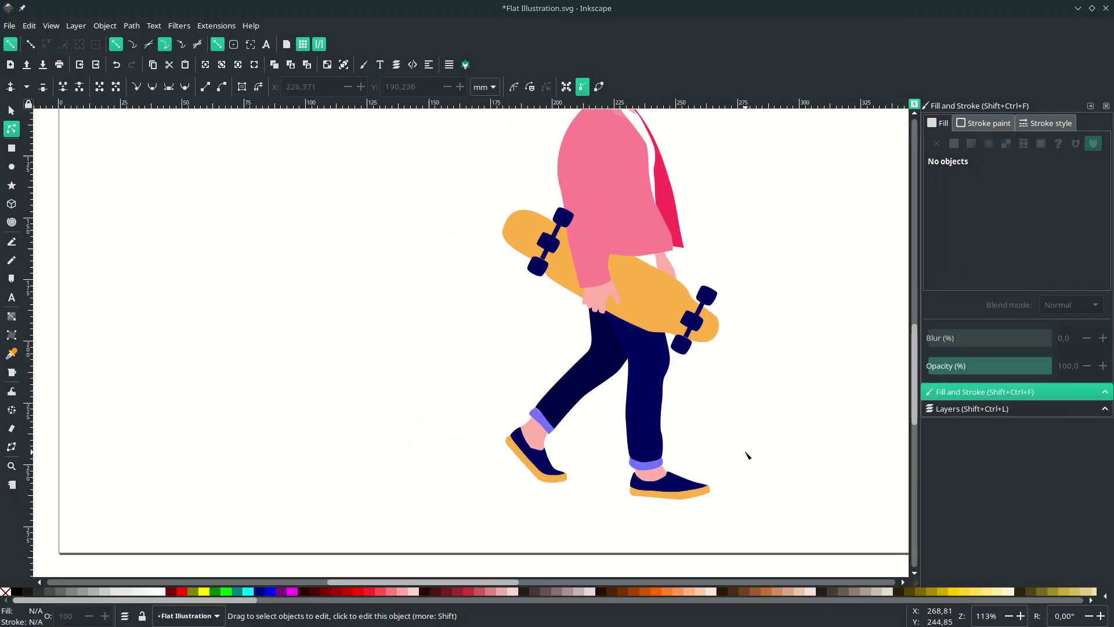
Delete the two surplus nodes along the front trouser leg's front edge below the knee.
{"action": "left_click", "coordinate": [659, 375]}
{"action": "scroll", "coordinate": [655, 380], "scroll_direction": "up", "scroll_amount": 4}
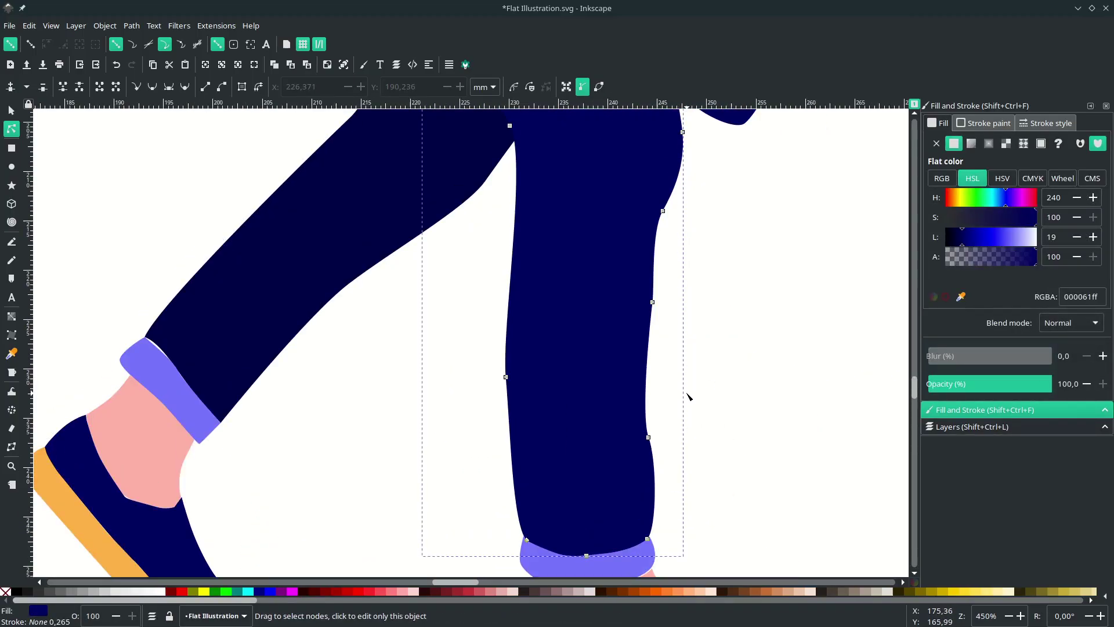
{"action": "scroll", "coordinate": [689, 396], "scroll_direction": "right", "scroll_amount": 1}
{"action": "left_click", "coordinate": [629, 302]}
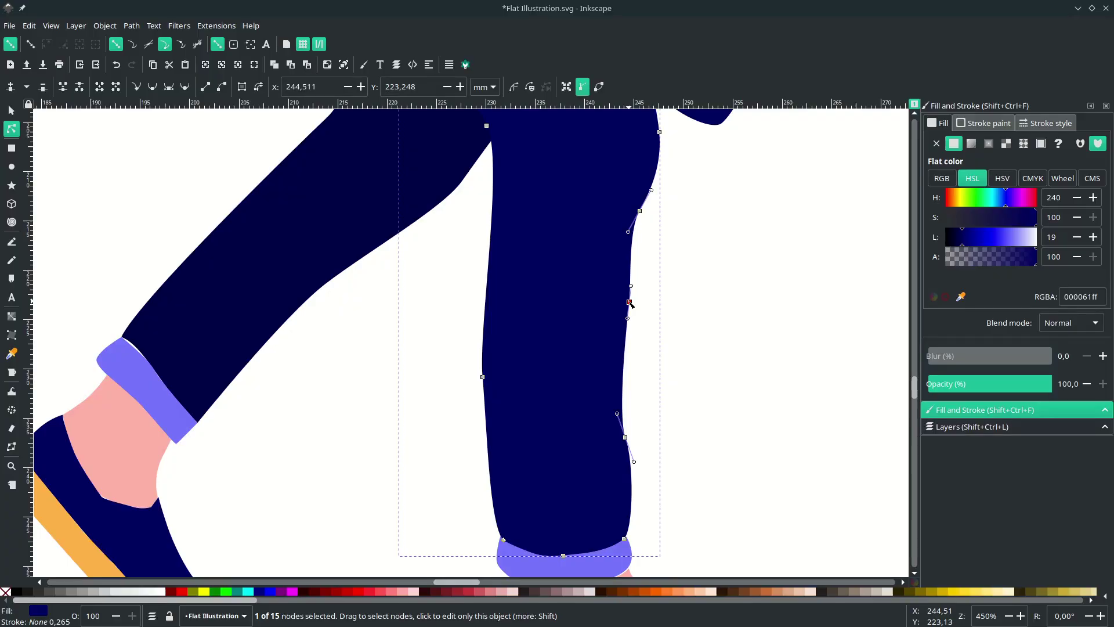
{"action": "key", "text": "Delete"}
{"action": "left_click", "coordinate": [626, 438]}
{"action": "key", "text": "Delete"}
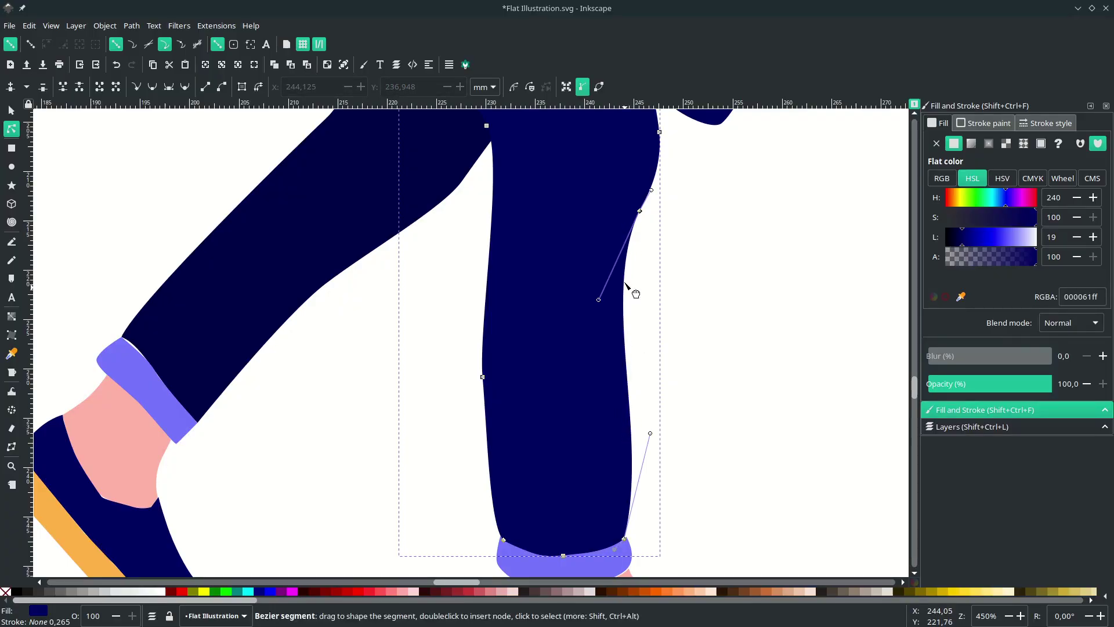
Remove the calf node on the front trouser leg's back edge and adjust both curve handles to straighten that edge.
{"action": "scroll", "coordinate": [645, 447], "scroll_direction": "down", "scroll_amount": 2}
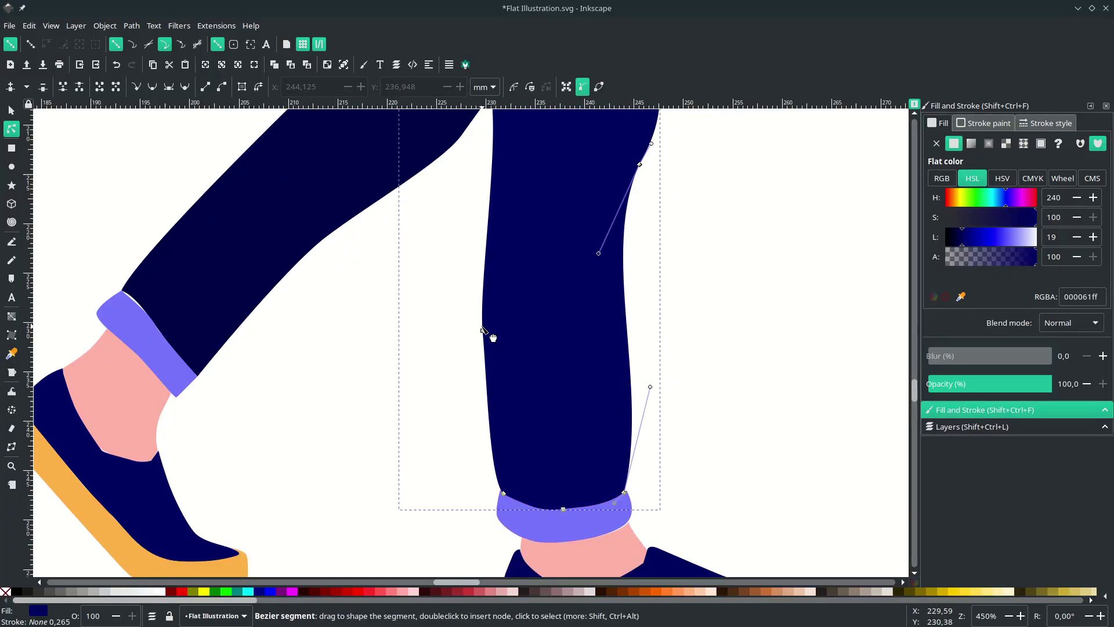
{"action": "left_click_drag", "start_coordinate": [482, 331], "coordinate": [485, 334]}
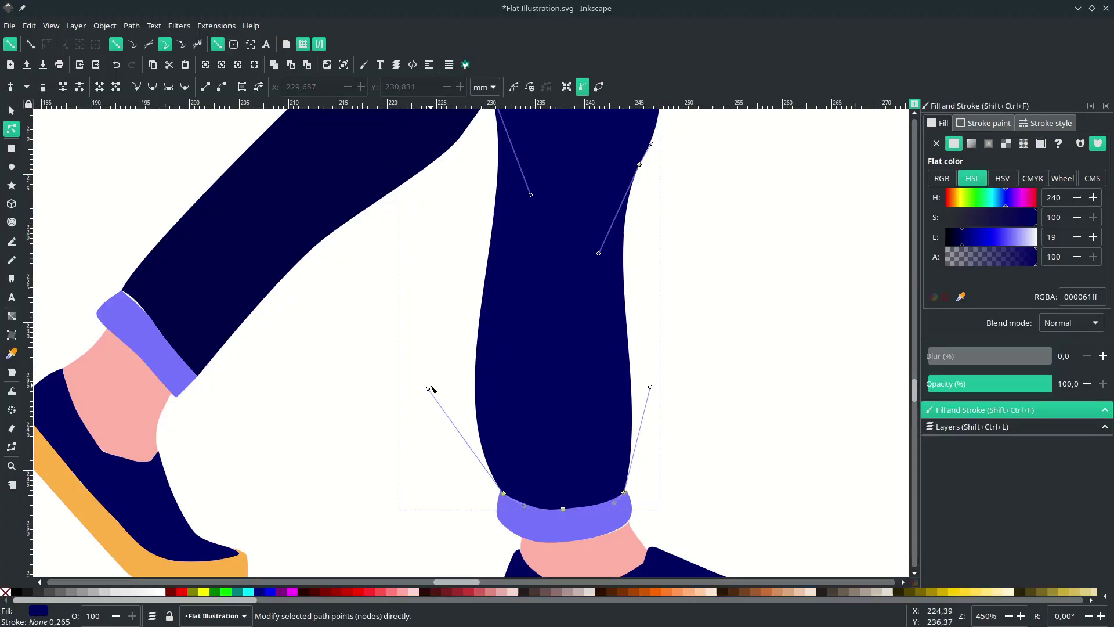
{"action": "left_click_drag", "start_coordinate": [431, 385], "coordinate": [462, 368]}
{"action": "scroll", "coordinate": [572, 306], "scroll_direction": "up", "scroll_amount": 4}
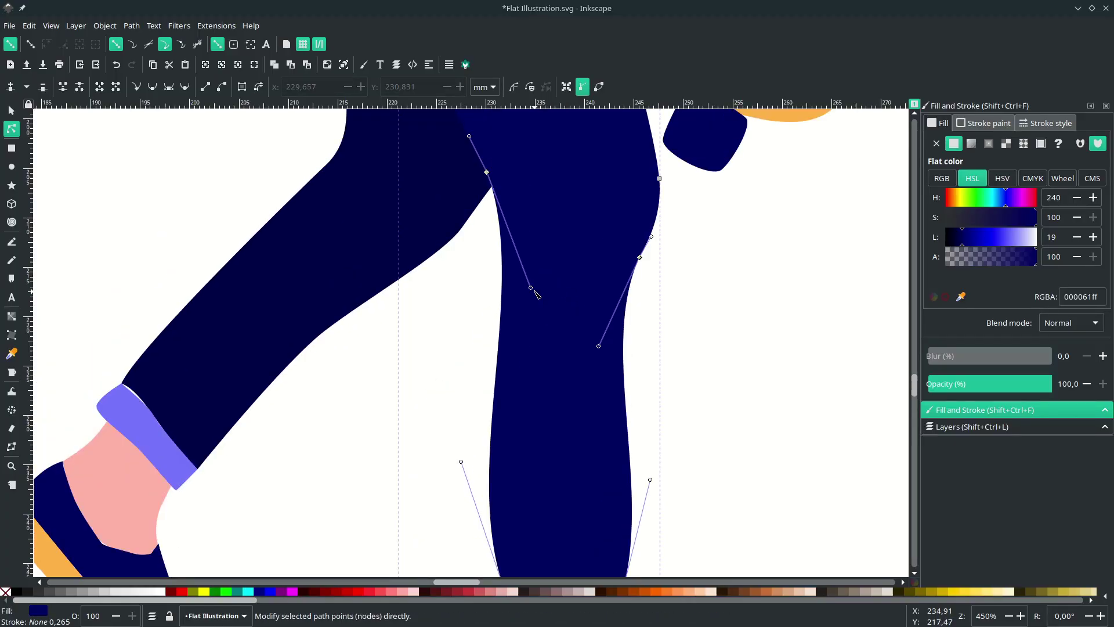
{"action": "left_click_drag", "start_coordinate": [531, 287], "coordinate": [483, 273]}
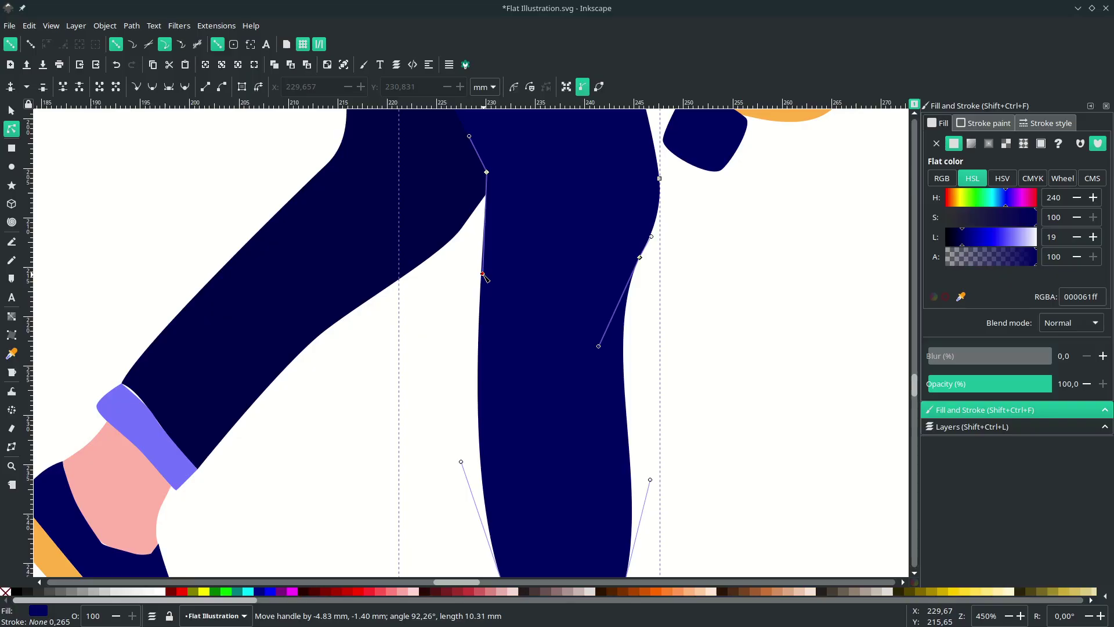
{"action": "scroll", "coordinate": [634, 351], "scroll_direction": "down", "scroll_amount": 2}
Delete the surplus node on the front trouser leg's thigh and reshape the remaining curve down to the knee.
{"action": "scroll", "coordinate": [649, 320], "scroll_direction": "up", "scroll_amount": 3}
{"action": "scroll", "coordinate": [642, 247], "scroll_direction": "up", "scroll_amount": 2}
{"action": "left_click", "coordinate": [643, 215]}
{"action": "scroll", "coordinate": [645, 217], "scroll_direction": "up", "scroll_amount": 5}
{"action": "left_click", "coordinate": [687, 375]}
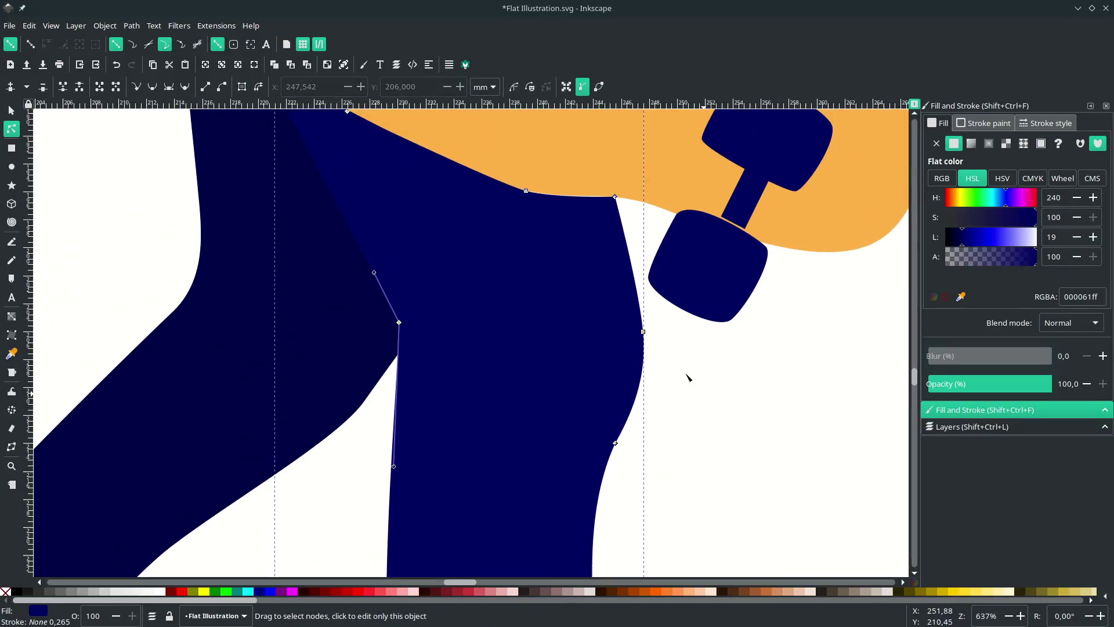
{"action": "left_click", "coordinate": [687, 374]}
{"action": "left_click", "coordinate": [624, 347]}
{"action": "left_click", "coordinate": [644, 331]}
{"action": "key", "text": "Delete"}
{"action": "left_click_drag", "start_coordinate": [640, 295], "coordinate": [630, 227]}
{"action": "left_click", "coordinate": [702, 393]}
{"action": "scroll", "coordinate": [702, 393], "scroll_direction": "down", "scroll_amount": 1}
{"action": "scroll", "coordinate": [611, 469], "scroll_direction": "down", "scroll_amount": 2}
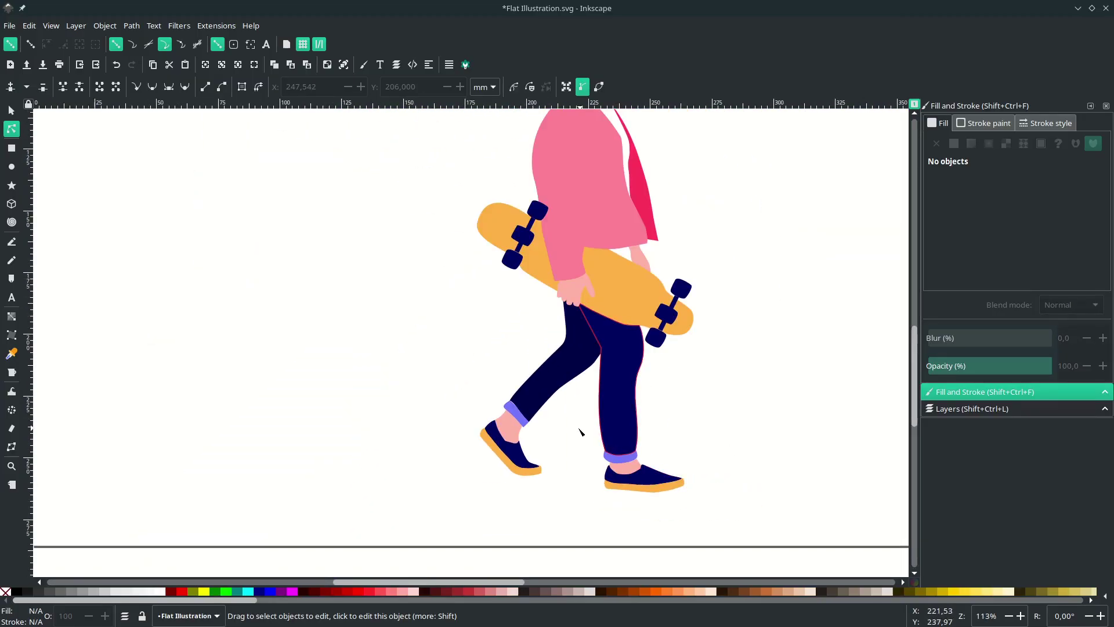
Try shifting the lower knee handle on the front trouser leg's front edge, and undo it.
{"action": "scroll", "coordinate": [581, 435], "scroll_direction": "up", "scroll_amount": 3}
{"action": "left_click", "coordinate": [511, 386]}
{"action": "left_click_drag", "start_coordinate": [482, 448], "coordinate": [504, 447]}
{"action": "key", "text": "ctrl+z"}
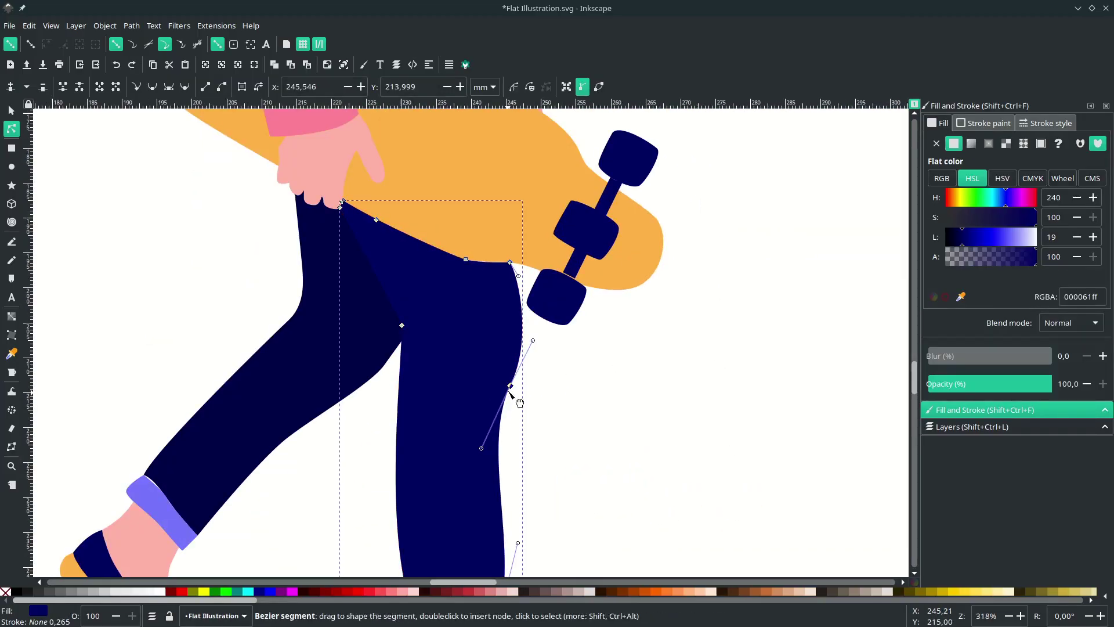
Move the rear trouser leg's upper hem corner and middle hem node beneath the blue cuff to close the white gap.
{"action": "scroll", "coordinate": [515, 398], "scroll_direction": "down", "scroll_amount": 2}
{"action": "scroll", "coordinate": [318, 458], "scroll_direction": "up", "scroll_amount": 6}
{"action": "left_click", "coordinate": [681, 356]}
{"action": "left_click", "coordinate": [496, 400]}
{"action": "left_click", "coordinate": [609, 339]}
{"action": "left_click", "coordinate": [437, 295]}
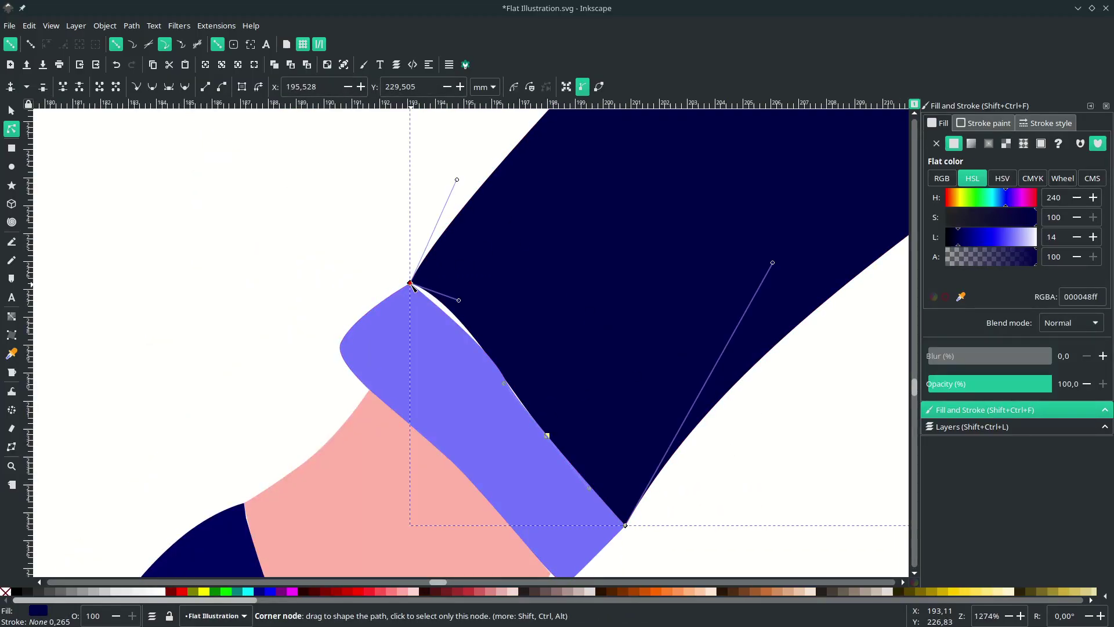
{"action": "left_click_drag", "start_coordinate": [410, 283], "coordinate": [404, 295]}
{"action": "scroll", "coordinate": [457, 219], "scroll_direction": "down", "scroll_amount": 4}
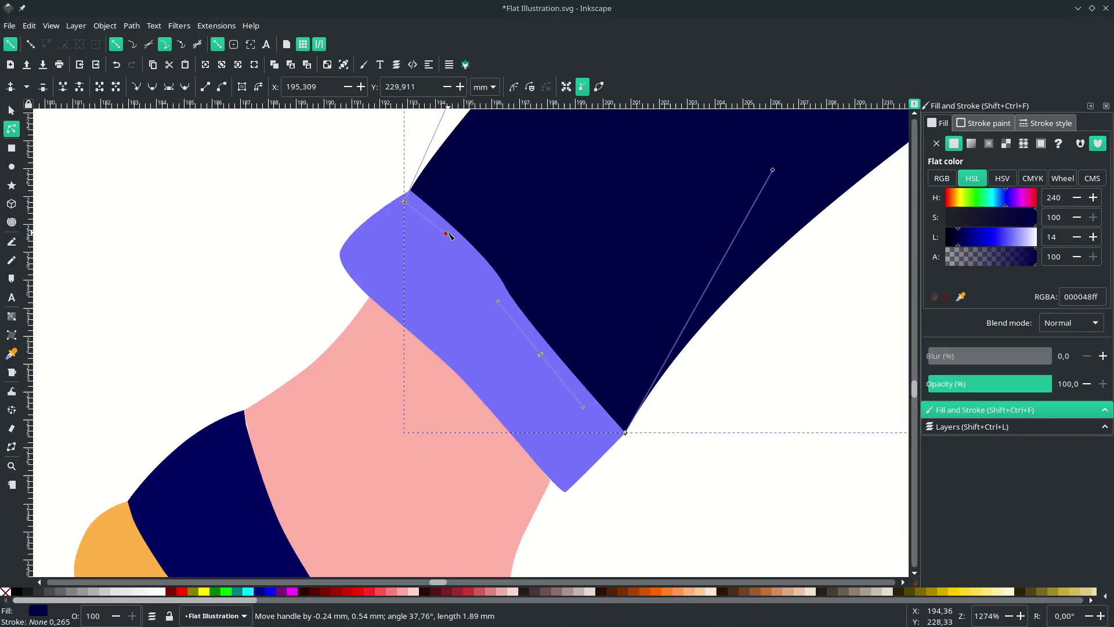
Delete surplus nodes along the upper and lower edges of the rear leg's blue cuff.
{"action": "left_click", "coordinate": [481, 351]}
{"action": "scroll", "coordinate": [481, 356], "scroll_direction": "up", "scroll_amount": 1}
{"action": "left_click", "coordinate": [514, 255]}
{"action": "key", "text": "Delete"}
{"action": "scroll", "coordinate": [388, 209], "scroll_direction": "up", "scroll_amount": 2}
{"action": "scroll", "coordinate": [452, 331], "scroll_direction": "down", "scroll_amount": 4}
{"action": "left_click", "coordinate": [476, 367]}
{"action": "key", "text": "Delete"}
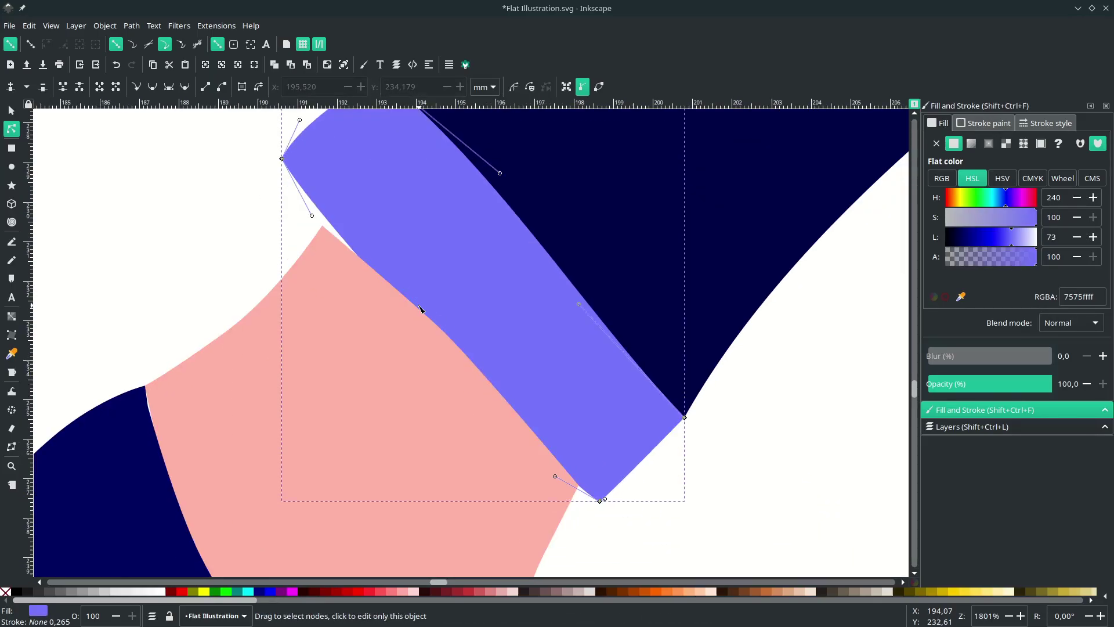
Move the rear cuff's lower middle node outward over the ankle to give that edge a smooth curve.
{"action": "left_click", "coordinate": [348, 410]}
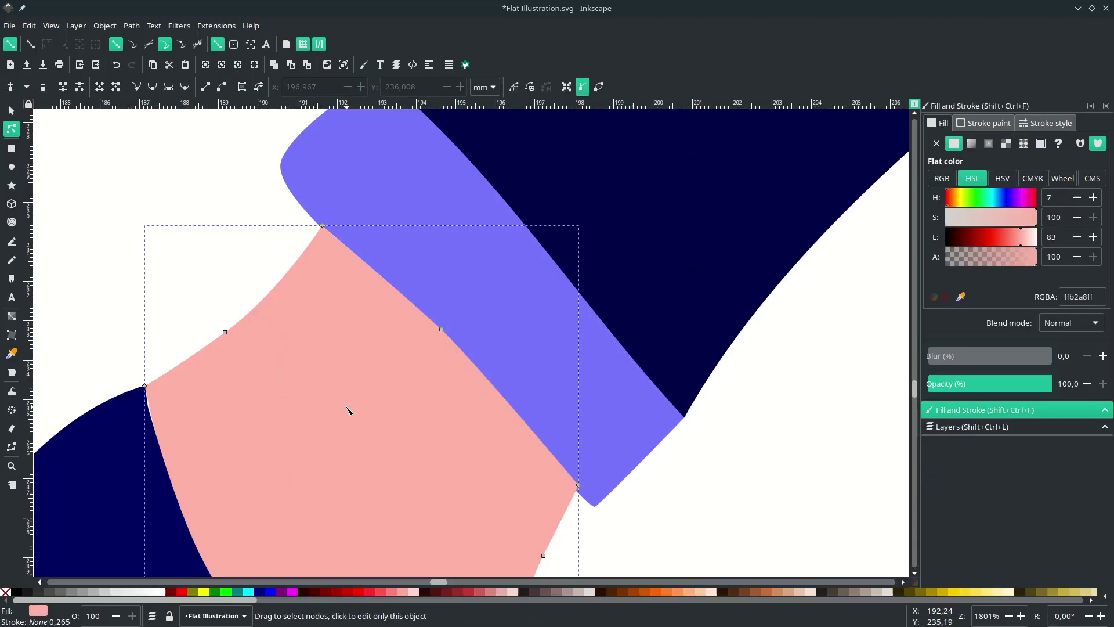
{"action": "left_click", "coordinate": [543, 392]}
{"action": "left_click_drag", "start_coordinate": [472, 373], "coordinate": [415, 367]}
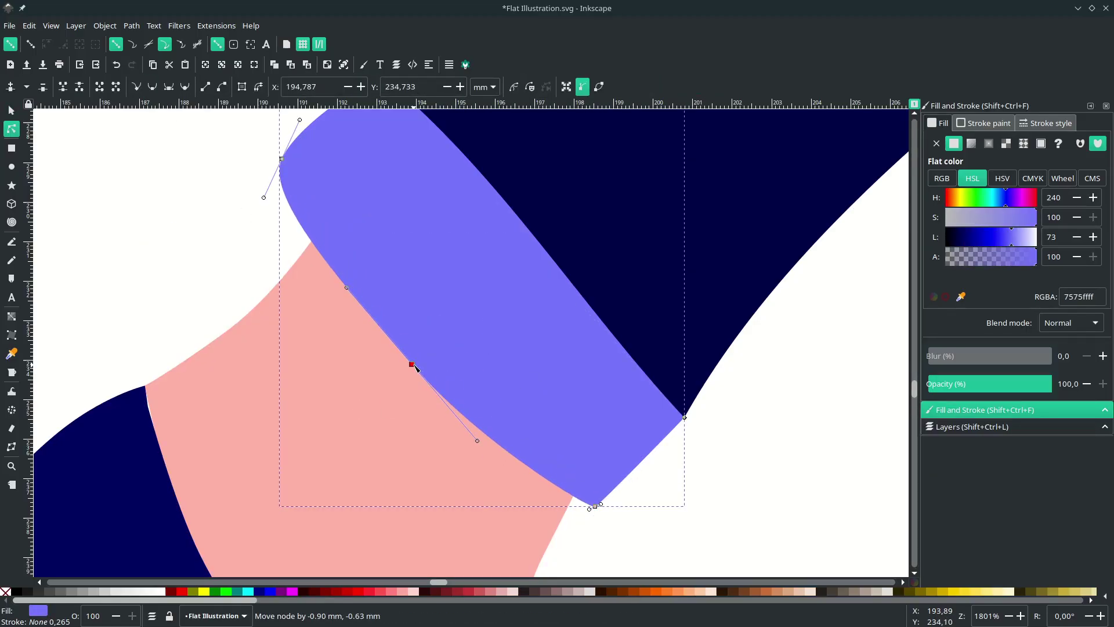
{"action": "left_click", "coordinate": [690, 432]}
{"action": "scroll", "coordinate": [691, 424], "scroll_direction": "down", "scroll_amount": 5}
{"action": "scroll", "coordinate": [697, 447], "scroll_direction": "up", "scroll_amount": 3}
{"action": "left_click", "coordinate": [636, 306]}
{"action": "scroll", "coordinate": [636, 325], "scroll_direction": "down", "scroll_amount": 3}
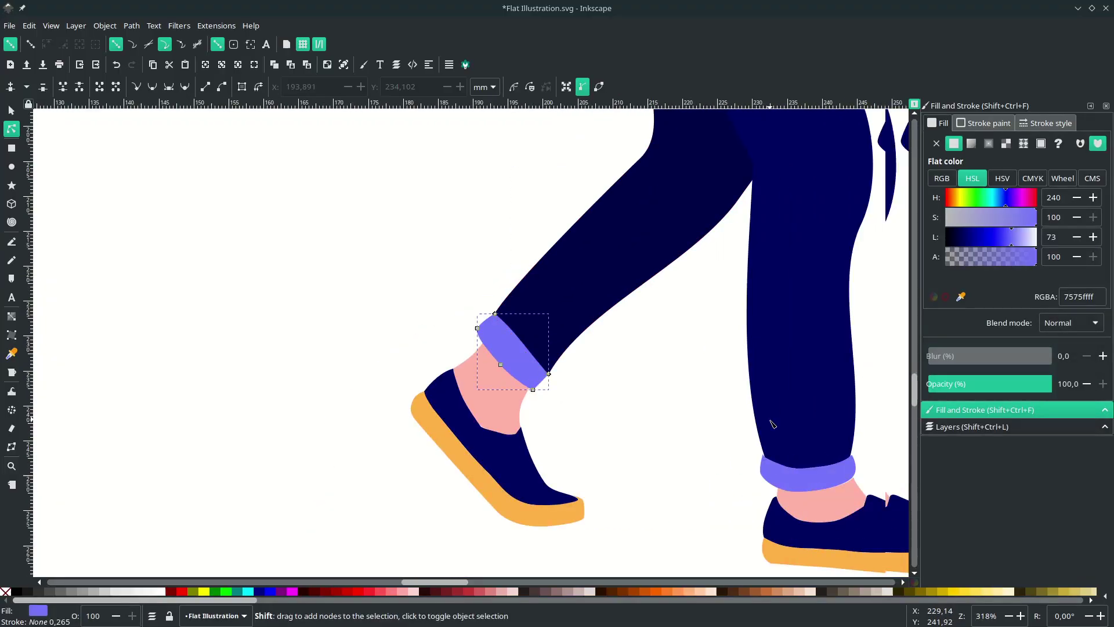
Remove the surplus upper-edge nodes of the front leg's cuff and align its rear top corner with the trouser hem.
{"action": "scroll", "coordinate": [801, 458], "scroll_direction": "up", "scroll_amount": 3}
{"action": "key", "text": "Escape"}
{"action": "left_click", "coordinate": [637, 350]}
{"action": "scroll", "coordinate": [637, 351], "scroll_direction": "up", "scroll_amount": 1}
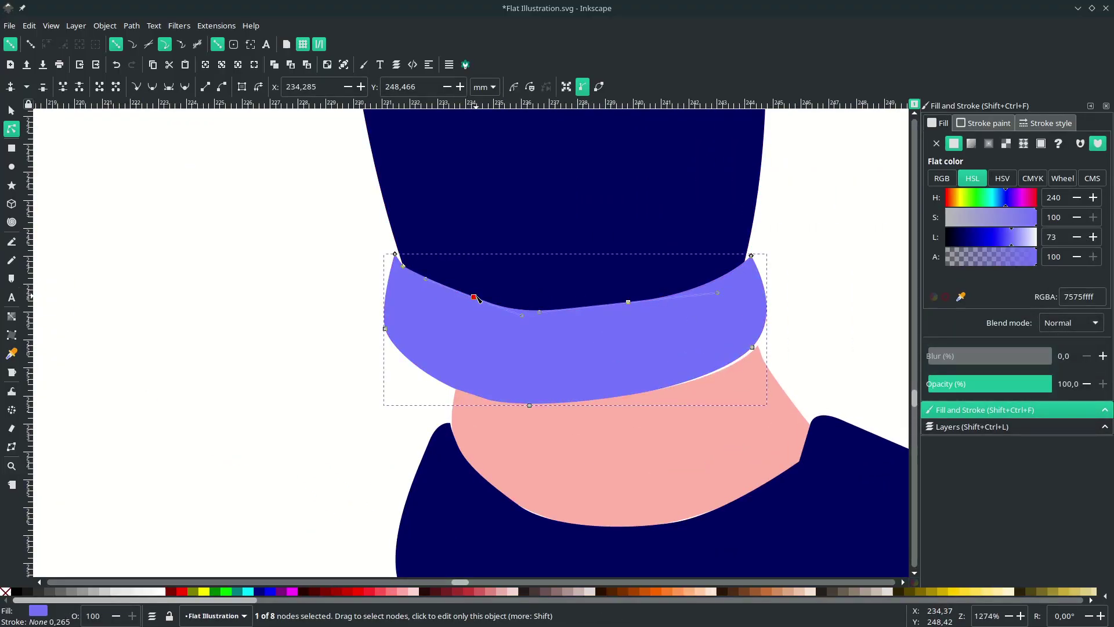
{"action": "scroll", "coordinate": [400, 261], "scroll_direction": "up", "scroll_amount": 3}
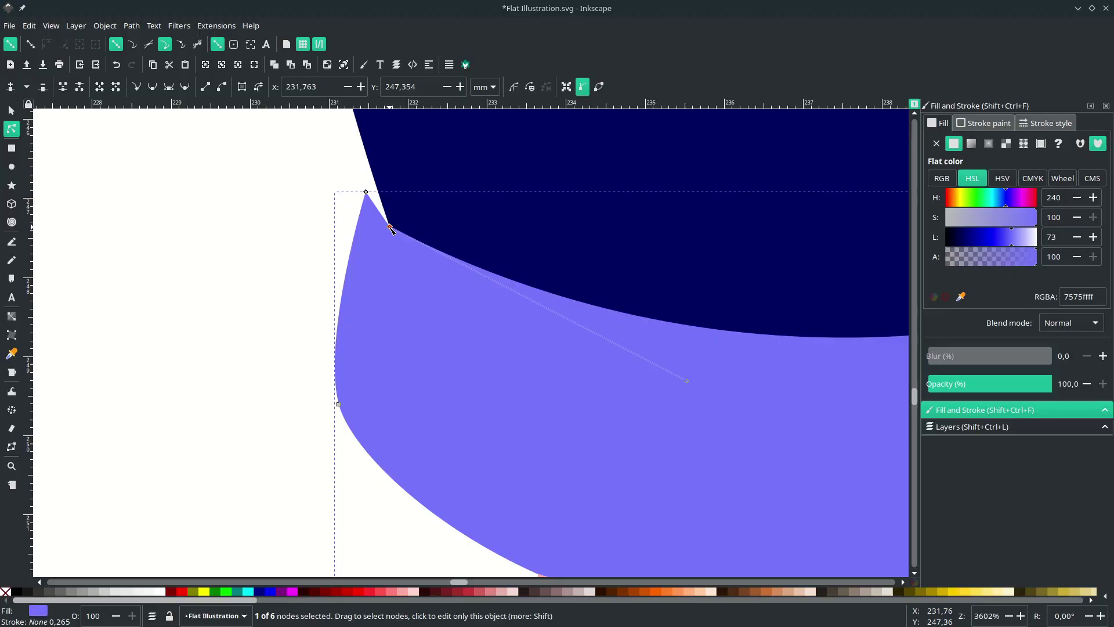
{"action": "left_click_drag", "start_coordinate": [370, 195], "coordinate": [378, 186]}
{"action": "scroll", "coordinate": [244, 174], "scroll_direction": "down", "scroll_amount": 4}
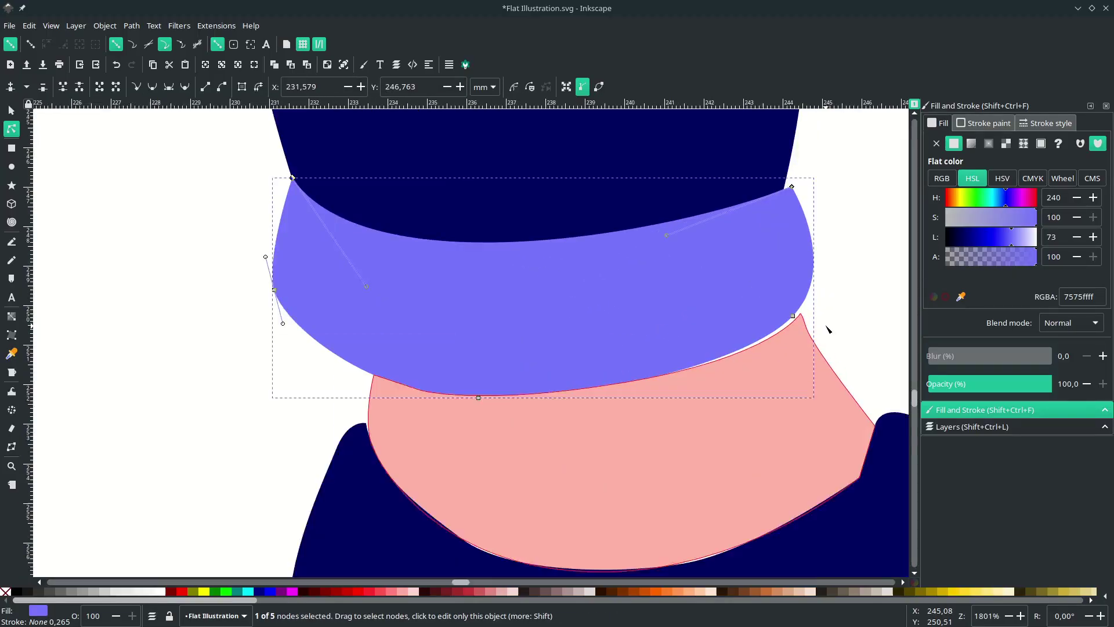
Adjust the front cuff's lower corner node above the ankle and lower the ankle shape in stacking order behind the cuff.
{"action": "scroll", "coordinate": [828, 325], "scroll_direction": "up", "scroll_amount": 3}
{"action": "left_click_drag", "start_coordinate": [782, 313], "coordinate": [797, 316]}
{"action": "key", "text": "s"}
{"action": "left_click", "coordinate": [789, 428]}
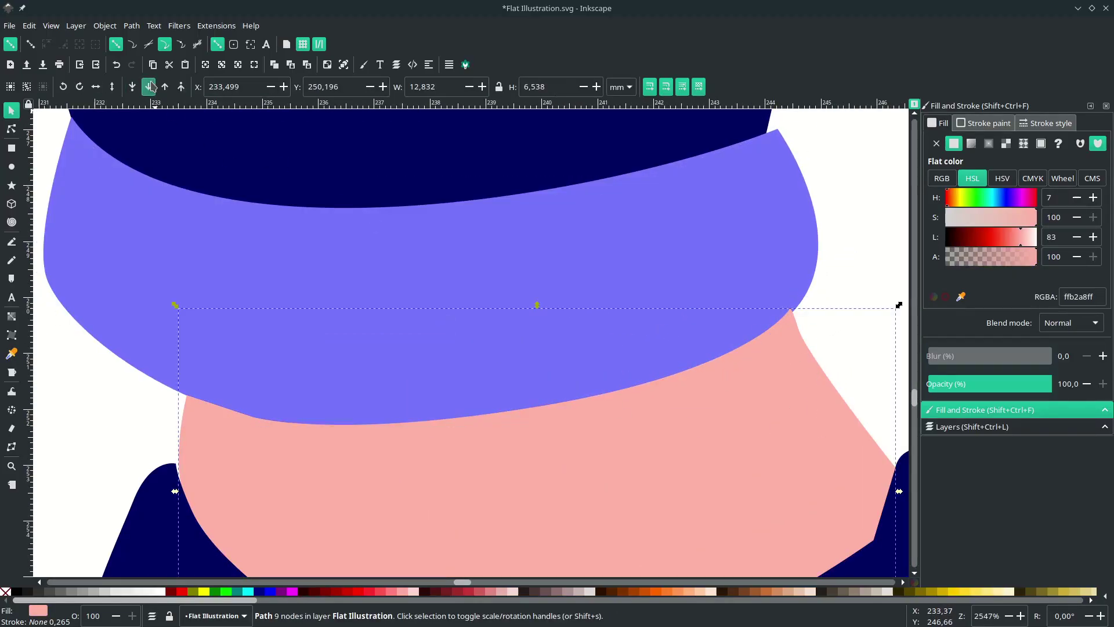
{"action": "left_click", "coordinate": [150, 86]}
Move the front cuff's top front corner node to meet the trouser leg's hem corner.
{"action": "key", "text": "n"}
{"action": "left_click", "coordinate": [774, 180]}
{"action": "scroll", "coordinate": [775, 177], "scroll_direction": "up", "scroll_amount": 2}
{"action": "left_click_drag", "start_coordinate": [778, 176], "coordinate": [766, 185]}
{"action": "left_click", "coordinate": [824, 238]}
{"action": "scroll", "coordinate": [768, 327], "scroll_direction": "down", "scroll_amount": 3}
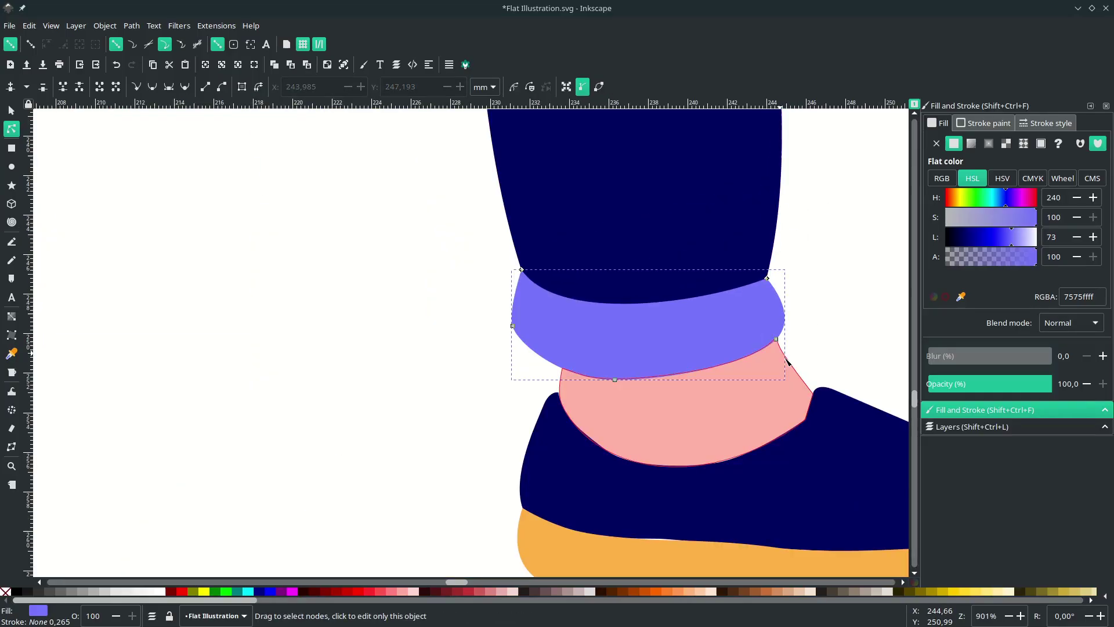
Clear the selection and save the illustration.
{"action": "key", "text": "ctrl+z"}
{"action": "left_click", "coordinate": [488, 363]}
{"action": "scroll", "coordinate": [559, 475], "scroll_direction": "up", "scroll_amount": 2}
{"action": "left_click", "coordinate": [625, 378]}
{"action": "scroll", "coordinate": [539, 290], "scroll_direction": "down", "scroll_amount": 3}
{"action": "left_click", "coordinate": [832, 291]}
{"action": "key", "text": "ctrl+s"}
{"action": "scroll", "coordinate": [719, 365], "scroll_direction": "right", "scroll_amount": 4}
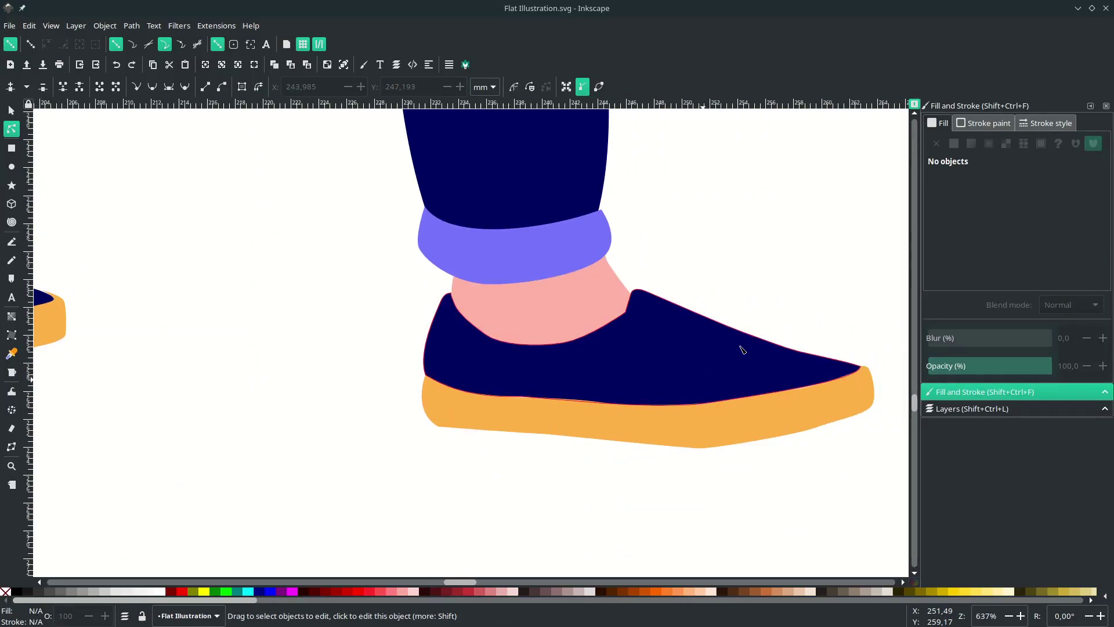
Remove surplus nodes on the front shoe's lower edge and extend its heel curve beneath the orange sole.
{"action": "scroll", "coordinate": [492, 368], "scroll_direction": "up", "scroll_amount": 1}
{"action": "left_click", "coordinate": [493, 367]}
{"action": "scroll", "coordinate": [410, 398], "scroll_direction": "up", "scroll_amount": 1}
{"action": "key", "text": "Delete"}
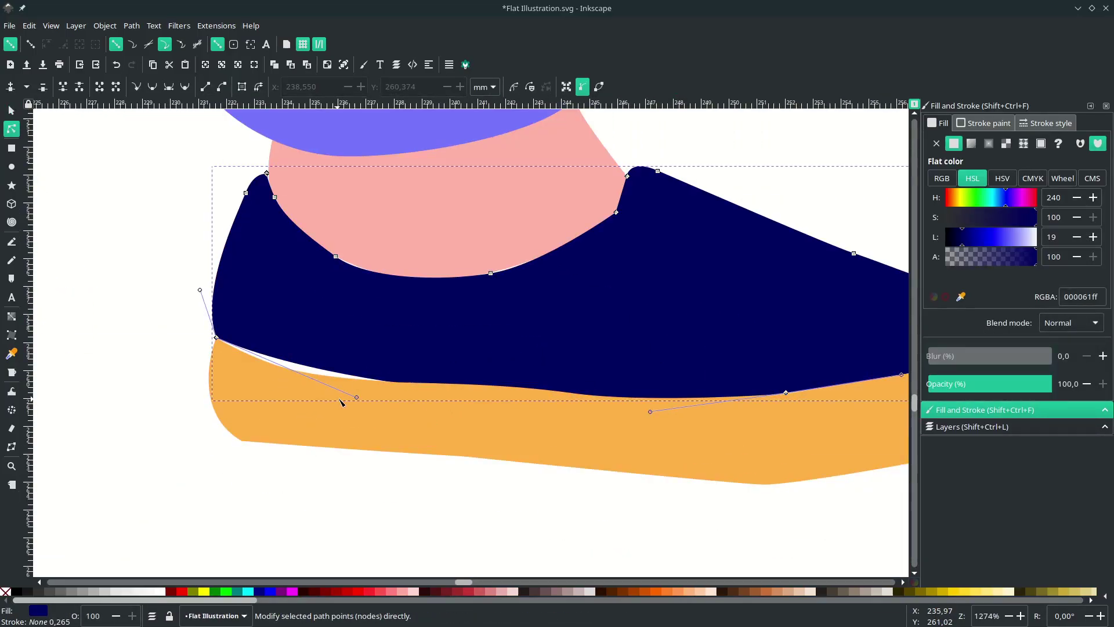
{"action": "scroll", "coordinate": [556, 381], "scroll_direction": "right", "scroll_amount": 2}
{"action": "key", "text": "ctrl+z"}
{"action": "scroll", "coordinate": [738, 340], "scroll_direction": "right", "scroll_amount": 2}
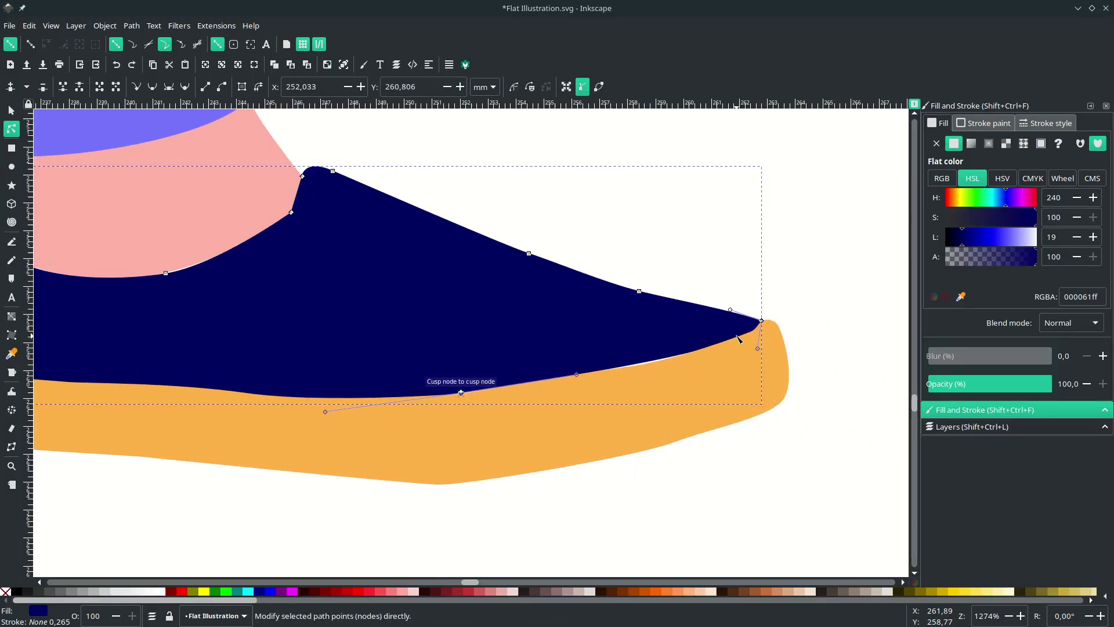
Delete surplus nodes on the front shoe's instep and ankle opening, and adjust the opening's rear curve handle.
{"action": "key", "text": "Delete"}
{"action": "scroll", "coordinate": [359, 208], "scroll_direction": "left", "scroll_amount": 2}
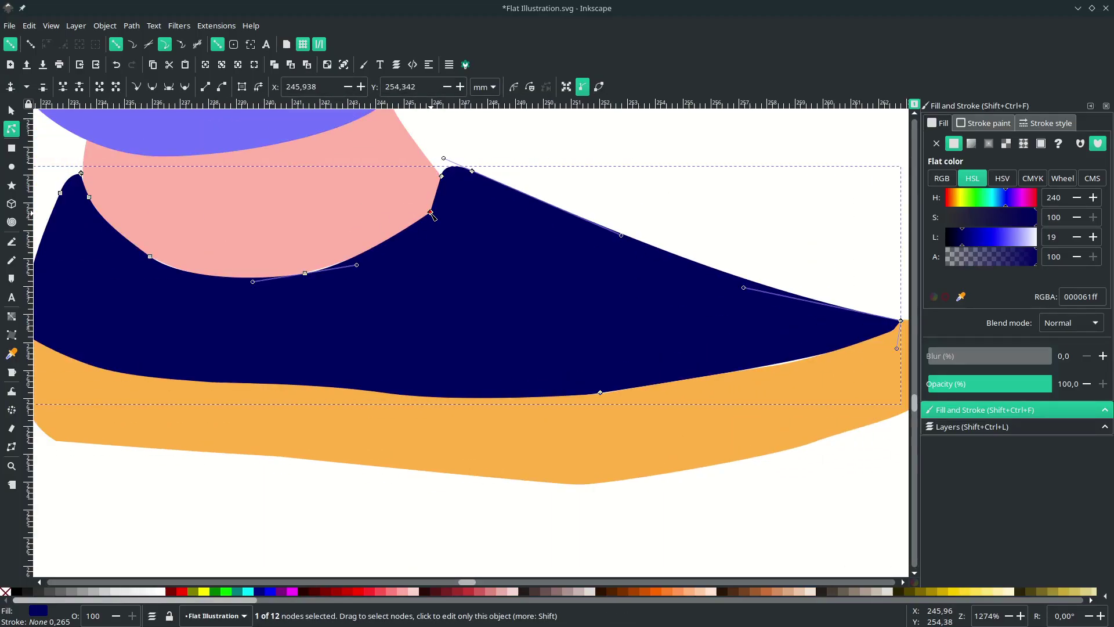
{"action": "key", "text": "Delete"}
{"action": "left_click", "coordinate": [151, 257]}
{"action": "key", "text": "Delete"}
{"action": "left_click_drag", "start_coordinate": [151, 328], "coordinate": [166, 304]}
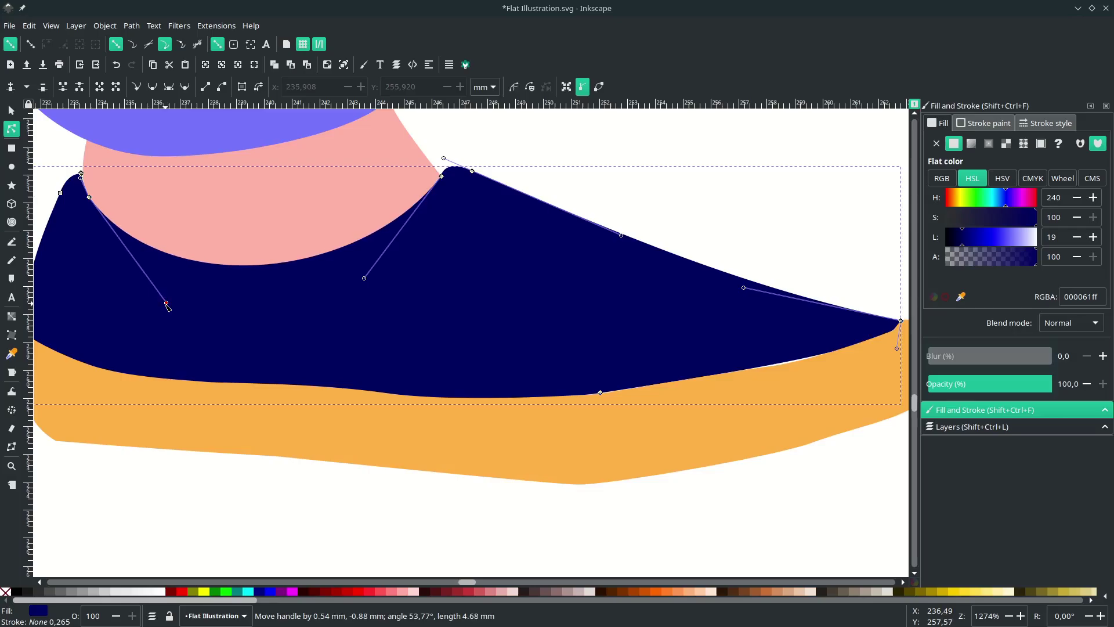
Delete the surplus nodes on the heel half of the front sole's upper edge and tuck its curve beneath the navy shoe.
{"action": "left_click", "coordinate": [605, 130]}
{"action": "scroll", "coordinate": [576, 352], "scroll_direction": "down", "scroll_amount": 2}
{"action": "left_click", "coordinate": [516, 389]}
{"action": "scroll", "coordinate": [389, 393], "scroll_direction": "up", "scroll_amount": 2}
{"action": "left_click", "coordinate": [375, 343]}
{"action": "key", "text": "Delete"}
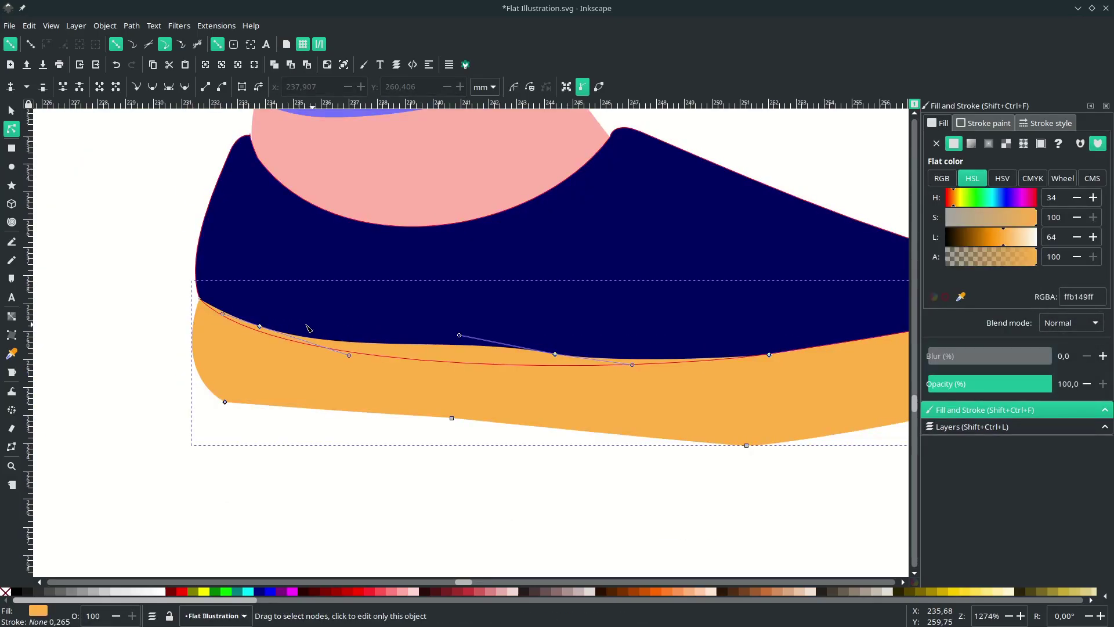
{"action": "left_click", "coordinate": [259, 326]}
{"action": "key", "text": "Delete"}
{"action": "left_click_drag", "start_coordinate": [415, 322], "coordinate": [387, 329]}
{"action": "scroll", "coordinate": [544, 471], "scroll_direction": "right", "scroll_amount": 5}
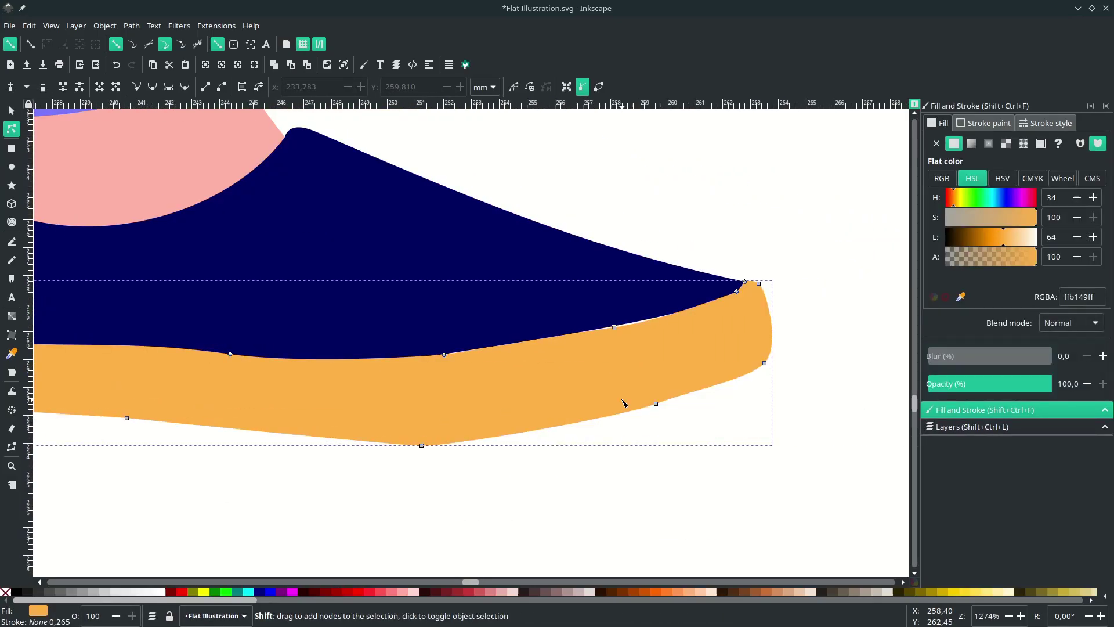
Remove two surplus nodes from the toe half of the front sole's upper edge and adjust the curve to close the gap.
{"action": "scroll", "coordinate": [659, 366], "scroll_direction": "up", "scroll_amount": 2}
{"action": "left_click_drag", "start_coordinate": [547, 283], "coordinate": [503, 284]}
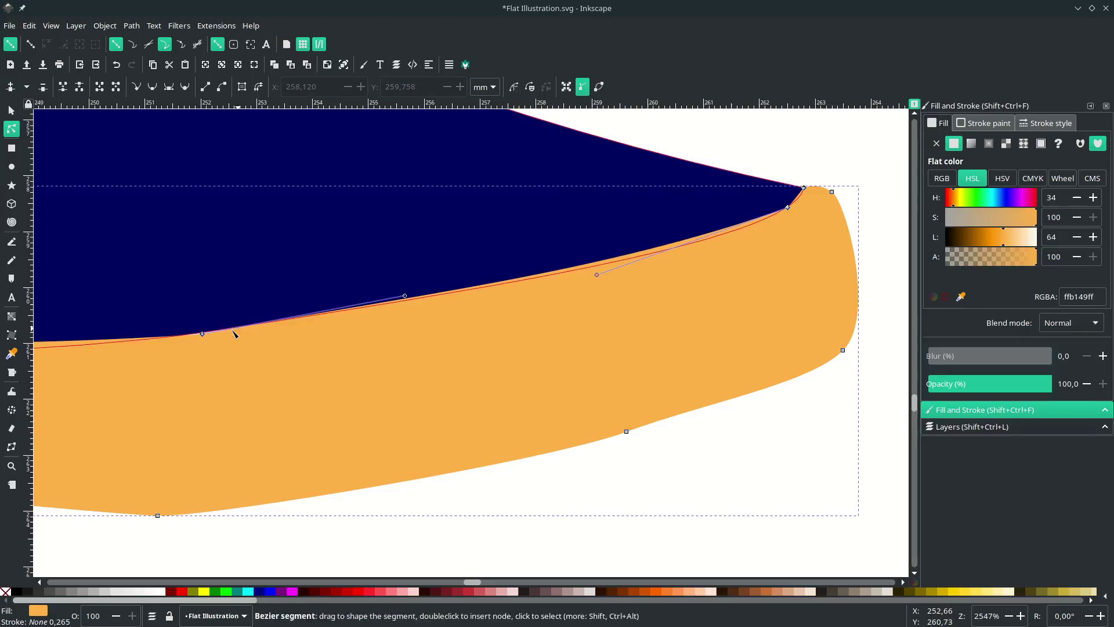
{"action": "left_click", "coordinate": [203, 334]}
{"action": "key", "text": "Delete"}
Try to delete the middle node on the front sole's upper edge.
{"action": "scroll", "coordinate": [205, 336], "scroll_direction": "down", "scroll_amount": 3}
{"action": "scroll", "coordinate": [290, 345], "scroll_direction": "left", "scroll_amount": 5}
{"action": "scroll", "coordinate": [379, 346], "scroll_direction": "up", "scroll_amount": 2}
{"action": "left_click", "coordinate": [399, 323]}
{"action": "key", "text": "Delete"}
{"action": "scroll", "coordinate": [489, 313], "scroll_direction": "down", "scroll_amount": 3}
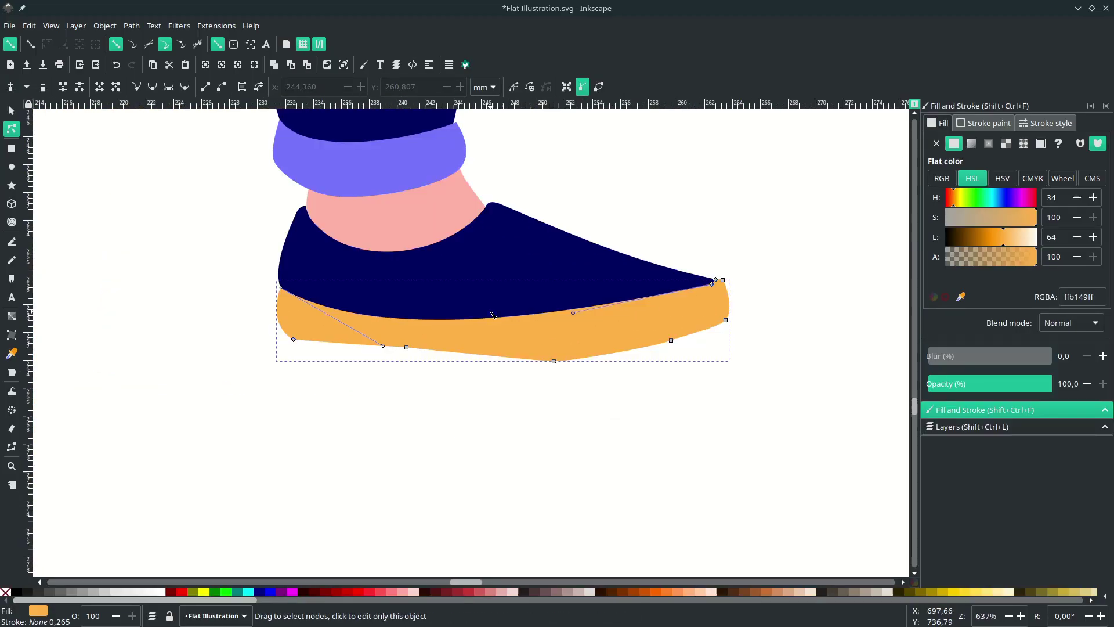
{"action": "key", "text": "ctrl+z"}
Nudge the middle of the front sole's upper edge slightly upward and clear the selection.
{"action": "scroll", "coordinate": [452, 317], "scroll_direction": "up", "scroll_amount": 1}
{"action": "left_click_drag", "start_coordinate": [461, 314], "coordinate": [464, 310]}
{"action": "scroll", "coordinate": [464, 312], "scroll_direction": "down", "scroll_amount": 2}
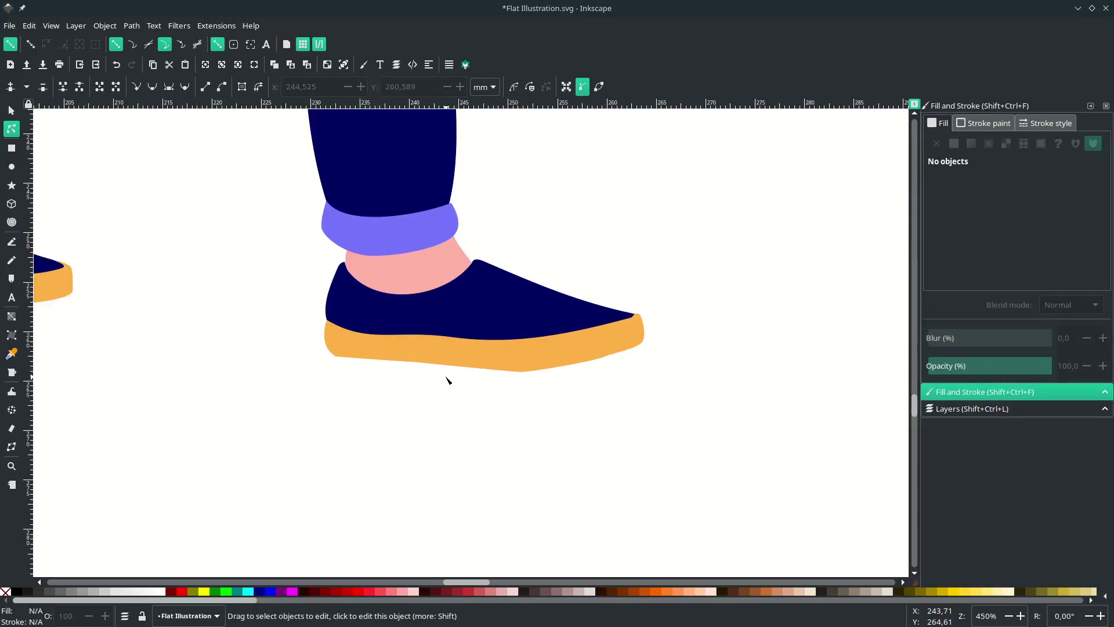
Thin out the nodes on the front sole's underside between heel and lowest point, keeping the lowest node.
{"action": "scroll", "coordinate": [205, 321], "scroll_direction": "up", "scroll_amount": 3}
{"action": "left_click", "coordinate": [728, 362]}
{"action": "key", "text": "Delete"}
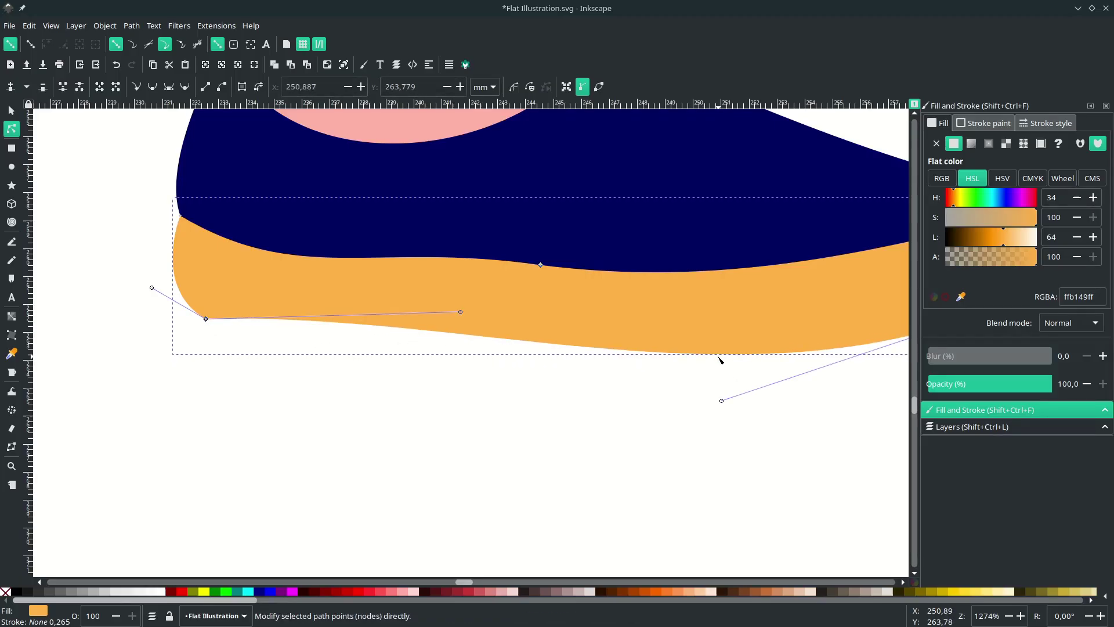
{"action": "scroll", "coordinate": [721, 365], "scroll_direction": "down", "scroll_amount": 1}
{"action": "scroll", "coordinate": [721, 369], "scroll_direction": "right", "scroll_amount": 3}
{"action": "key", "text": "ctrl+z"}
{"action": "scroll", "coordinate": [284, 328], "scroll_direction": "up", "scroll_amount": 2}
{"action": "left_click", "coordinate": [281, 321]}
{"action": "scroll", "coordinate": [415, 316], "scroll_direction": "down", "scroll_amount": 2}
{"action": "scroll", "coordinate": [626, 370], "scroll_direction": "down", "scroll_amount": 2}
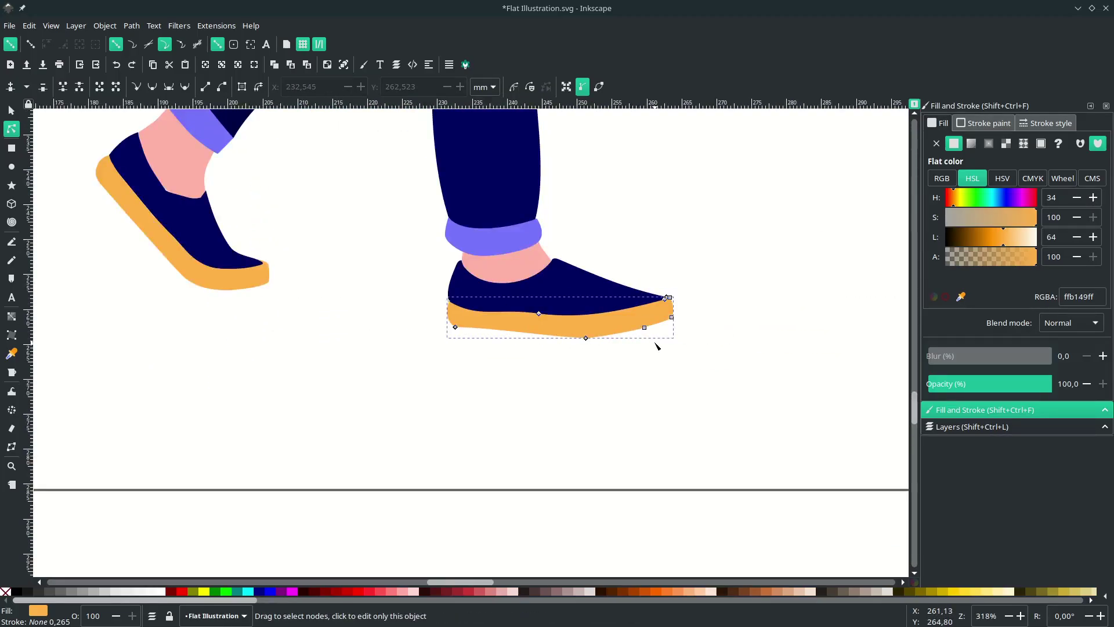
Make the lowest node of the front sole symmetric and adjust its curve to smooth the underside.
{"action": "scroll", "coordinate": [659, 343], "scroll_direction": "up", "scroll_amount": 3}
{"action": "left_click", "coordinate": [290, 356]}
{"action": "left_click", "coordinate": [168, 88]}
{"action": "left_click_drag", "start_coordinate": [290, 355], "coordinate": [279, 342]}
{"action": "scroll", "coordinate": [299, 368], "scroll_direction": "down", "scroll_amount": 3}
{"action": "double_click", "coordinate": [291, 398]}
{"action": "scroll", "coordinate": [290, 398], "scroll_direction": "left", "scroll_amount": 6}
{"action": "scroll", "coordinate": [193, 355], "scroll_direction": "down", "scroll_amount": 3}
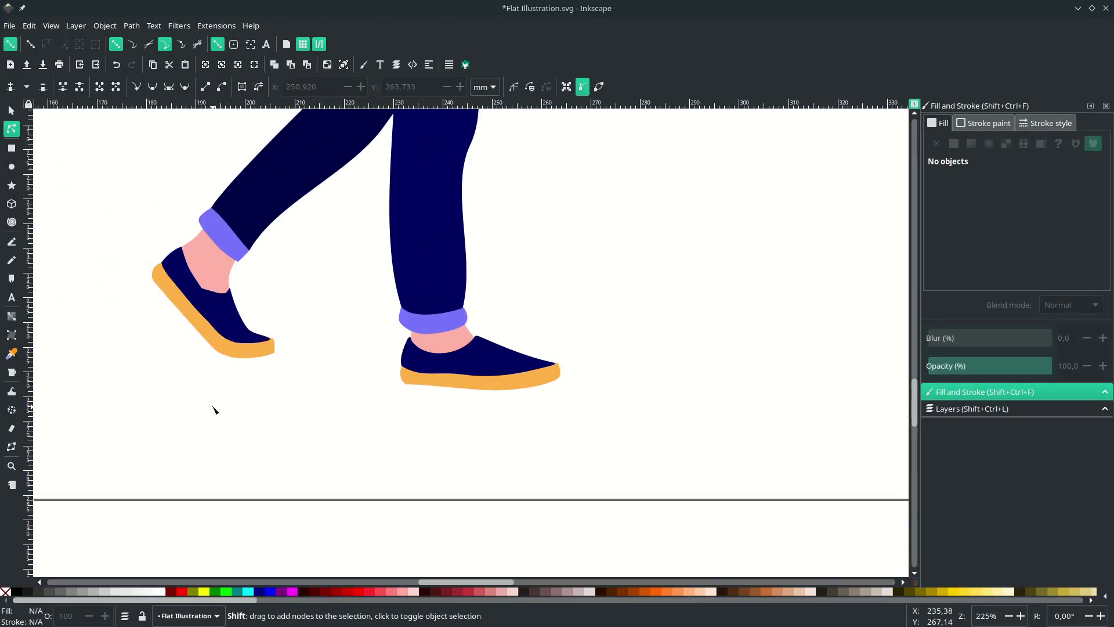
Make the front sole's lower heel corner node symmetric and adjust its handle to round the heel.
{"action": "scroll", "coordinate": [605, 282], "scroll_direction": "up", "scroll_amount": 4}
{"action": "left_click", "coordinate": [604, 281]}
{"action": "double_click", "coordinate": [613, 296]}
{"action": "left_click", "coordinate": [609, 282]}
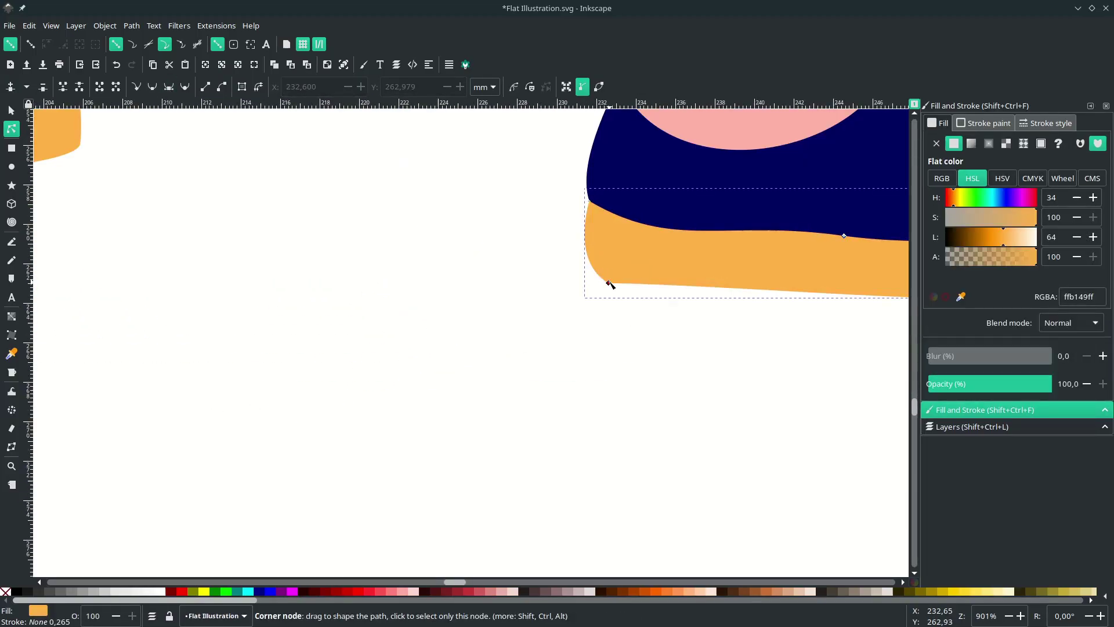
{"action": "left_click", "coordinate": [169, 89]}
{"action": "left_click_drag", "start_coordinate": [524, 271], "coordinate": [572, 267]}
{"action": "double_click", "coordinate": [667, 320]}
Delete the bend node on the rear shoe's sole underside and adjust the heel-side handle into one long curve.
{"action": "scroll", "coordinate": [680, 307], "scroll_direction": "down", "scroll_amount": 2}
{"action": "scroll", "coordinate": [686, 331], "scroll_direction": "left", "scroll_amount": 5}
{"action": "scroll", "coordinate": [565, 443], "scroll_direction": "up", "scroll_amount": 4}
{"action": "left_click", "coordinate": [561, 447]}
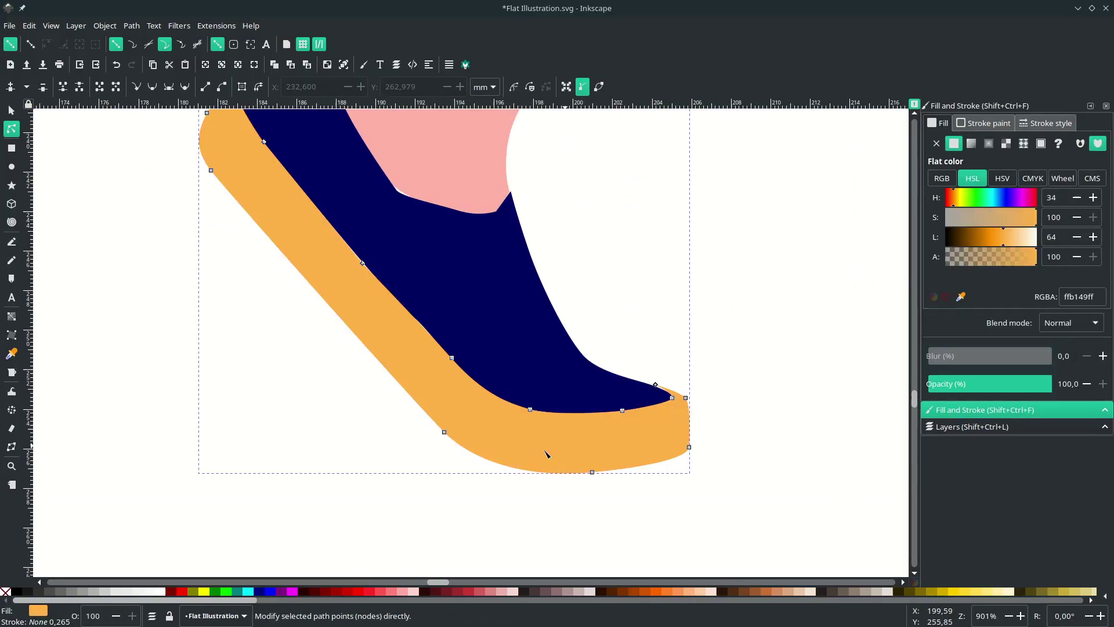
{"action": "scroll", "coordinate": [349, 348], "scroll_direction": "up", "scroll_amount": 1}
{"action": "left_click_drag", "start_coordinate": [447, 436], "coordinate": [306, 318]}
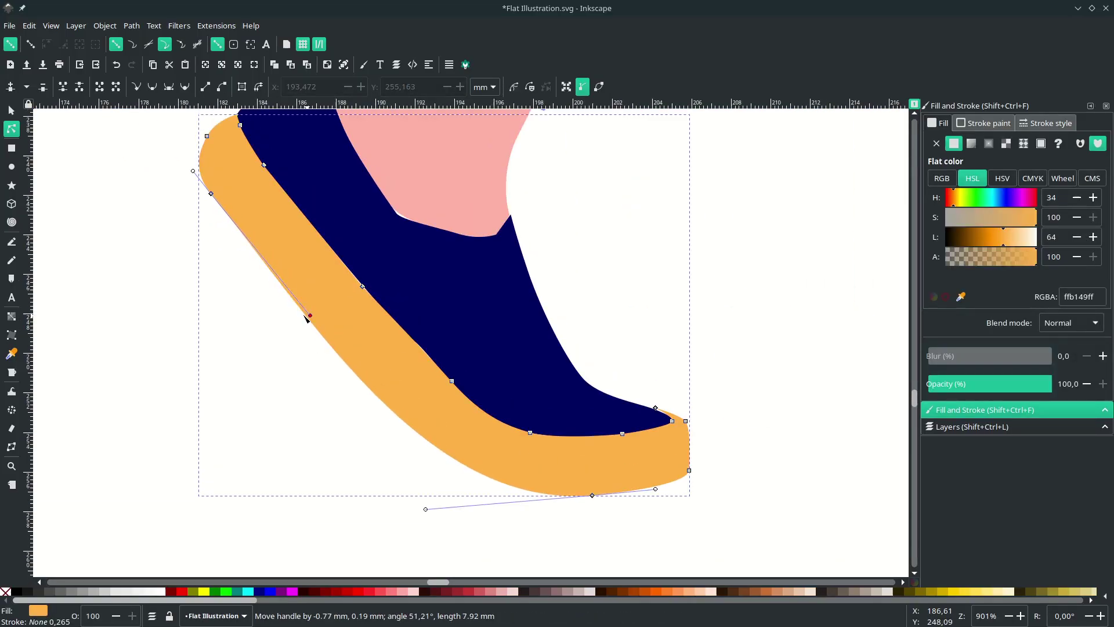
Delete surplus nodes along the front part of the rear shoe's ankle opening and reshape the curve from its front corner.
{"action": "left_click", "coordinate": [437, 365]}
{"action": "scroll", "coordinate": [420, 161], "scroll_direction": "up", "scroll_amount": 2}
{"action": "key", "text": "Delete"}
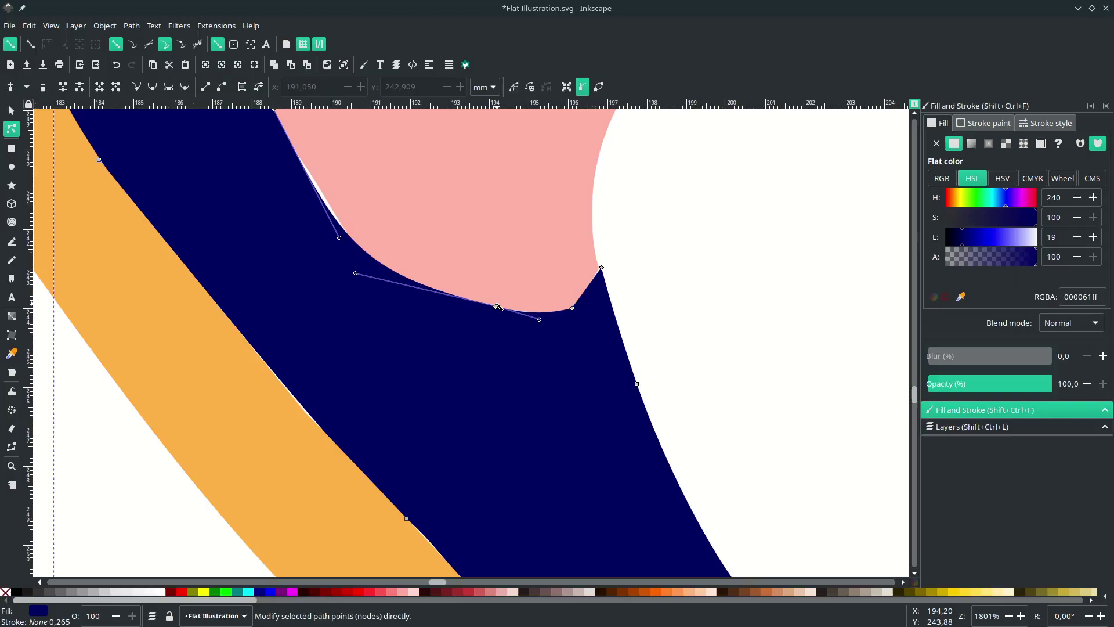
{"action": "left_click", "coordinate": [496, 306]}
{"action": "key", "text": "Delete"}
{"action": "left_click", "coordinate": [572, 308]}
{"action": "key", "text": "Delete"}
{"action": "scroll", "coordinate": [405, 271], "scroll_direction": "down", "scroll_amount": 2}
{"action": "scroll", "coordinate": [661, 439], "scroll_direction": "down", "scroll_amount": 1}
{"action": "scroll", "coordinate": [661, 439], "scroll_direction": "left", "scroll_amount": 3}
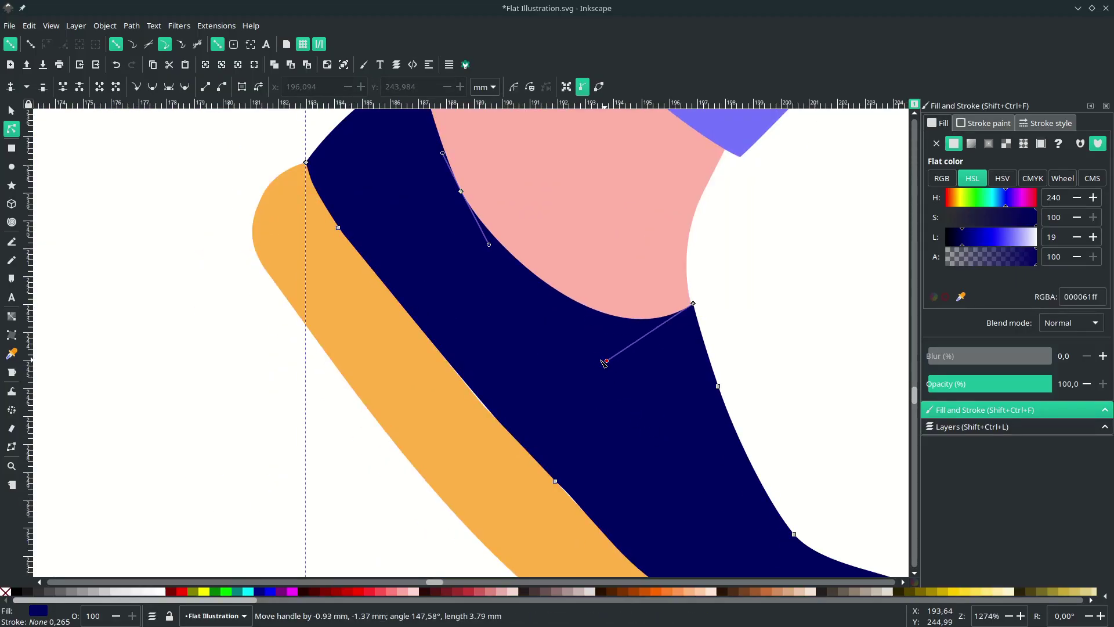
Remove the remaining intermediate nodes on the heel side of the rear shoe's ankle opening and smooth its curve.
{"action": "scroll", "coordinate": [462, 292], "scroll_direction": "up", "scroll_amount": 5}
{"action": "key", "text": "Delete"}
{"action": "scroll", "coordinate": [457, 292], "scroll_direction": "up", "scroll_amount": 2}
{"action": "left_click_drag", "start_coordinate": [455, 364], "coordinate": [433, 294]}
{"action": "left_click", "coordinate": [405, 185]}
{"action": "key", "text": "Delete"}
{"action": "left_click", "coordinate": [485, 290]}
{"action": "left_click", "coordinate": [456, 328]}
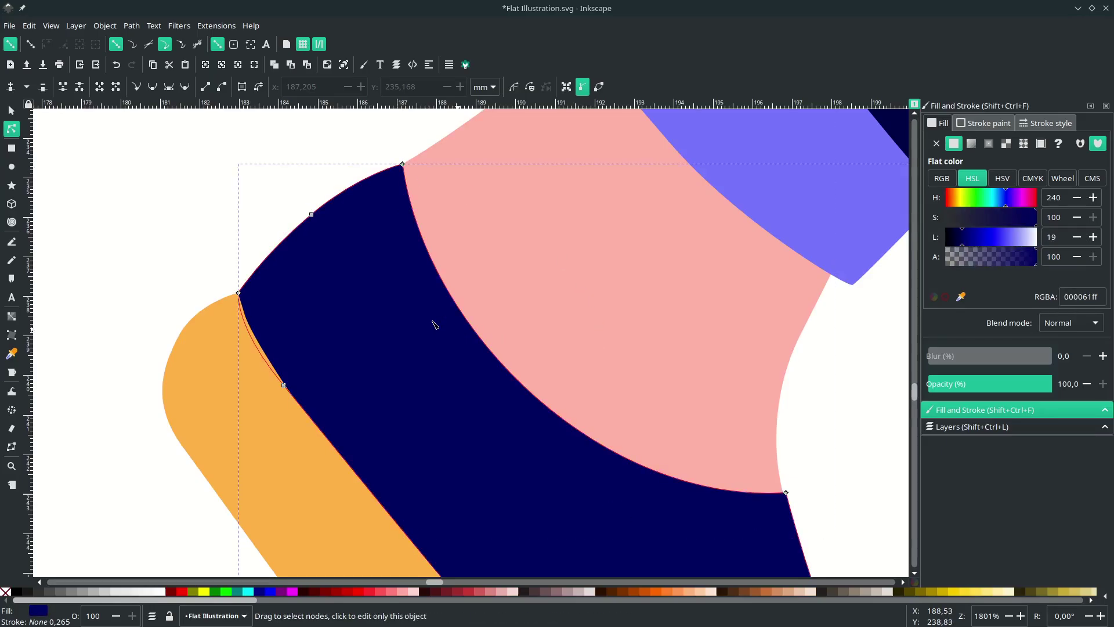
Delete the surplus nodes on the rear shoe's heel curve and instep to smooth both outlines.
{"action": "scroll", "coordinate": [485, 305], "scroll_direction": "down", "scroll_amount": 2}
{"action": "scroll", "coordinate": [448, 351], "scroll_direction": "down", "scroll_amount": 3}
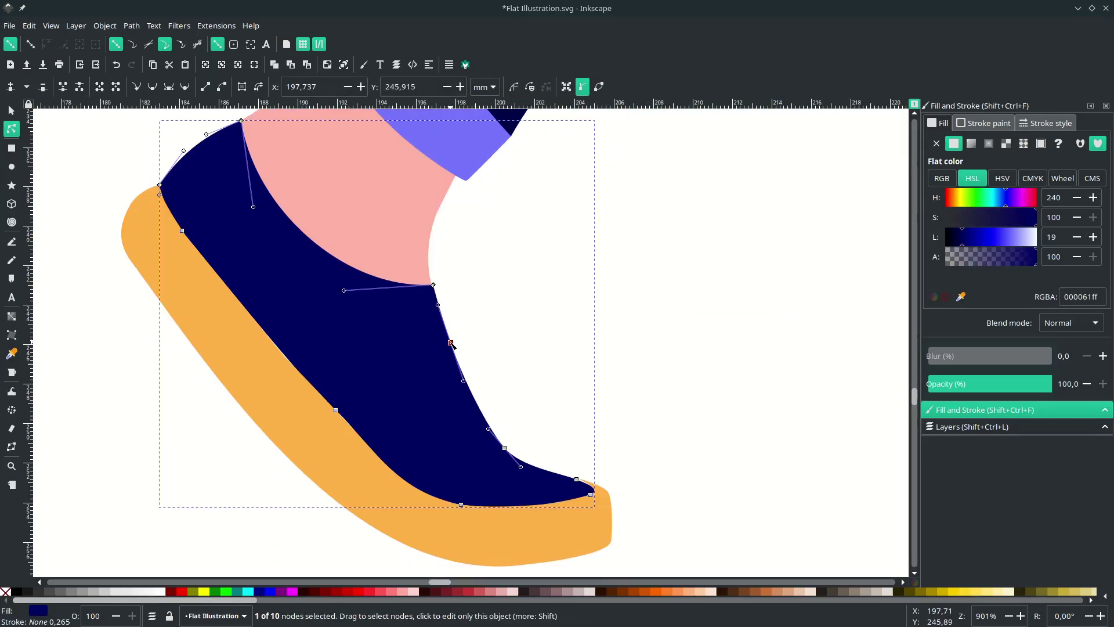
{"action": "left_click", "coordinate": [574, 377]}
{"action": "left_click", "coordinate": [510, 455]}
{"action": "left_click", "coordinate": [637, 362]}
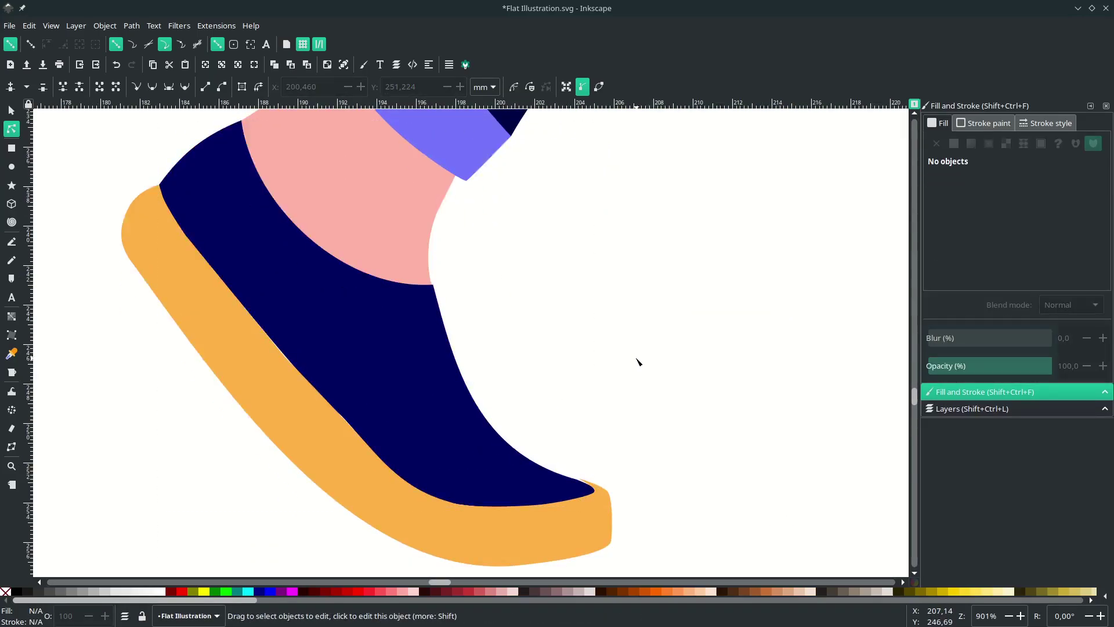
Delete the surplus node on the rear shoe's lower edge and smooth its contour against the orange sole.
{"action": "scroll", "coordinate": [637, 362], "scroll_direction": "down", "scroll_amount": 2}
{"action": "scroll", "coordinate": [571, 459], "scroll_direction": "up", "scroll_amount": 2}
{"action": "left_click", "coordinate": [493, 356]}
{"action": "left_click", "coordinate": [427, 259]}
{"action": "left_click_drag", "start_coordinate": [469, 308], "coordinate": [451, 327]}
{"action": "key", "text": "ctrl+z"}
{"action": "scroll", "coordinate": [405, 197], "scroll_direction": "up", "scroll_amount": 2}
{"action": "key", "text": "Delete"}
{"action": "left_click", "coordinate": [464, 296]}
{"action": "scroll", "coordinate": [473, 311], "scroll_direction": "down", "scroll_amount": 2}
{"action": "scroll", "coordinate": [476, 367], "scroll_direction": "down", "scroll_amount": 2}
{"action": "double_click", "coordinate": [463, 420]}
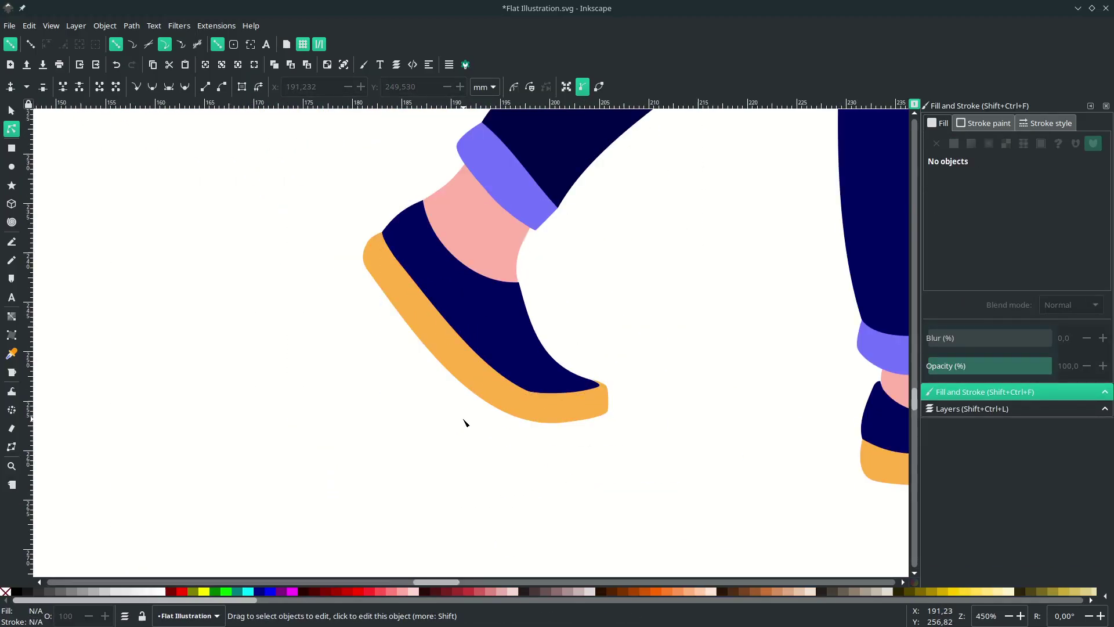
Save the illustration and bring the whole figure into view.
{"action": "scroll", "coordinate": [464, 422], "scroll_direction": "down", "scroll_amount": 4}
{"action": "key", "text": "ctrl+s"}
{"action": "scroll", "coordinate": [622, 398], "scroll_direction": "down", "scroll_amount": 1}
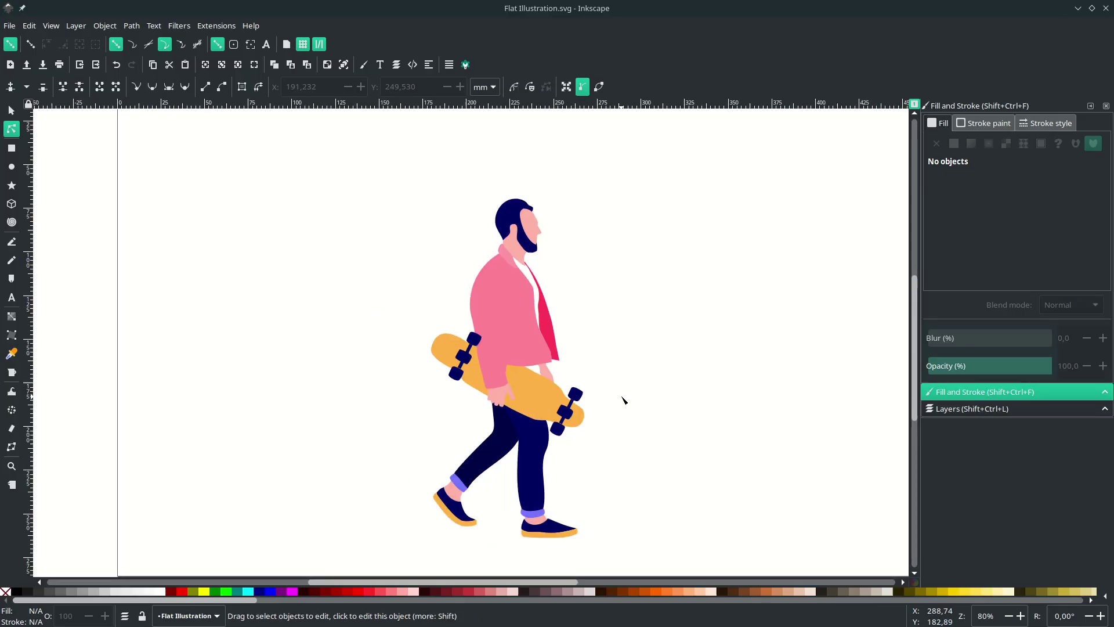
{"action": "scroll", "coordinate": [623, 399], "scroll_direction": "down", "scroll_amount": 1}
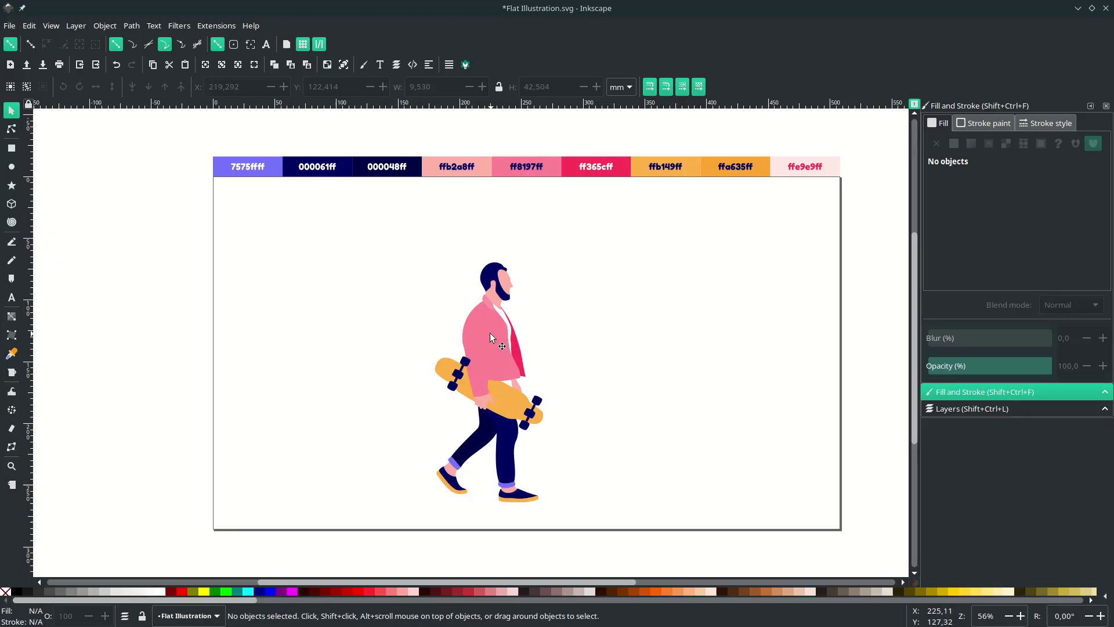
Draw a closed, narrow Bezier shading shape along the sleeve's front edge down past the jacket hem, about 9.8 by 46.8 mm.
{"action": "key", "text": "b"}
{"action": "scroll", "coordinate": [500, 298], "scroll_direction": "up", "scroll_amount": 5}
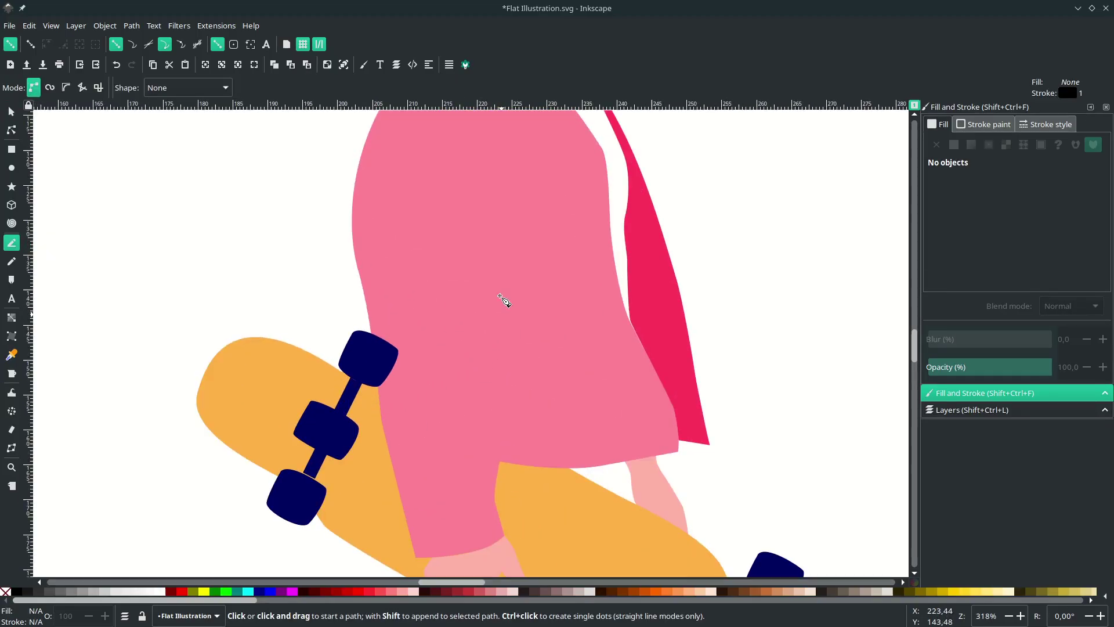
{"action": "left_click", "coordinate": [499, 167]}
{"action": "scroll", "coordinate": [529, 371], "scroll_direction": "down", "scroll_amount": 4}
{"action": "left_click_drag", "start_coordinate": [541, 388], "coordinate": [598, 430]}
{"action": "scroll", "coordinate": [500, 369], "scroll_direction": "up", "scroll_amount": 10}
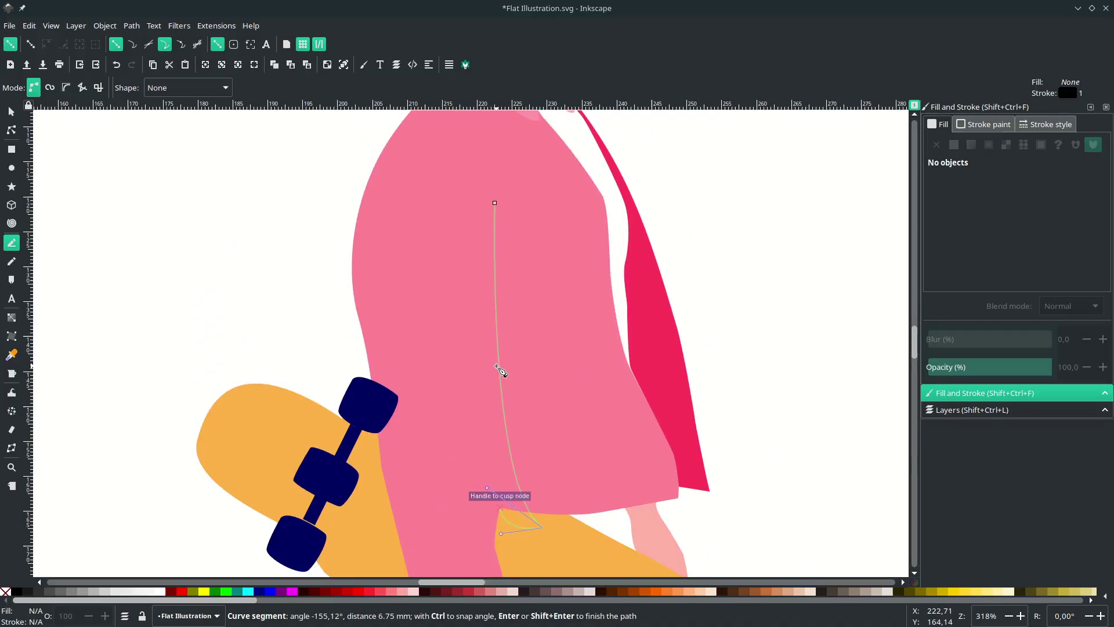
{"action": "left_click_drag", "start_coordinate": [495, 294], "coordinate": [511, 265]}
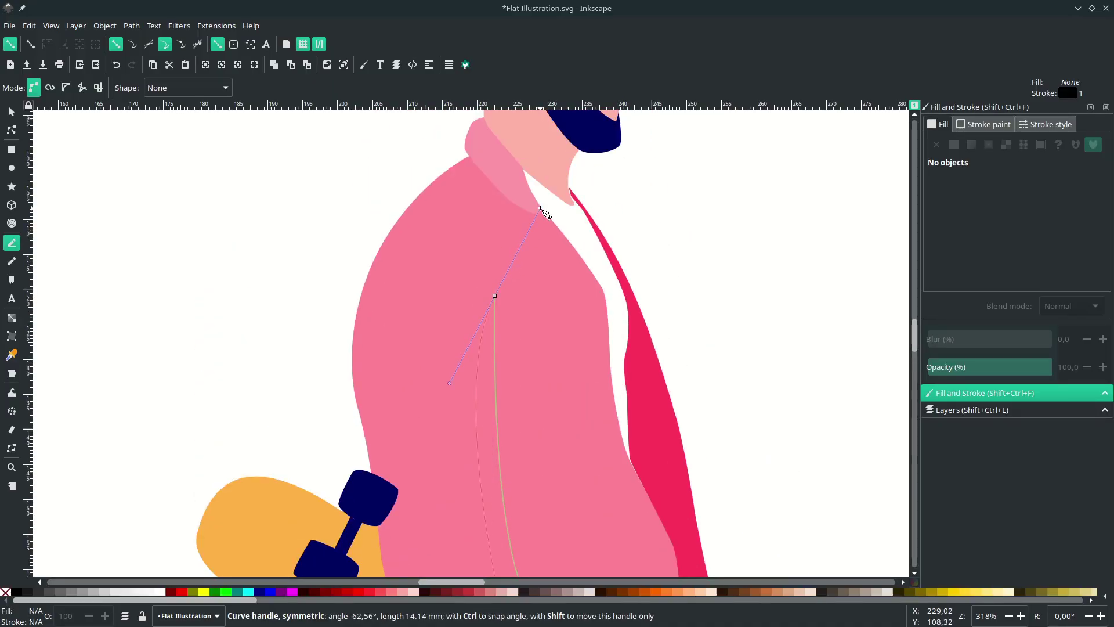
{"action": "left_click_drag", "start_coordinate": [524, 205], "coordinate": [537, 203]}
{"action": "scroll", "coordinate": [509, 375], "scroll_direction": "down", "scroll_amount": 5}
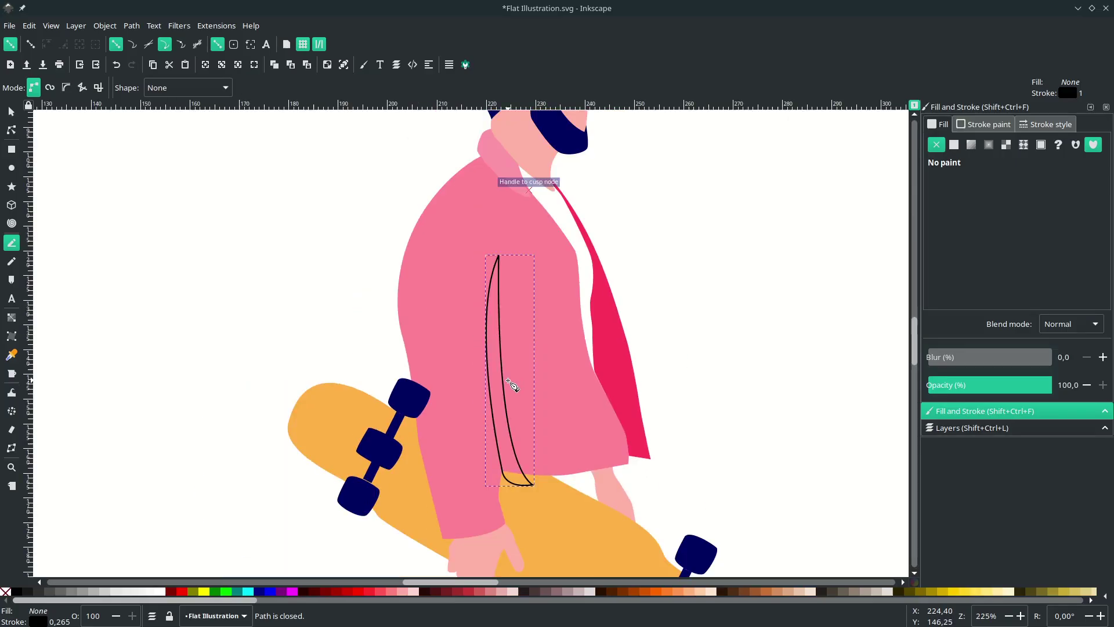
{"action": "scroll", "coordinate": [510, 381], "scroll_direction": "up", "scroll_amount": 2}
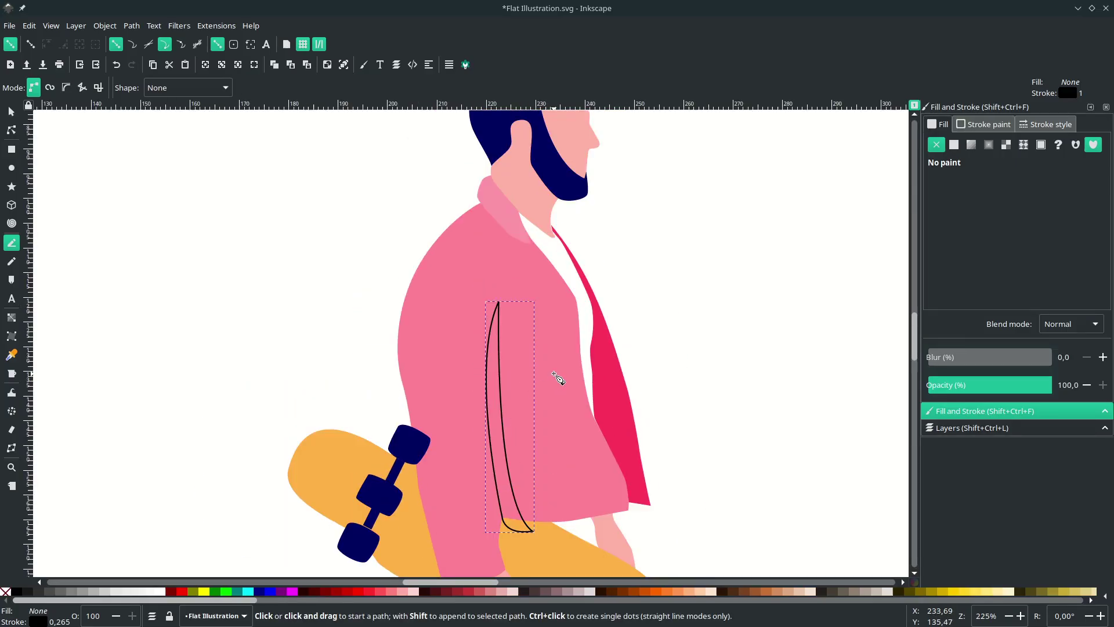
Fill the sleeve shading shape with the jacket's dark pink ff365cff and remove its outline.
{"action": "key", "text": "d"}
{"action": "left_click", "coordinate": [615, 387]}
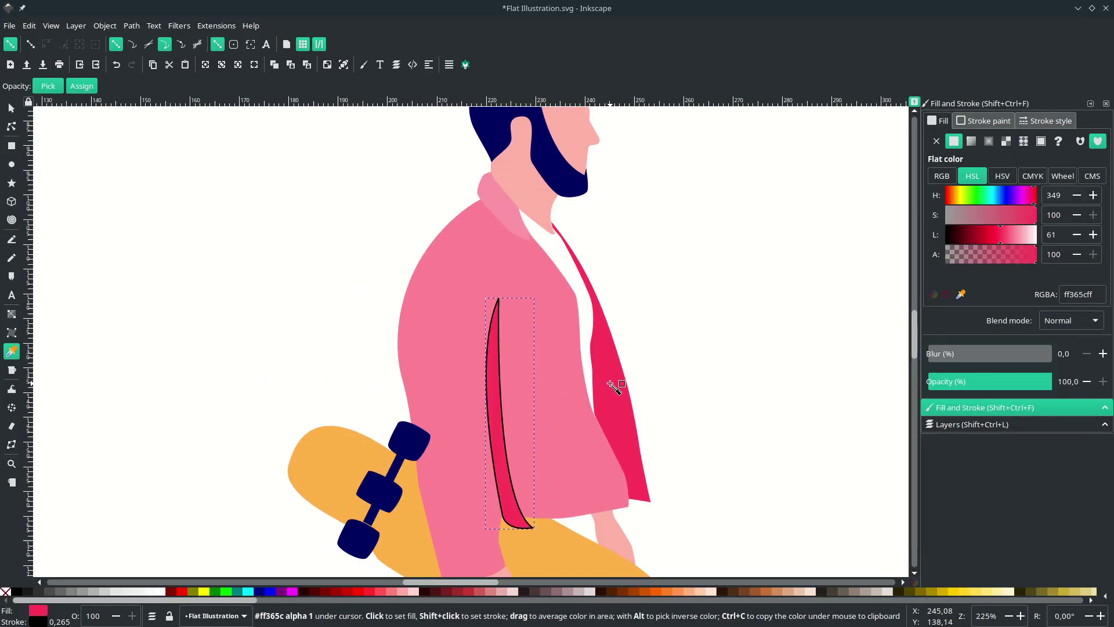
{"action": "key", "text": "s"}
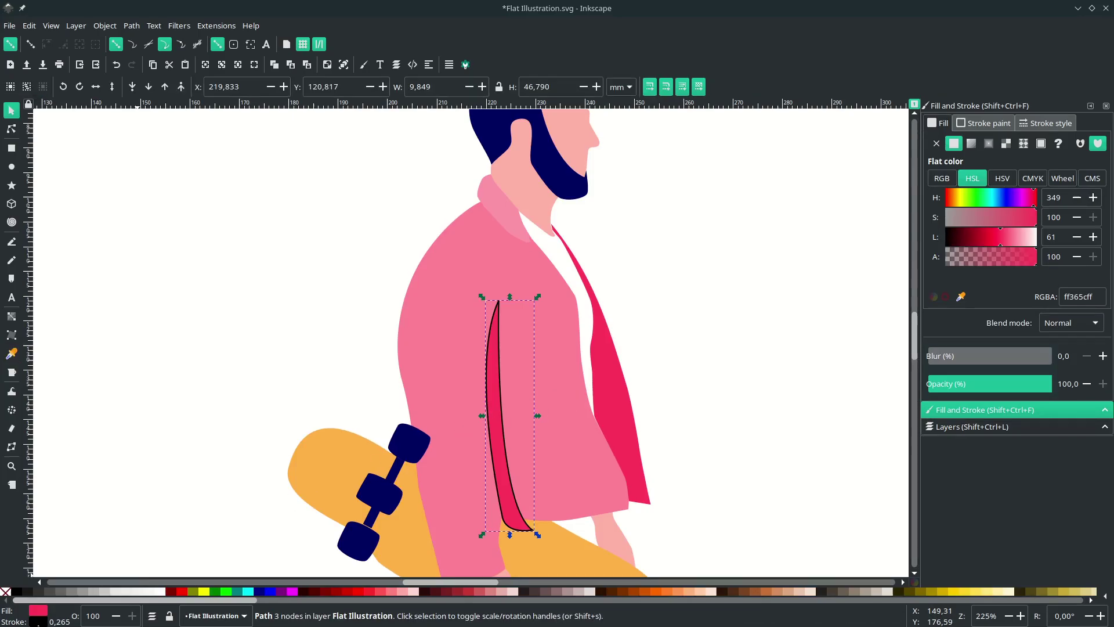
{"action": "right_click", "coordinate": [39, 623]}
{"action": "left_click", "coordinate": [52, 618]}
Duplicate the pink jacket and intersect the copy with the sleeve shading to trim it at the hem, clearing the selection.
{"action": "left_click", "coordinate": [573, 406]}
{"action": "left_click_drag", "start_coordinate": [574, 399], "coordinate": [500, 406]}
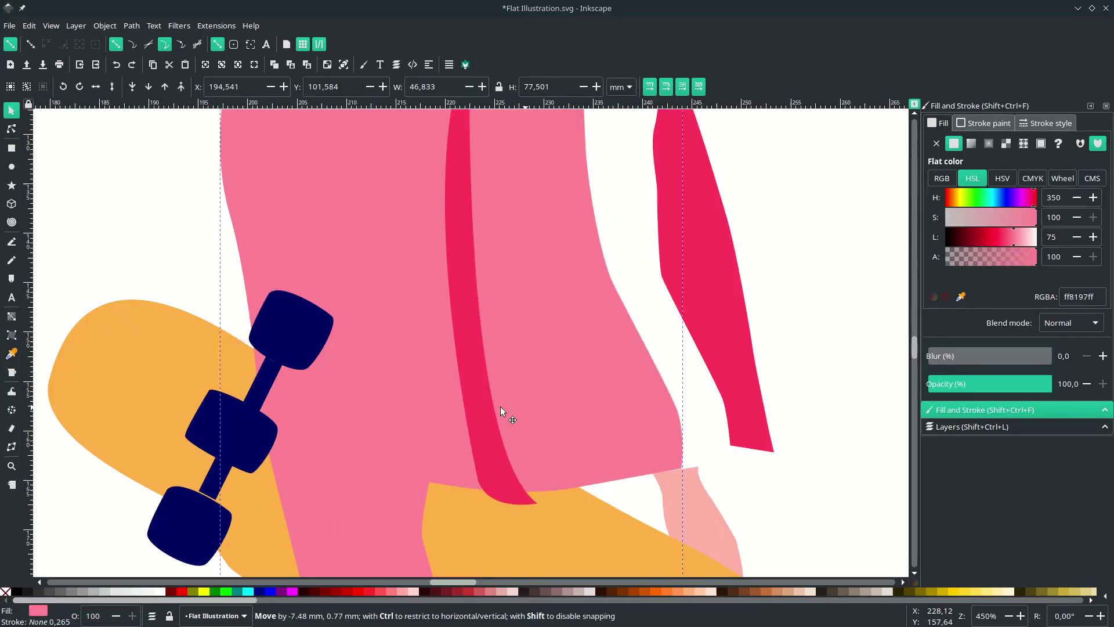
{"action": "key", "text": "Escape"}
{"action": "scroll", "coordinate": [550, 406], "scroll_direction": "down", "scroll_amount": 1}
{"action": "scroll", "coordinate": [579, 360], "scroll_direction": "down", "scroll_amount": 1}
{"action": "scroll", "coordinate": [580, 371], "scroll_direction": "up", "scroll_amount": 3}
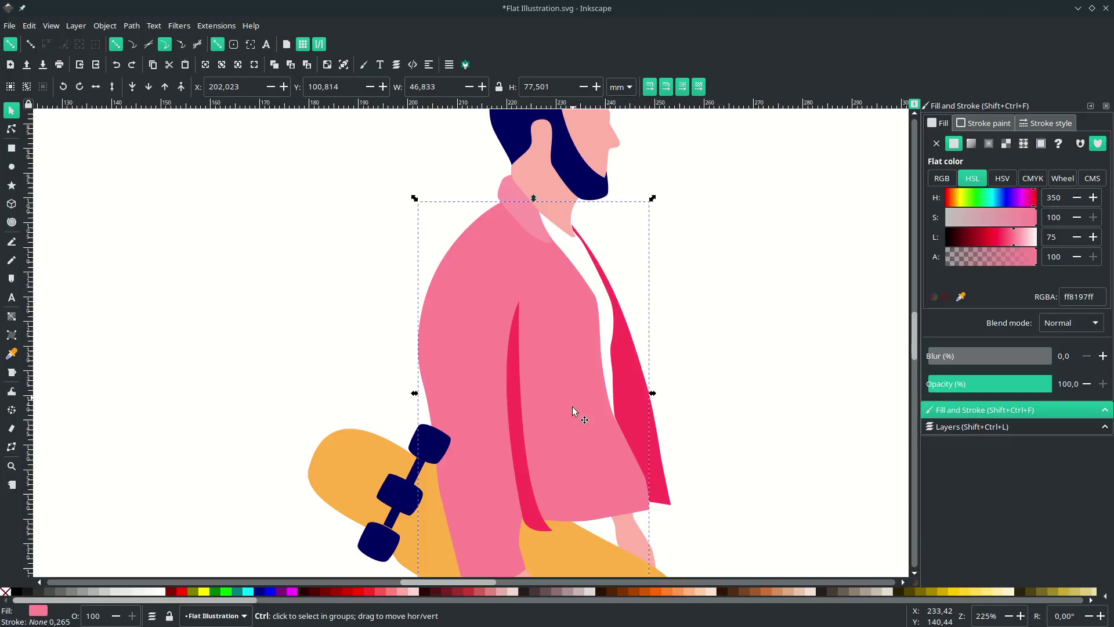
{"action": "scroll", "coordinate": [554, 507], "scroll_direction": "up", "scroll_amount": 2}
{"action": "left_click", "coordinate": [535, 544], "text": "shift"}
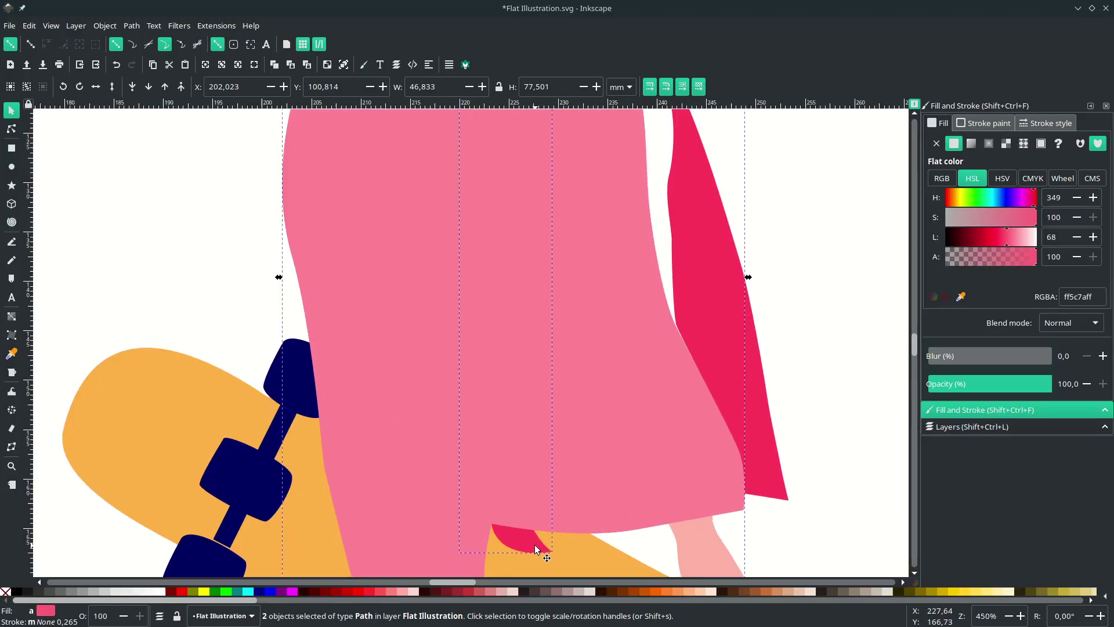
{"action": "left_click", "coordinate": [133, 26]}
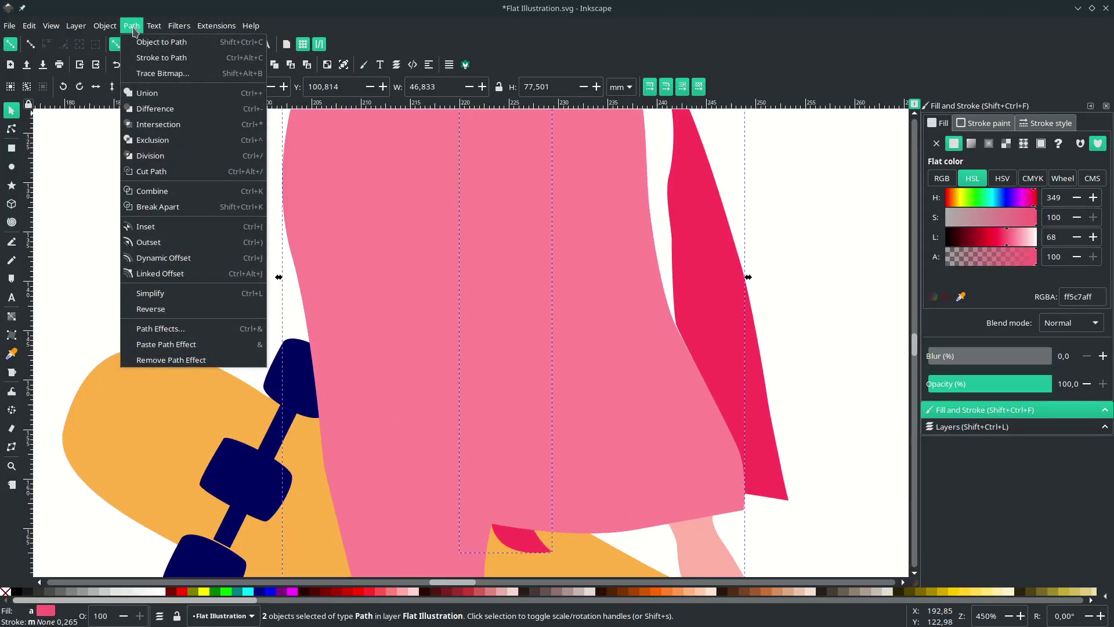
{"action": "left_click", "coordinate": [225, 129]}
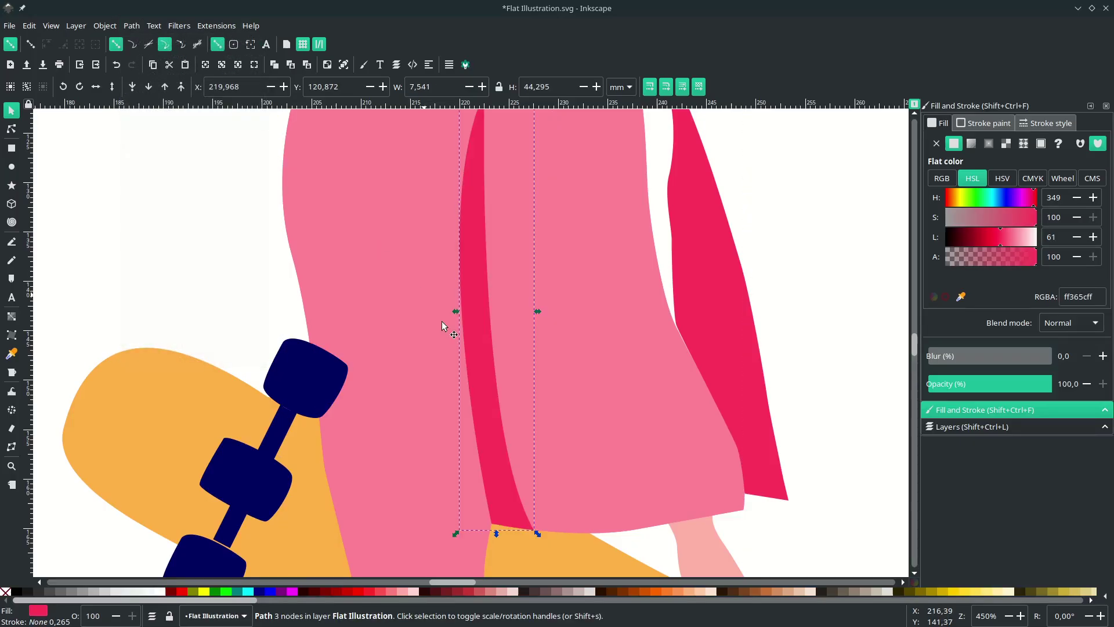
{"action": "scroll", "coordinate": [493, 258], "scroll_direction": "down", "scroll_amount": 1}
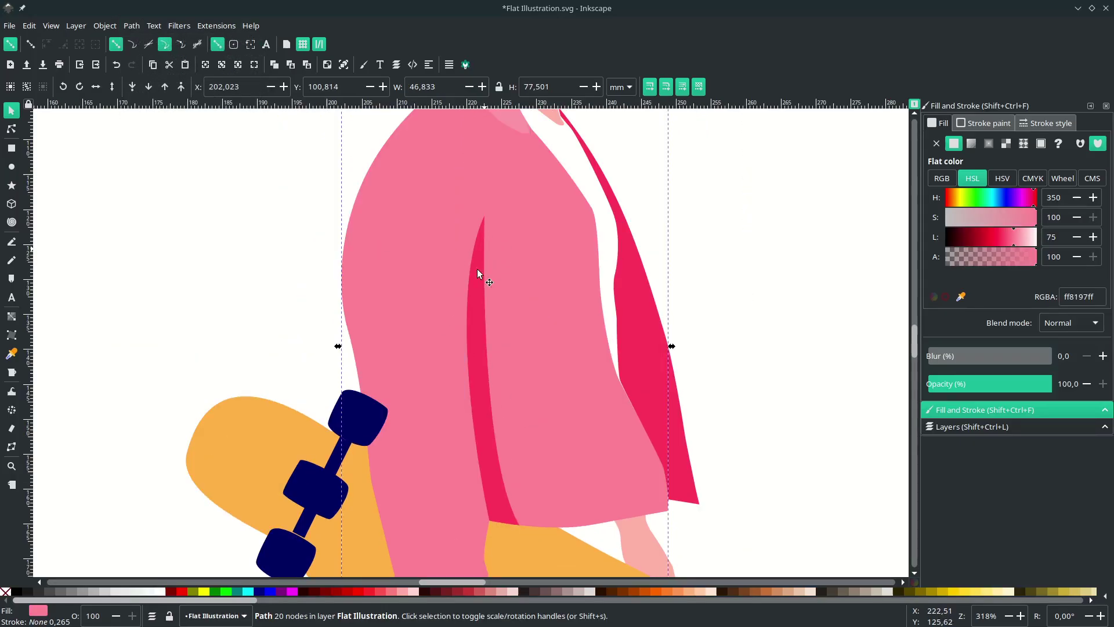
{"action": "key", "text": "Escape"}
{"action": "key", "text": "n"}
{"action": "scroll", "coordinate": [500, 320], "scroll_direction": "down", "scroll_amount": 2}
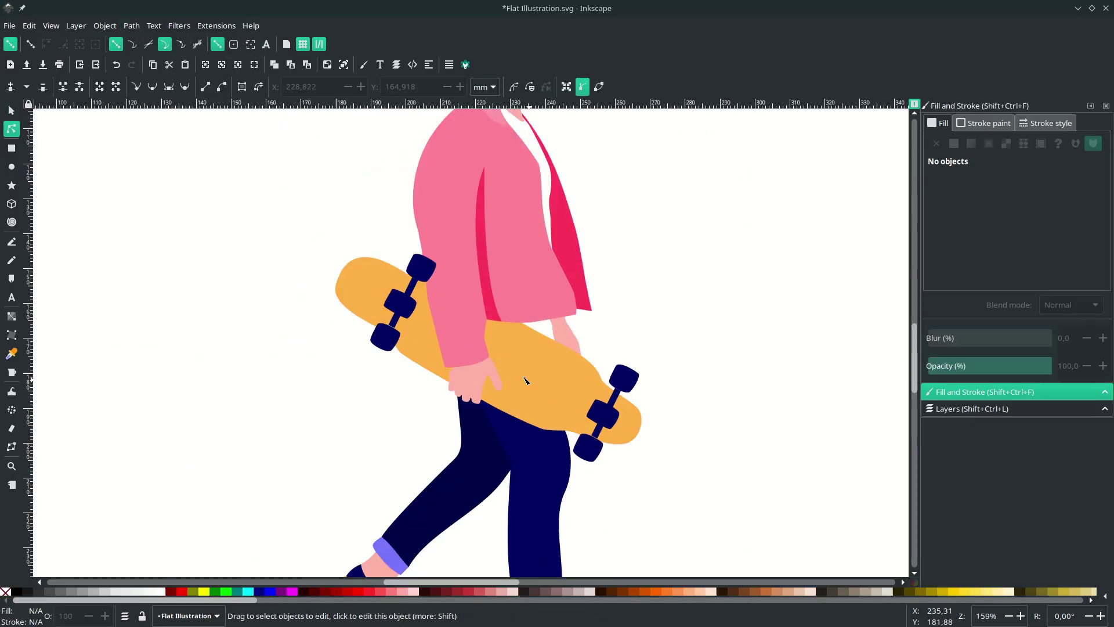
{"action": "scroll", "coordinate": [383, 325], "scroll_direction": "down", "scroll_amount": 1}
{"action": "scroll", "coordinate": [394, 322], "scroll_direction": "up", "scroll_amount": 2}
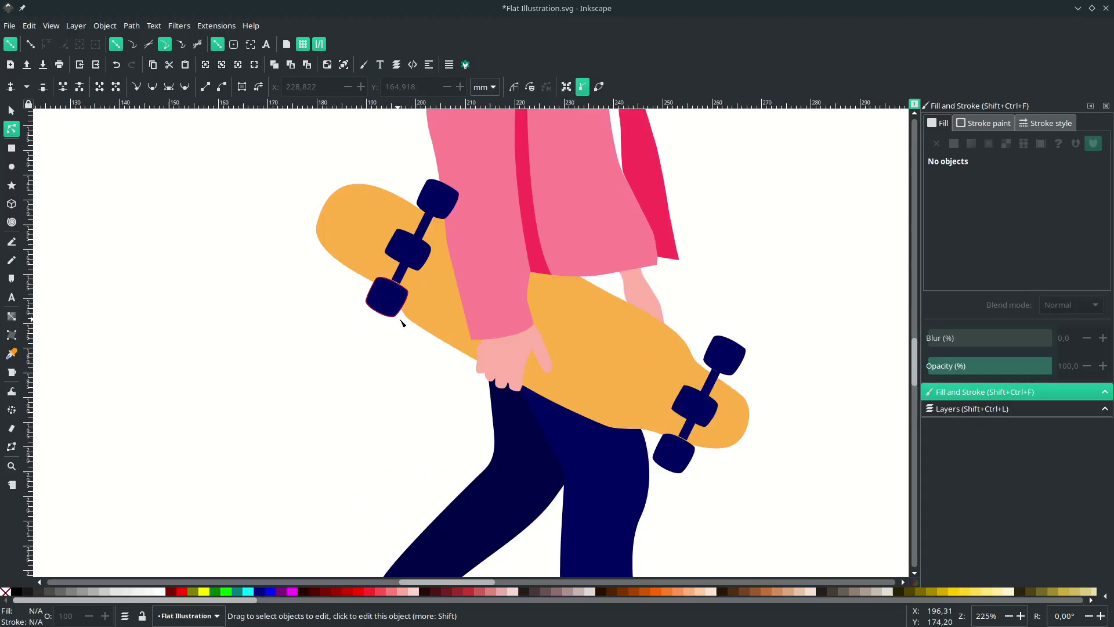
{"action": "scroll", "coordinate": [402, 322], "scroll_direction": "down", "scroll_amount": 1}
{"action": "key", "text": "b"}
{"action": "scroll", "coordinate": [338, 241], "scroll_direction": "right", "scroll_amount": 2}
{"action": "left_click", "coordinate": [255, 190]}
{"action": "scroll", "coordinate": [346, 257], "scroll_direction": "up", "scroll_amount": 1}
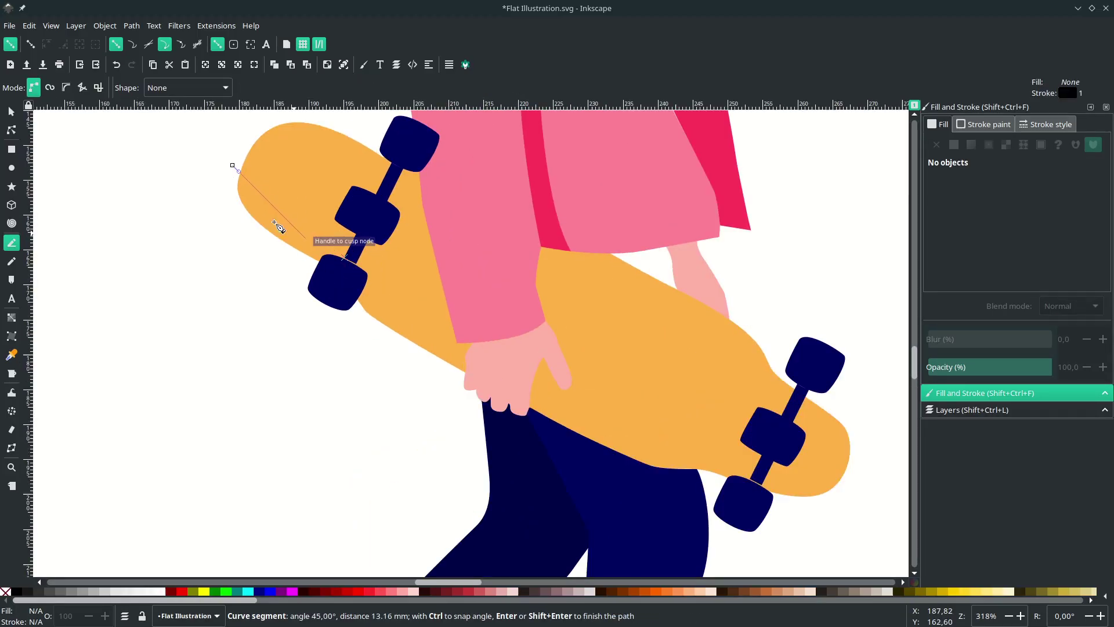
{"action": "key", "text": "Escape"}
Draw a closed Bezier shading shape along the skateboard deck's lower edge from tail to nose, about 99.6 by 55.5 mm.
{"action": "left_click_drag", "start_coordinate": [217, 177], "coordinate": [227, 182]}
{"action": "left_click_drag", "start_coordinate": [360, 293], "coordinate": [553, 391]}
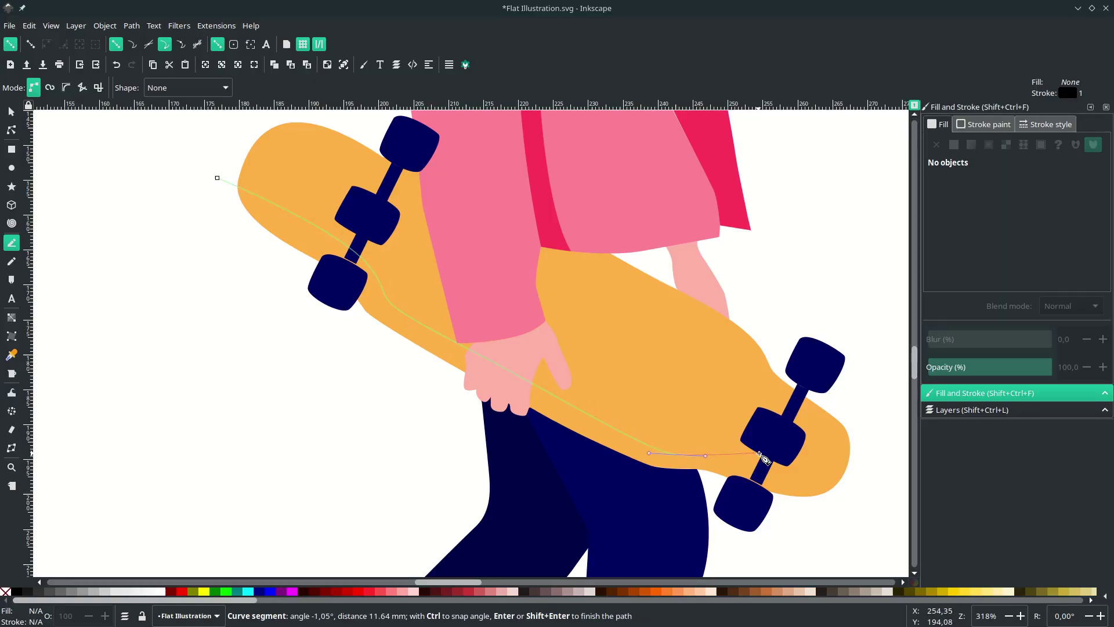
{"action": "left_click_drag", "start_coordinate": [776, 460], "coordinate": [817, 486]}
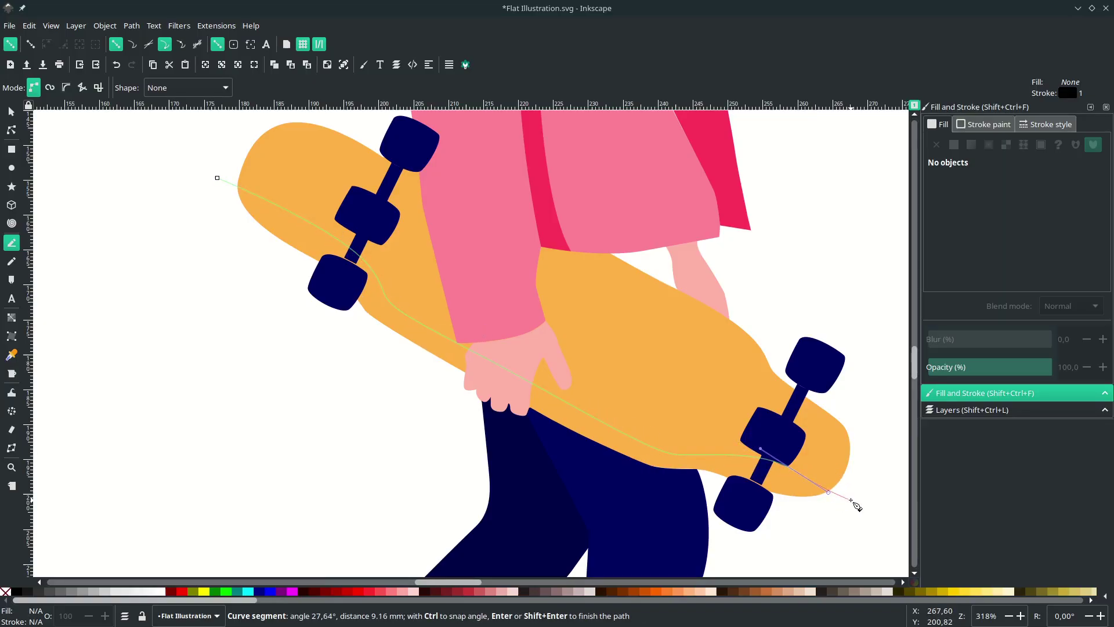
{"action": "left_click", "coordinate": [847, 502]}
{"action": "scroll", "coordinate": [828, 523], "scroll_direction": "down", "scroll_amount": 2}
{"action": "left_click_drag", "start_coordinate": [777, 531], "coordinate": [648, 492]}
{"action": "left_click_drag", "start_coordinate": [530, 427], "coordinate": [506, 380]}
{"action": "left_click", "coordinate": [523, 351]}
{"action": "scroll", "coordinate": [672, 366], "scroll_direction": "down", "scroll_amount": 2}
{"action": "scroll", "coordinate": [671, 366], "scroll_direction": "up", "scroll_amount": 1}
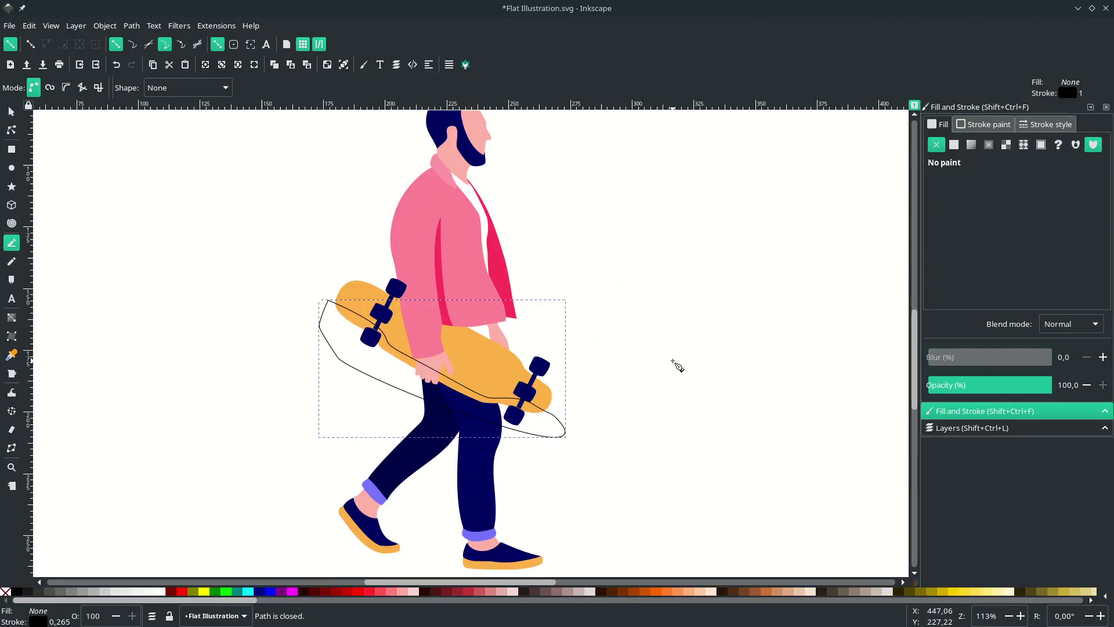
Fill the deck shading shape with the palette's darker orange ffa635ff and remove its outline.
{"action": "scroll", "coordinate": [714, 264], "scroll_direction": "down", "scroll_amount": 2}
{"action": "key", "text": "d"}
{"action": "scroll", "coordinate": [715, 266], "scroll_direction": "up", "scroll_amount": 4}
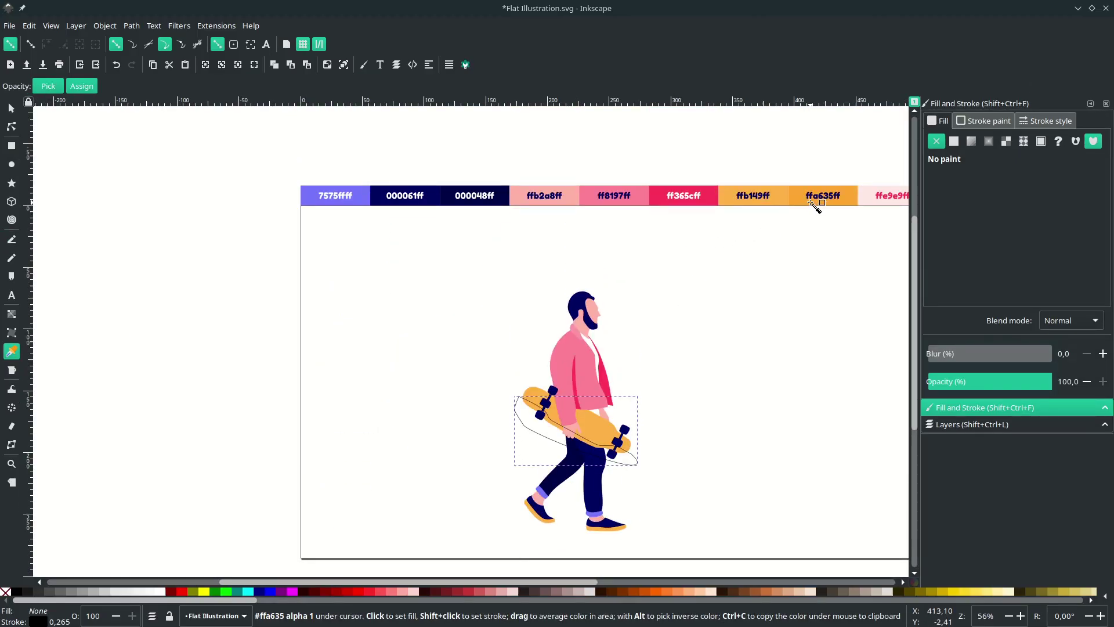
{"action": "left_click", "coordinate": [815, 207]}
{"action": "scroll", "coordinate": [676, 380], "scroll_direction": "up", "scroll_amount": 3}
{"action": "key", "text": "s"}
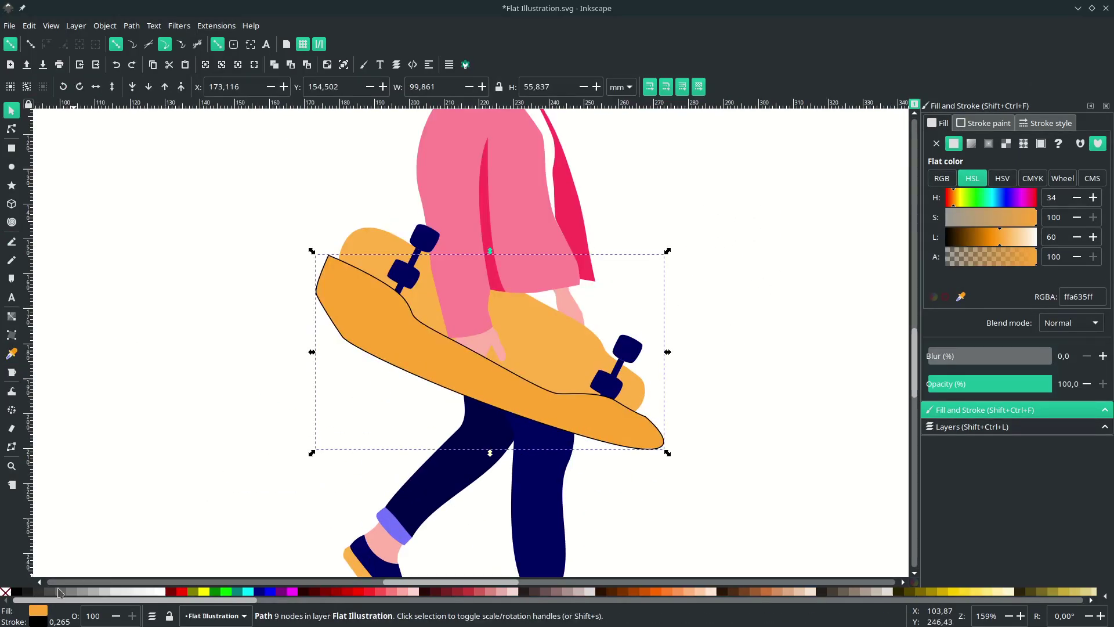
{"action": "right_click", "coordinate": [36, 620]}
{"action": "left_click", "coordinate": [70, 614]}
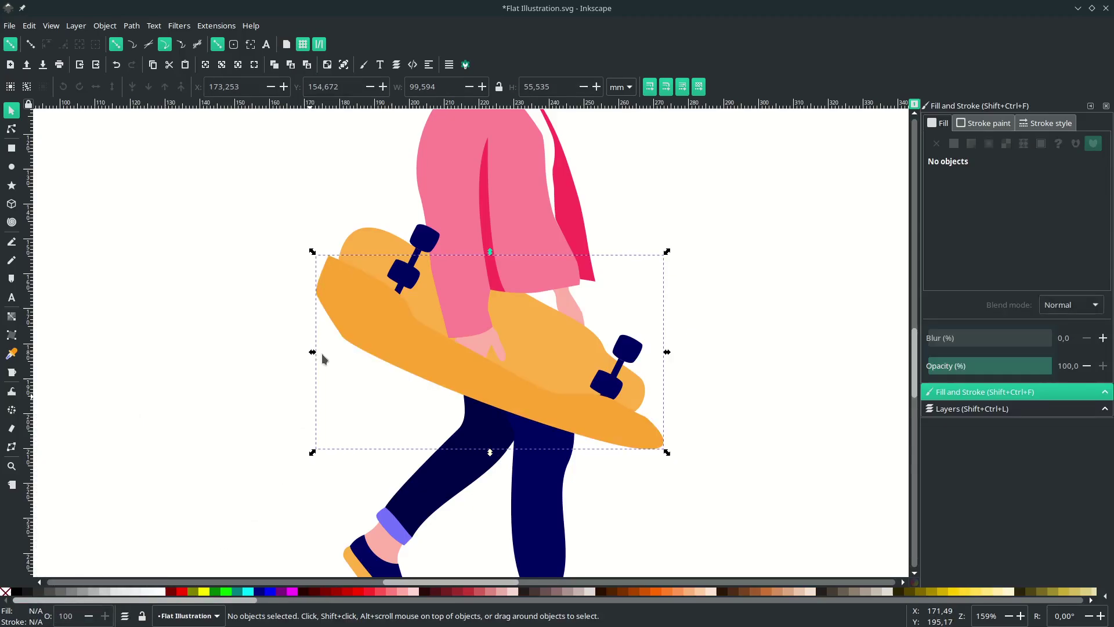
Intersect a duplicate of the skateboard deck with the shading shape, lower the trimmed shading behind the hand and trucks, and clear the selection.
{"action": "left_click", "coordinate": [366, 246]}
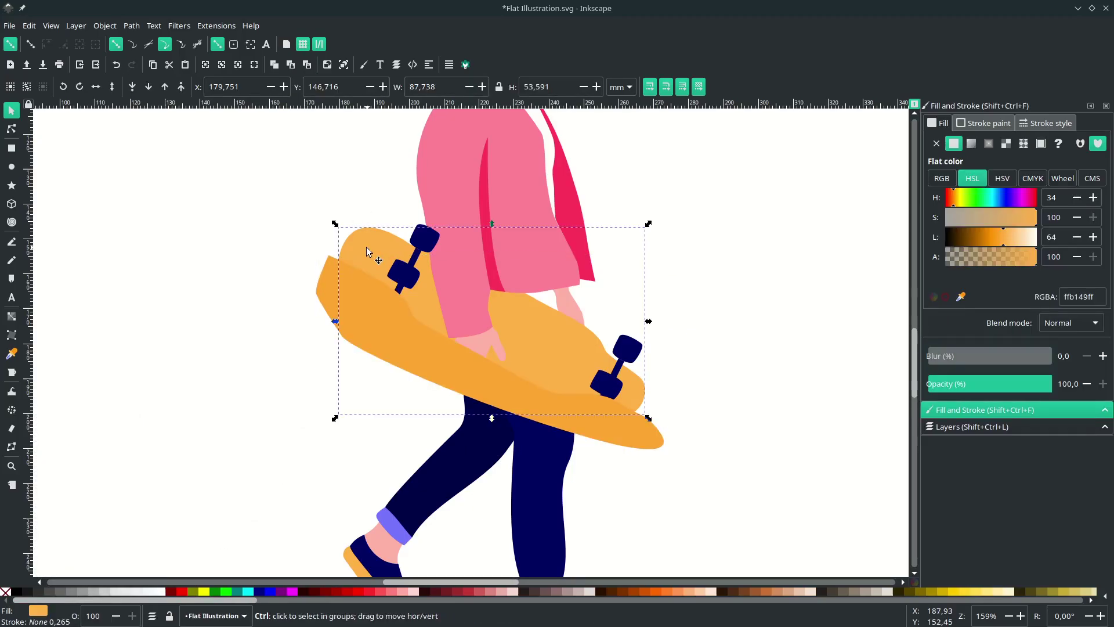
{"action": "key", "text": "Home"}
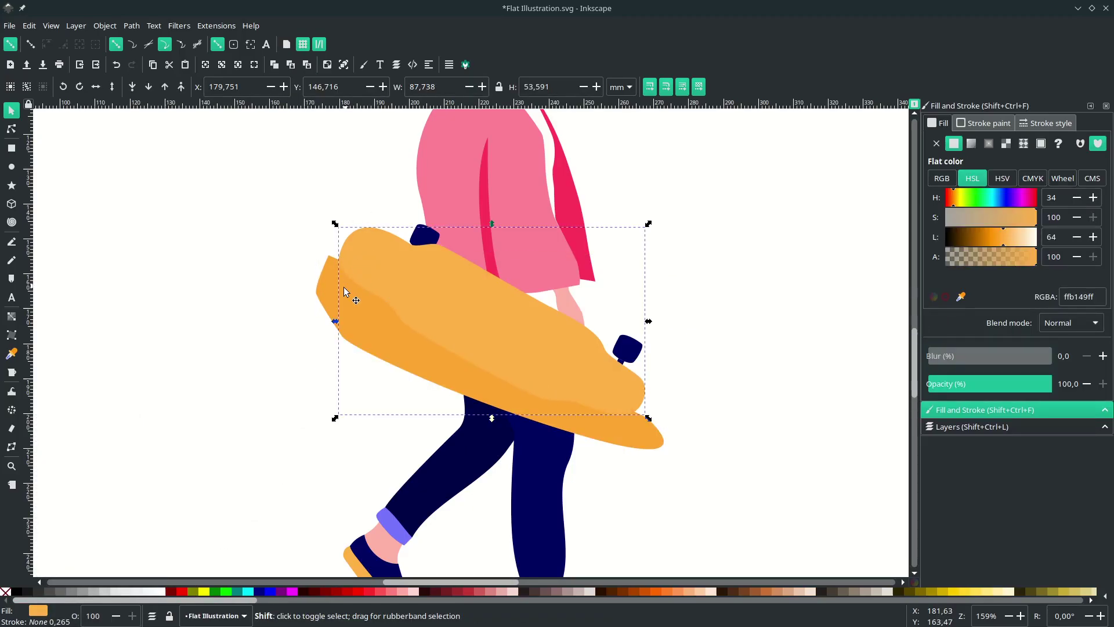
{"action": "left_click", "coordinate": [354, 333], "text": "shift"}
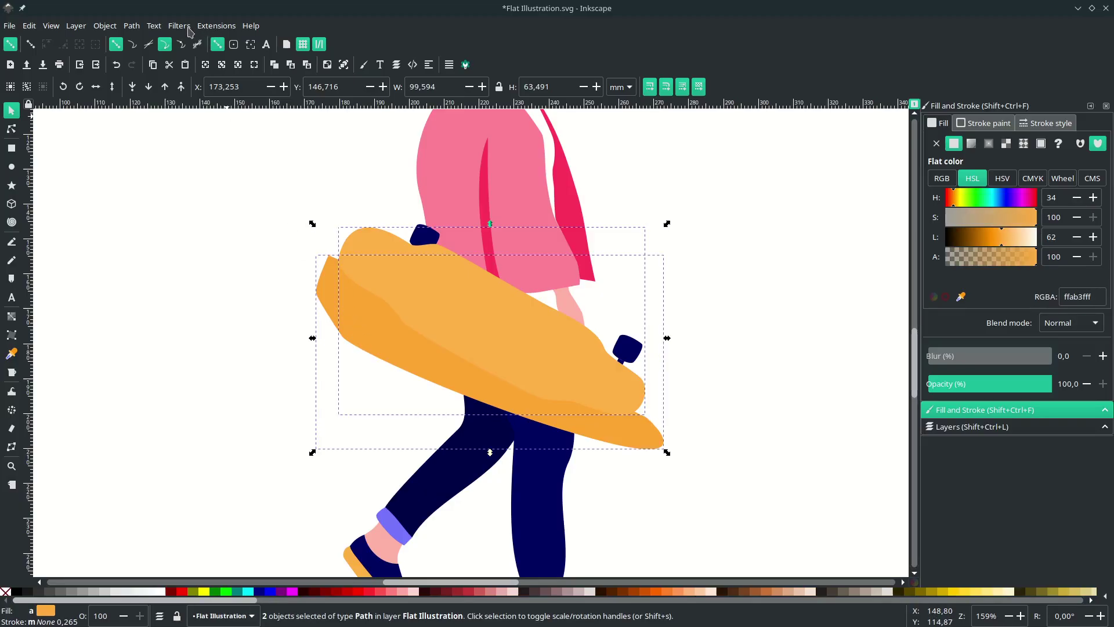
{"action": "left_click", "coordinate": [131, 26]}
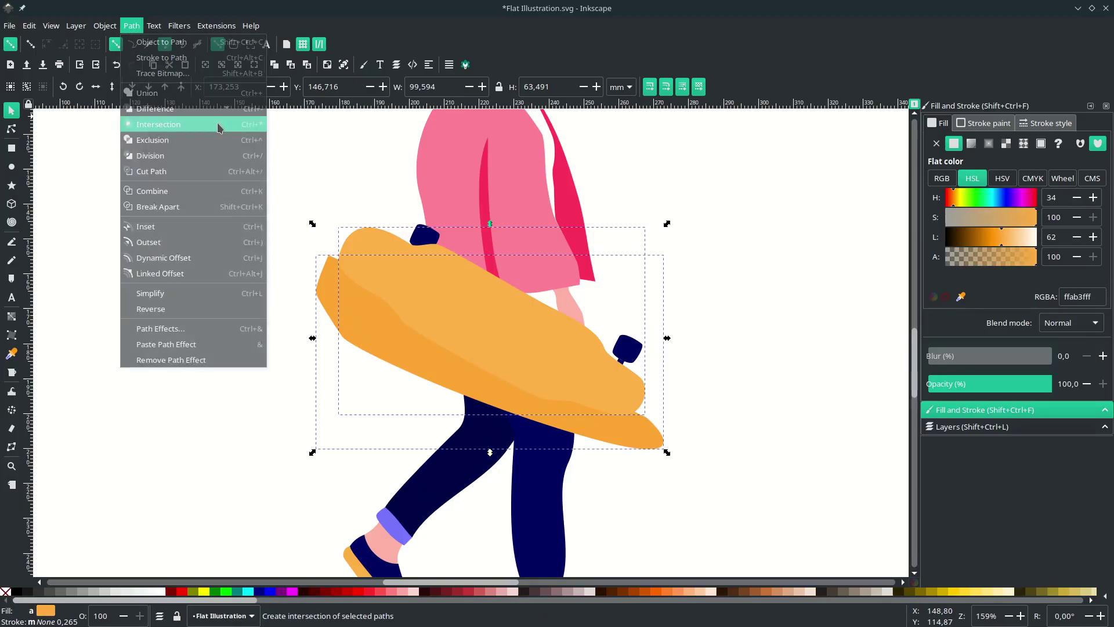
{"action": "left_click", "coordinate": [220, 125]}
{"action": "scroll", "coordinate": [461, 332], "scroll_direction": "up", "scroll_amount": 1}
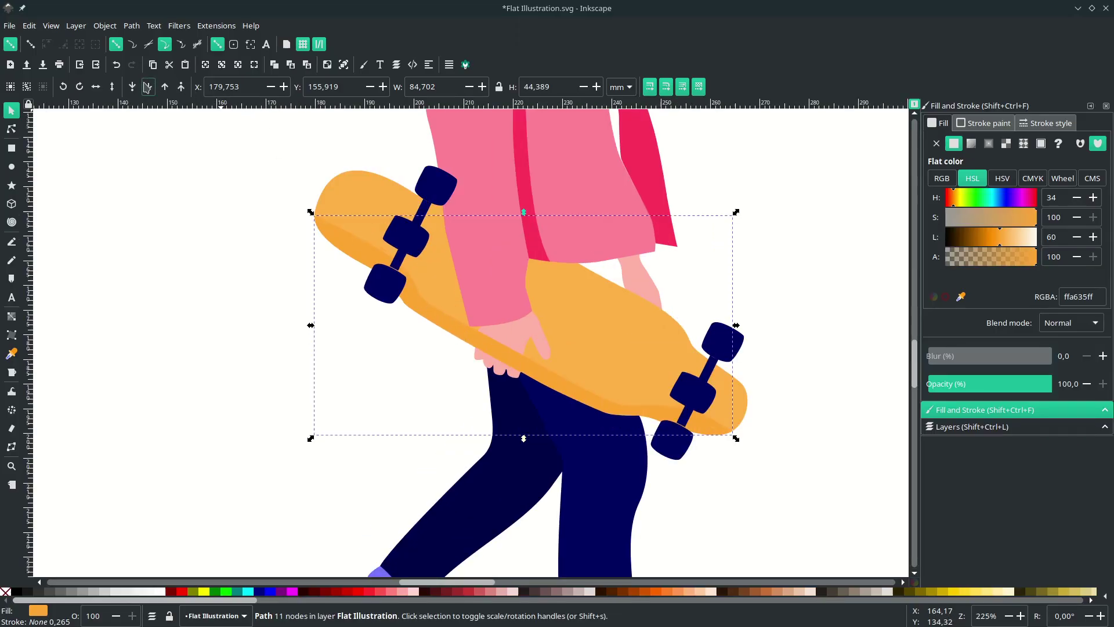
{"action": "left_click", "coordinate": [149, 90]}
{"action": "key", "text": "Escape"}
Smooth the deck shading's inner edge by moving its nodes beside the upper truck and below the sleeve cuff.
{"action": "scroll", "coordinate": [457, 359], "scroll_direction": "up", "scroll_amount": 2}
{"action": "double_click", "coordinate": [362, 360]}
{"action": "left_click", "coordinate": [343, 313]}
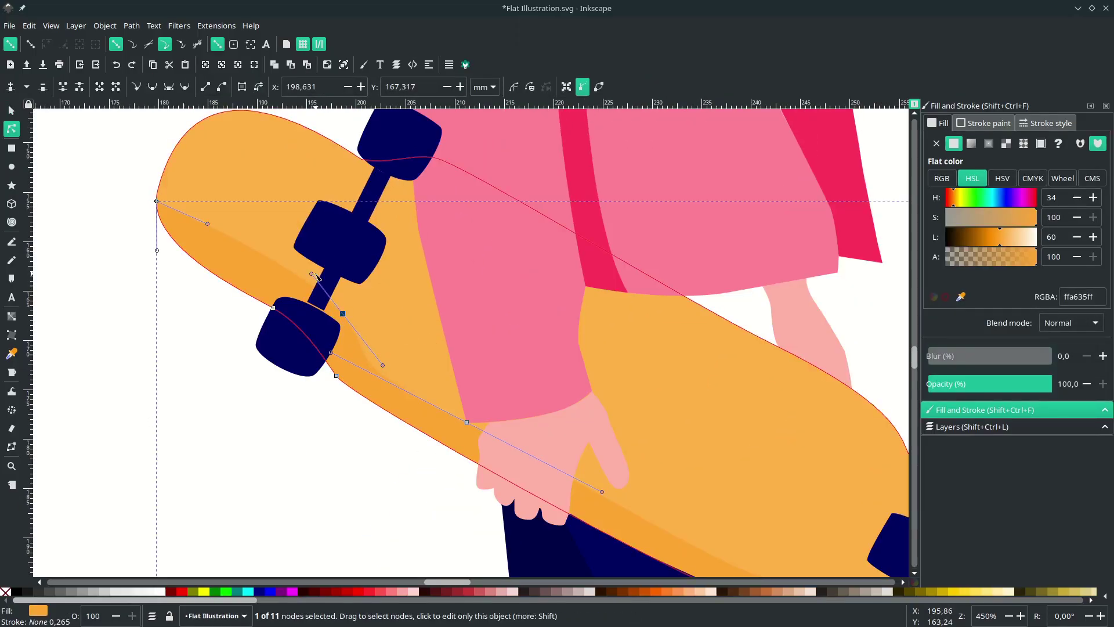
{"action": "left_click_drag", "start_coordinate": [343, 313], "coordinate": [338, 316]}
{"action": "scroll", "coordinate": [249, 250], "scroll_direction": "down", "scroll_amount": 2}
{"action": "scroll", "coordinate": [373, 405], "scroll_direction": "up", "scroll_amount": 2}
{"action": "left_click", "coordinate": [674, 418]}
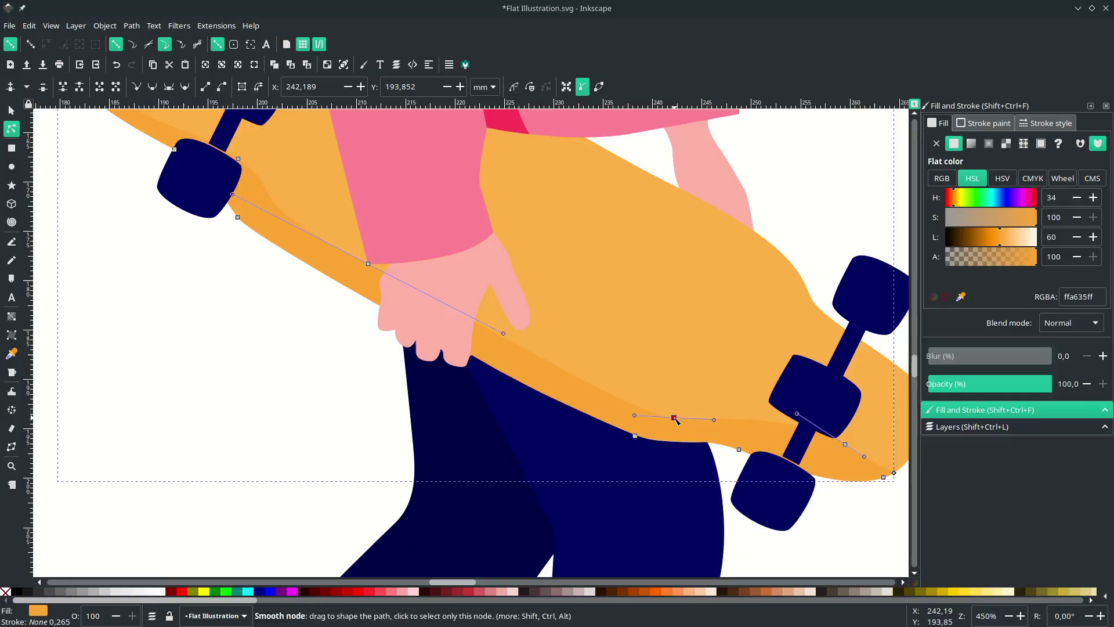
{"action": "left_click_drag", "start_coordinate": [368, 265], "coordinate": [366, 275]}
{"action": "scroll", "coordinate": [574, 427], "scroll_direction": "right", "scroll_amount": 6}
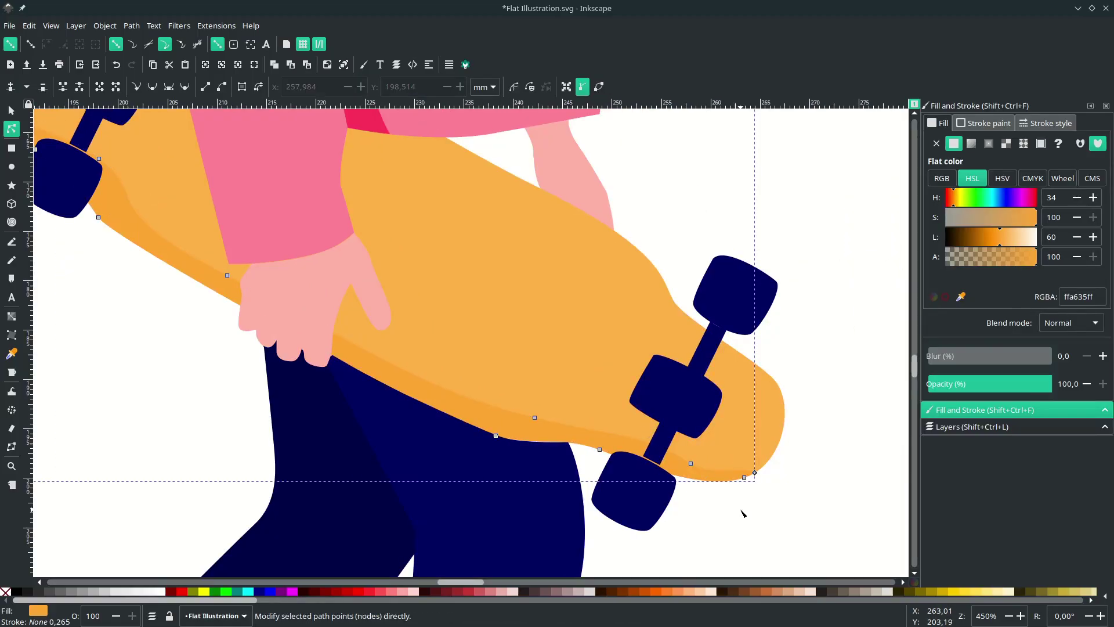
Shift the deck shading's node beside the upper truck further toward the deck's lower edge and save the illustration.
{"action": "left_click", "coordinate": [741, 510]}
{"action": "scroll", "coordinate": [656, 453], "scroll_direction": "down", "scroll_amount": 5}
{"action": "scroll", "coordinate": [568, 419], "scroll_direction": "up", "scroll_amount": 7}
{"action": "left_click", "coordinate": [516, 316]}
{"action": "left_click", "coordinate": [445, 180]}
{"action": "left_click_drag", "start_coordinate": [445, 179], "coordinate": [423, 199]}
{"action": "double_click", "coordinate": [458, 358]}
Recolor the jacket's far front panel to ff1e49ff and fill the main jacket with the palette's ff365cff.
{"action": "scroll", "coordinate": [458, 358], "scroll_direction": "down", "scroll_amount": 6}
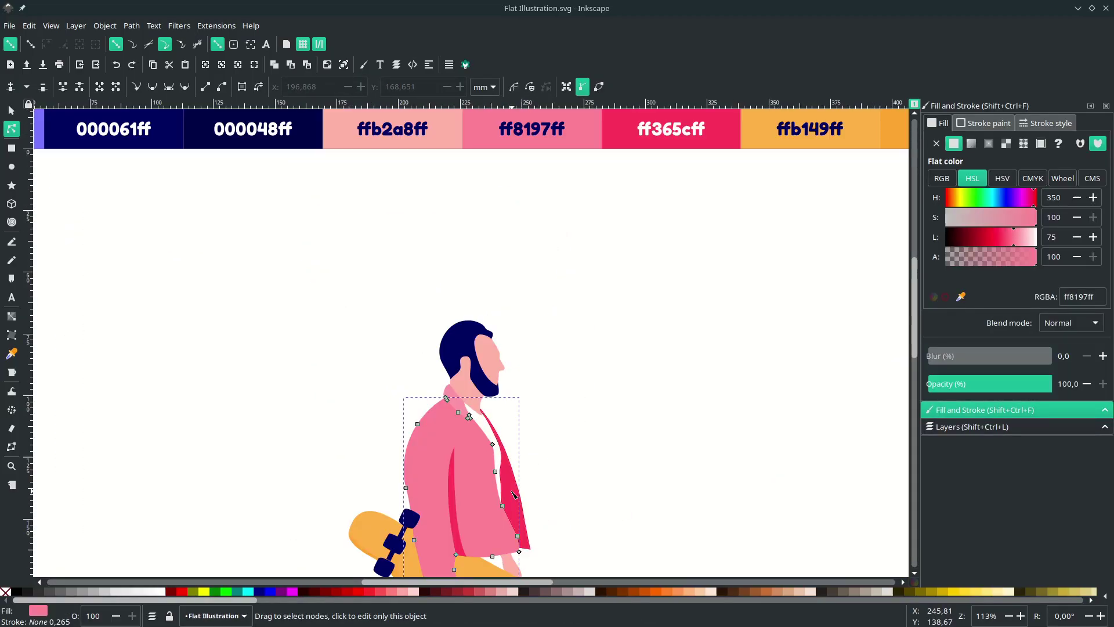
{"action": "left_click", "coordinate": [505, 510]}
{"action": "left_click_drag", "start_coordinate": [1001, 243], "coordinate": [996, 241]}
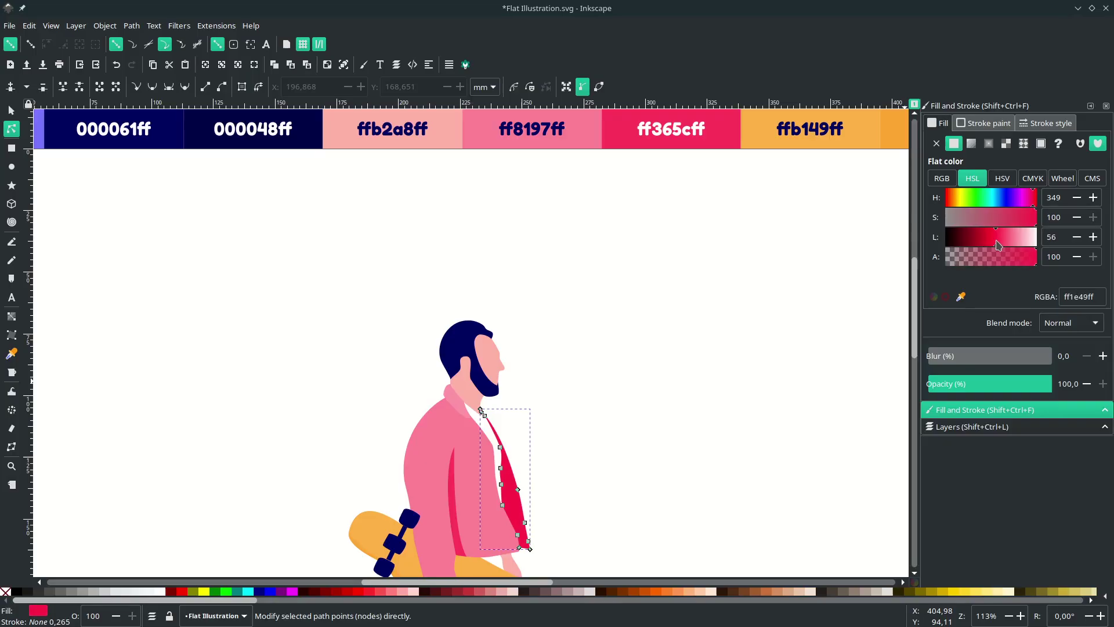
{"action": "left_click", "coordinate": [486, 497]}
{"action": "key", "text": "d"}
{"action": "left_click", "coordinate": [621, 134]}
{"action": "scroll", "coordinate": [586, 232], "scroll_direction": "down", "scroll_amount": 2}
Fill the sleeve shading shape with the far front panel's color ff1e49ff.
{"action": "key", "text": "n"}
{"action": "left_click", "coordinate": [461, 492]}
{"action": "key", "text": "d"}
{"action": "left_click", "coordinate": [512, 450]}
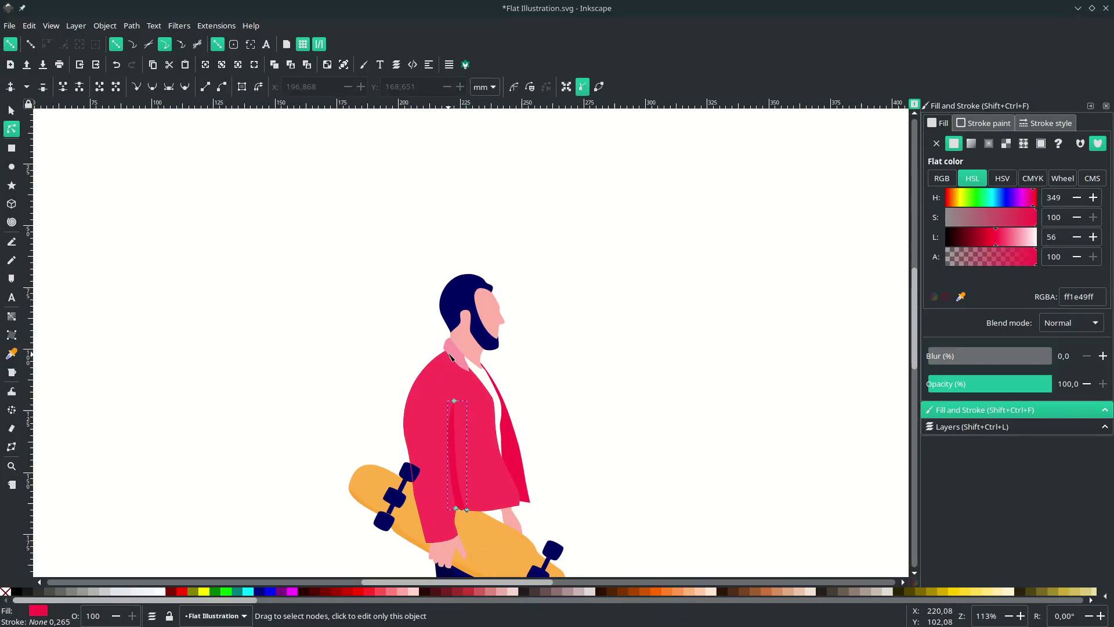
Fill the jacket collar with the palette pink ff8197ff, clear the selection and save the illustration.
{"action": "left_click", "coordinate": [452, 355]}
{"action": "scroll", "coordinate": [523, 278], "scroll_direction": "up", "scroll_amount": 2}
{"action": "key", "text": "d"}
{"action": "left_click", "coordinate": [549, 184]}
{"action": "key", "text": "s"}
{"action": "left_click", "coordinate": [615, 415]}
Remove the bump above the forehead by deleting the hair's extra node and smoothing the curve there.
{"action": "scroll", "coordinate": [617, 416], "scroll_direction": "down", "scroll_amount": 4}
{"action": "scroll", "coordinate": [617, 417], "scroll_direction": "right", "scroll_amount": 1}
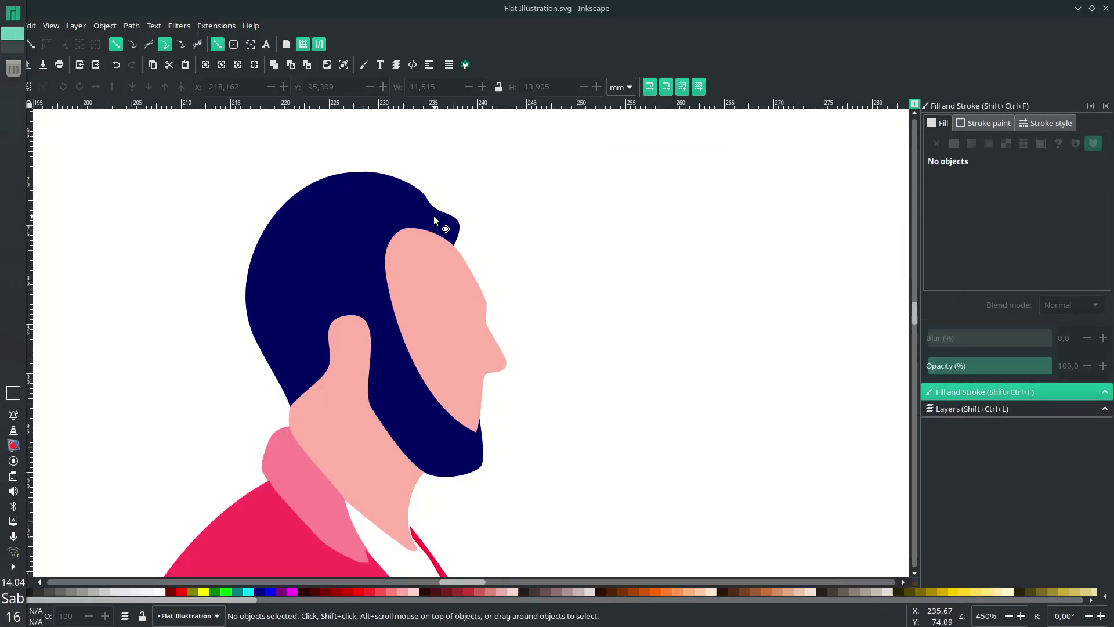
{"action": "double_click", "coordinate": [434, 217]}
{"action": "scroll", "coordinate": [435, 219], "scroll_direction": "up", "scroll_amount": 4}
{"action": "key", "text": "Delete"}
{"action": "left_click_drag", "start_coordinate": [452, 249], "coordinate": [470, 228]}
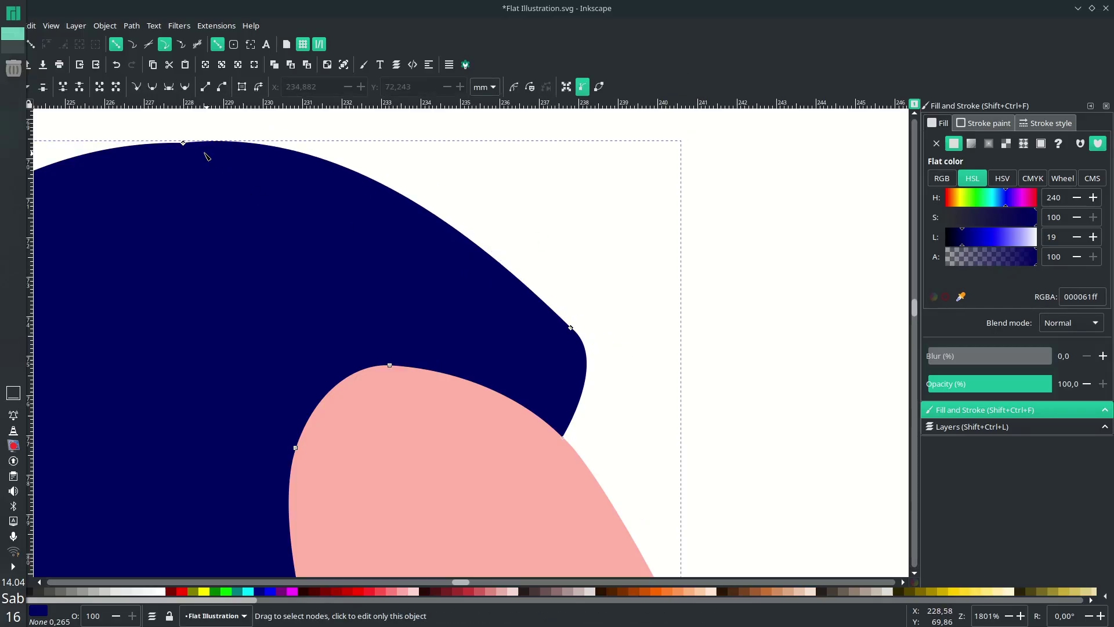
Delete the node at the crown of the hair, reshape the curve into a smooth top, and save the illustration.
{"action": "left_click", "coordinate": [183, 143]}
{"action": "key", "text": "Delete"}
{"action": "scroll", "coordinate": [422, 268], "scroll_direction": "down", "scroll_amount": 3}
{"action": "left_click_drag", "start_coordinate": [349, 134], "coordinate": [309, 142]}
{"action": "key", "text": "s"}
{"action": "left_click", "coordinate": [544, 246]}
{"action": "scroll", "coordinate": [545, 246], "scroll_direction": "down", "scroll_amount": 7}
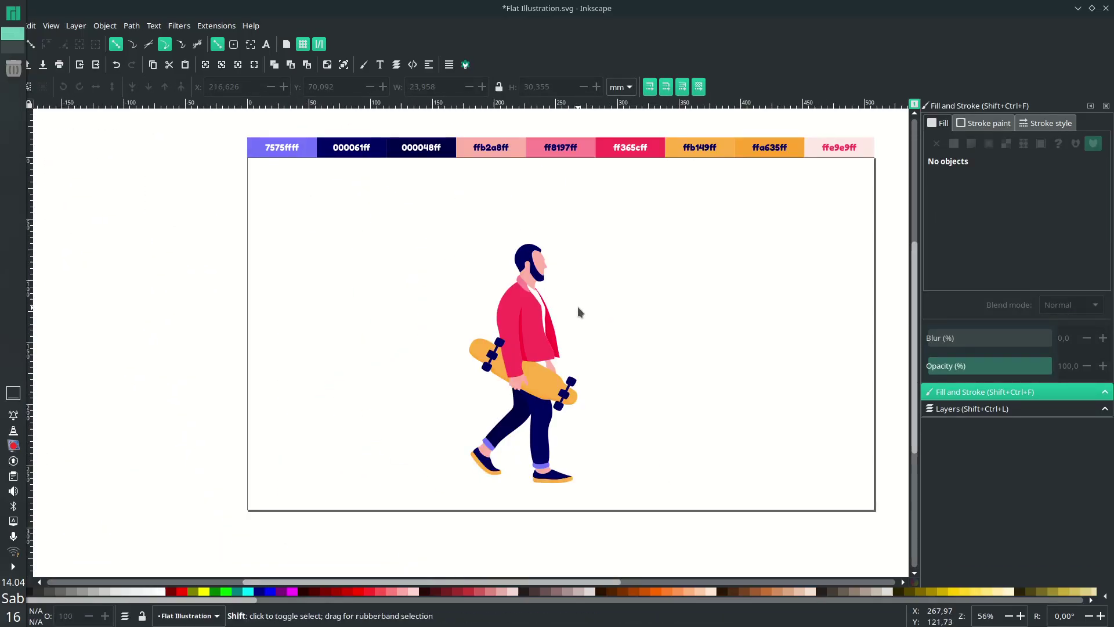
{"action": "key", "text": "ctrl+s"}
Try to reshape the curve between the last two fingers of the hand holding the skateboard.
{"action": "scroll", "coordinate": [474, 368], "scroll_direction": "up", "scroll_amount": 9}
{"action": "double_click", "coordinate": [391, 297]}
{"action": "left_click", "coordinate": [378, 300]}
{"action": "left_click_drag", "start_coordinate": [379, 301], "coordinate": [381, 322]}
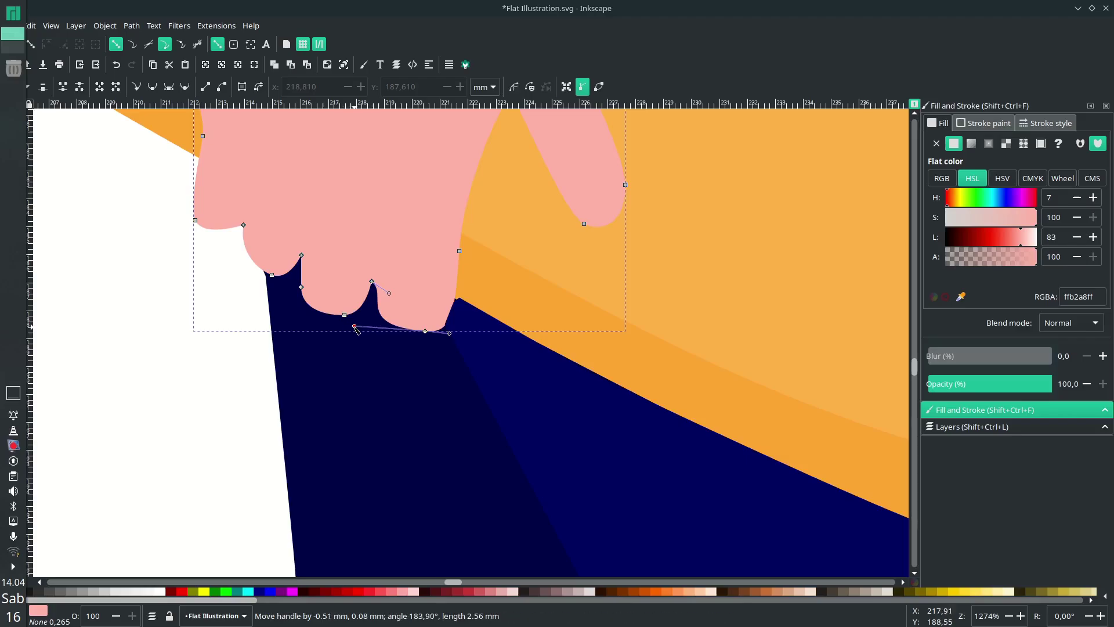
{"action": "key", "text": "ctrl+z"}
Try deleting the node on the hand's outer edge just below the sleeve cuff, and undo it.
{"action": "scroll", "coordinate": [333, 325], "scroll_direction": "down", "scroll_amount": 3}
{"action": "left_click", "coordinate": [297, 305]}
{"action": "scroll", "coordinate": [303, 209], "scroll_direction": "up", "scroll_amount": 5}
{"action": "left_click", "coordinate": [358, 361]}
{"action": "scroll", "coordinate": [348, 336], "scroll_direction": "down", "scroll_amount": 1}
{"action": "left_click", "coordinate": [329, 303]}
{"action": "key", "text": "Delete"}
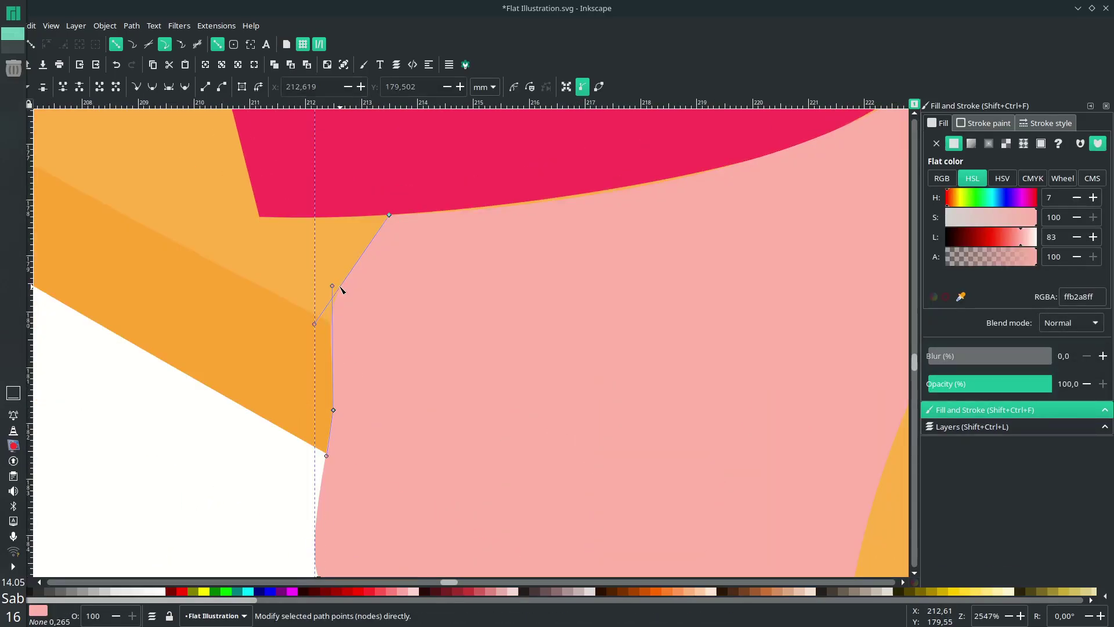
{"action": "key", "text": "ctrl+z"}
Round the first two fingertips of the hand holding the skateboard by adding and repositioning nodes on their lower edges.
{"action": "left_click", "coordinate": [319, 393]}
{"action": "double_click", "coordinate": [351, 410]}
{"action": "left_click_drag", "start_coordinate": [352, 409], "coordinate": [363, 426]}
{"action": "scroll", "coordinate": [434, 471], "scroll_direction": "down", "scroll_amount": 3}
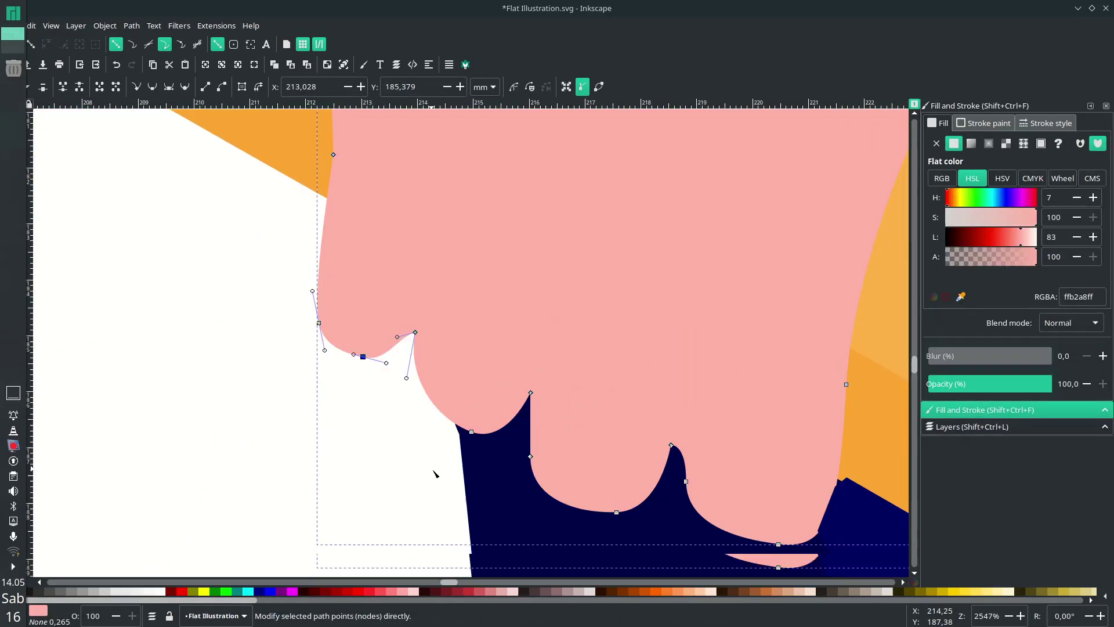
{"action": "left_click_drag", "start_coordinate": [471, 431], "coordinate": [418, 410]}
{"action": "double_click", "coordinate": [431, 404]}
{"action": "scroll", "coordinate": [537, 457], "scroll_direction": "down", "scroll_amount": 8}
Try moving a node on the edge of the far forearm slightly, and undo the move.
{"action": "left_click", "coordinate": [569, 366]}
{"action": "scroll", "coordinate": [547, 336], "scroll_direction": "down", "scroll_amount": 5}
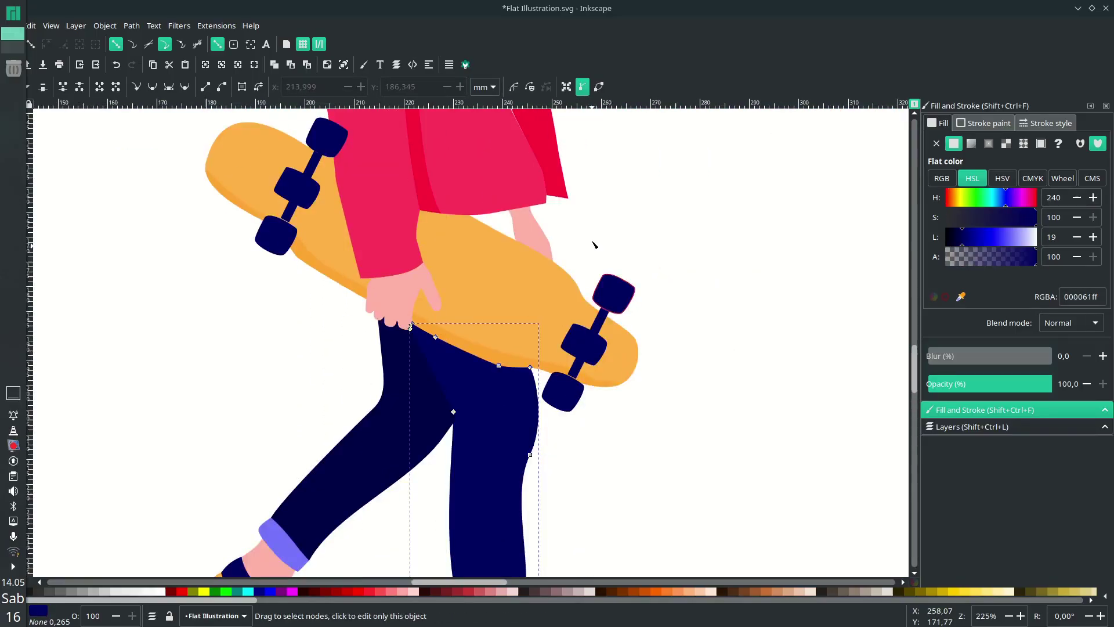
{"action": "scroll", "coordinate": [534, 233], "scroll_direction": "up", "scroll_amount": 4}
{"action": "left_click", "coordinate": [535, 233]}
{"action": "left_click_drag", "start_coordinate": [598, 292], "coordinate": [602, 292]}
{"action": "key", "text": "ctrl+z"}
Save the illustration and bring the whole page with its color palette into view.
{"action": "scroll", "coordinate": [716, 281], "scroll_direction": "down", "scroll_amount": 8}
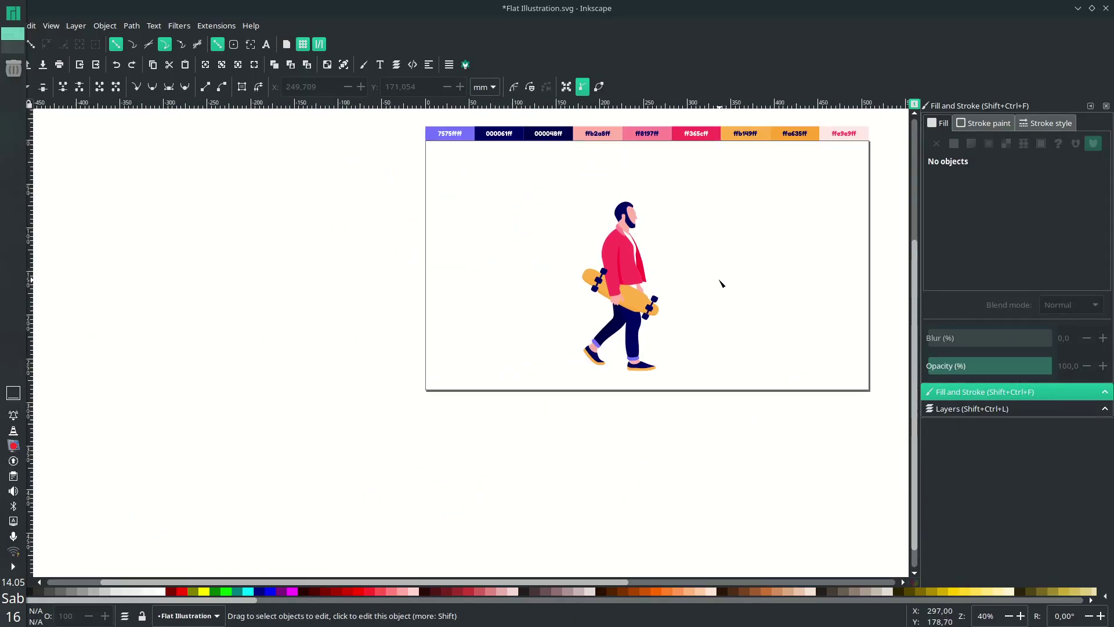
{"action": "scroll", "coordinate": [720, 281], "scroll_direction": "up", "scroll_amount": 2}
{"action": "scroll", "coordinate": [719, 281], "scroll_direction": "right", "scroll_amount": 3}
{"action": "scroll", "coordinate": [622, 273], "scroll_direction": "down", "scroll_amount": 1}
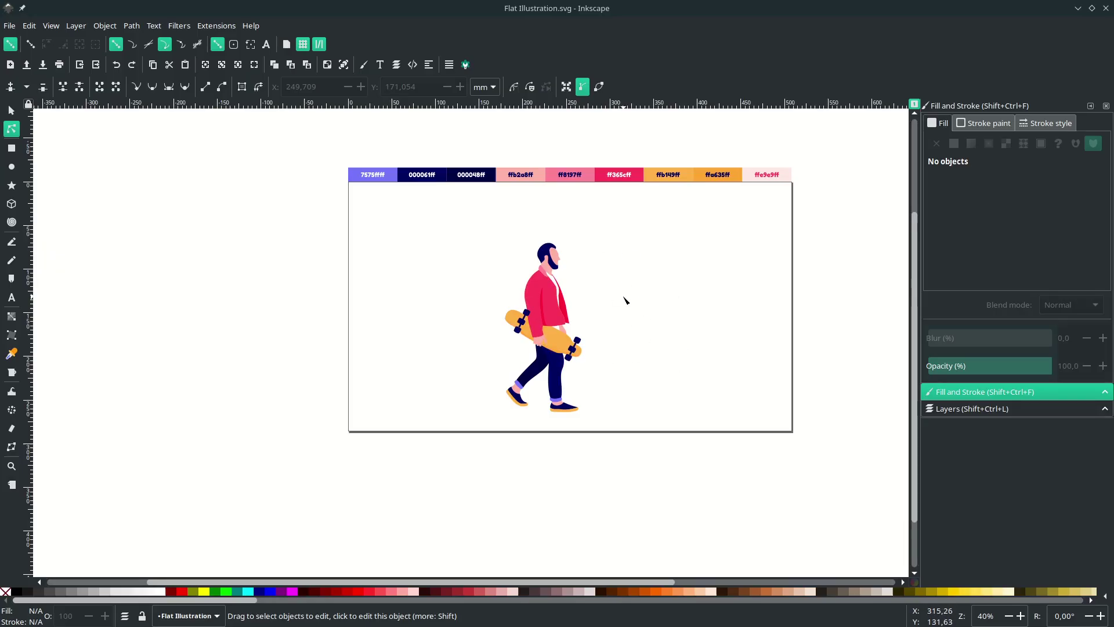
Draw a large closed Bezier background blob arching over the man and spreading out at his feet, about 285 by 185 mm.
{"action": "key", "text": "b"}
{"action": "scroll", "coordinate": [574, 380], "scroll_direction": "up", "scroll_amount": 2}
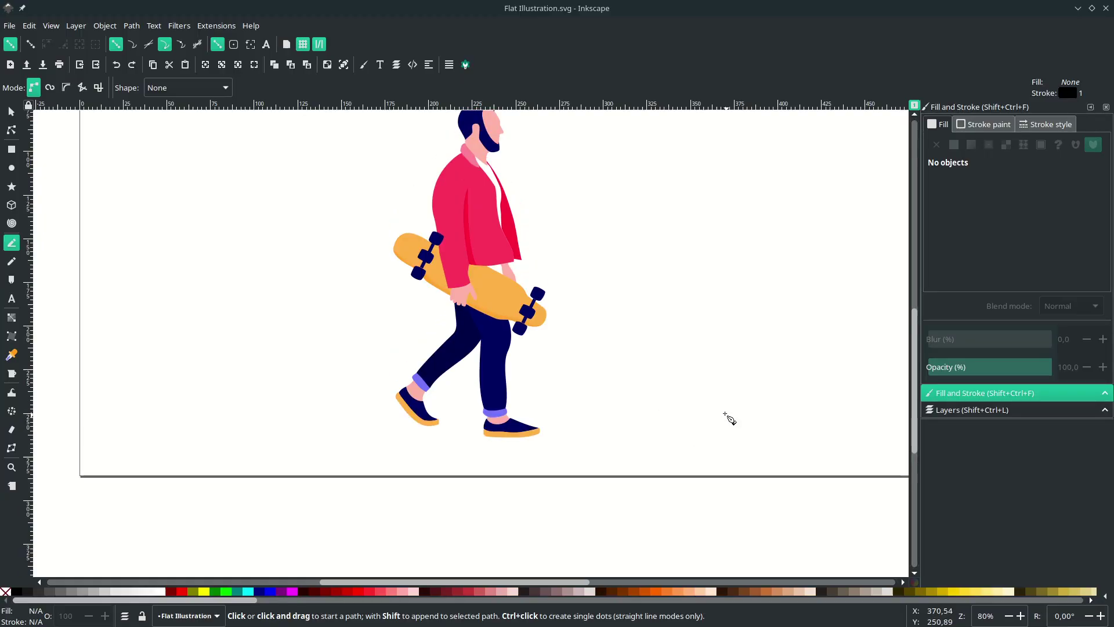
{"action": "scroll", "coordinate": [591, 410], "scroll_direction": "up", "scroll_amount": 5}
{"action": "left_click", "coordinate": [395, 344]}
{"action": "left_click_drag", "start_coordinate": [493, 222], "coordinate": [604, 202]}
{"action": "left_click_drag", "start_coordinate": [633, 389], "coordinate": [602, 469]}
{"action": "scroll", "coordinate": [667, 459], "scroll_direction": "down", "scroll_amount": 2}
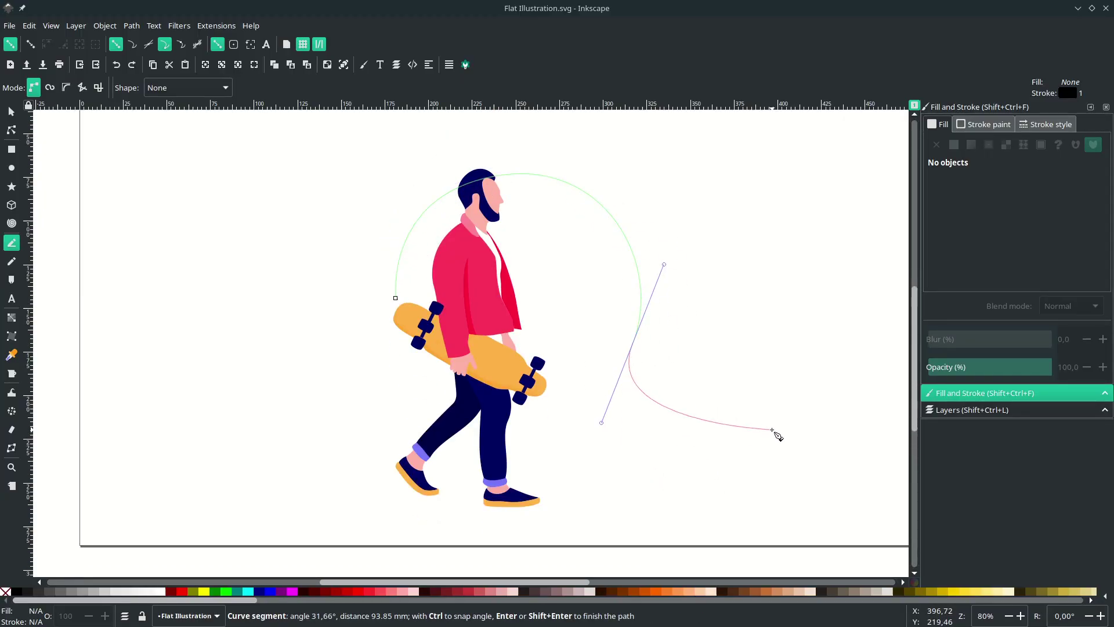
{"action": "left_click_drag", "start_coordinate": [738, 460], "coordinate": [770, 493]}
{"action": "scroll", "coordinate": [726, 496], "scroll_direction": "down", "scroll_amount": 1}
{"action": "left_click_drag", "start_coordinate": [357, 469], "coordinate": [231, 451]}
{"action": "key", "text": "BackSpace"}
{"action": "left_click_drag", "start_coordinate": [299, 466], "coordinate": [208, 450]}
{"action": "left_click_drag", "start_coordinate": [317, 340], "coordinate": [399, 331]}
{"action": "left_click_drag", "start_coordinate": [396, 274], "coordinate": [400, 243]}
{"action": "key", "text": "BackSpace"}
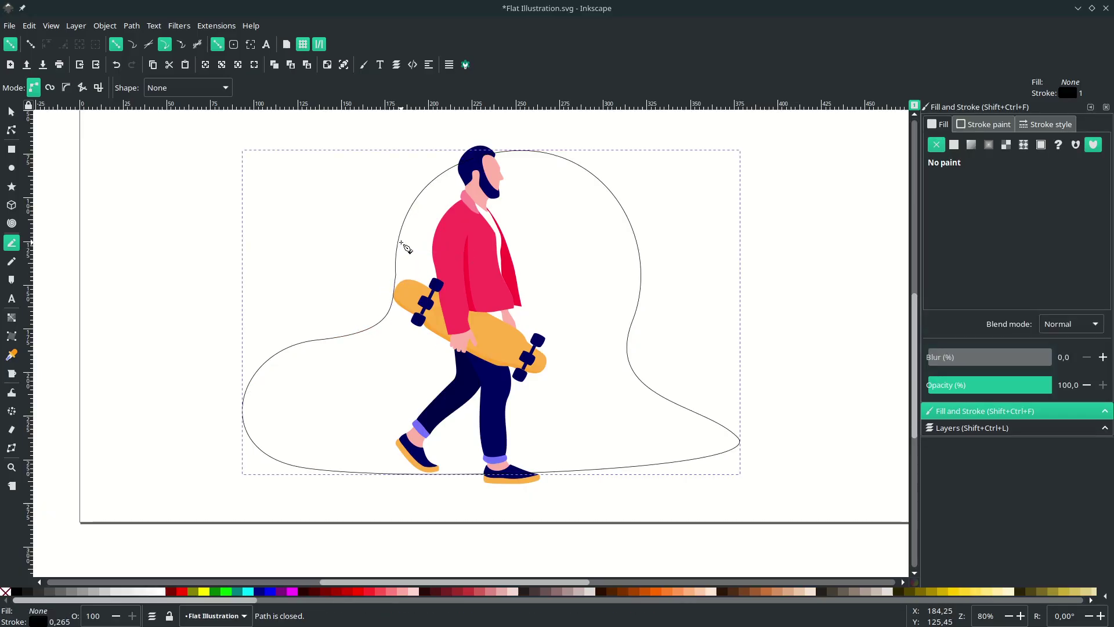
Delete the blob's closing corner node beside the skateboard's tail so the contour runs in one smooth curve.
{"action": "scroll", "coordinate": [406, 282], "scroll_direction": "up", "scroll_amount": 2}
{"action": "key", "text": "n"}
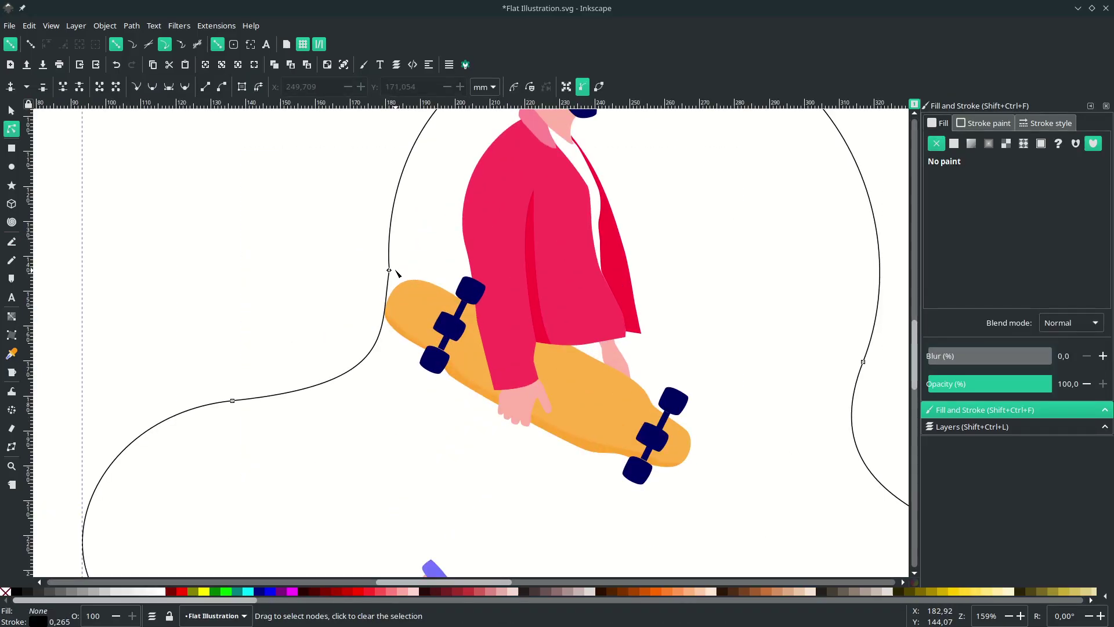
{"action": "left_click", "coordinate": [390, 270]}
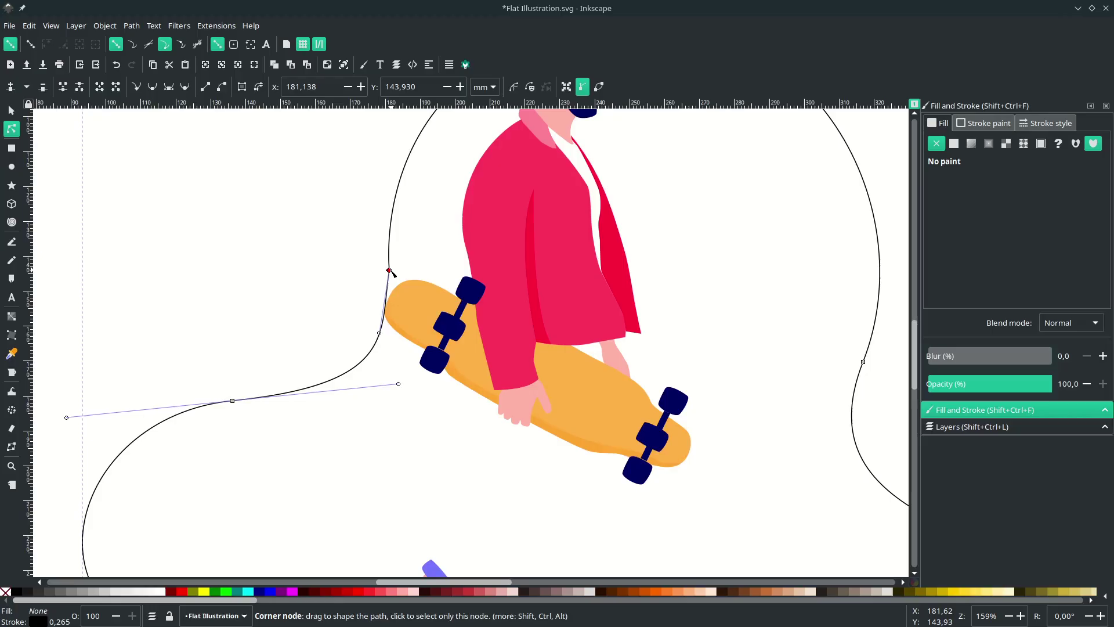
{"action": "key", "text": "Delete"}
{"action": "scroll", "coordinate": [400, 276], "scroll_direction": "down", "scroll_amount": 3}
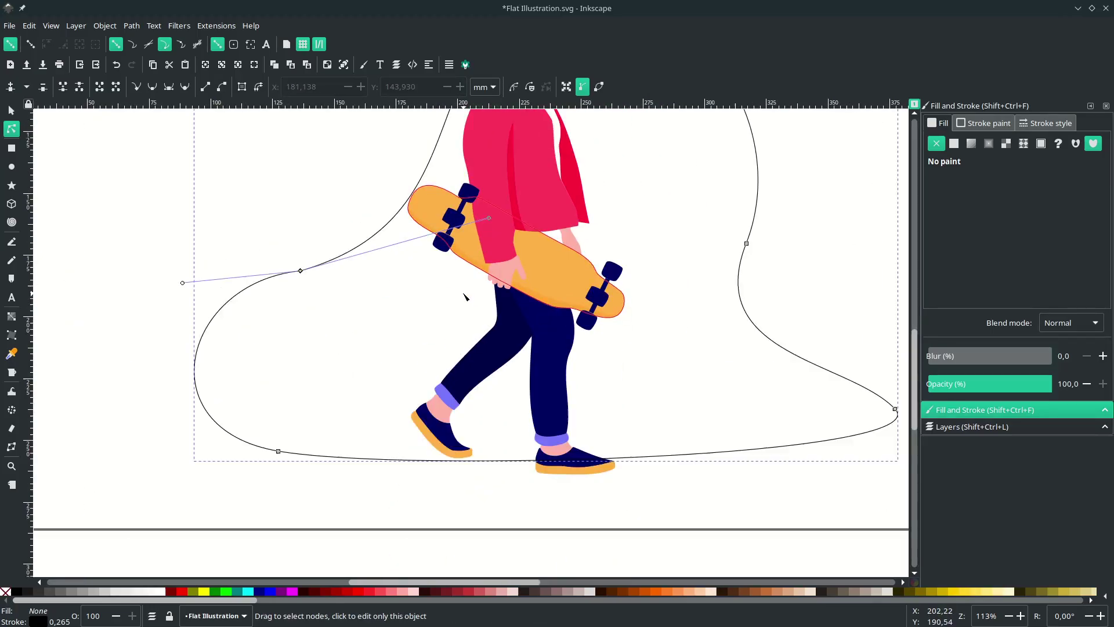
Refine the background blob's contour by shifting its nodes at the head, both sides and lower left inward, to about 277 by 182 mm.
{"action": "left_click_drag", "start_coordinate": [508, 198], "coordinate": [508, 202]}
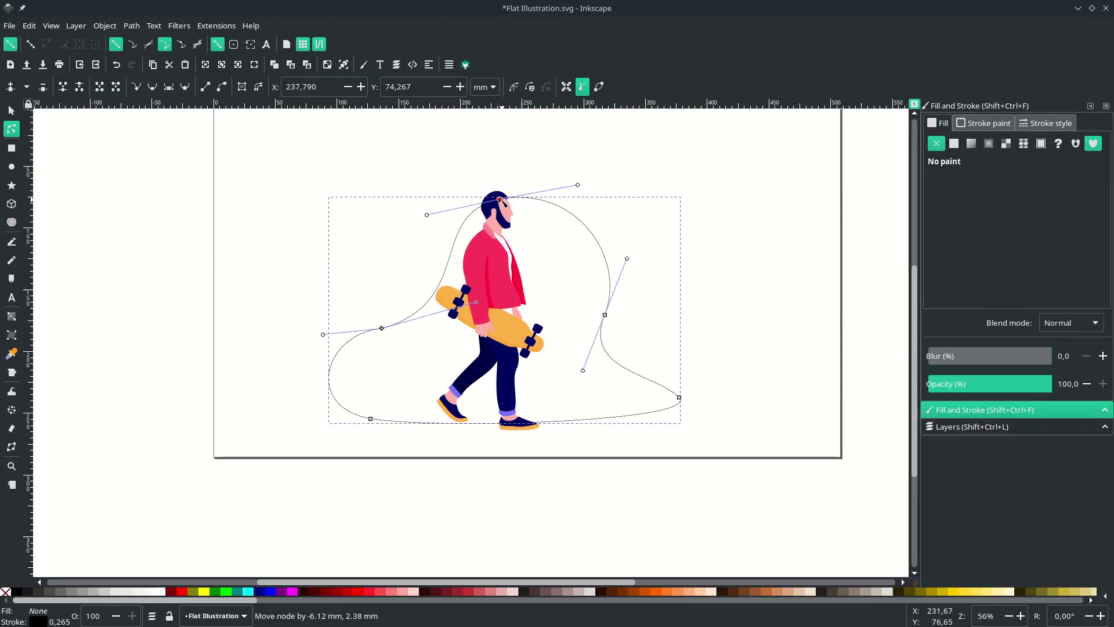
{"action": "left_click_drag", "start_coordinate": [477, 302], "coordinate": [499, 293]}
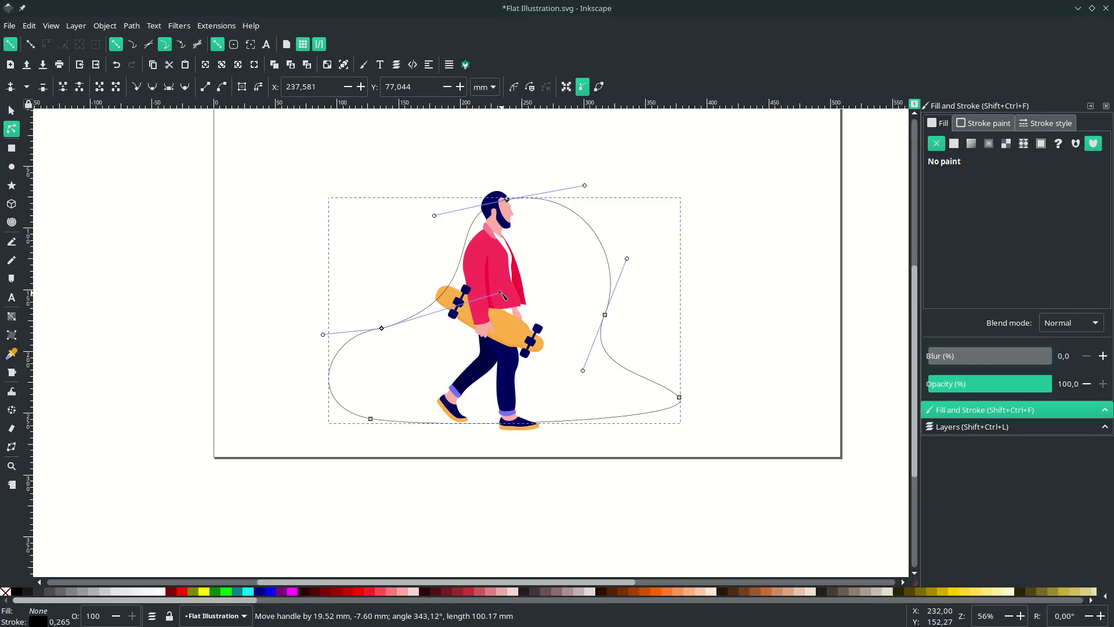
{"action": "left_click_drag", "start_coordinate": [591, 311], "coordinate": [593, 308]}
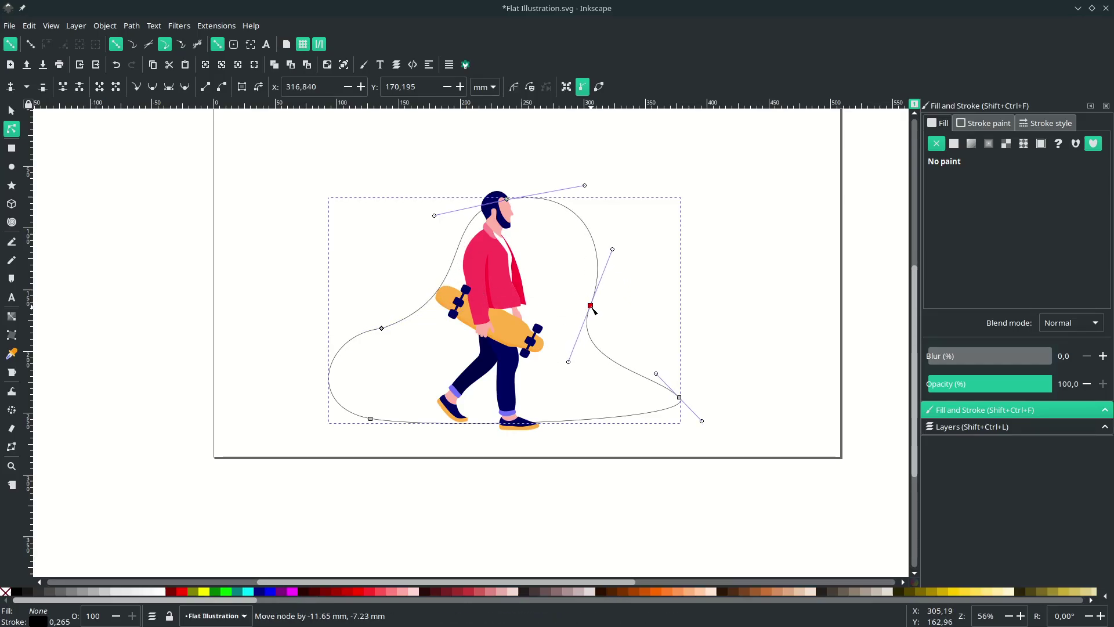
{"action": "left_click_drag", "start_coordinate": [376, 419], "coordinate": [382, 416]}
{"action": "mouse_move", "coordinate": [388, 330]}
{"action": "left_mouse_down"}
{"action": "mouse_move", "coordinate": [390, 318]}
{"action": "mouse_move", "coordinate": [402, 326]}
{"action": "left_mouse_up"}
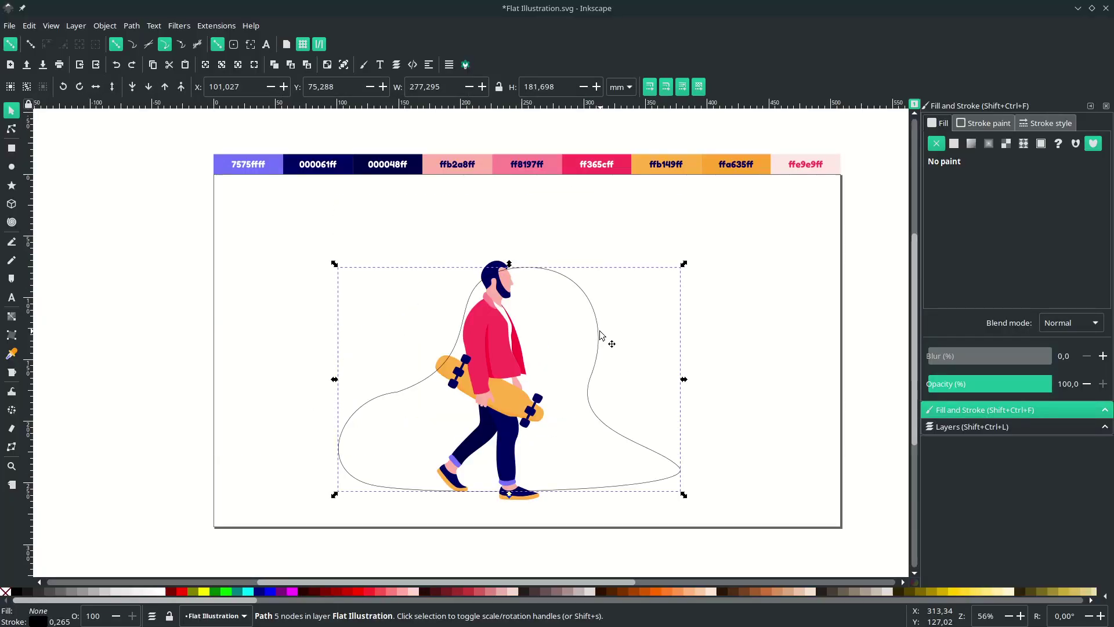
Mirror the background blob horizontally and nudge it about 1 mm to the left behind the man.
{"action": "key", "text": "ctrl+shift+z"}
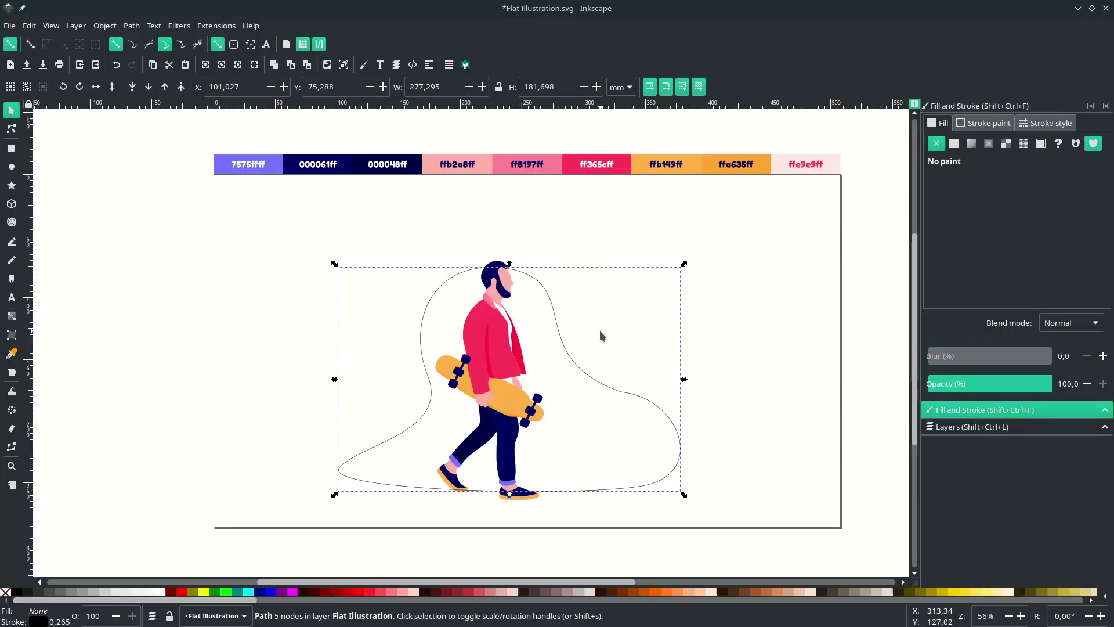
{"action": "key", "text": "ctrl+l"}
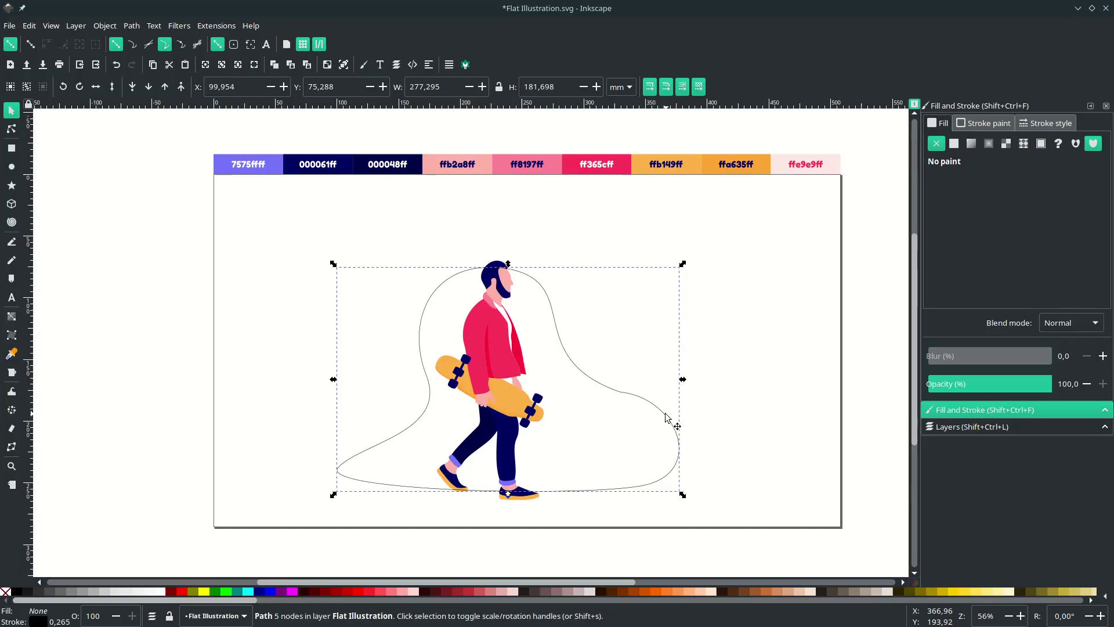
Steepen the blob's slope in front of the man by moving its right shoulder node and top node and adjusting their curve handles.
{"action": "key", "text": "z"}
{"action": "left_click", "coordinate": [614, 393]}
{"action": "key", "text": "n"}
{"action": "left_click", "coordinate": [617, 388]}
{"action": "left_click_drag", "start_coordinate": [621, 390], "coordinate": [604, 396]}
{"action": "left_click_drag", "start_coordinate": [463, 349], "coordinate": [437, 369]}
{"action": "left_click_drag", "start_coordinate": [467, 217], "coordinate": [483, 213]}
{"action": "left_click_drag", "start_coordinate": [688, 406], "coordinate": [696, 382]}
Make the blob's right shoulder node symmetric and raise it to about X 318, Y 163 mm.
{"action": "left_click", "coordinate": [605, 398]}
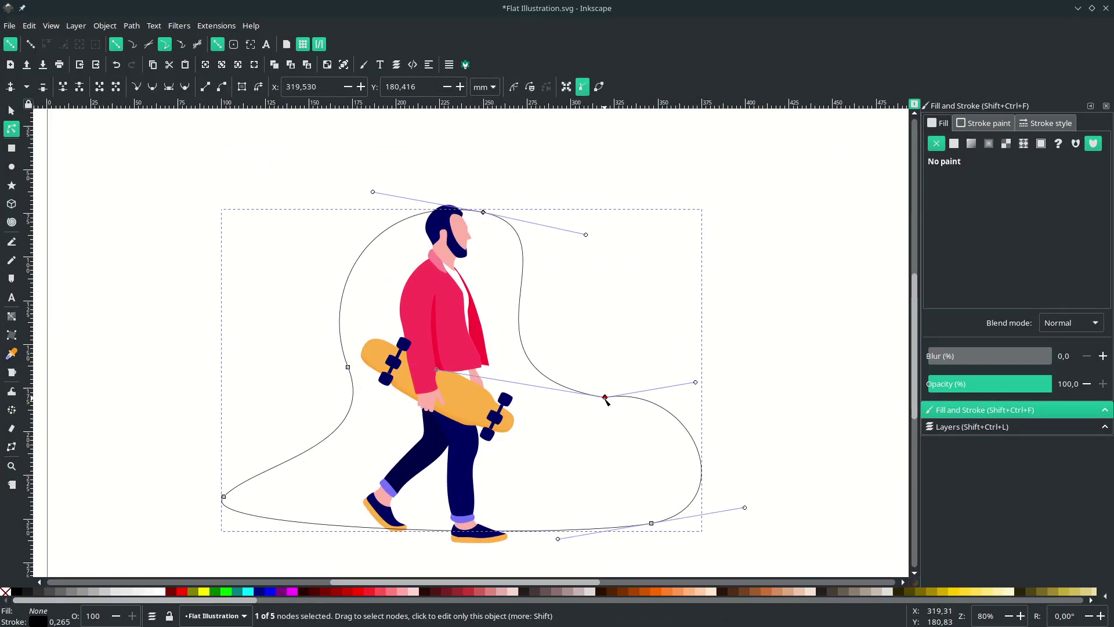
{"action": "left_click", "coordinate": [169, 87]}
{"action": "left_click_drag", "start_coordinate": [604, 397], "coordinate": [603, 366]}
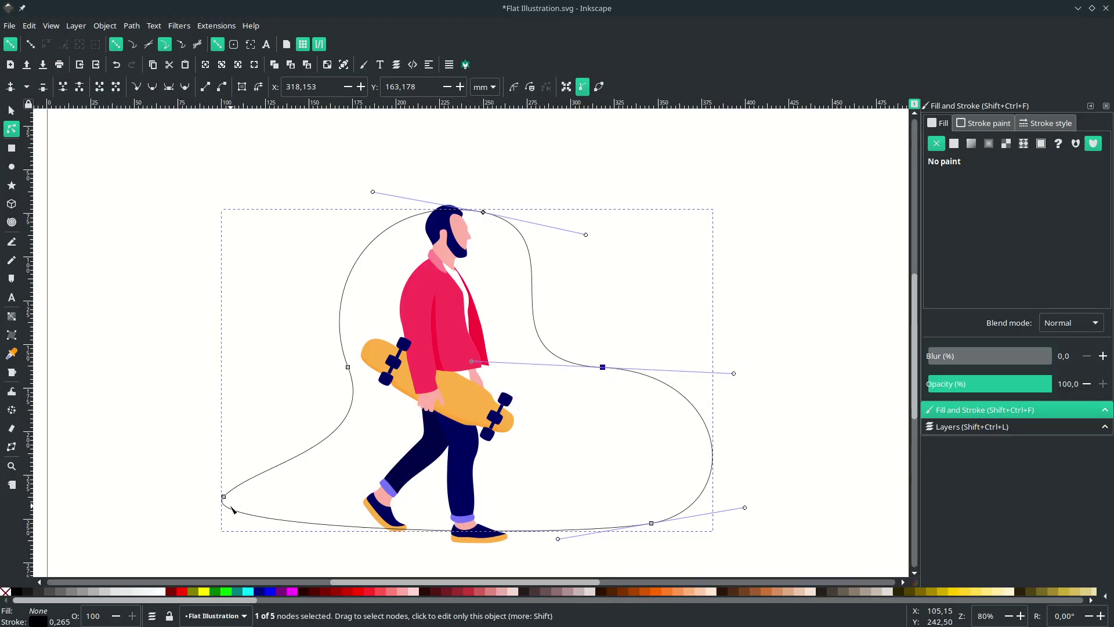
Try reshaping the blob's pointed left tip with its curve handle, and undo the change.
{"action": "left_click", "coordinate": [224, 496]}
{"action": "left_click_drag", "start_coordinate": [259, 465], "coordinate": [223, 388]}
{"action": "key", "text": "ctrl+z"}
Fill the background blob with the palette's pale pink ffe9e9ff swatch.
{"action": "scroll", "coordinate": [366, 455], "scroll_direction": "down", "scroll_amount": 2}
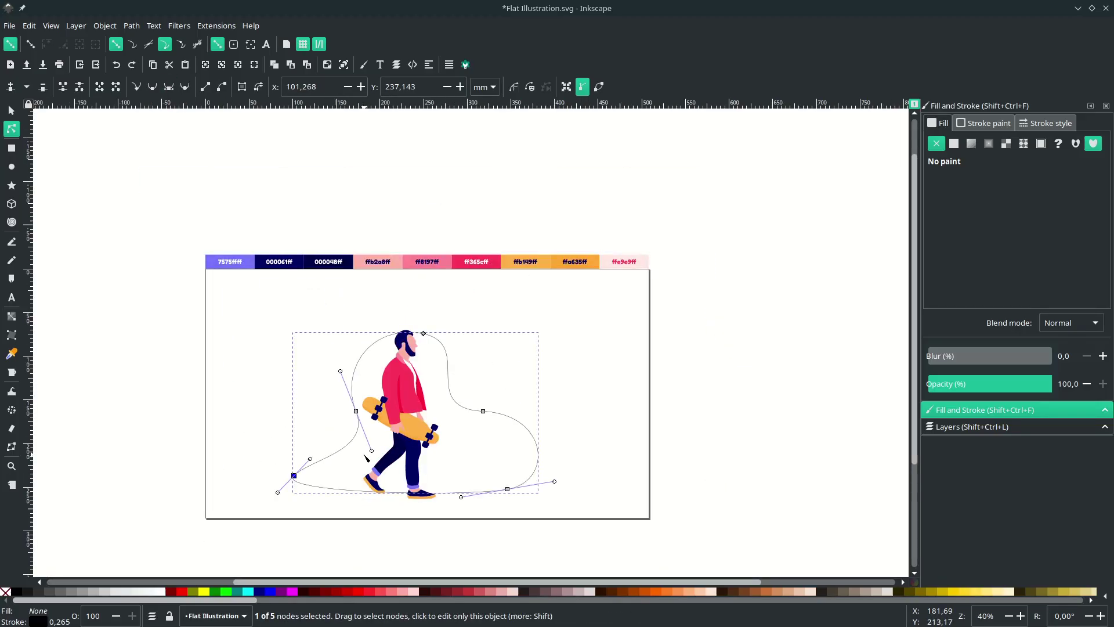
{"action": "key", "text": "Escape"}
{"action": "key", "text": "Escape"}
{"action": "scroll", "coordinate": [565, 422], "scroll_direction": "left", "scroll_amount": 2}
{"action": "left_click", "coordinate": [564, 421]}
{"action": "scroll", "coordinate": [565, 422], "scroll_direction": "up", "scroll_amount": 2}
{"action": "scroll", "coordinate": [592, 265], "scroll_direction": "down", "scroll_amount": 2}
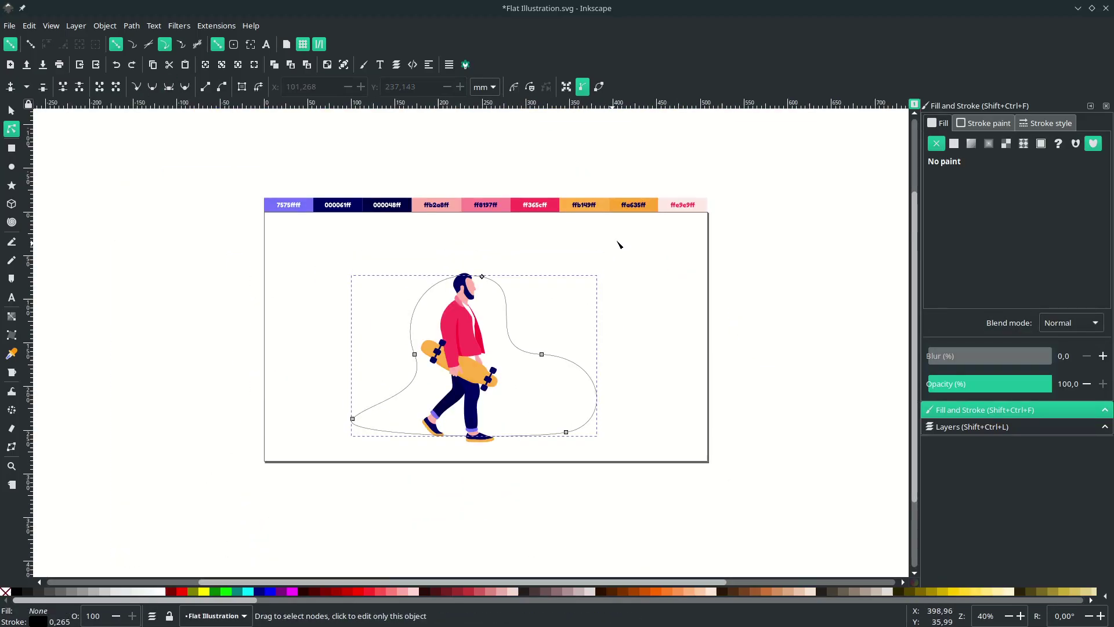
{"action": "key", "text": "d"}
{"action": "left_click", "coordinate": [664, 215]}
{"action": "key", "text": "s"}
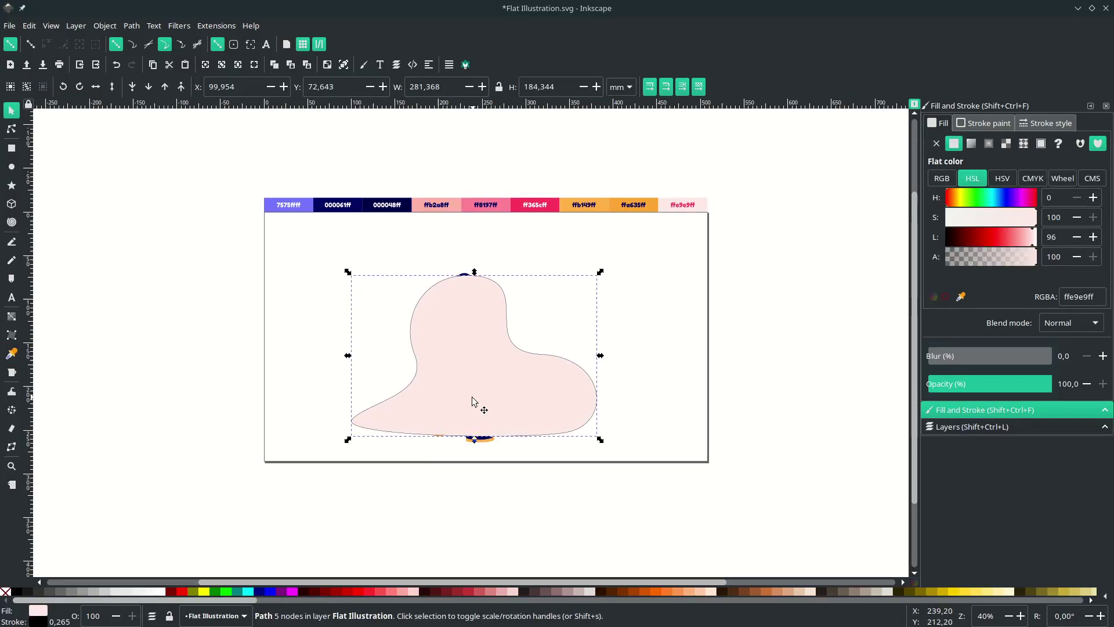
Send the pale pink blob to the back, behind the man, and remove its stroke.
{"action": "left_click", "coordinate": [133, 87]}
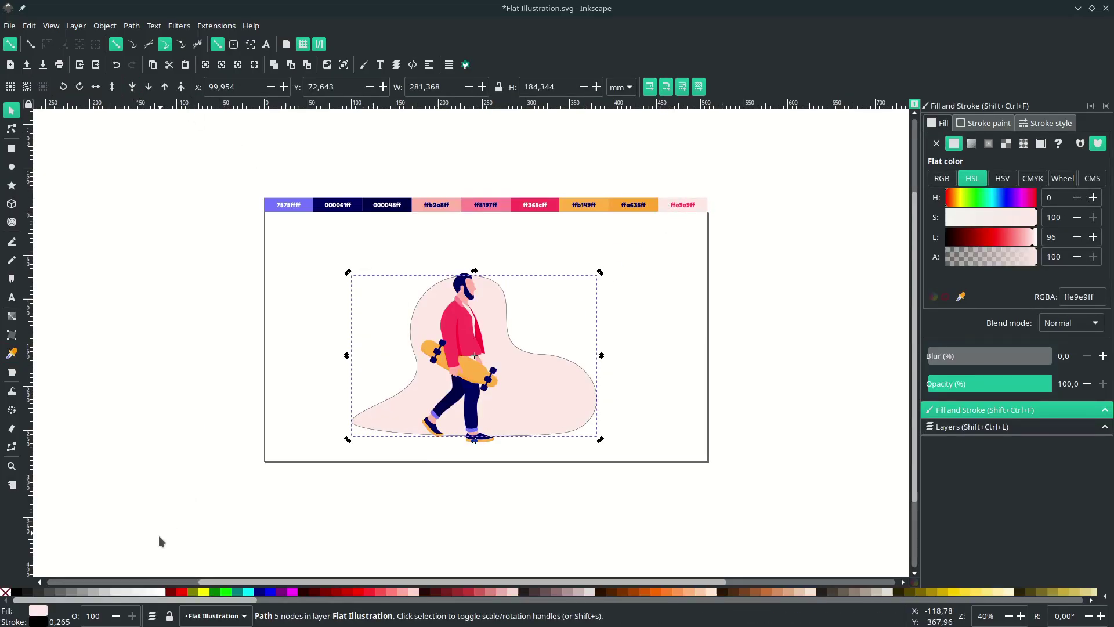
{"action": "right_click", "coordinate": [40, 623]}
{"action": "left_click", "coordinate": [65, 614]}
{"action": "key", "text": "Escape"}
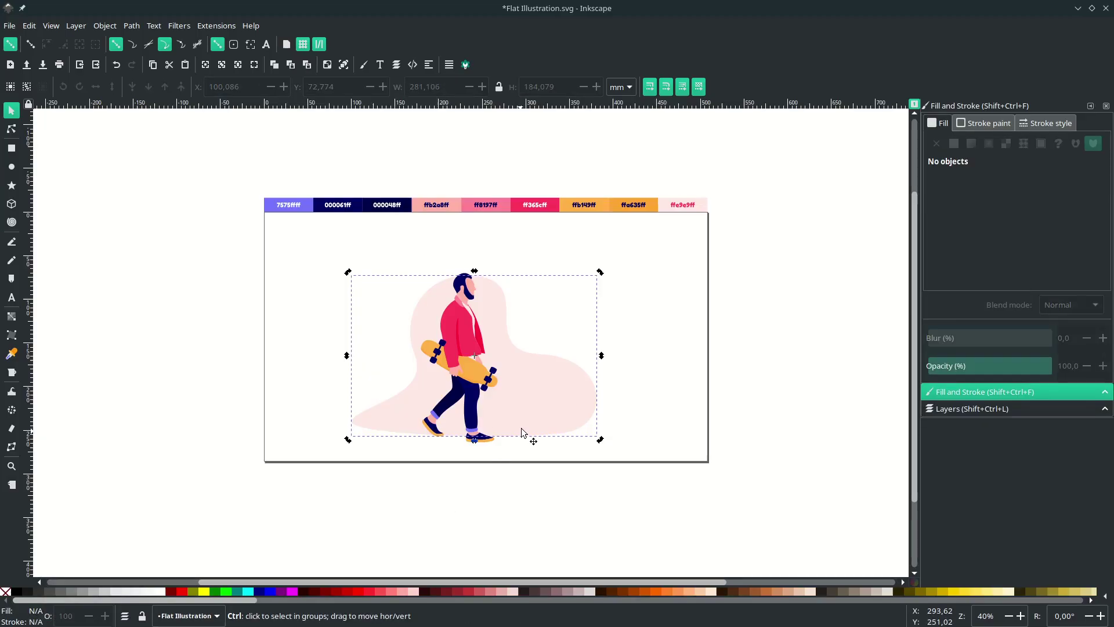
{"action": "scroll", "coordinate": [521, 431], "scroll_direction": "up", "scroll_amount": 1}
{"action": "scroll", "coordinate": [726, 458], "scroll_direction": "left", "scroll_amount": 4}
{"action": "scroll", "coordinate": [623, 277], "scroll_direction": "up", "scroll_amount": 3}
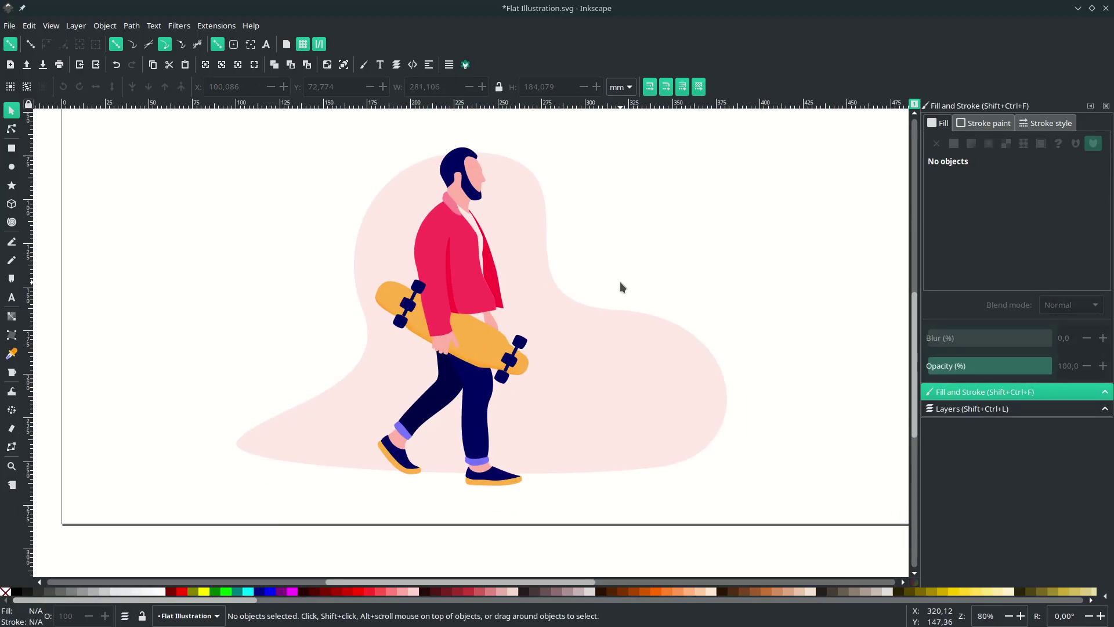
{"action": "scroll", "coordinate": [566, 215], "scroll_direction": "down", "scroll_amount": 1}
{"action": "scroll", "coordinate": [573, 248], "scroll_direction": "down", "scroll_amount": 2}
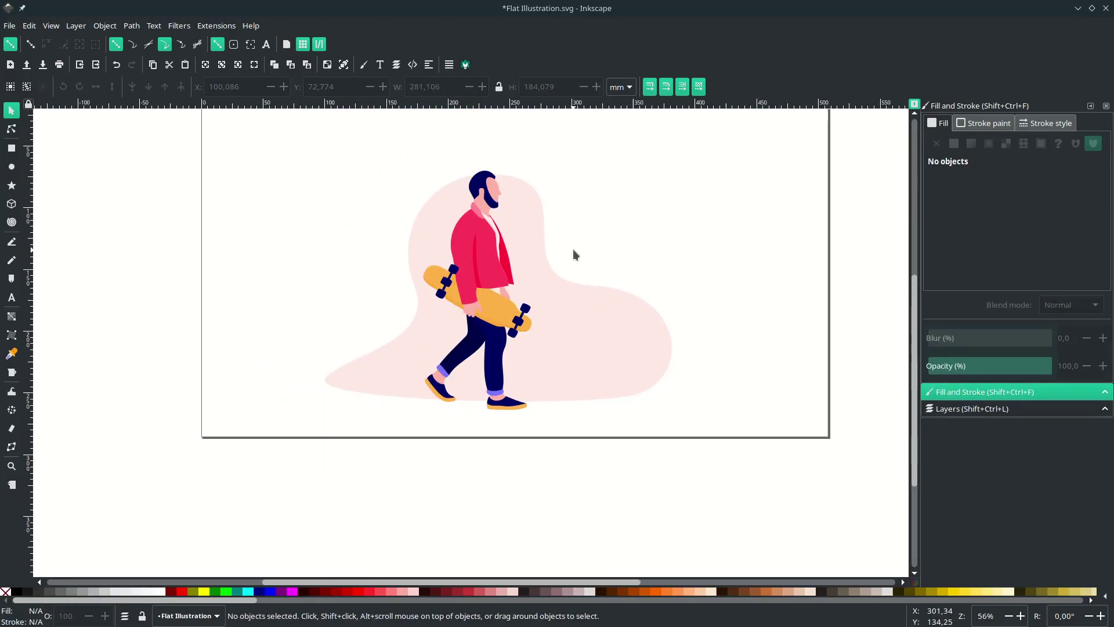
{"action": "scroll", "coordinate": [572, 242], "scroll_direction": "up", "scroll_amount": 1}
{"action": "scroll", "coordinate": [595, 282], "scroll_direction": "up", "scroll_amount": 1}
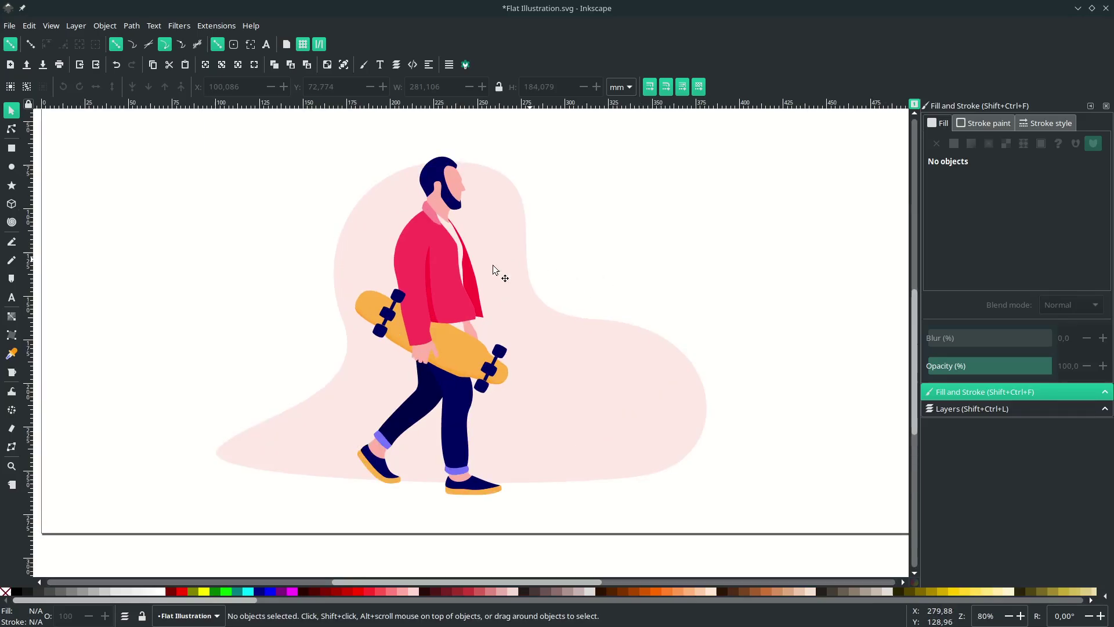
Draw a small closed Bezier blob in the empty area in front of the man's chest, about 30 by 23 mm.
{"action": "key", "text": "b"}
{"action": "scroll", "coordinate": [534, 255], "scroll_direction": "up", "scroll_amount": 1}
{"action": "left_click", "coordinate": [544, 251]}
{"action": "left_click_drag", "start_coordinate": [561, 303], "coordinate": [602, 308]}
{"action": "mouse_move", "coordinate": [602, 262]}
{"action": "left_mouse_down"}
{"action": "mouse_move", "coordinate": [580, 249]}
{"action": "mouse_move", "coordinate": [509, 270]}
{"action": "mouse_move", "coordinate": [519, 262]}
{"action": "left_mouse_up"}
Fill the small blob in front of the man with the large blob's pale pink and remove its stroke.
{"action": "key", "text": "d"}
{"action": "left_click", "coordinate": [570, 372]}
{"action": "right_click", "coordinate": [36, 621]}
{"action": "left_click", "coordinate": [70, 612]}
{"action": "key", "text": "s"}
{"action": "scroll", "coordinate": [247, 337], "scroll_direction": "left", "scroll_amount": 6}
{"action": "left_click", "coordinate": [247, 338]}
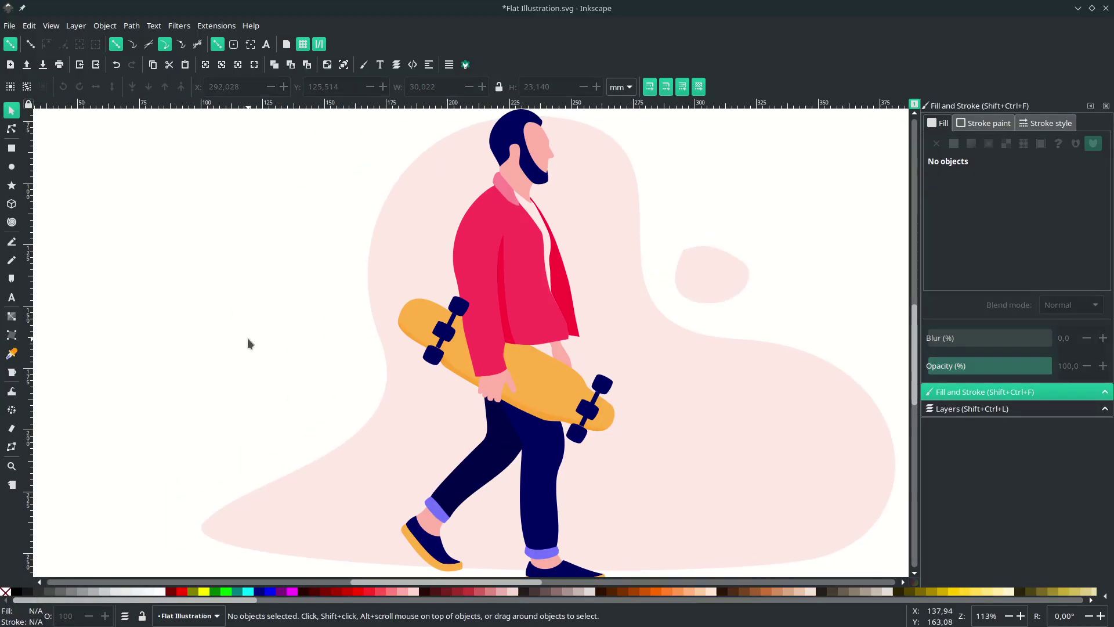
Draw a second closed Bezier blob behind the man, left of the skateboard, about 53 by 54 mm.
{"action": "key", "text": "b"}
{"action": "left_click", "coordinate": [343, 359]}
{"action": "key", "text": "Escape"}
{"action": "left_click", "coordinate": [311, 318]}
{"action": "left_click_drag", "start_coordinate": [363, 383], "coordinate": [349, 413]}
{"action": "mouse_move", "coordinate": [253, 437]}
{"action": "left_mouse_down"}
{"action": "mouse_move", "coordinate": [241, 440]}
{"action": "mouse_move", "coordinate": [226, 414]}
{"action": "left_mouse_up"}
{"action": "left_click_drag", "start_coordinate": [238, 331], "coordinate": [242, 303]}
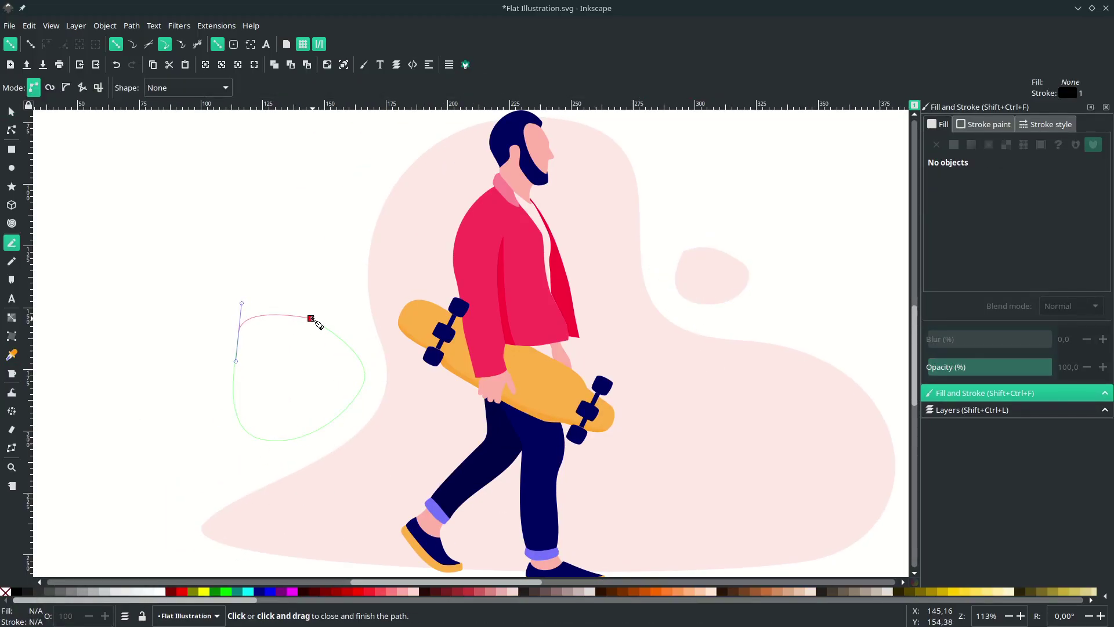
{"action": "key", "text": "d"}
{"action": "mouse_move", "coordinate": [311, 318]}
{"action": "left_mouse_down"}
{"action": "mouse_move", "coordinate": [341, 334]}
{"action": "mouse_move", "coordinate": [308, 367]}
{"action": "left_mouse_up"}
Fill the blob left of the skateboard with the large blob's pale pink and remove its stroke.
{"action": "left_click", "coordinate": [427, 264]}
{"action": "key", "text": "s"}
{"action": "right_click", "coordinate": [36, 621]}
{"action": "scroll", "coordinate": [225, 362], "scroll_direction": "down", "scroll_amount": 1}
{"action": "left_click", "coordinate": [215, 361]}
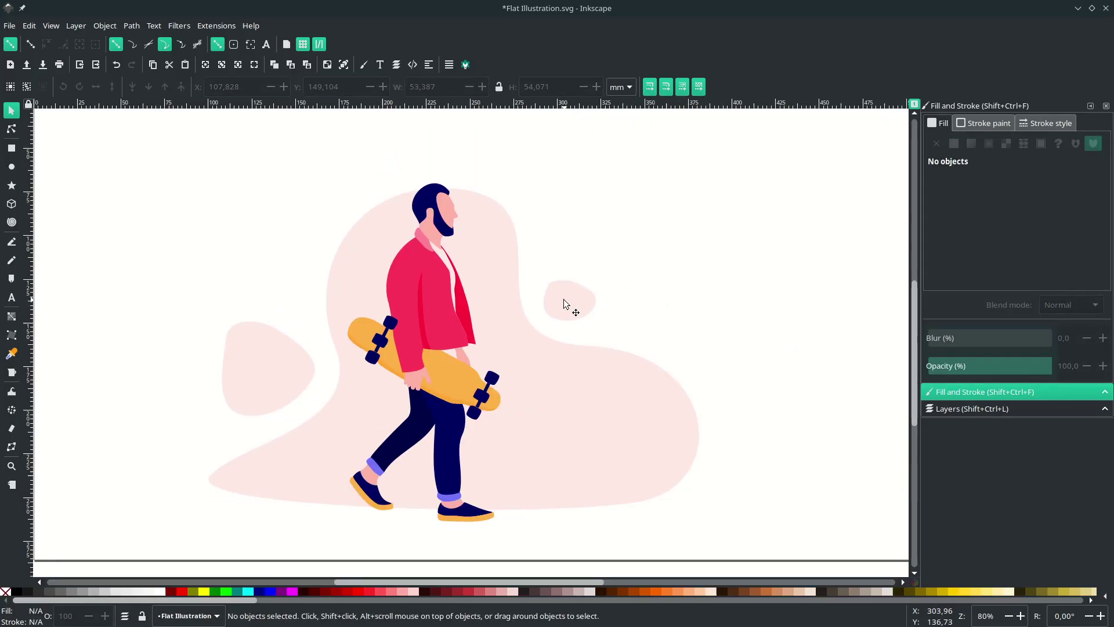
Move both small blobs slightly upward and scale the one behind the man down to about 47 by 48 mm.
{"action": "left_click_drag", "start_coordinate": [564, 301], "coordinate": [573, 282]}
{"action": "mouse_move", "coordinate": [285, 375]}
{"action": "left_mouse_down"}
{"action": "mouse_move", "coordinate": [298, 384]}
{"action": "mouse_move", "coordinate": [285, 368]}
{"action": "left_mouse_up"}
{"action": "left_click_drag", "start_coordinate": [319, 417], "coordinate": [315, 411]}
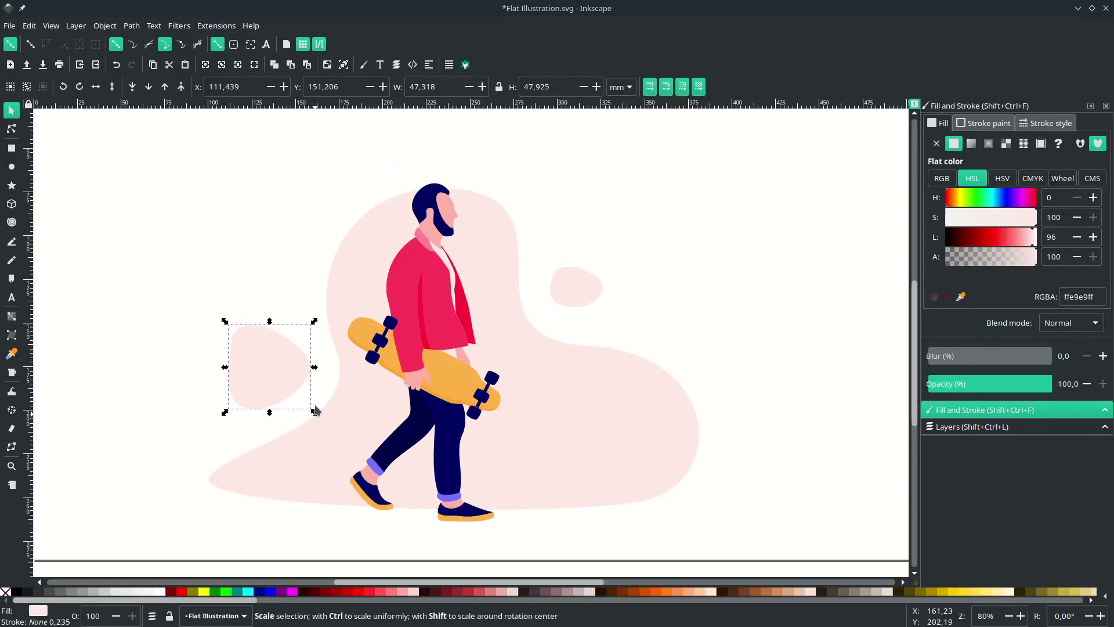
{"action": "left_click", "coordinate": [297, 270]}
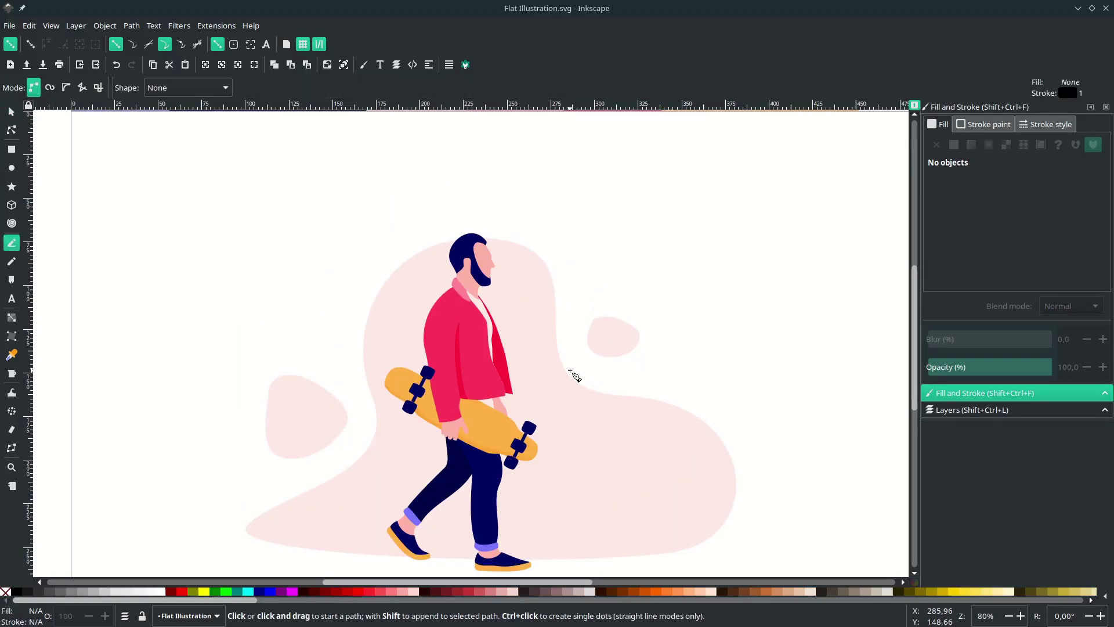
Draw an open S-shaped Bezier curve across the man's chest and the blob, from about (175, 75) to (302, 149) mm.
{"action": "scroll", "coordinate": [574, 377], "scroll_direction": "down", "scroll_amount": 4}
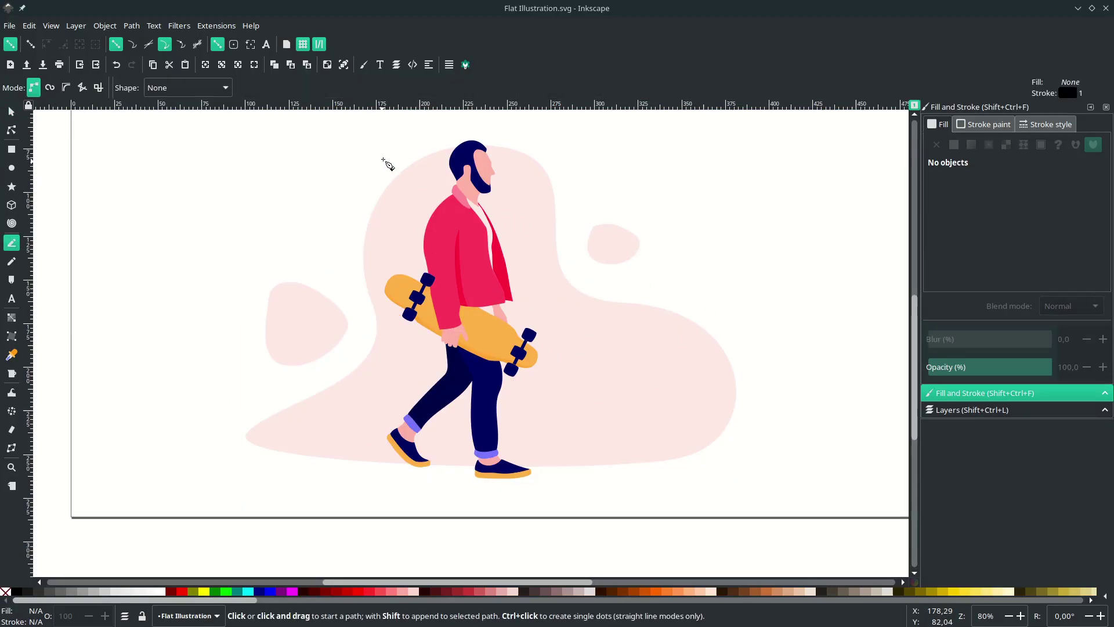
{"action": "scroll", "coordinate": [357, 174], "scroll_direction": "up", "scroll_amount": 2}
{"action": "left_click", "coordinate": [376, 195]}
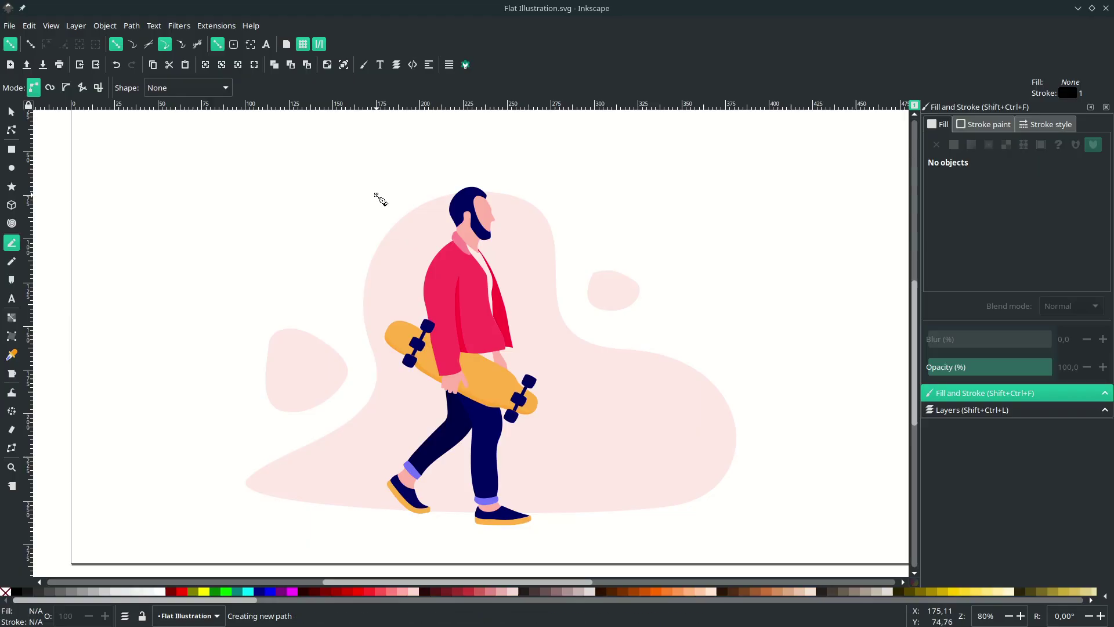
{"action": "mouse_move", "coordinate": [459, 274]}
{"action": "left_mouse_down"}
{"action": "mouse_move", "coordinate": [492, 288]}
{"action": "mouse_move", "coordinate": [549, 255]}
{"action": "left_mouse_up"}
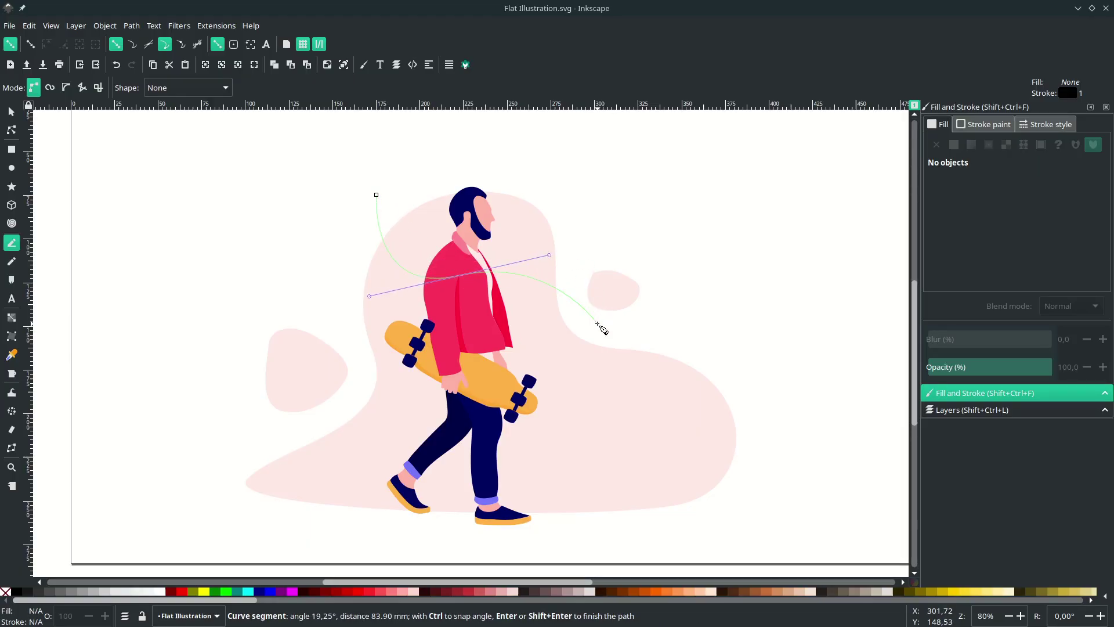
{"action": "double_click", "coordinate": [598, 323]}
{"action": "key", "text": "n"}
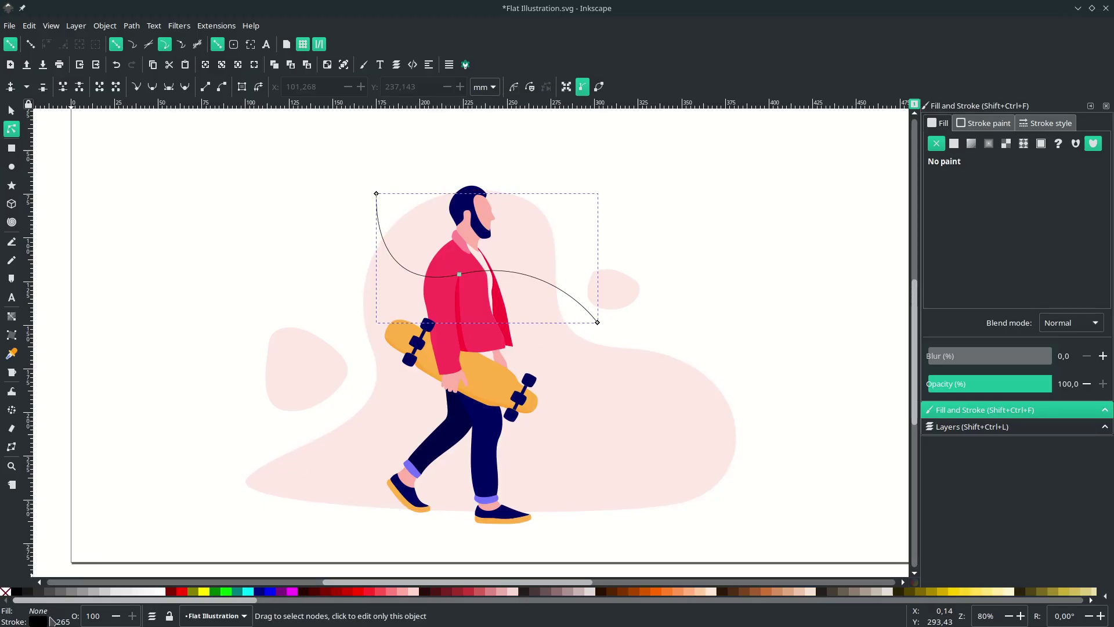
Give the curve across the chest a white stroke 10 px wide.
{"action": "right_click", "coordinate": [42, 622]}
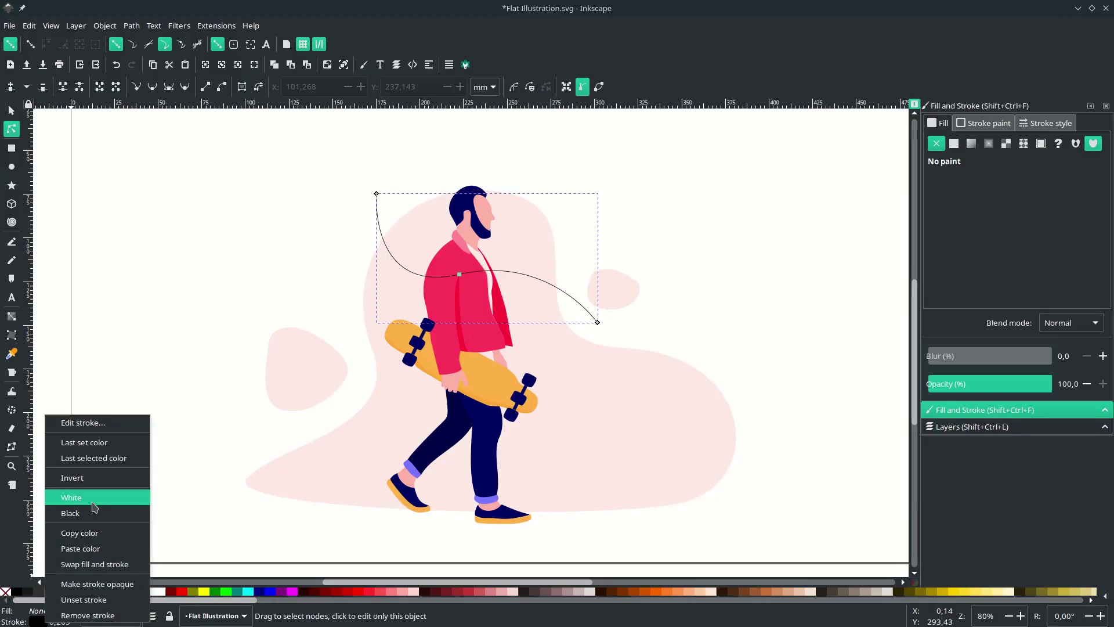
{"action": "left_click", "coordinate": [92, 497]}
{"action": "left_click", "coordinate": [1049, 120]}
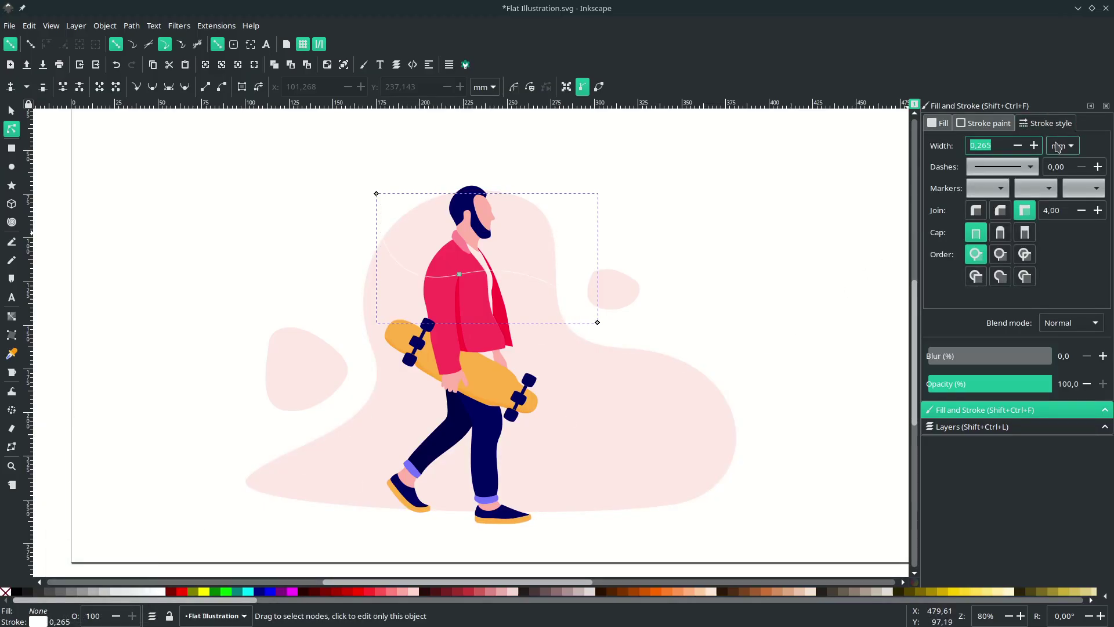
{"action": "left_click", "coordinate": [1059, 145]}
{"action": "left_click", "coordinate": [1061, 197]}
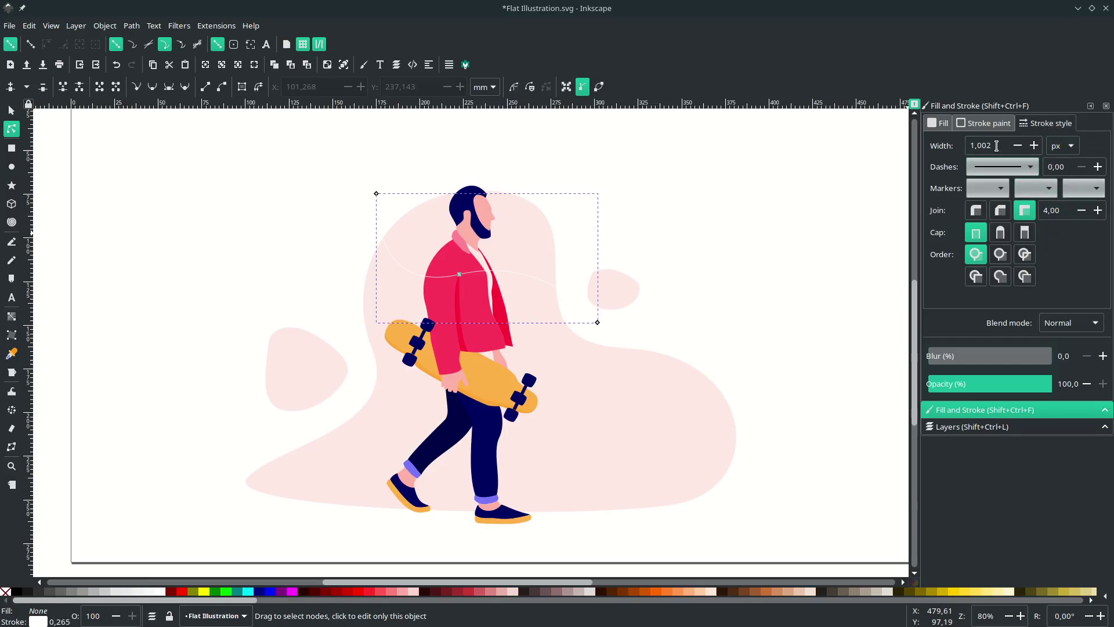
{"action": "type", "text": "10"}
{"action": "key", "text": "Return"}
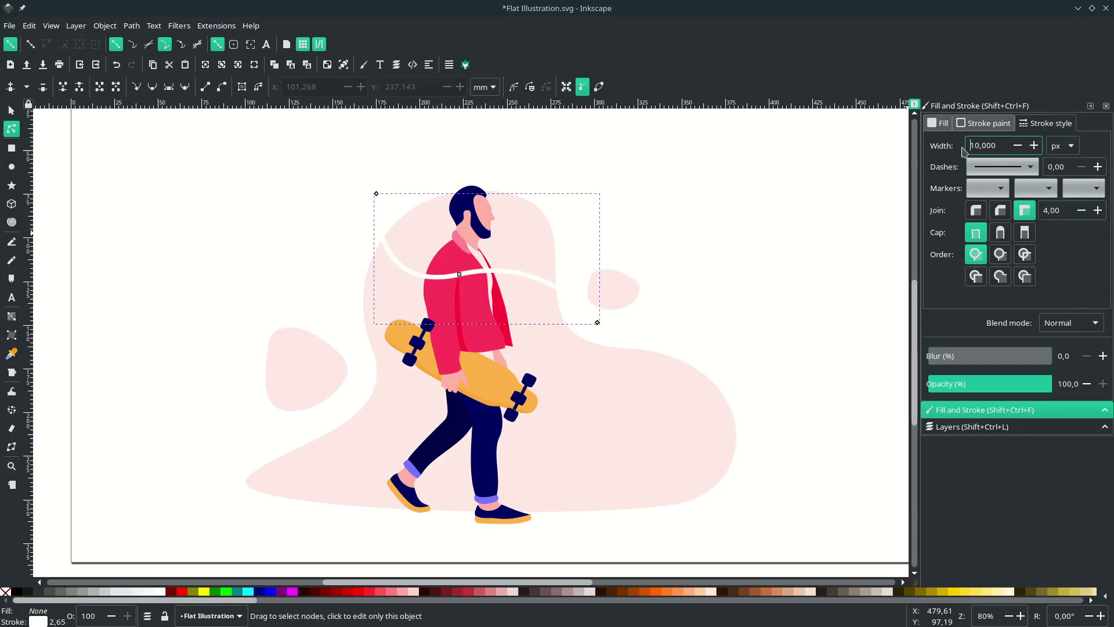
{"action": "left_click", "coordinate": [747, 432]}
Draw a second open Bezier curve across the legs, from the blob's left edge down to below the front shoe at about (276, 265) mm.
{"action": "scroll", "coordinate": [638, 406], "scroll_direction": "down", "scroll_amount": 2}
{"action": "key", "text": "b"}
{"action": "left_click", "coordinate": [354, 346]}
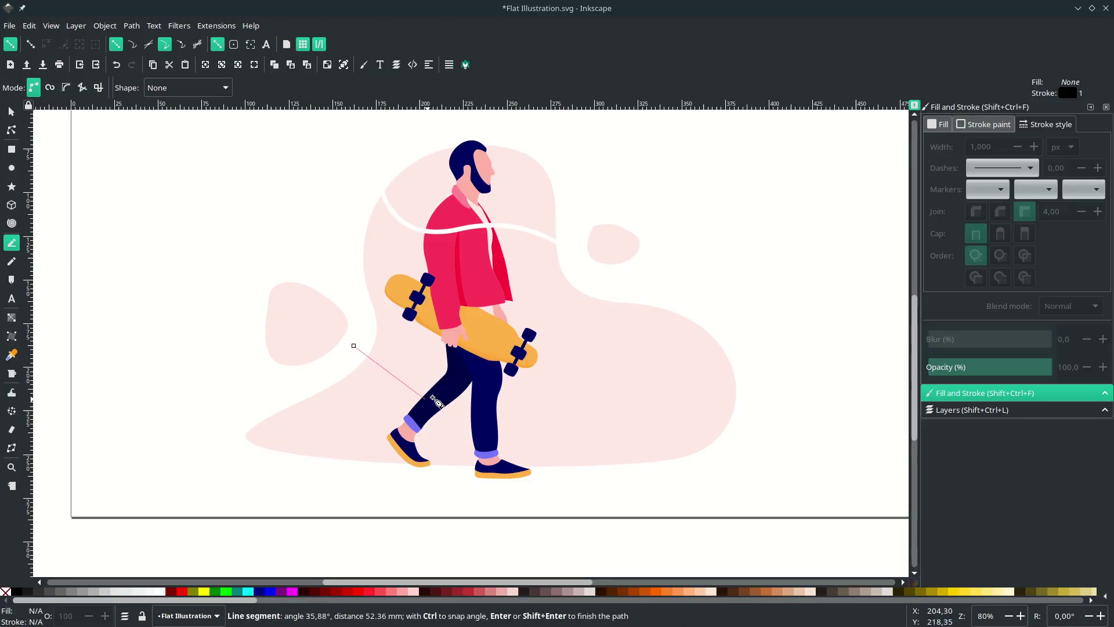
{"action": "left_click_drag", "start_coordinate": [441, 395], "coordinate": [526, 406]}
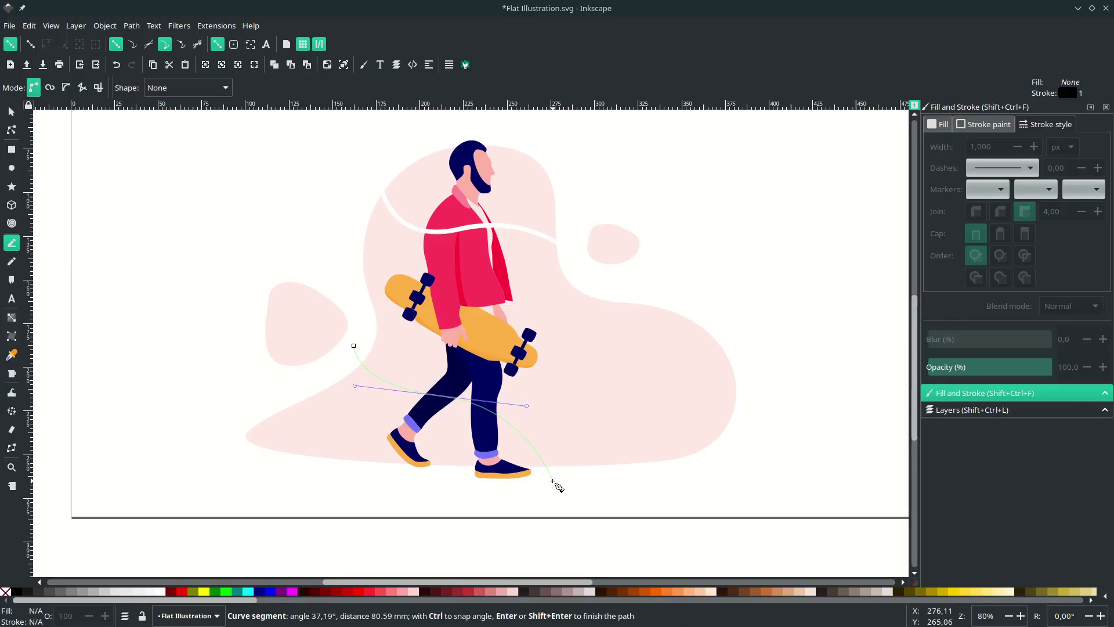
{"action": "double_click", "coordinate": [552, 481]}
{"action": "key", "text": "n"}
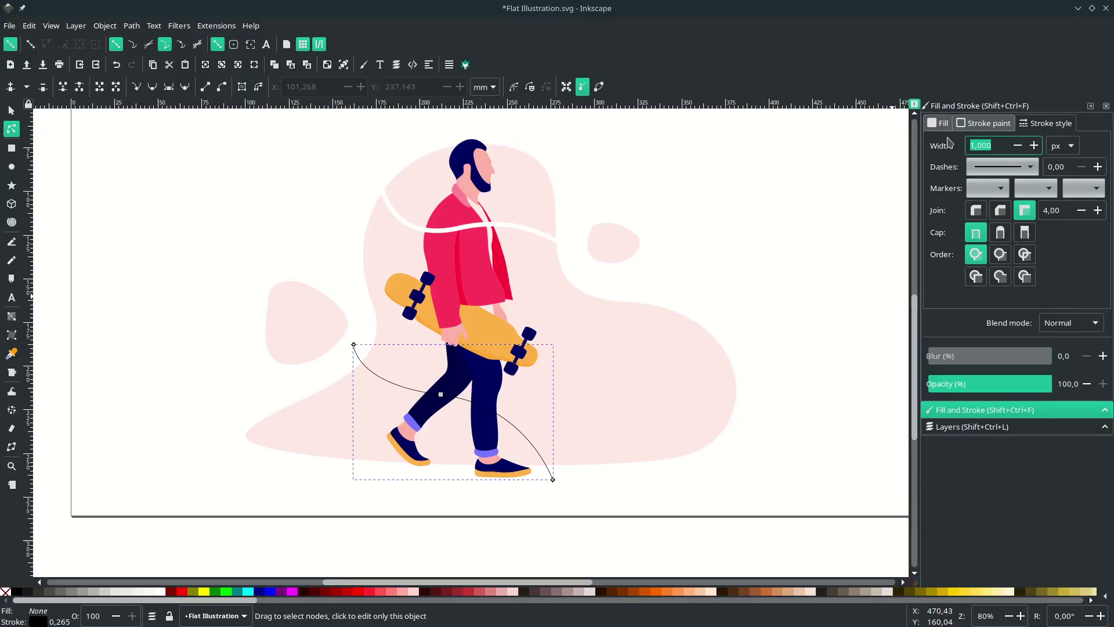
Give the curve across the legs a white stroke 10 px wide.
{"action": "type", "text": "10"}
{"action": "key", "text": "Return"}
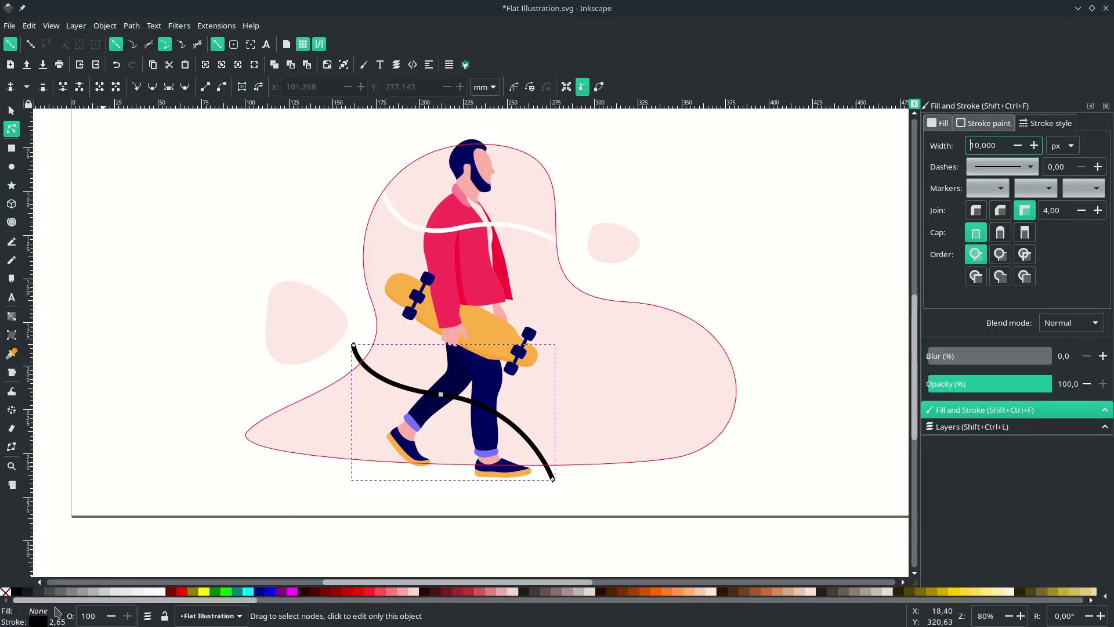
{"action": "right_click", "coordinate": [40, 621]}
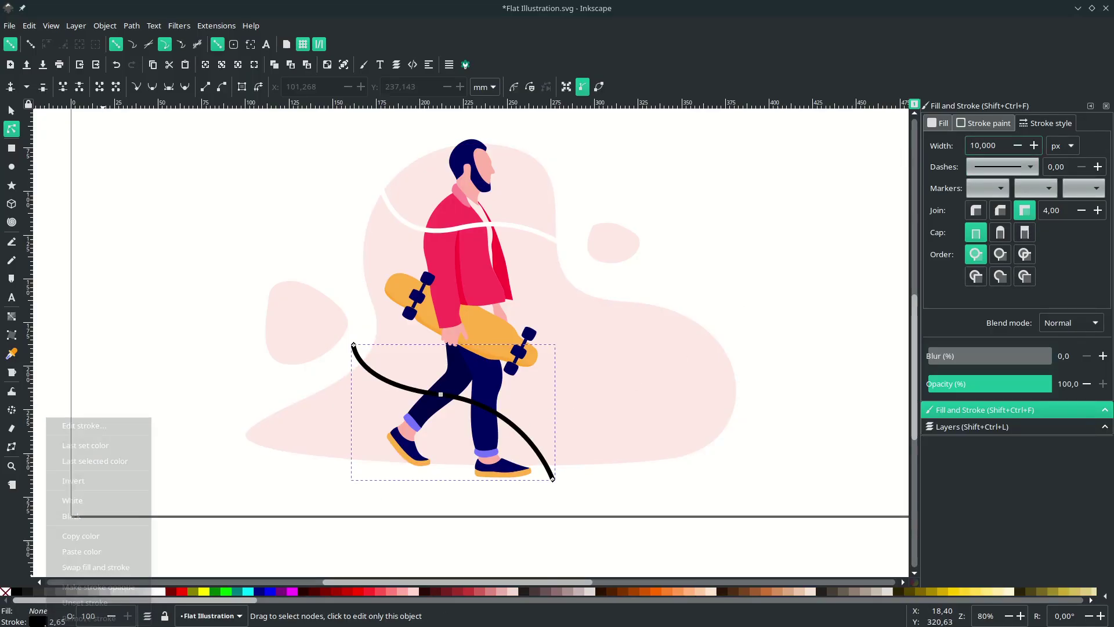
{"action": "left_click", "coordinate": [87, 500]}
Draw a closed Bezier loop over the blob's right lobe, about 105 by 90 mm, and set its stroke width to 10 px.
{"action": "key", "text": "b"}
{"action": "key", "text": "Escape"}
{"action": "mouse_move", "coordinate": [596, 279]}
{"action": "left_mouse_down"}
{"action": "mouse_move", "coordinate": [738, 455]}
{"action": "mouse_move", "coordinate": [739, 306]}
{"action": "mouse_move", "coordinate": [632, 264]}
{"action": "mouse_move", "coordinate": [551, 284]}
{"action": "left_mouse_up"}
{"action": "key", "text": "Return"}
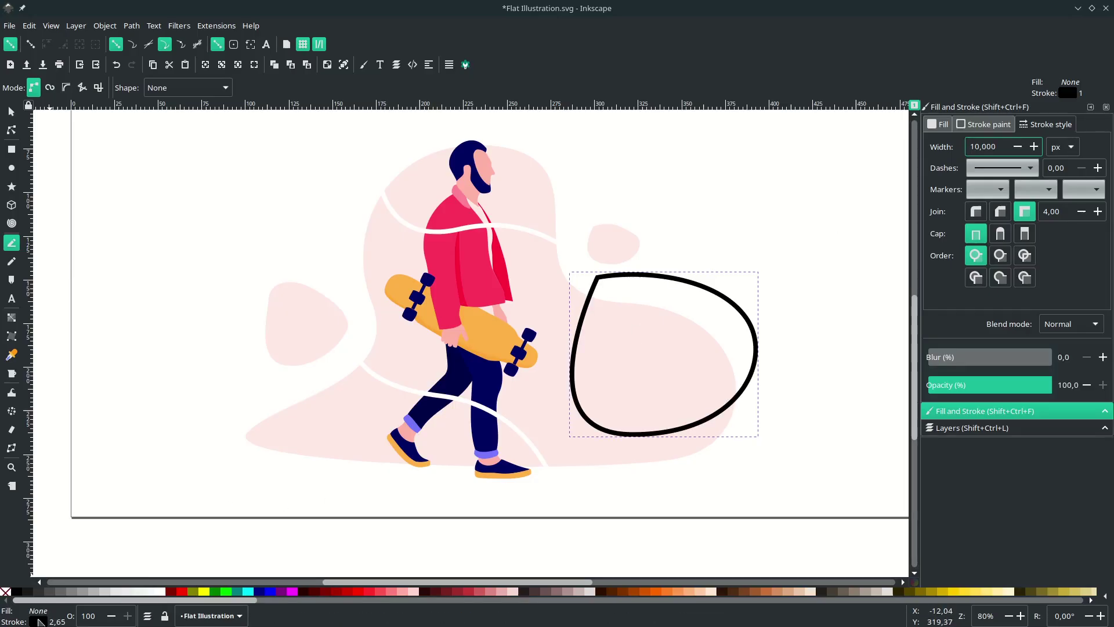
Make the stroke of the closed loop over the blob's right lobe white.
{"action": "right_click", "coordinate": [37, 622]}
{"action": "left_click", "coordinate": [93, 498]}
{"action": "key", "text": "s"}
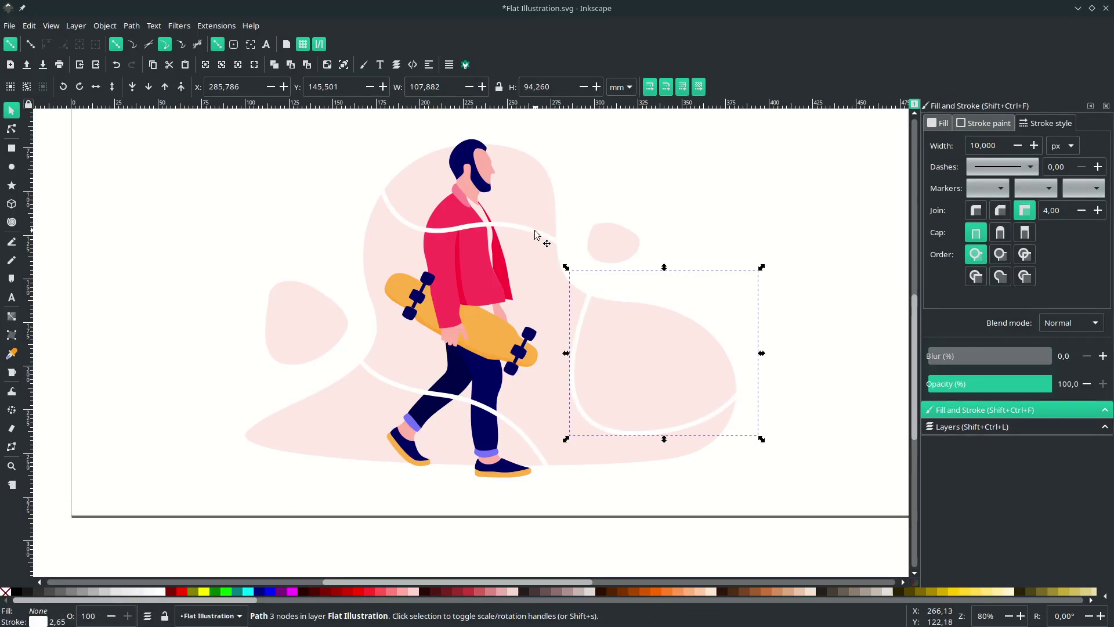
Convert the strokes of the loop and the chest and leg curves to paths and unite them into one path.
{"action": "left_click", "coordinate": [549, 240], "text": "shift"}
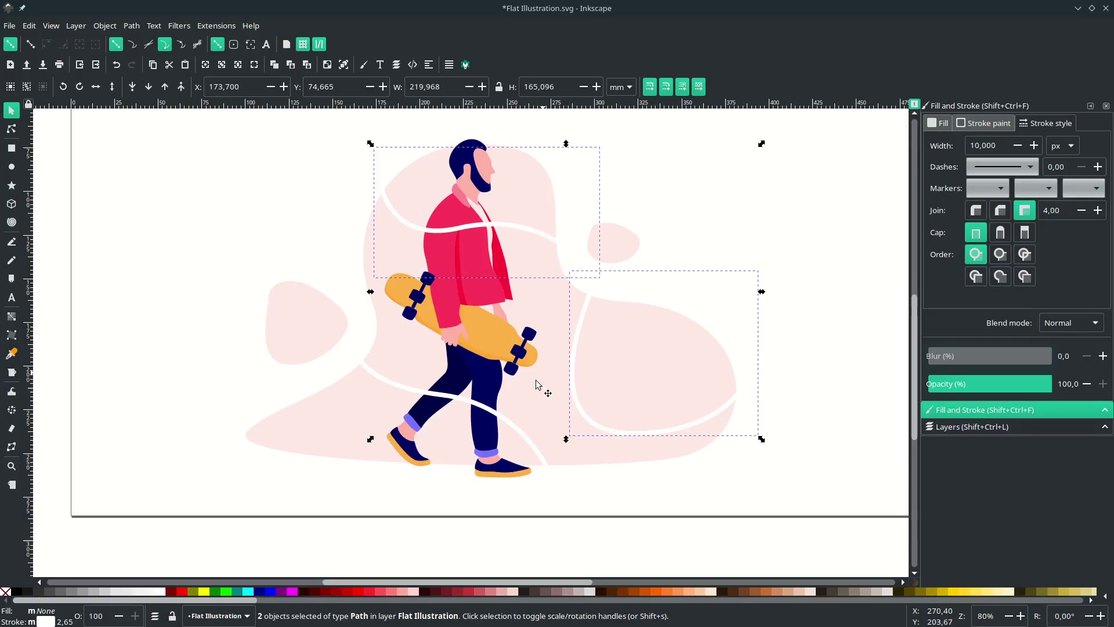
{"action": "left_click", "coordinate": [510, 429], "text": "shift"}
{"action": "left_click", "coordinate": [131, 26]}
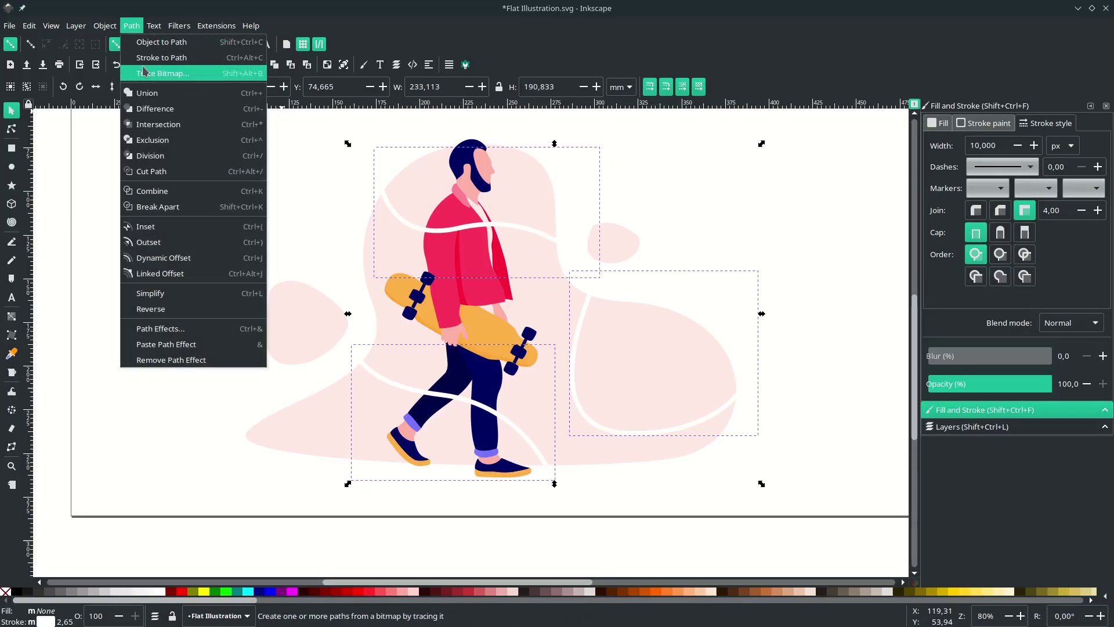
{"action": "left_click", "coordinate": [169, 56]}
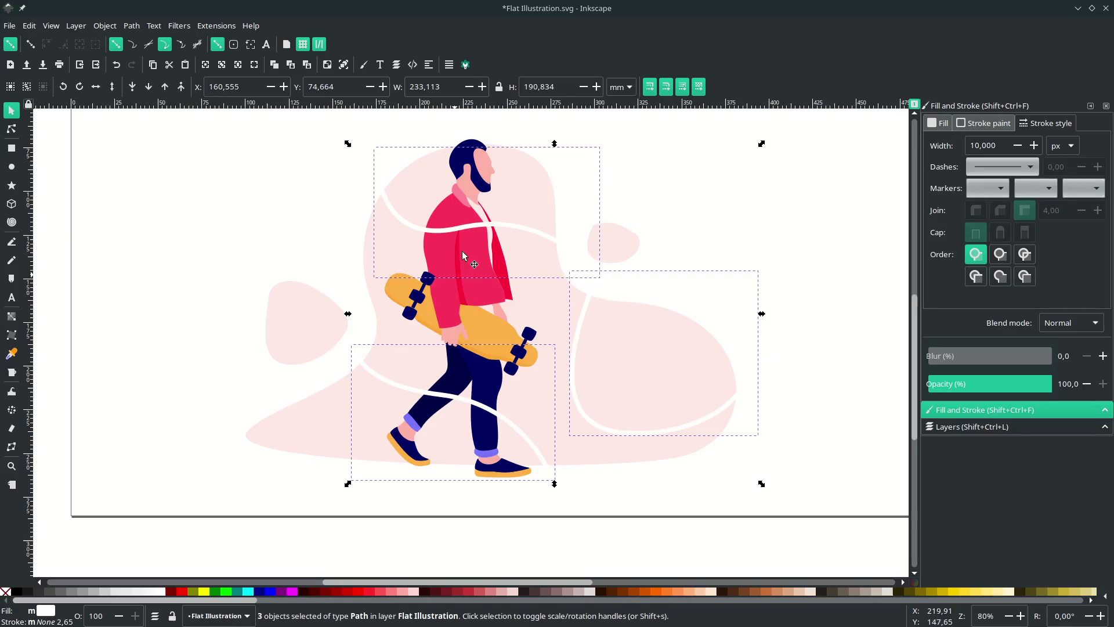
{"action": "left_click", "coordinate": [132, 27]}
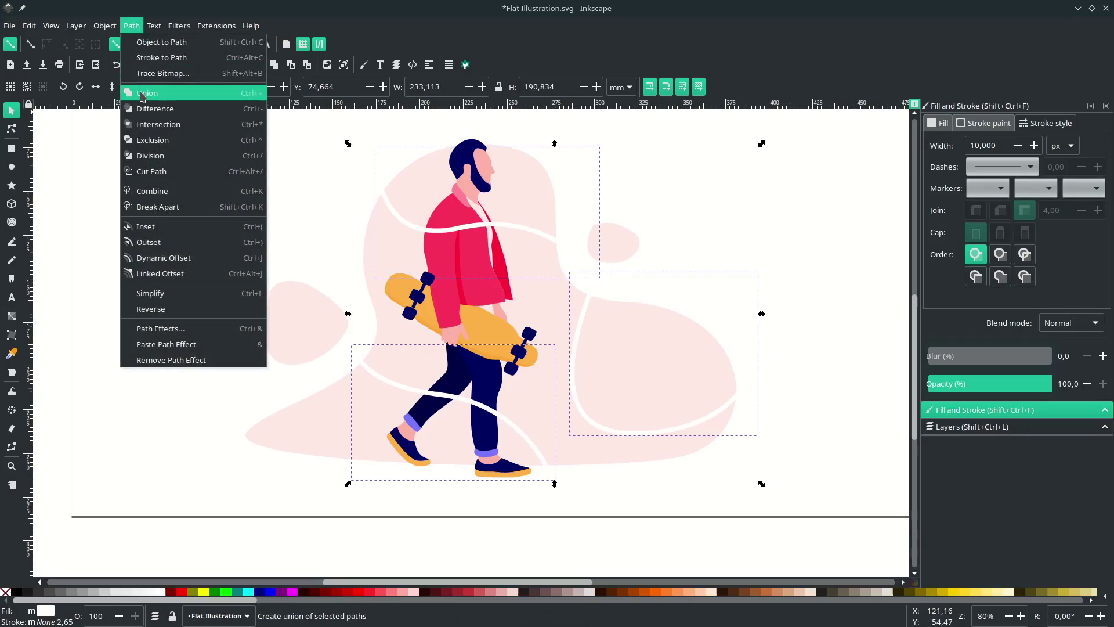
{"action": "left_click", "coordinate": [142, 94]}
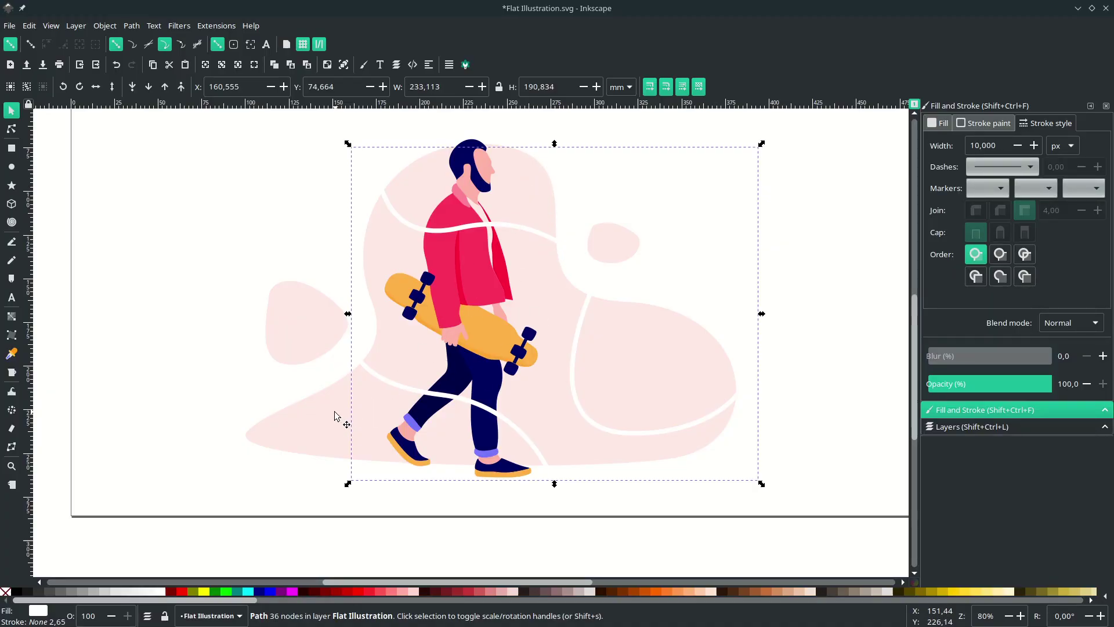
Subtract the united white curves from the large pink blob with Difference.
{"action": "left_click", "coordinate": [324, 424], "text": "shift"}
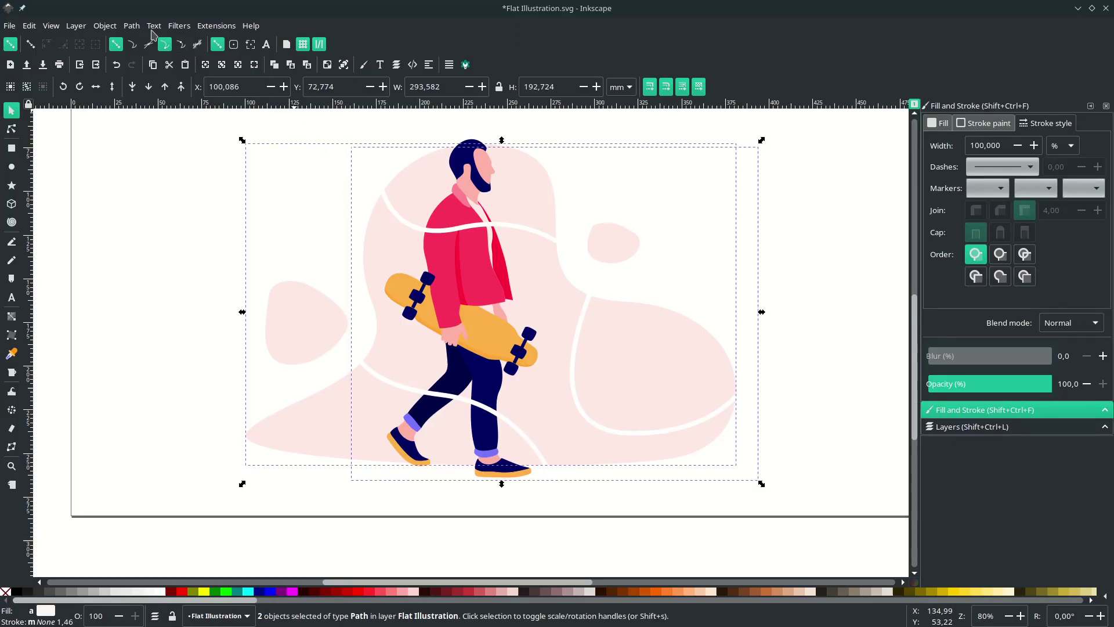
{"action": "left_click", "coordinate": [132, 26]}
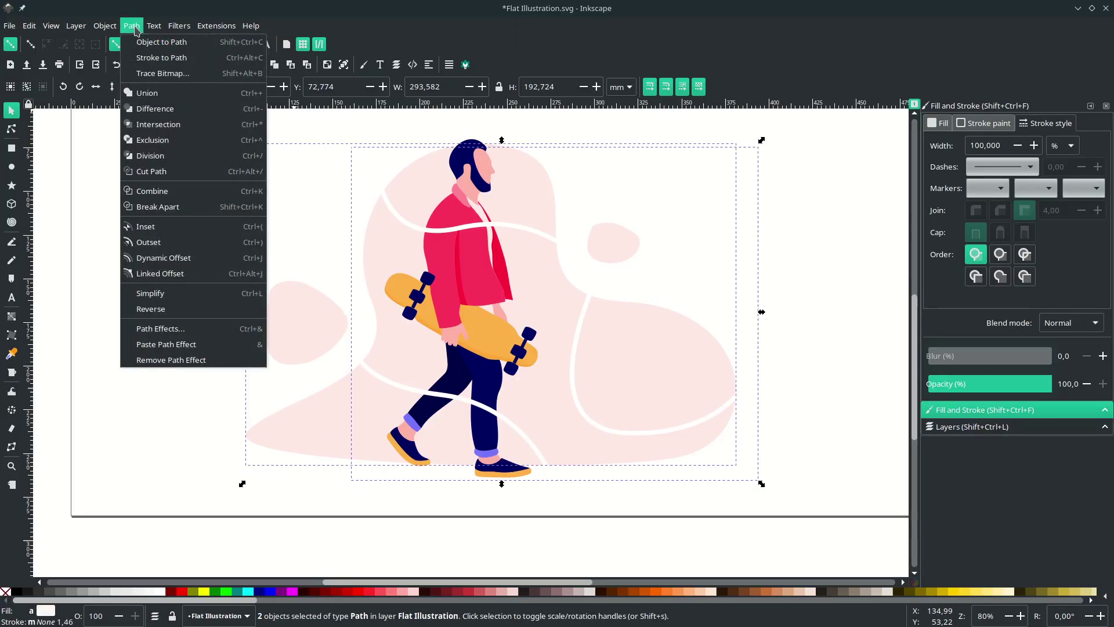
{"action": "left_click", "coordinate": [154, 112]}
Examine the cut lines in the large pink blob and clear the selection.
{"action": "scroll", "coordinate": [702, 327], "scroll_direction": "down", "scroll_amount": 2}
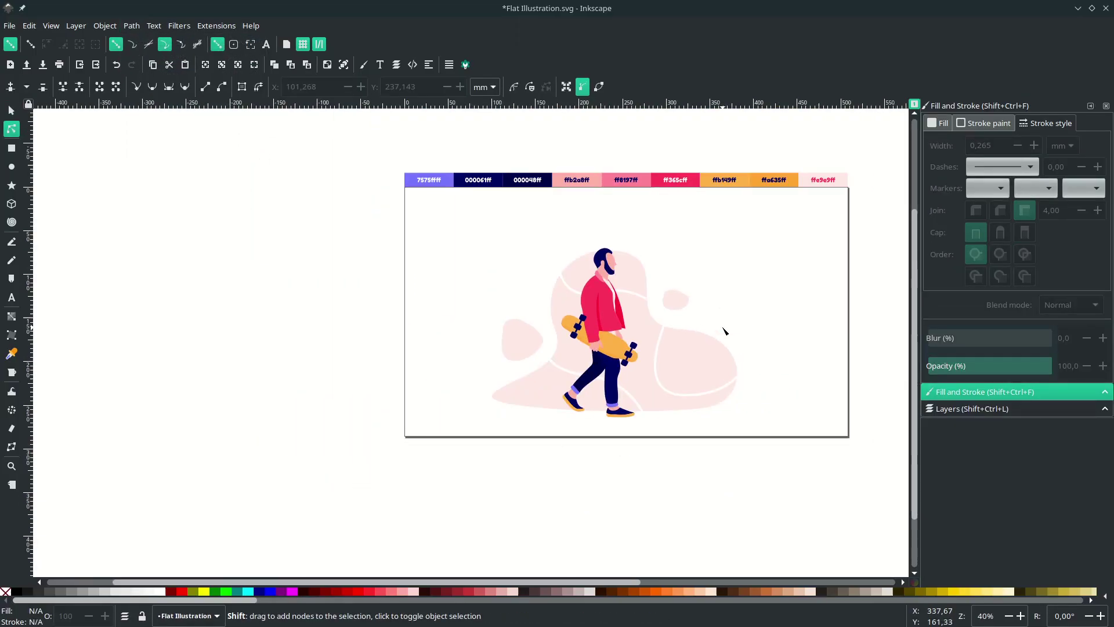
{"action": "scroll", "coordinate": [722, 328], "scroll_direction": "down", "scroll_amount": 1}
{"action": "scroll", "coordinate": [671, 344], "scroll_direction": "up", "scroll_amount": 2}
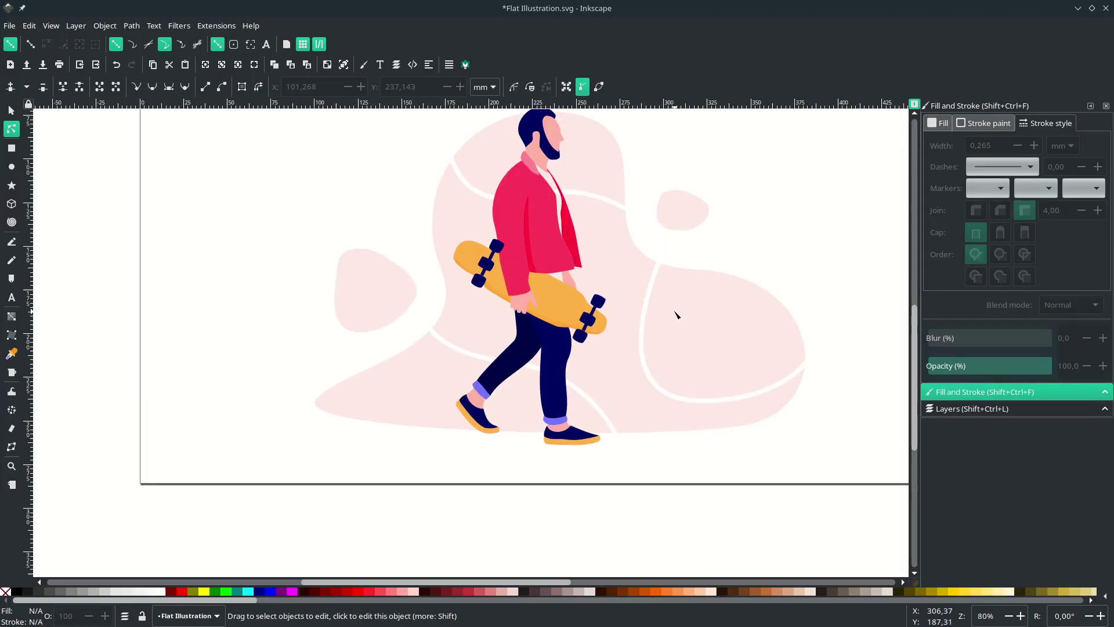
{"action": "left_click", "coordinate": [675, 314]}
{"action": "scroll", "coordinate": [645, 306], "scroll_direction": "up", "scroll_amount": 2}
{"action": "scroll", "coordinate": [651, 308], "scroll_direction": "down", "scroll_amount": 2}
{"action": "key", "text": "s"}
{"action": "key", "text": "Escape"}
Start a Bezier outline for the man's shirt at the collar, tracing across the neck and down the jacket's front opening towards the hem.
{"action": "scroll", "coordinate": [364, 255], "scroll_direction": "up", "scroll_amount": 4}
{"action": "scroll", "coordinate": [362, 258], "scroll_direction": "down", "scroll_amount": 1}
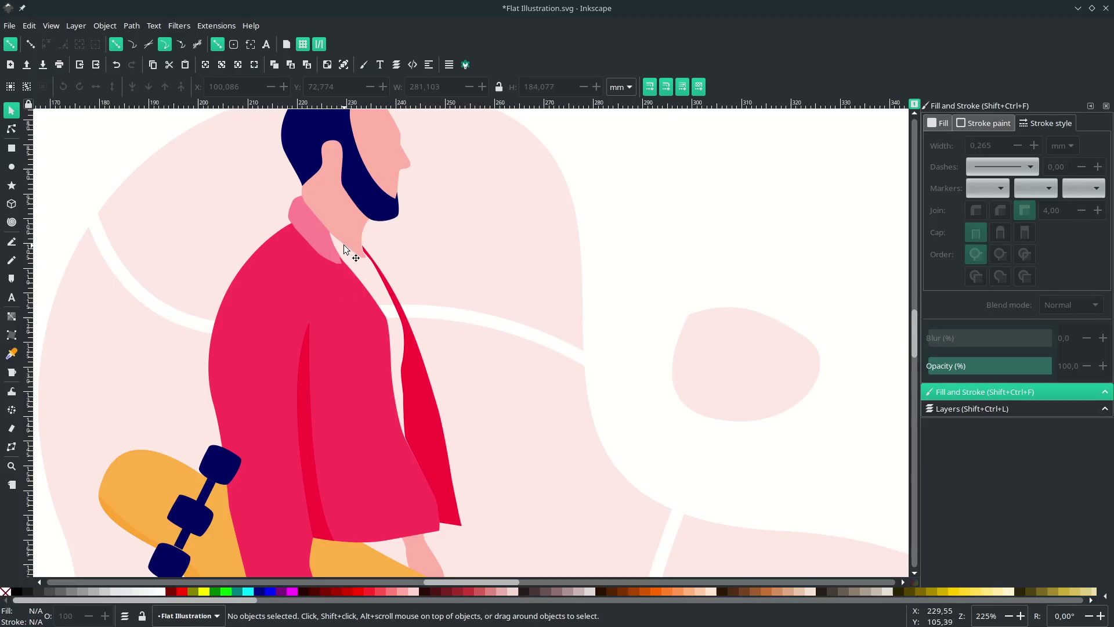
{"action": "key", "text": "b"}
{"action": "scroll", "coordinate": [318, 239], "scroll_direction": "up", "scroll_amount": 2}
{"action": "left_click", "coordinate": [322, 230]}
{"action": "left_click_drag", "start_coordinate": [343, 210], "coordinate": [353, 211]}
{"action": "left_click", "coordinate": [409, 256]}
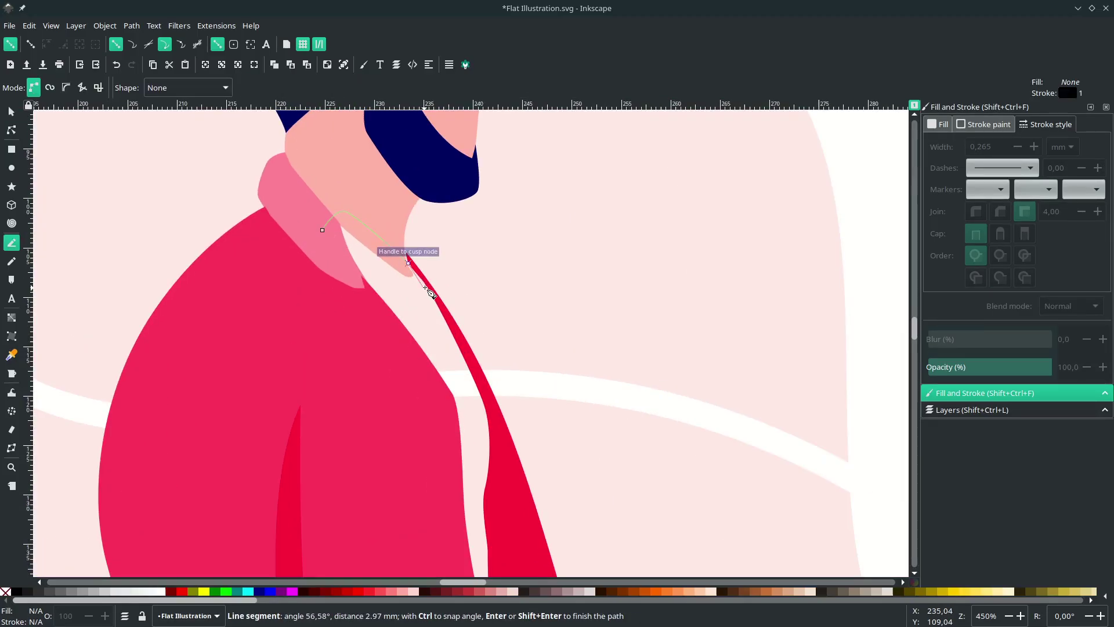
{"action": "scroll", "coordinate": [422, 270], "scroll_direction": "up", "scroll_amount": 3}
{"action": "scroll", "coordinate": [435, 302], "scroll_direction": "down", "scroll_amount": 2}
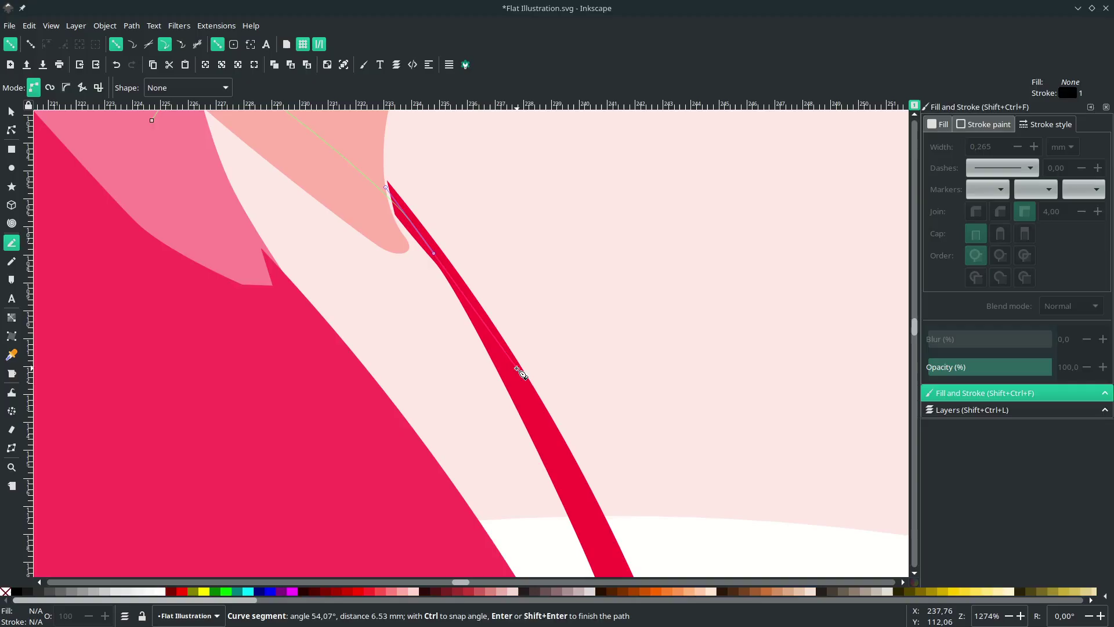
{"action": "left_click_drag", "start_coordinate": [517, 368], "coordinate": [532, 403]}
{"action": "scroll", "coordinate": [536, 409], "scroll_direction": "down", "scroll_amount": 10}
{"action": "scroll", "coordinate": [551, 228], "scroll_direction": "up", "scroll_amount": 1}
{"action": "left_click_drag", "start_coordinate": [547, 192], "coordinate": [560, 281]}
{"action": "left_click_drag", "start_coordinate": [554, 358], "coordinate": [559, 380]}
{"action": "left_click", "coordinate": [526, 451]}
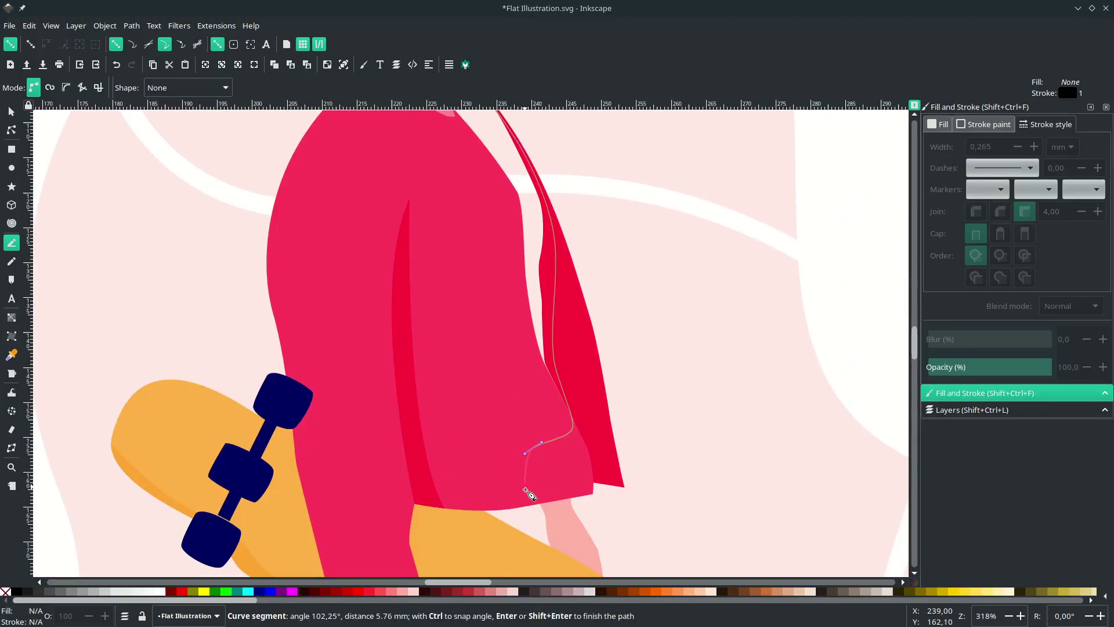
Continue the shirt outline back up beneath the jacket and close it at the collar, about 22 by 73 mm overall.
{"action": "scroll", "coordinate": [525, 484], "scroll_direction": "down", "scroll_amount": 3}
{"action": "left_click", "coordinate": [428, 386]}
{"action": "scroll", "coordinate": [432, 342], "scroll_direction": "up", "scroll_amount": 4}
{"action": "left_click", "coordinate": [438, 232]}
{"action": "scroll", "coordinate": [437, 233], "scroll_direction": "up", "scroll_amount": 6}
{"action": "left_click_drag", "start_coordinate": [420, 269], "coordinate": [421, 256]}
{"action": "left_click", "coordinate": [427, 239]}
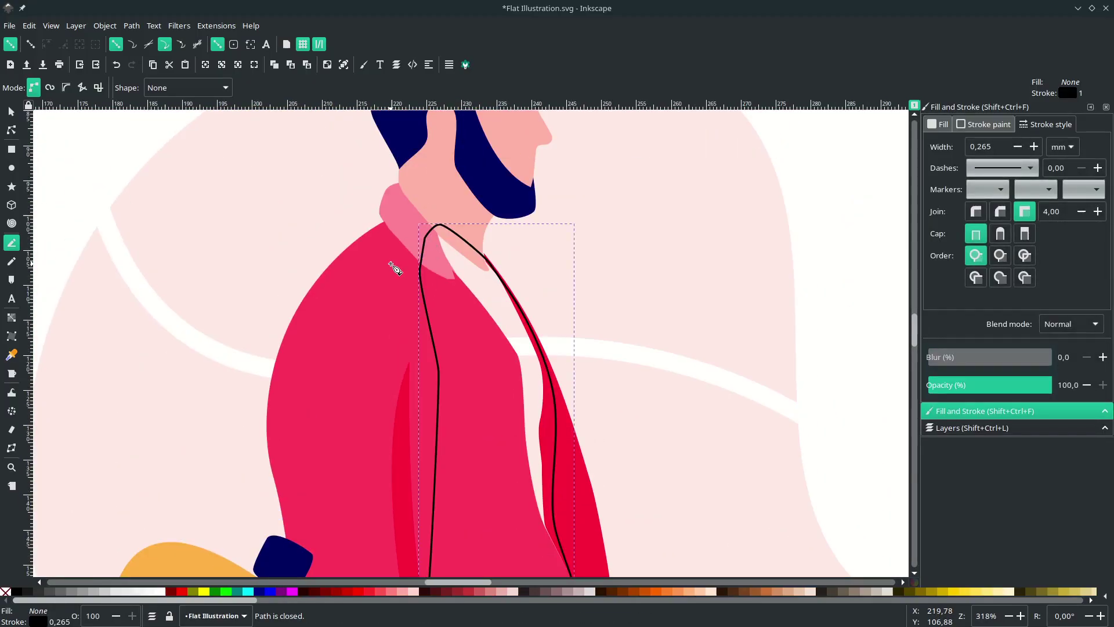
Fill the shirt shape with white and remove its stroke.
{"action": "scroll", "coordinate": [296, 388], "scroll_direction": "down", "scroll_amount": 3}
{"action": "left_click", "coordinate": [164, 591]}
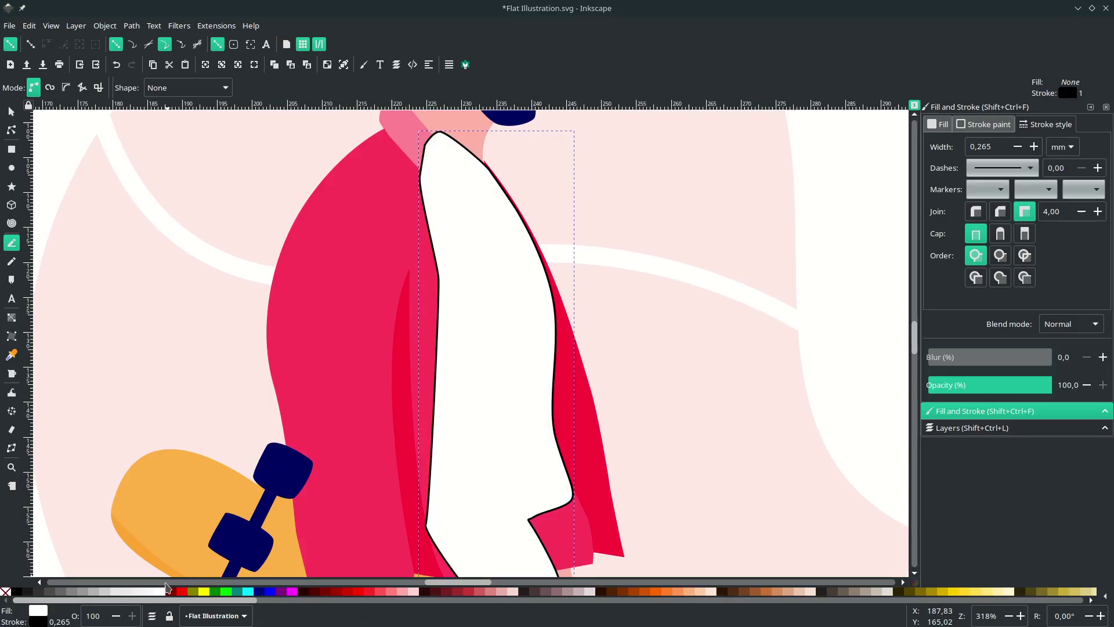
{"action": "right_click", "coordinate": [36, 621]}
{"action": "left_click", "coordinate": [64, 583]}
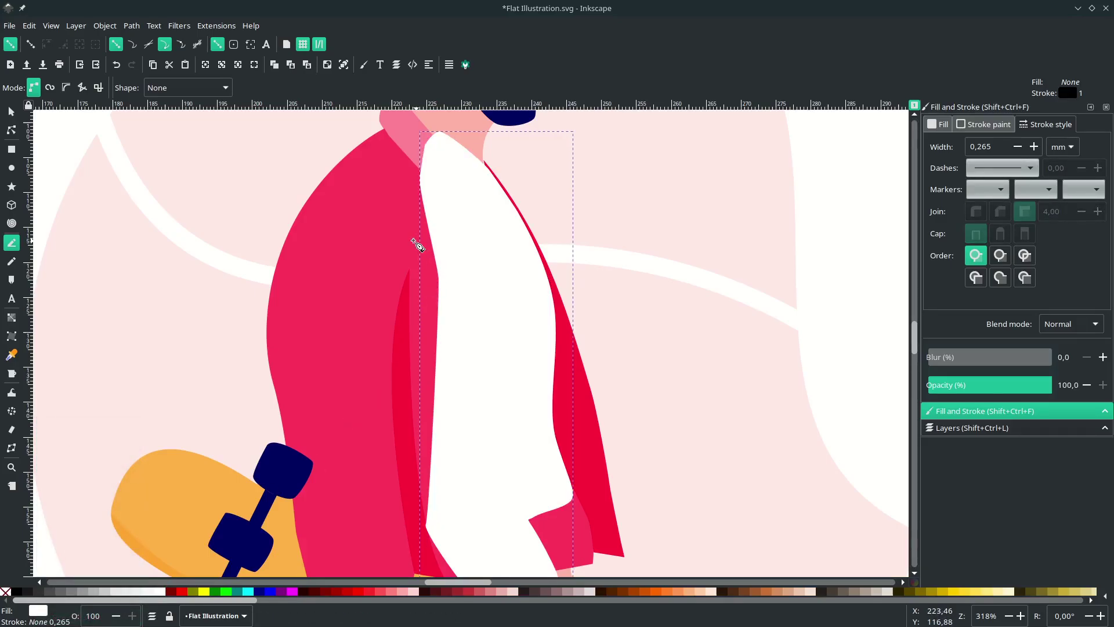
Stack the white shirt shape behind the jacket and neck but just above the large pink blob, and save the document.
{"action": "key", "text": "s"}
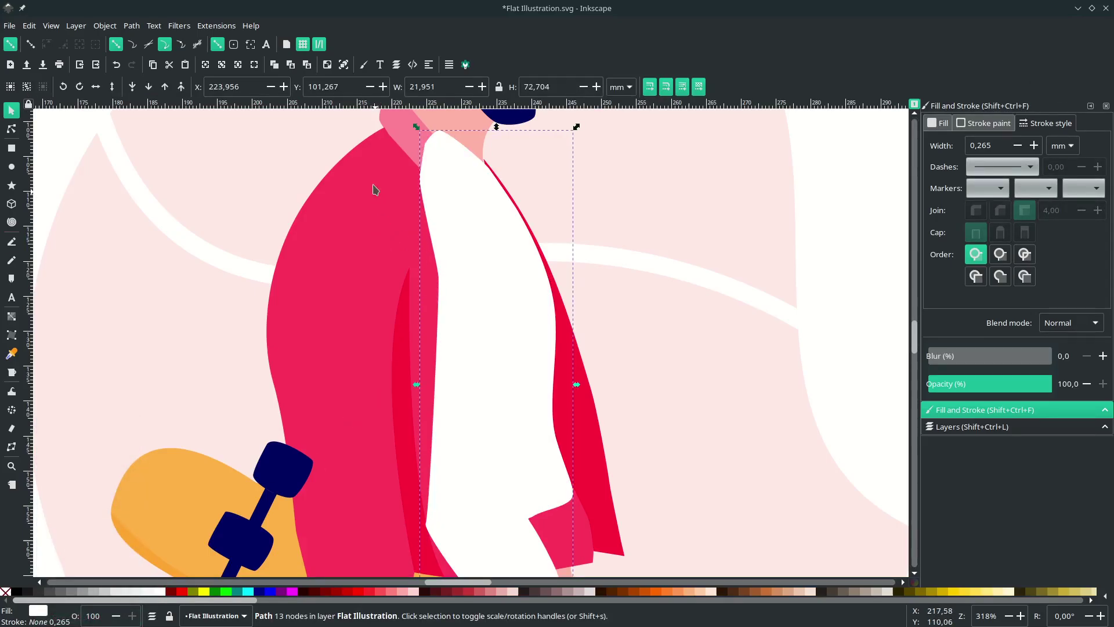
{"action": "left_click", "coordinate": [148, 87]}
{"action": "left_click", "coordinate": [149, 87]}
{"action": "left_click", "coordinate": [148, 87]}
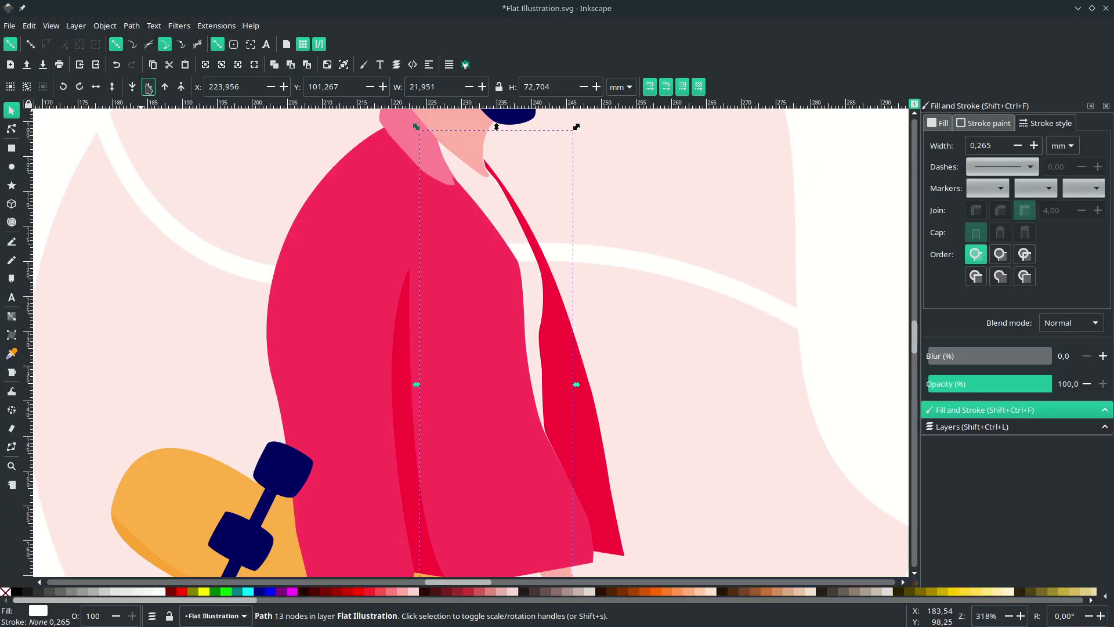
{"action": "left_click", "coordinate": [164, 87]}
{"action": "scroll", "coordinate": [416, 492], "scroll_direction": "down", "scroll_amount": 3}
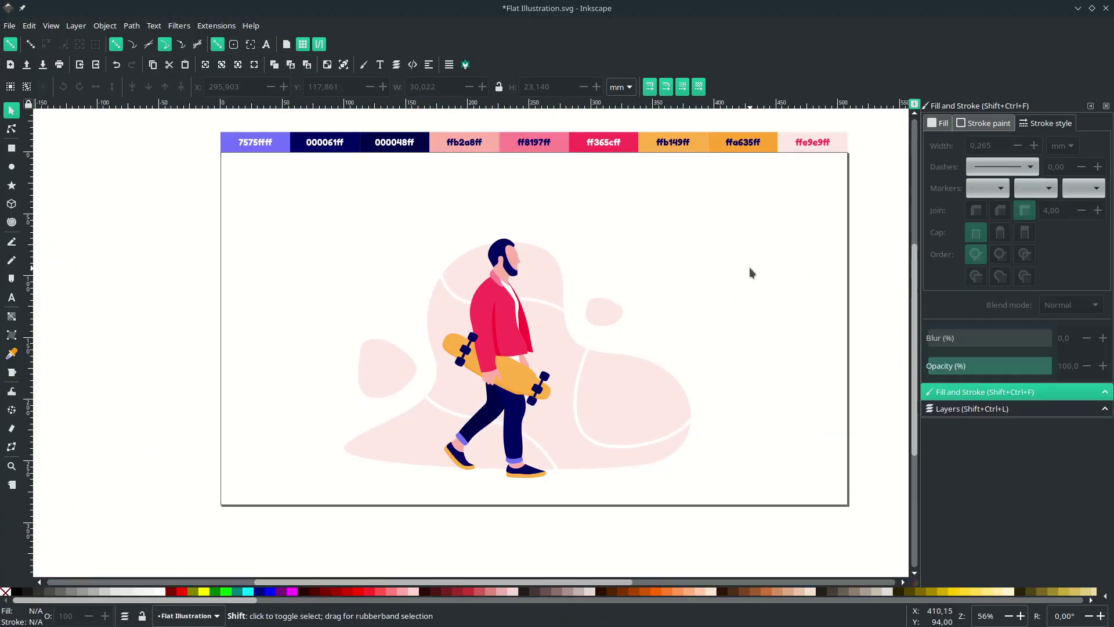
{"action": "key", "text": "ctrl+s"}
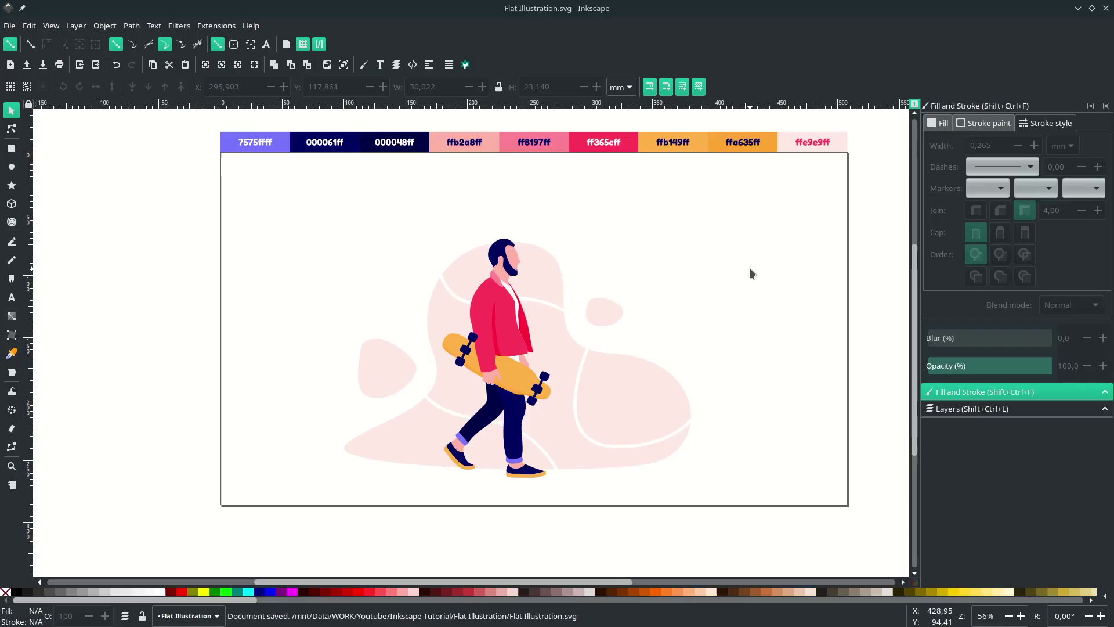